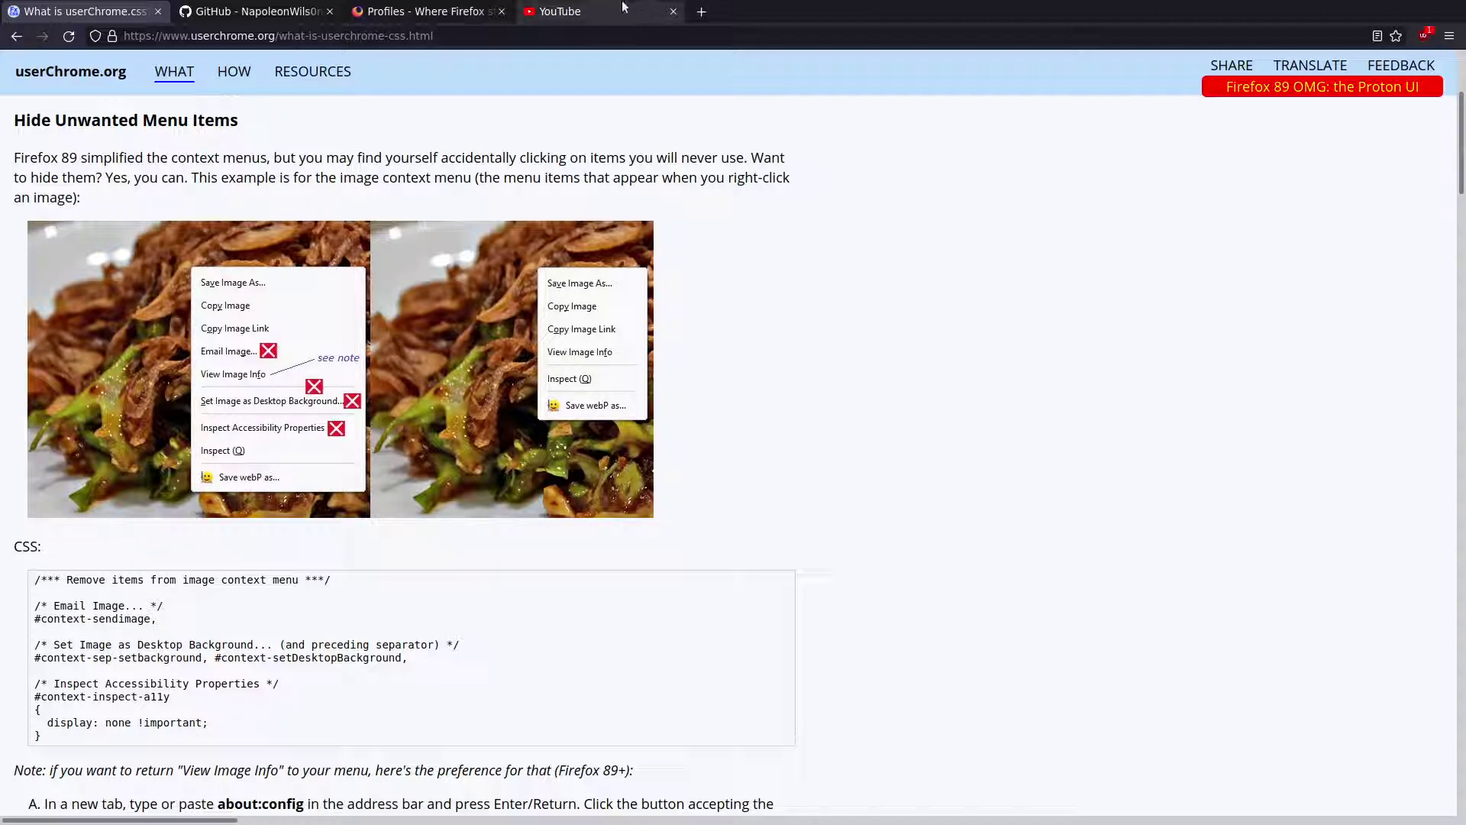
Step: Examine the context menus on the YouTube home page for blank page areas, a video title link and a video thumbnail
click(543, 14)
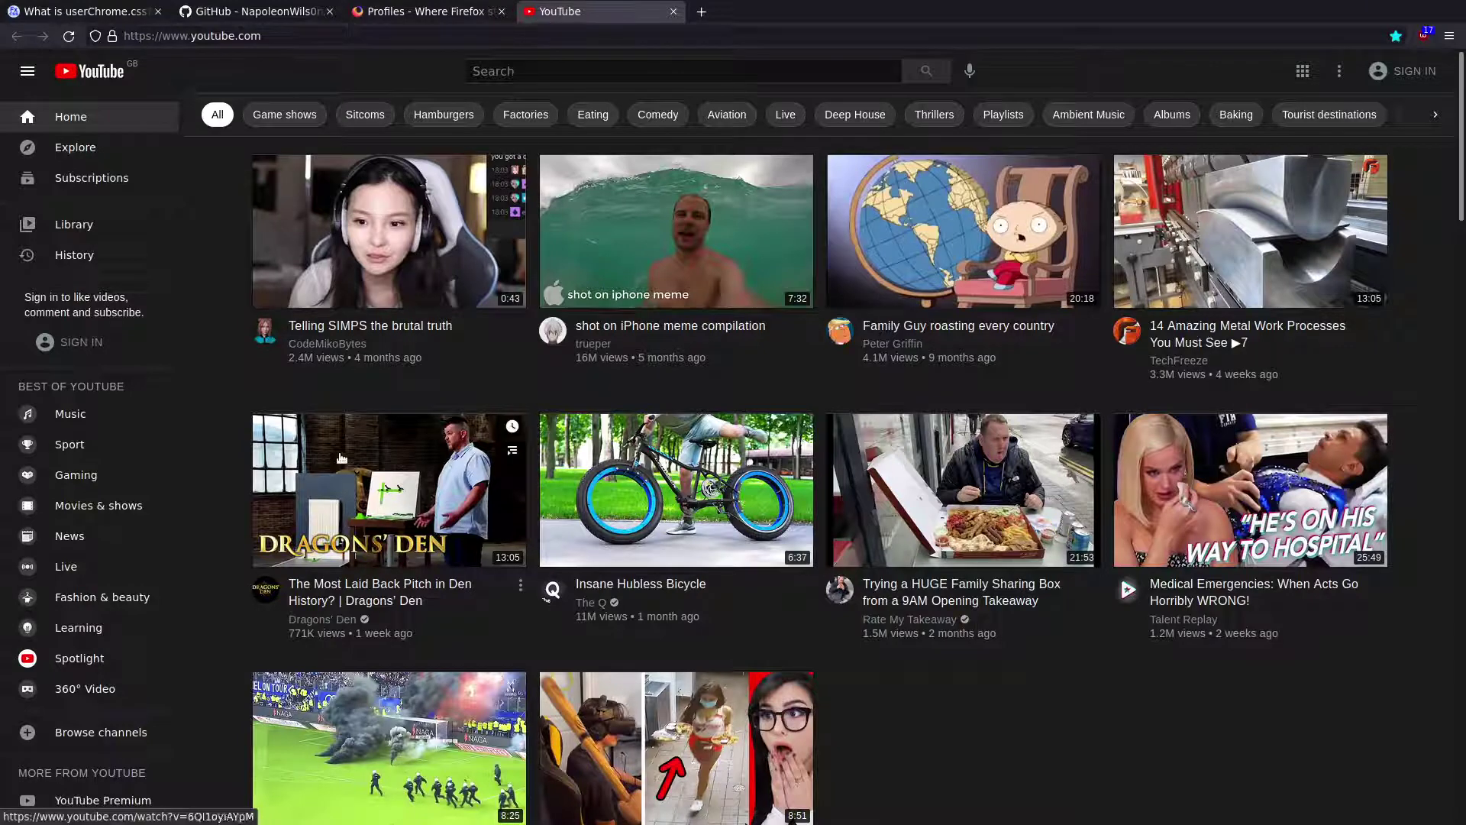
right_click(300, 358)
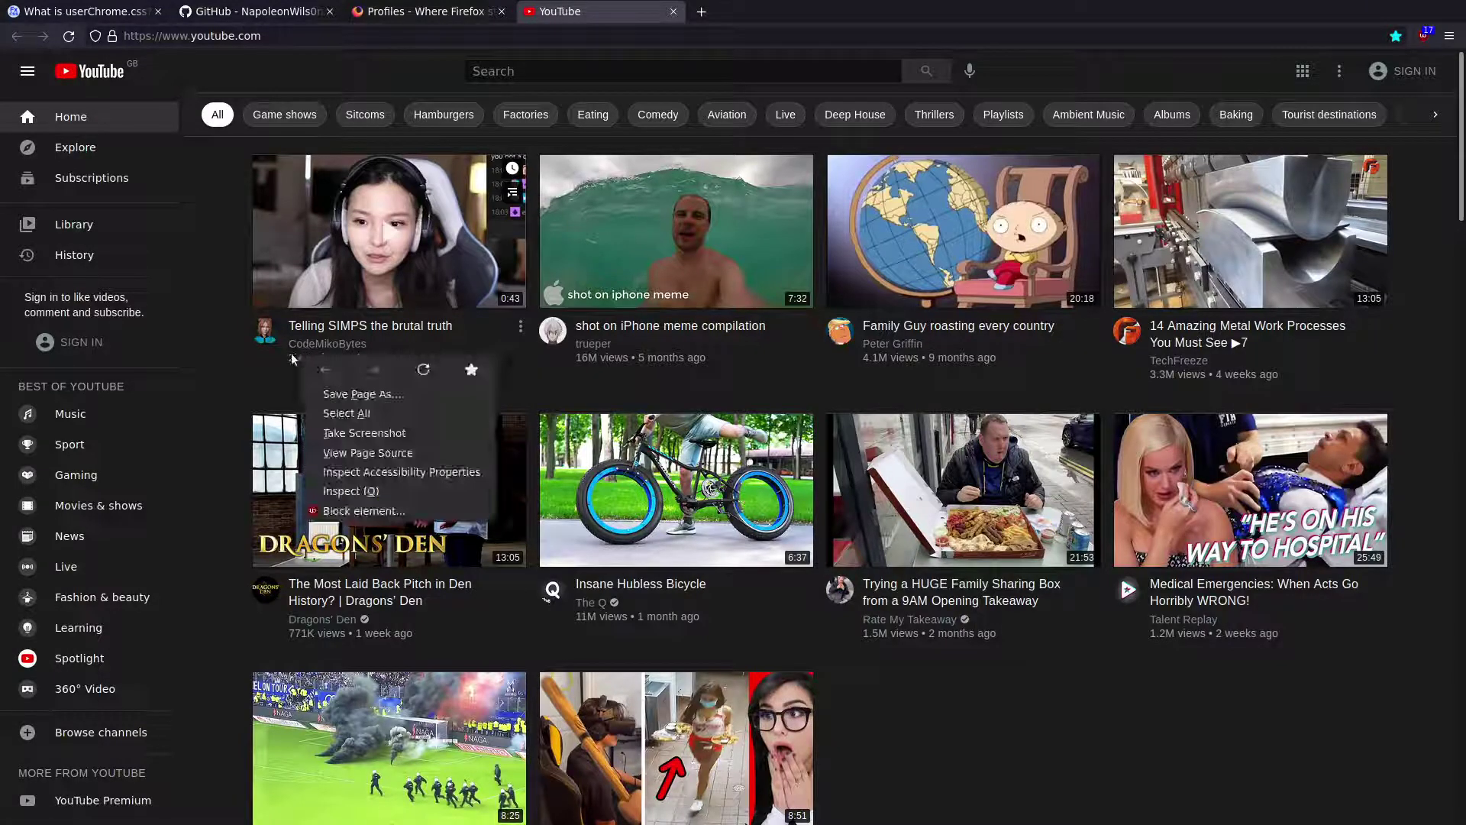
click(297, 348)
right_click(312, 324)
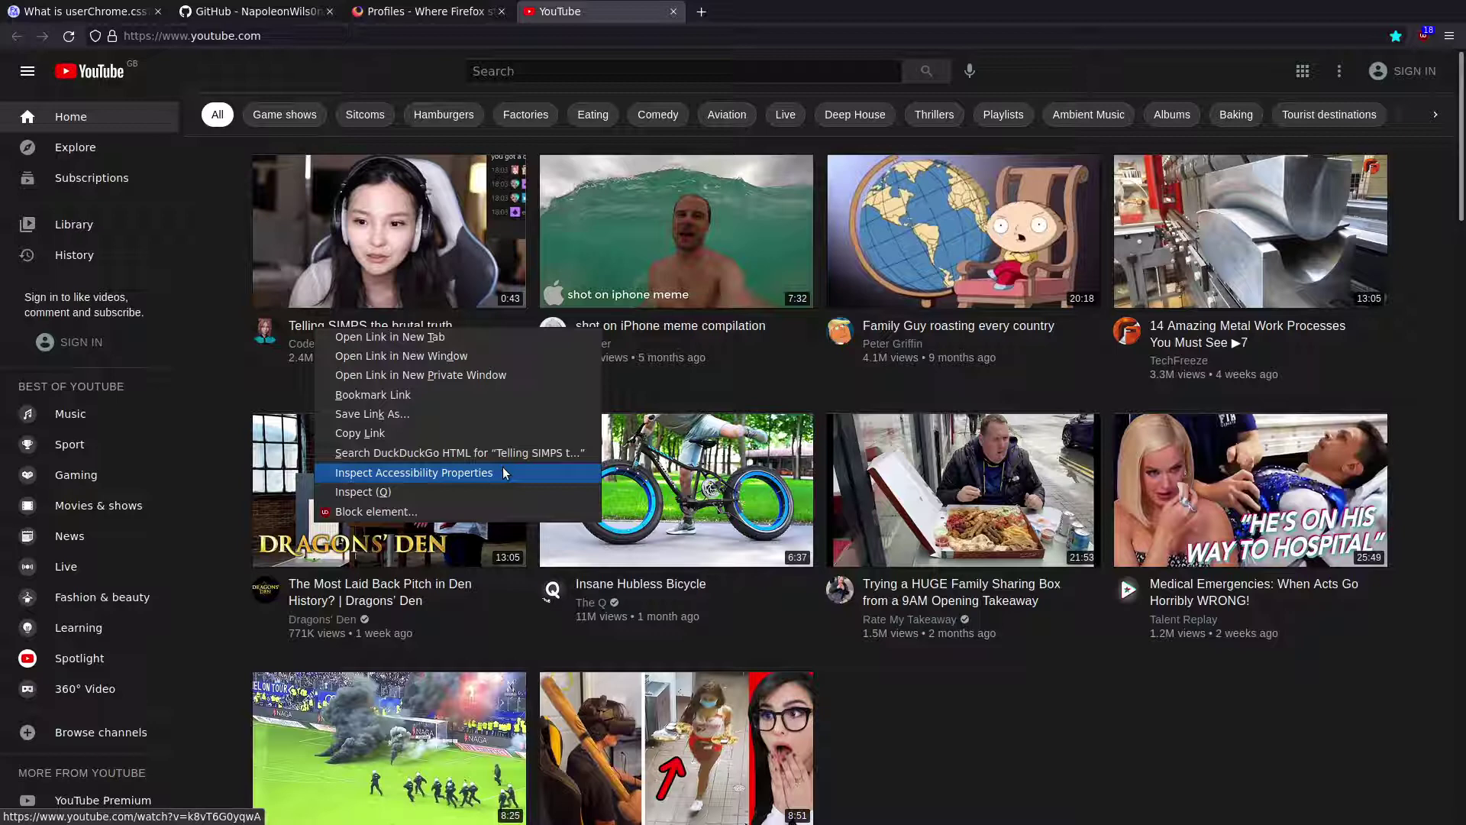
click(241, 387)
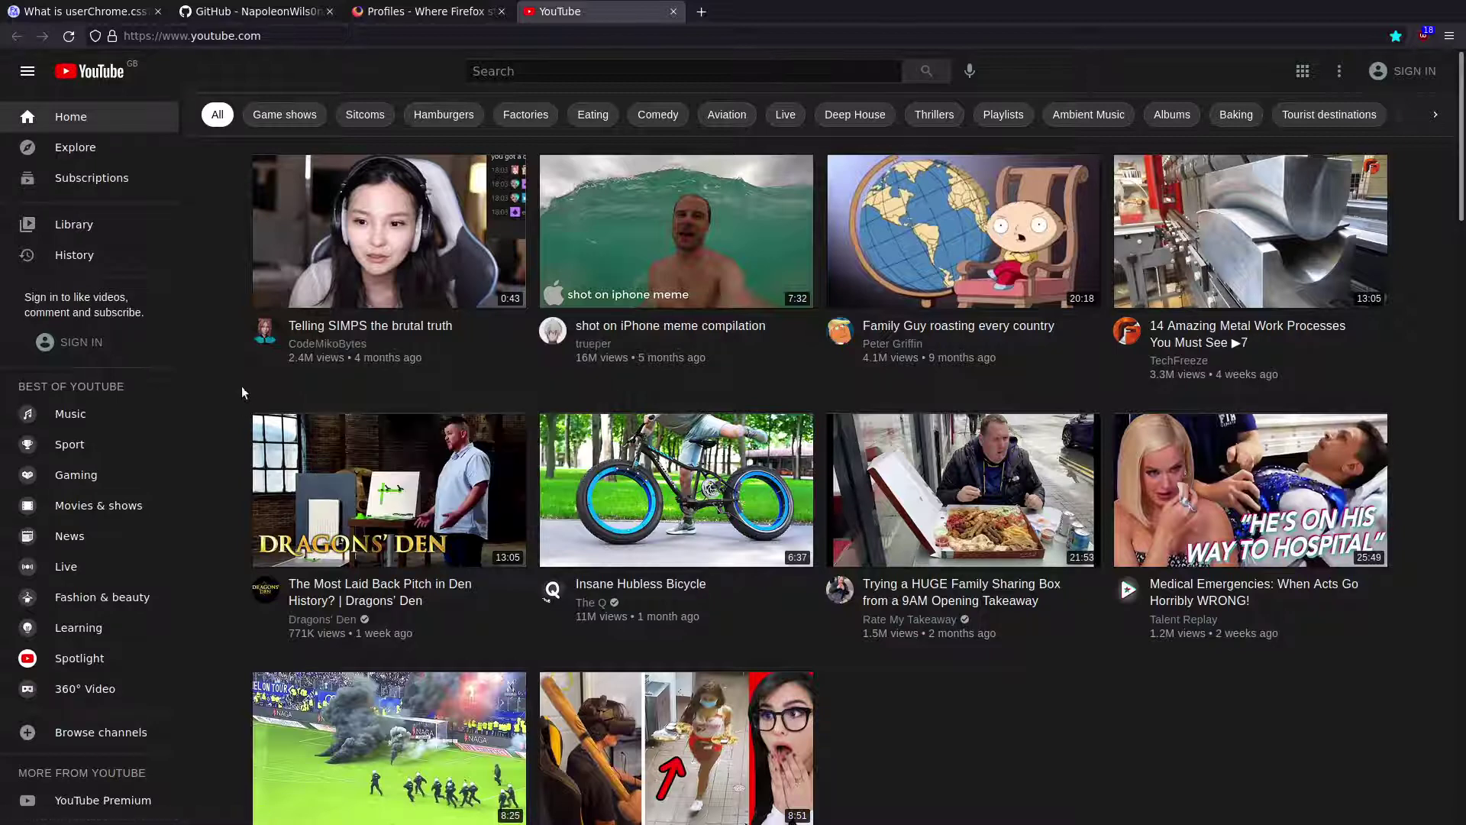
right_click(510, 399)
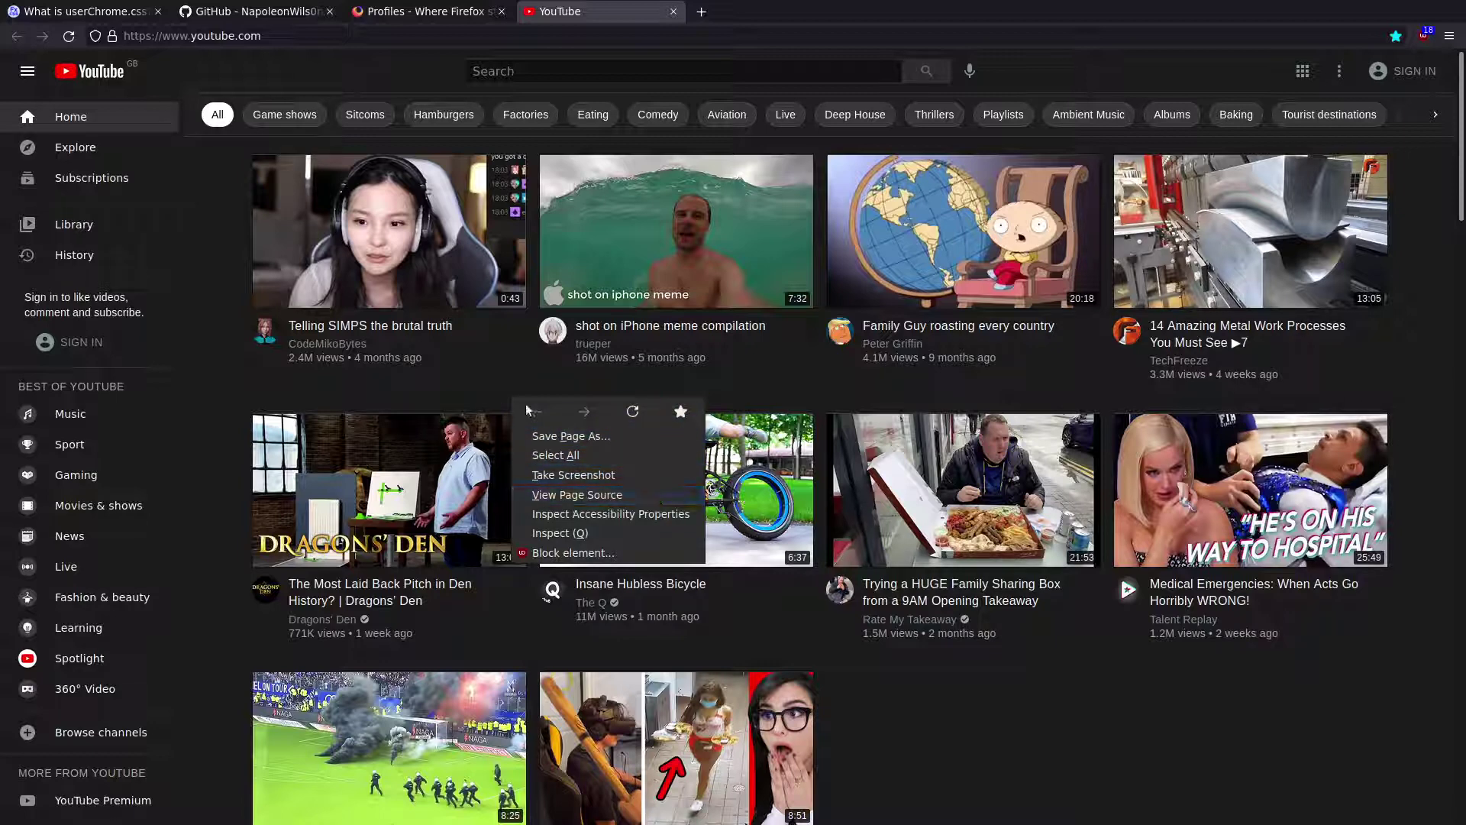
click(481, 384)
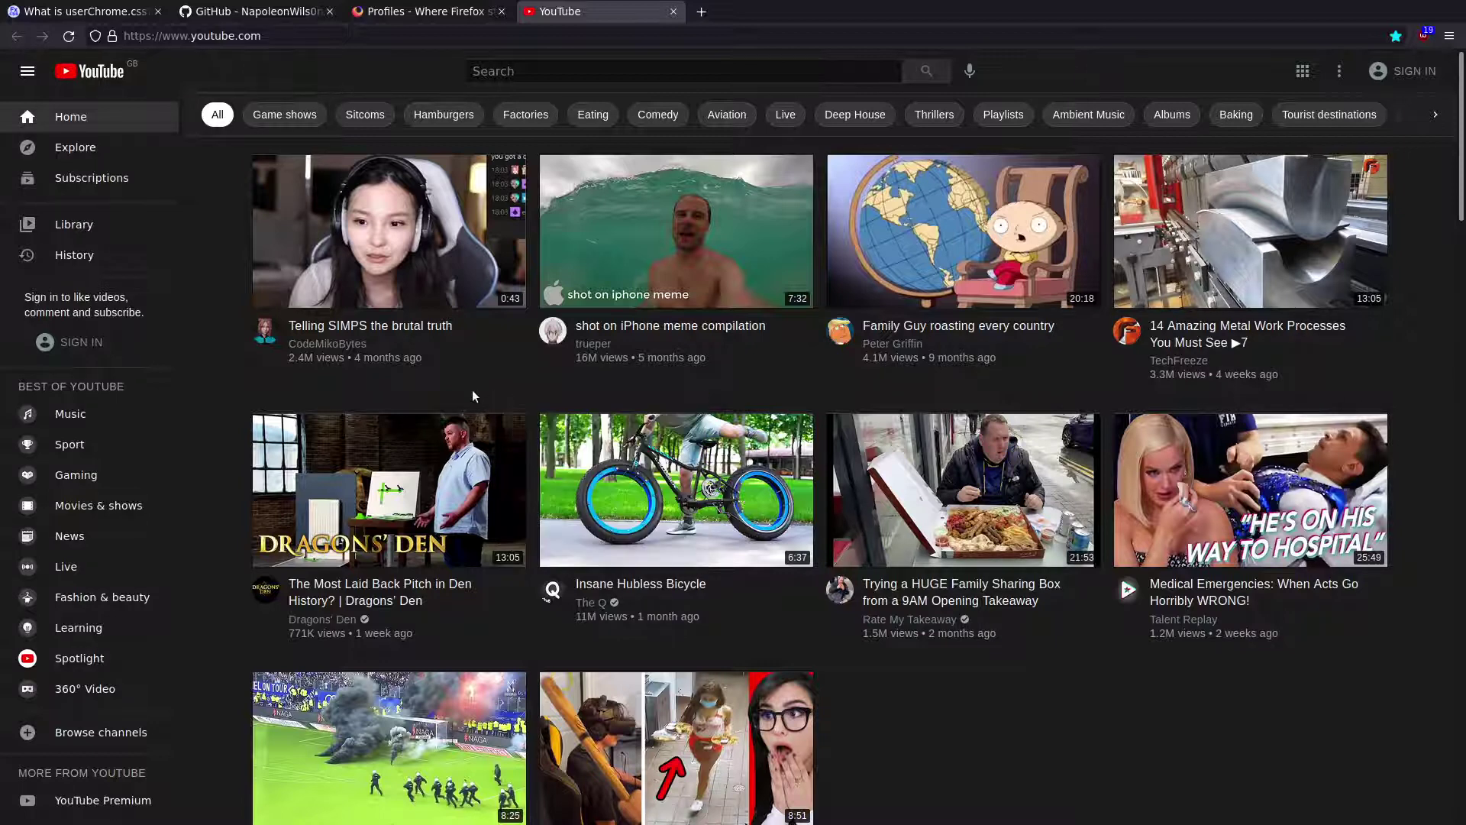
right_click(347, 218)
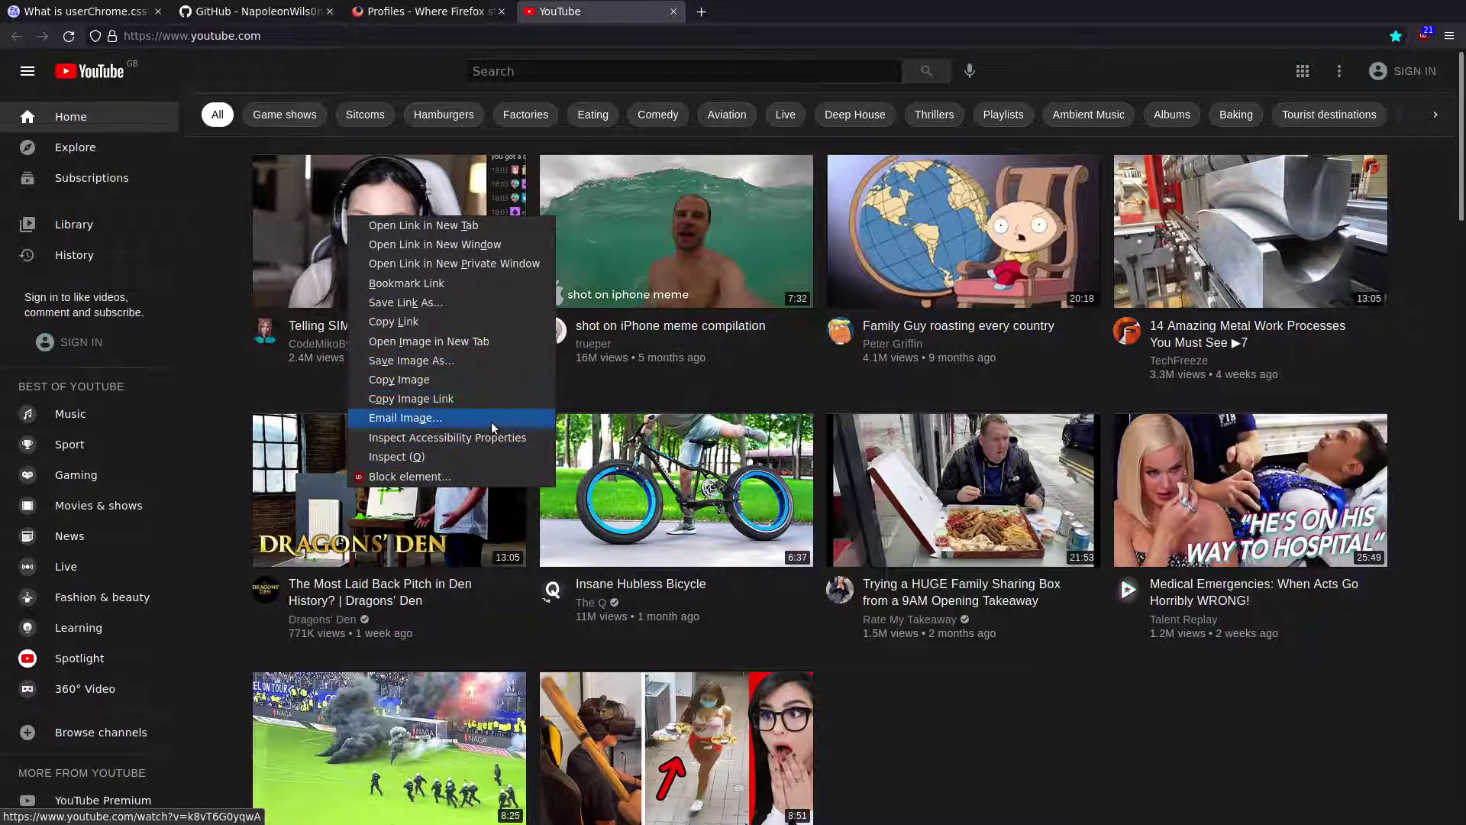
click(626, 388)
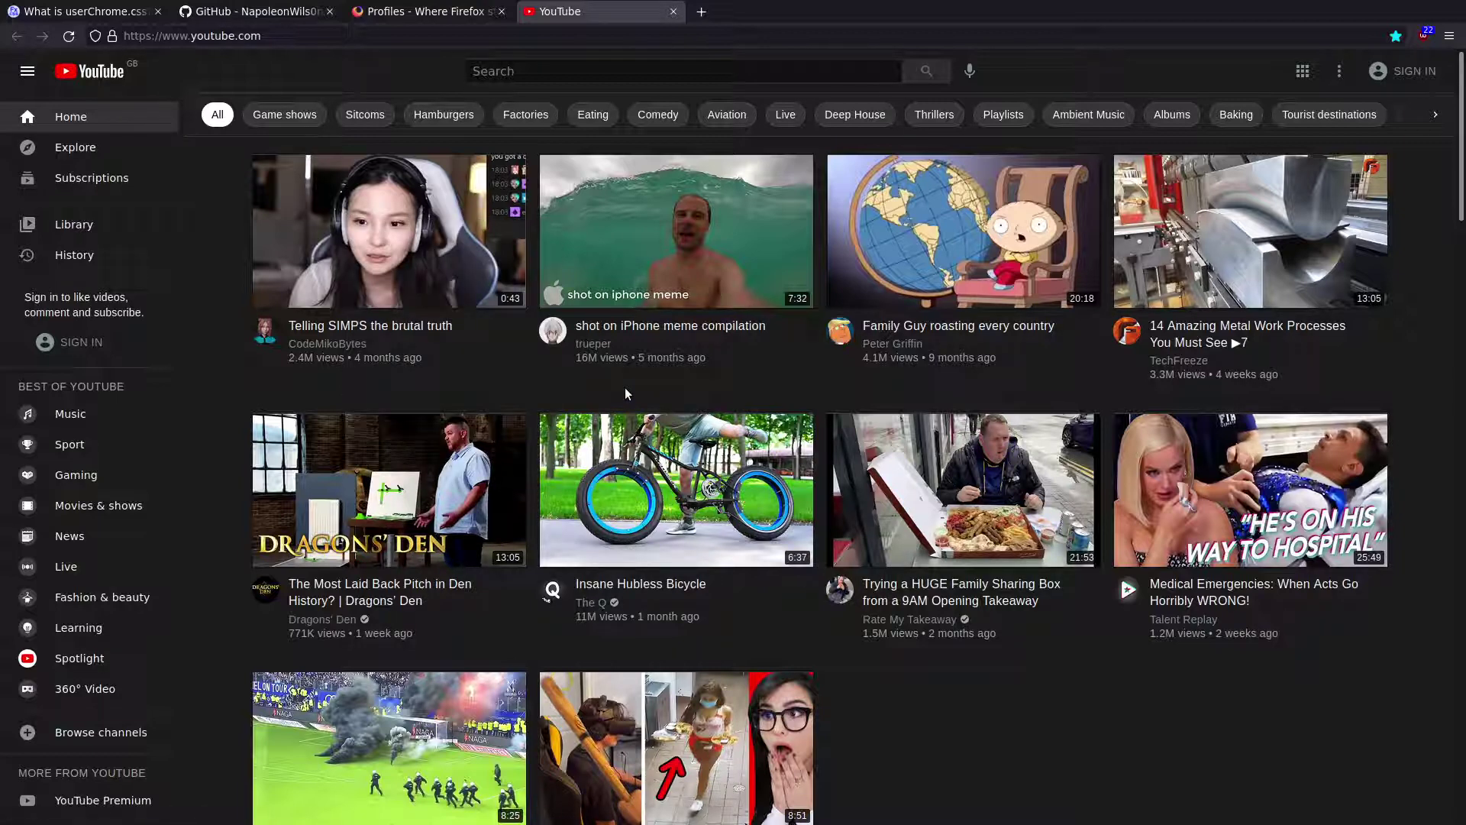
Step: Review the userChrome.org example and its CSS for hiding unwanted items in the image context menu
click(97, 11)
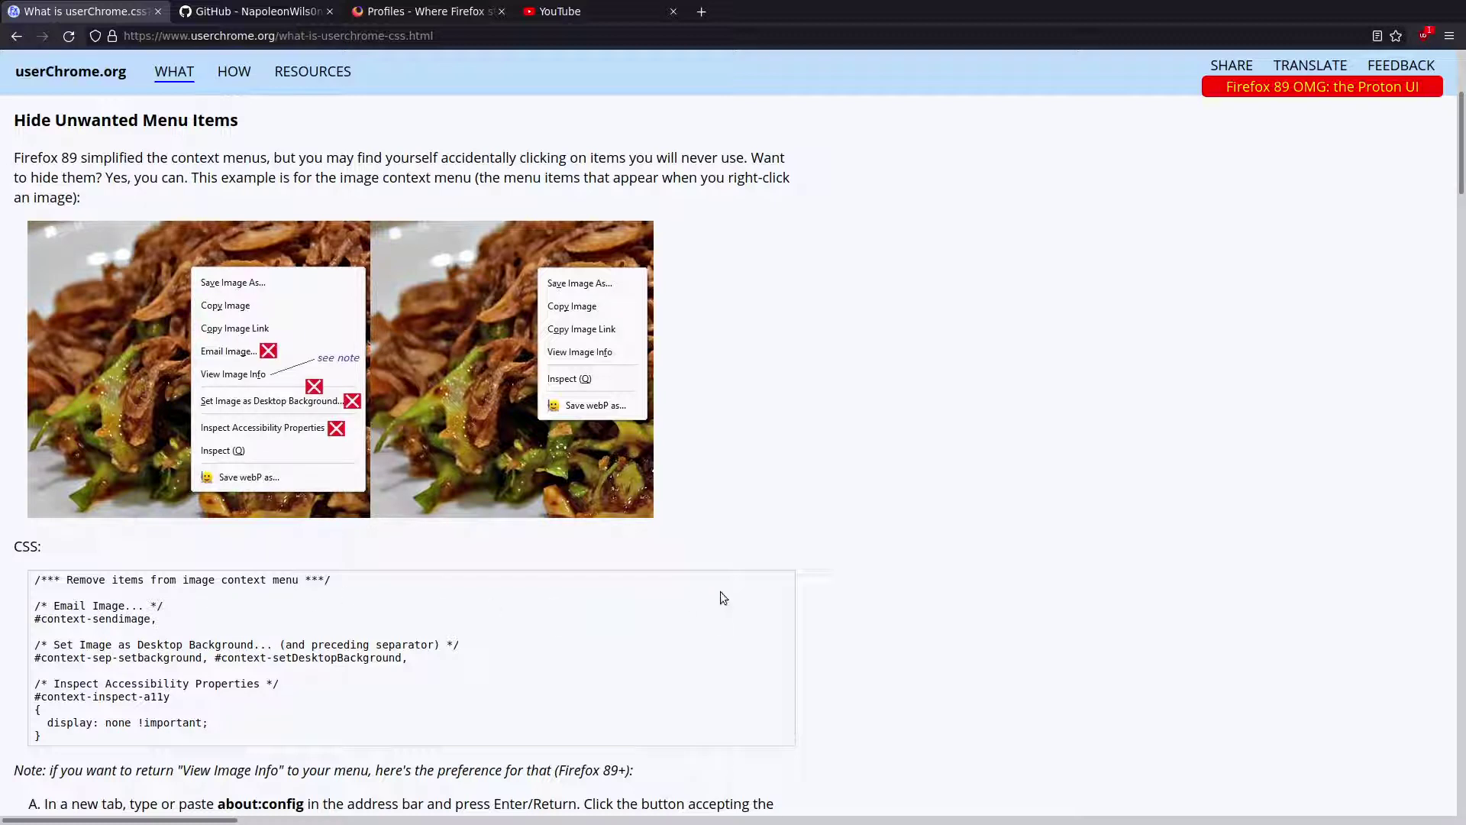
scroll(723, 598, down, 3)
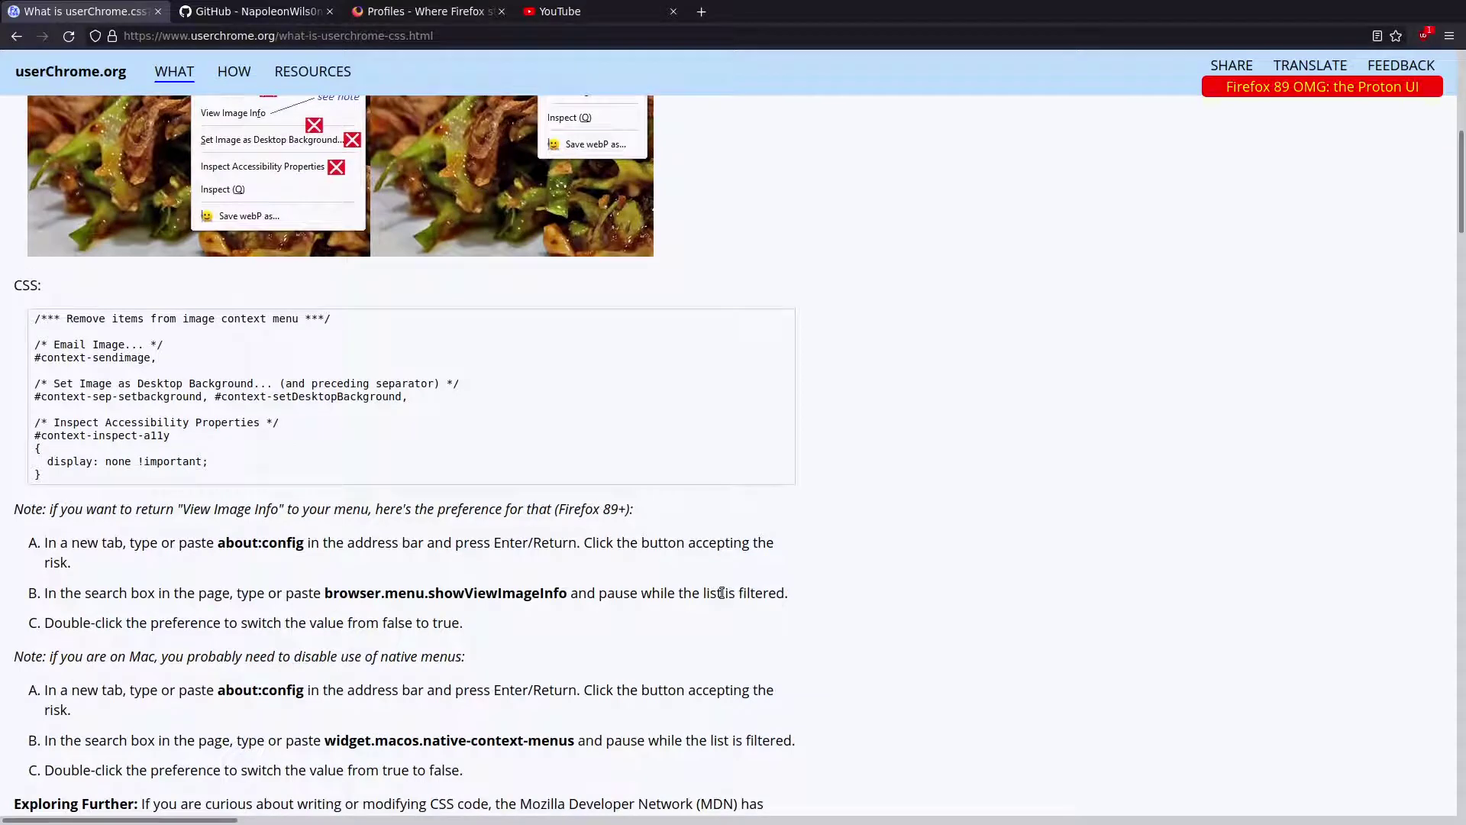
scroll(721, 592, up, 2)
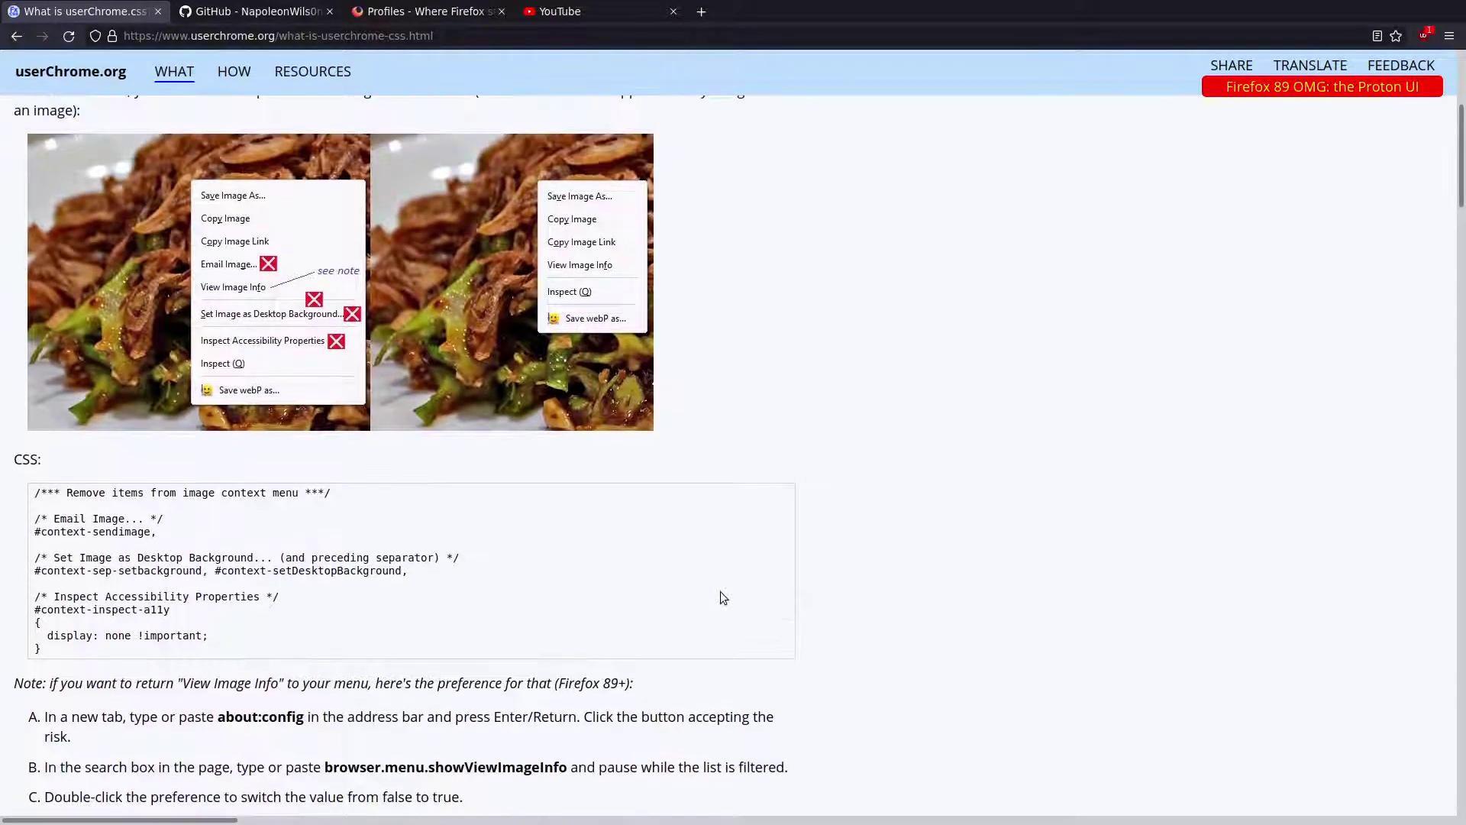
scroll(723, 597, up, 1)
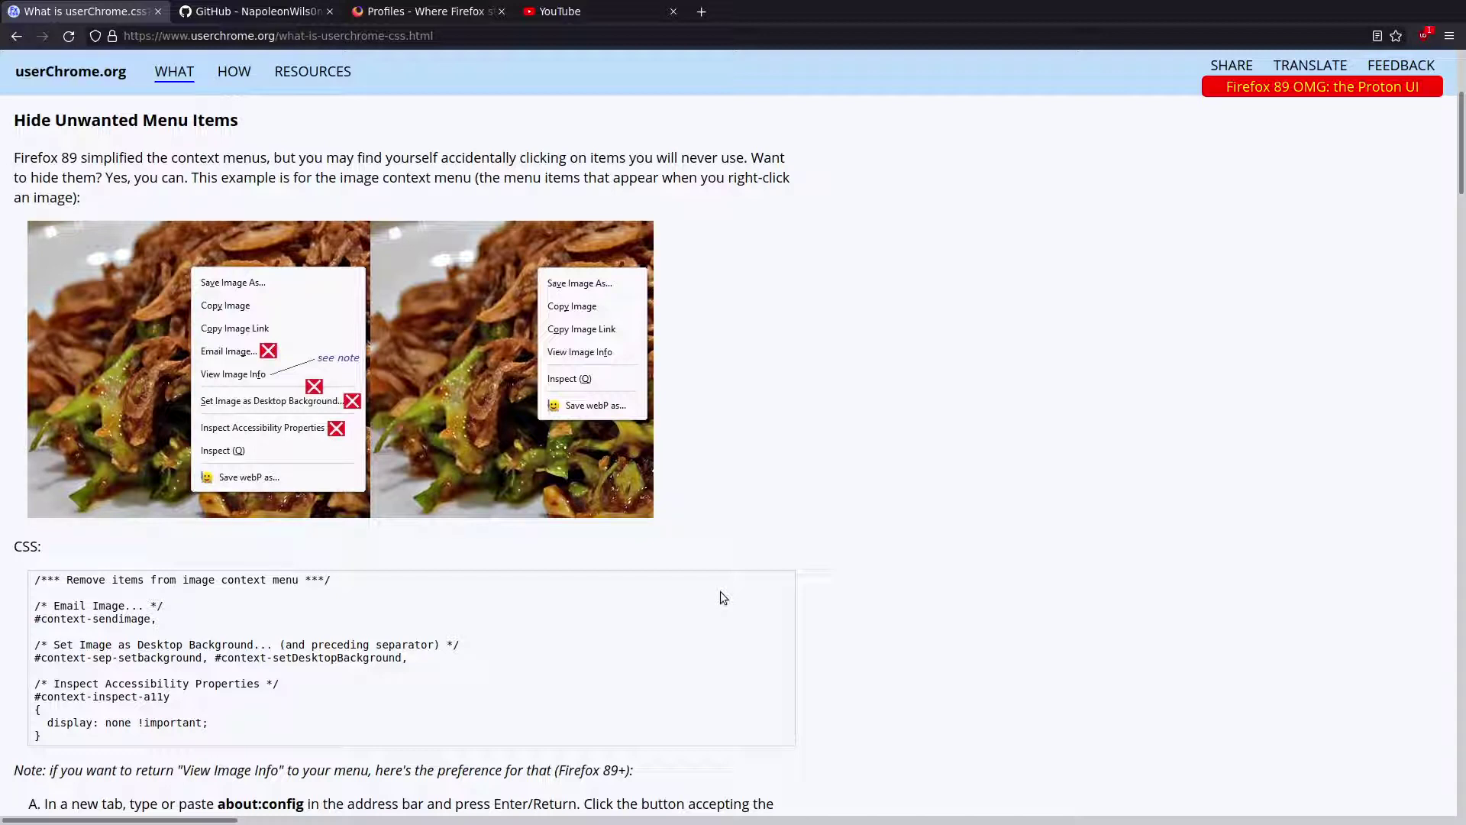
Step: From the Mozilla profiles article, open Firefox's troubleshooting information to view the profile directory, and close that page
click(373, 16)
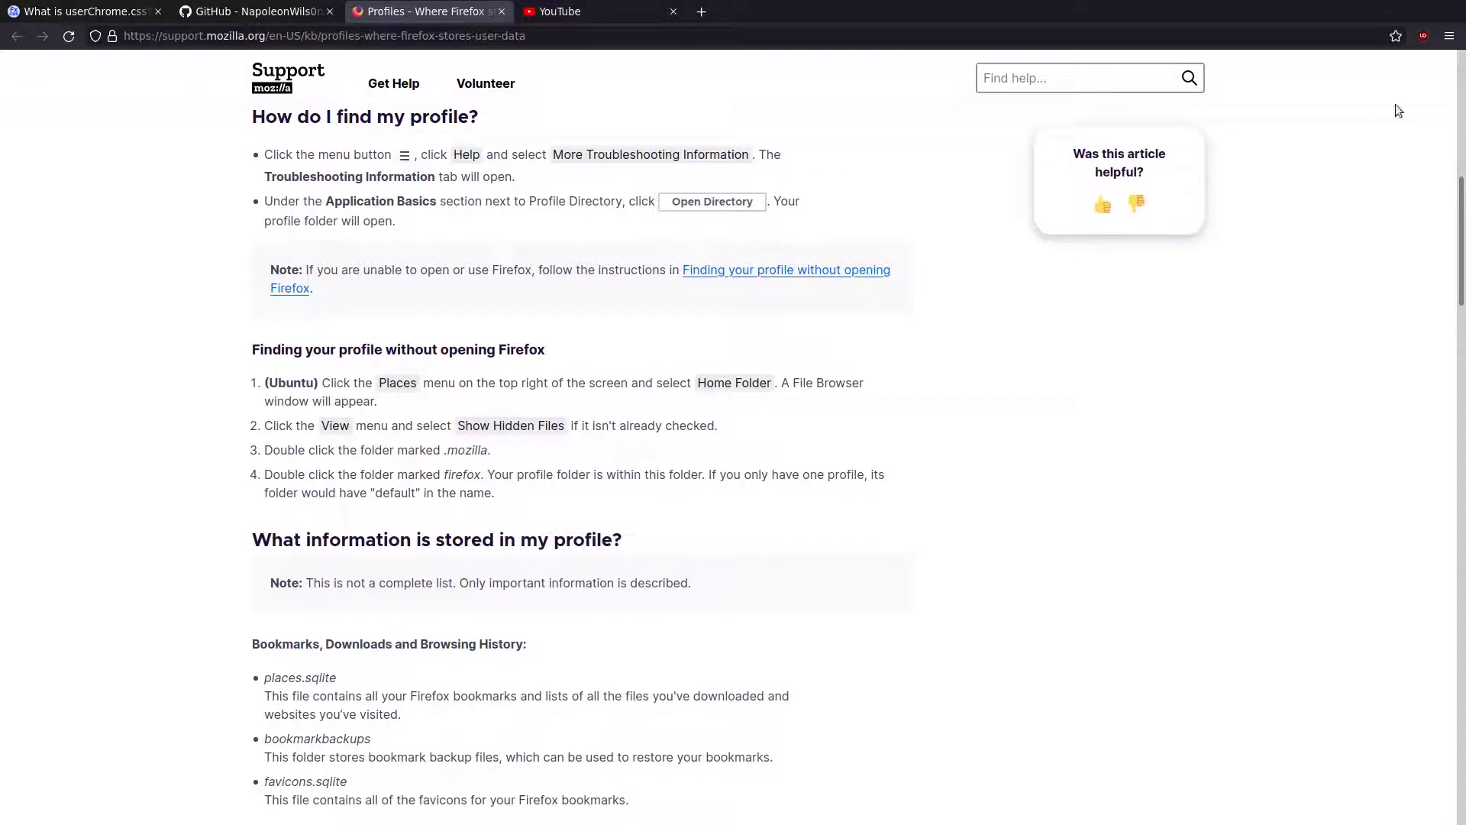
click(1449, 38)
click(1380, 452)
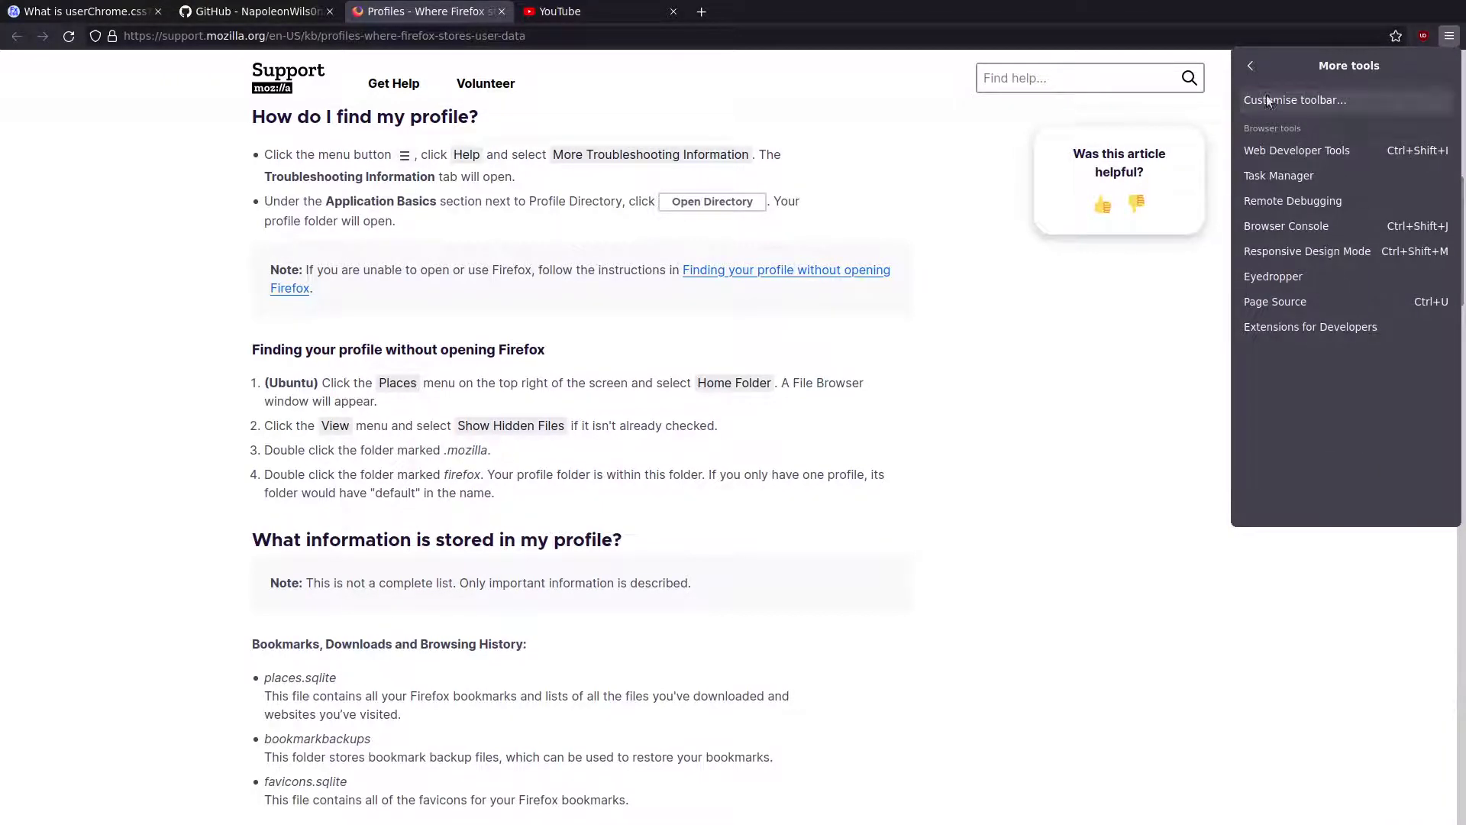
click(1250, 68)
click(1361, 478)
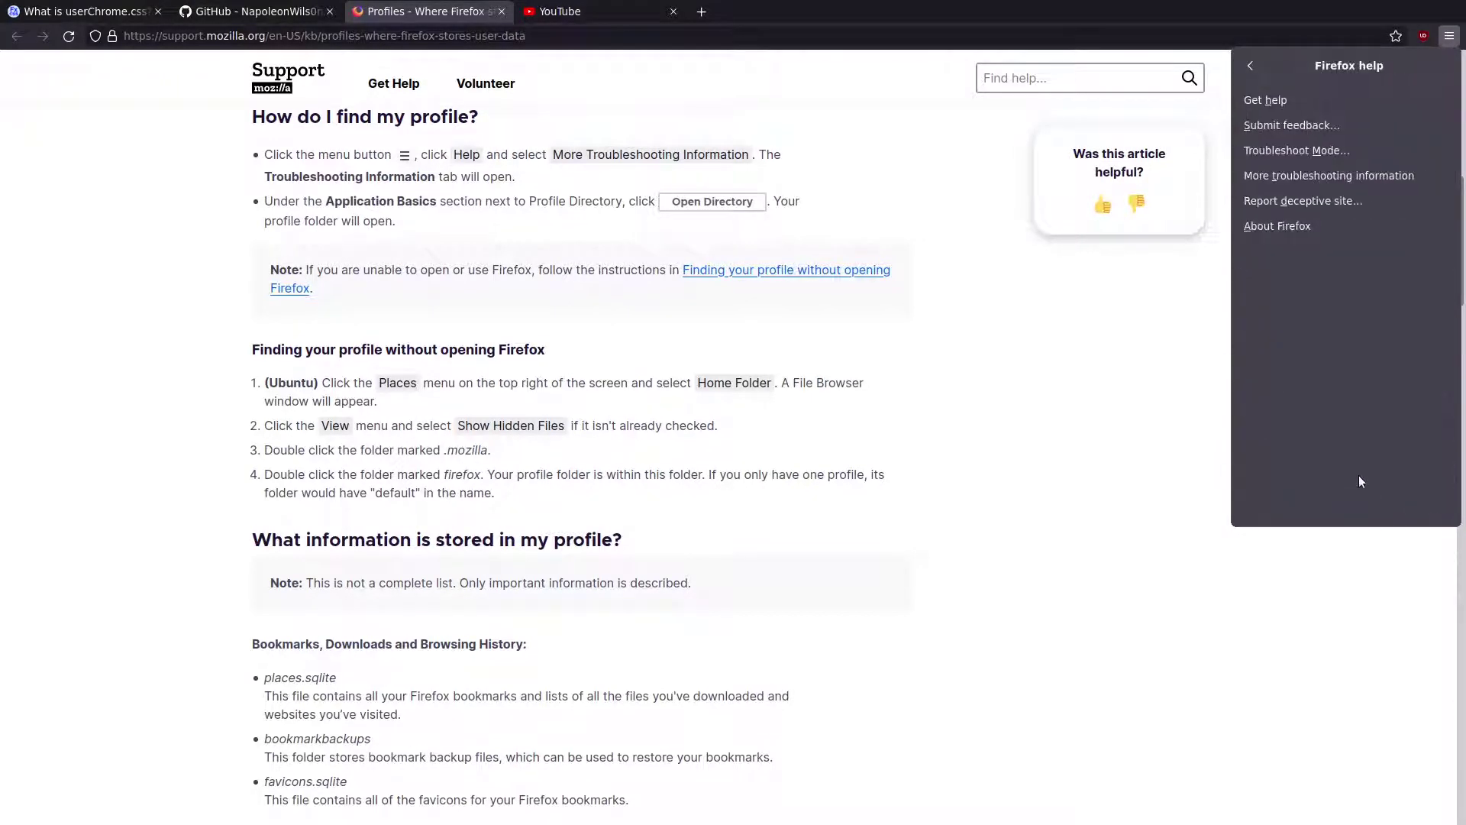
click(1349, 176)
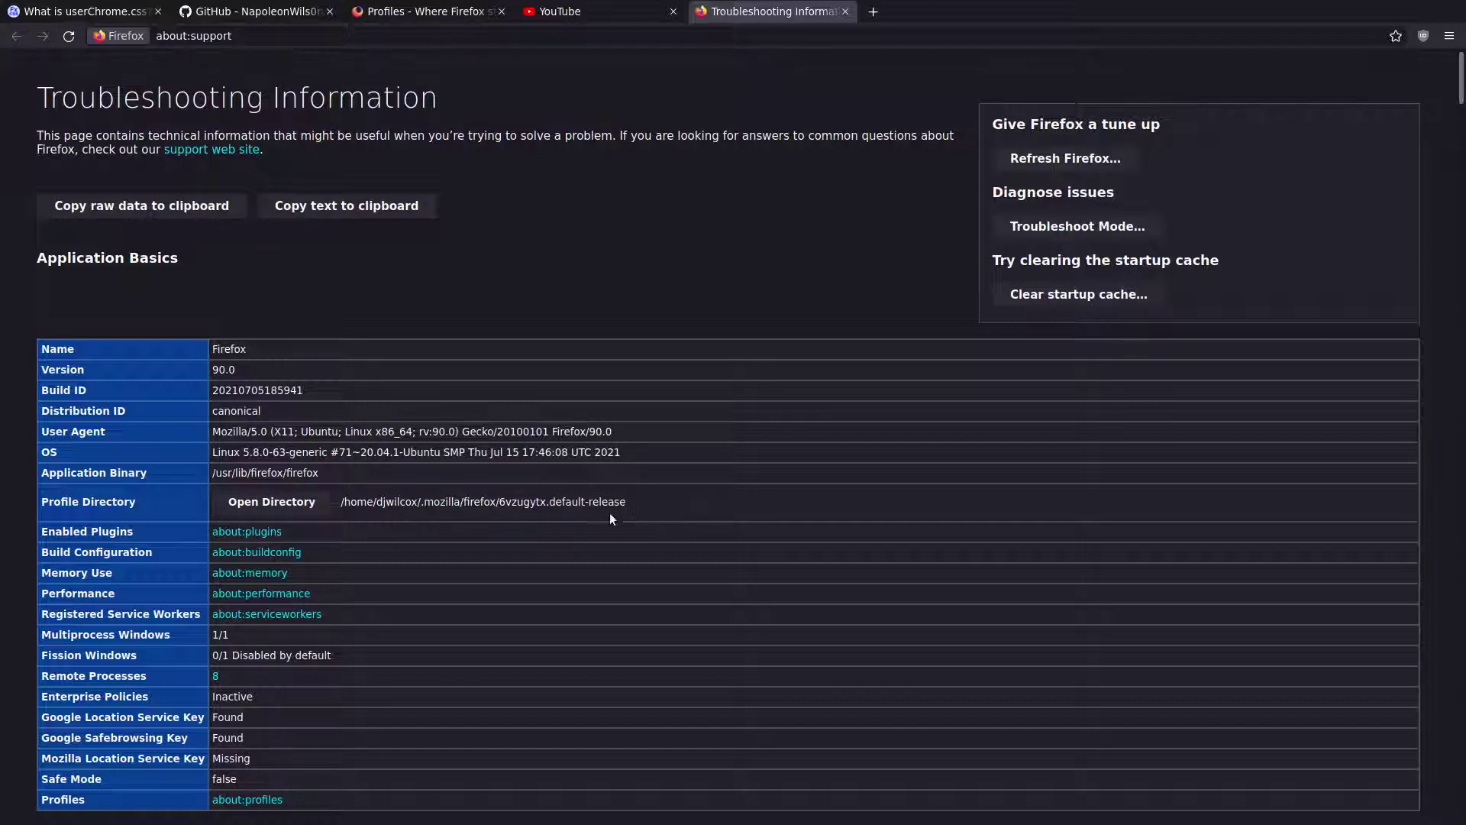
click(845, 11)
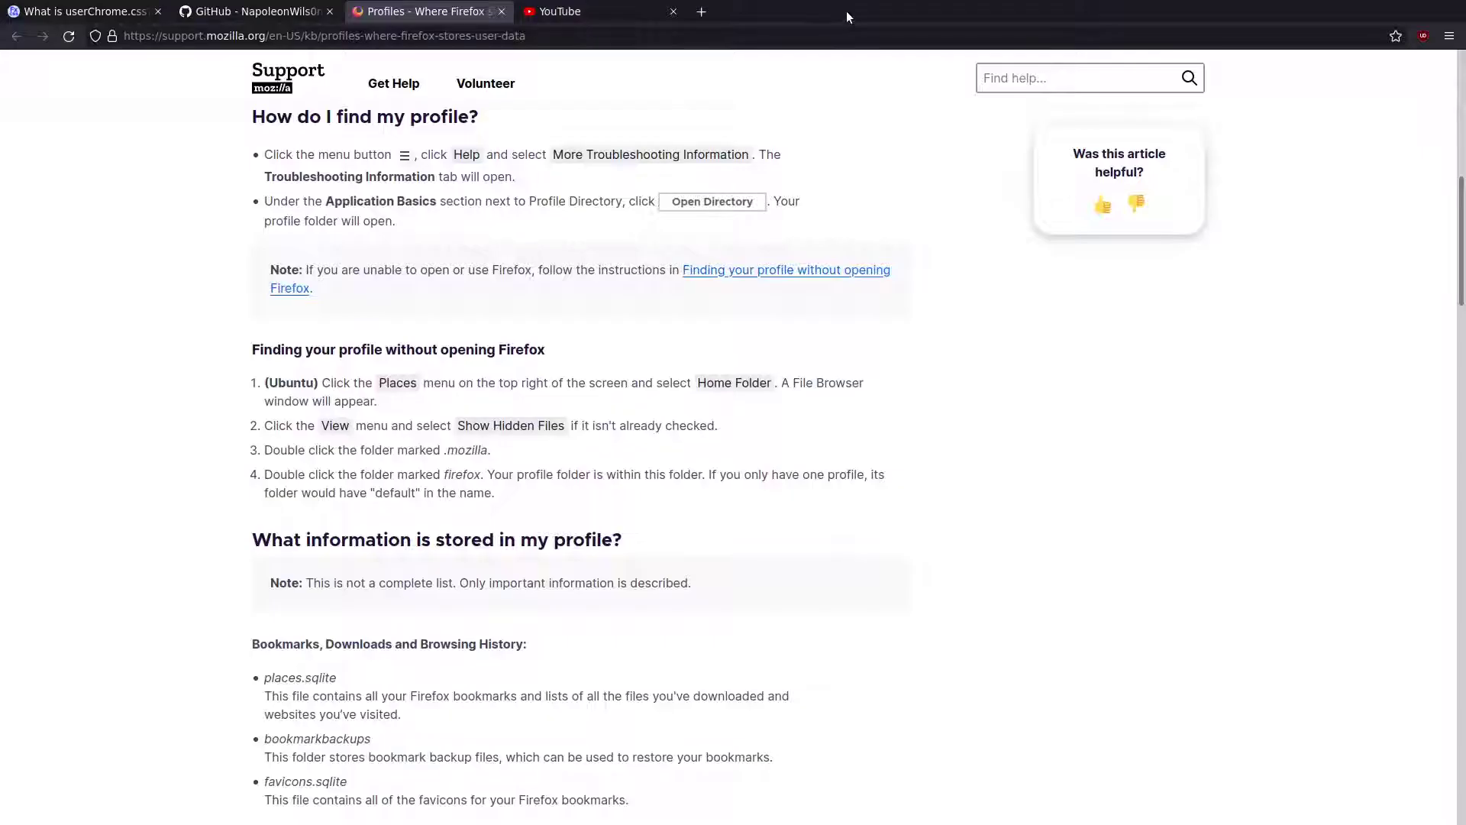
Step: View the firefox-css GitHub repository, and check the page context menu on the userChrome.org article
click(263, 16)
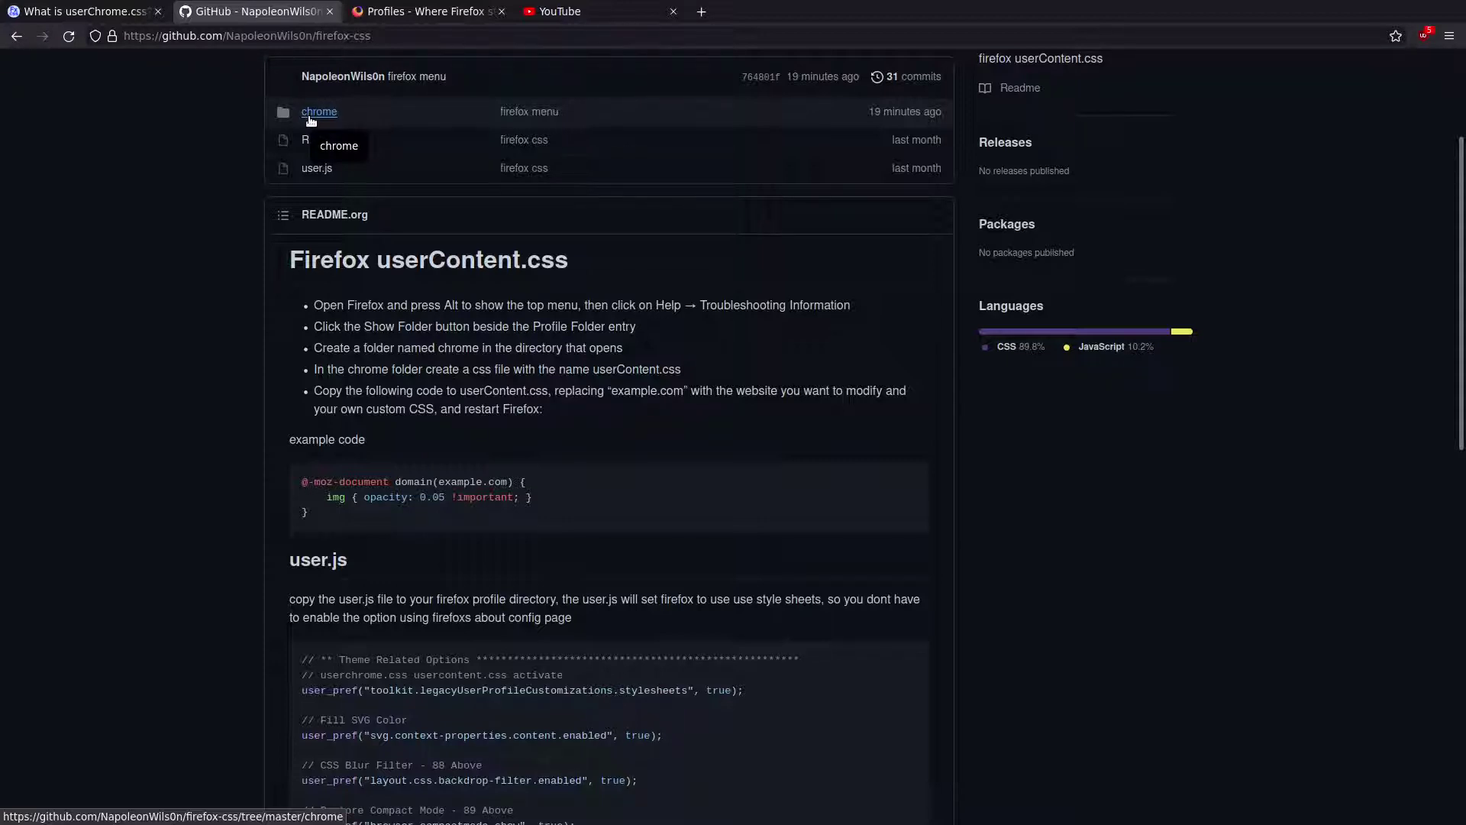
click(95, 12)
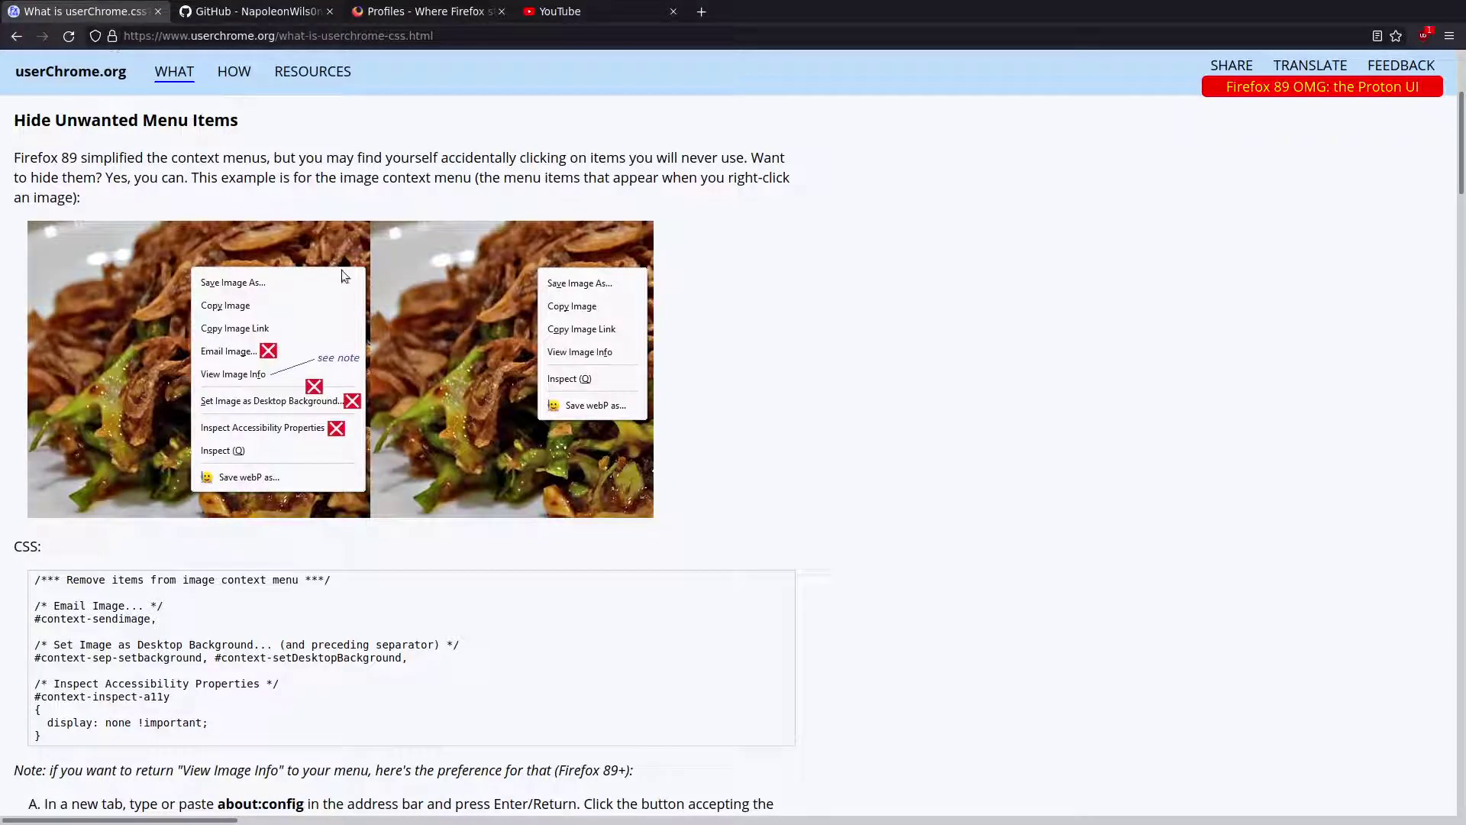
right_click(717, 280)
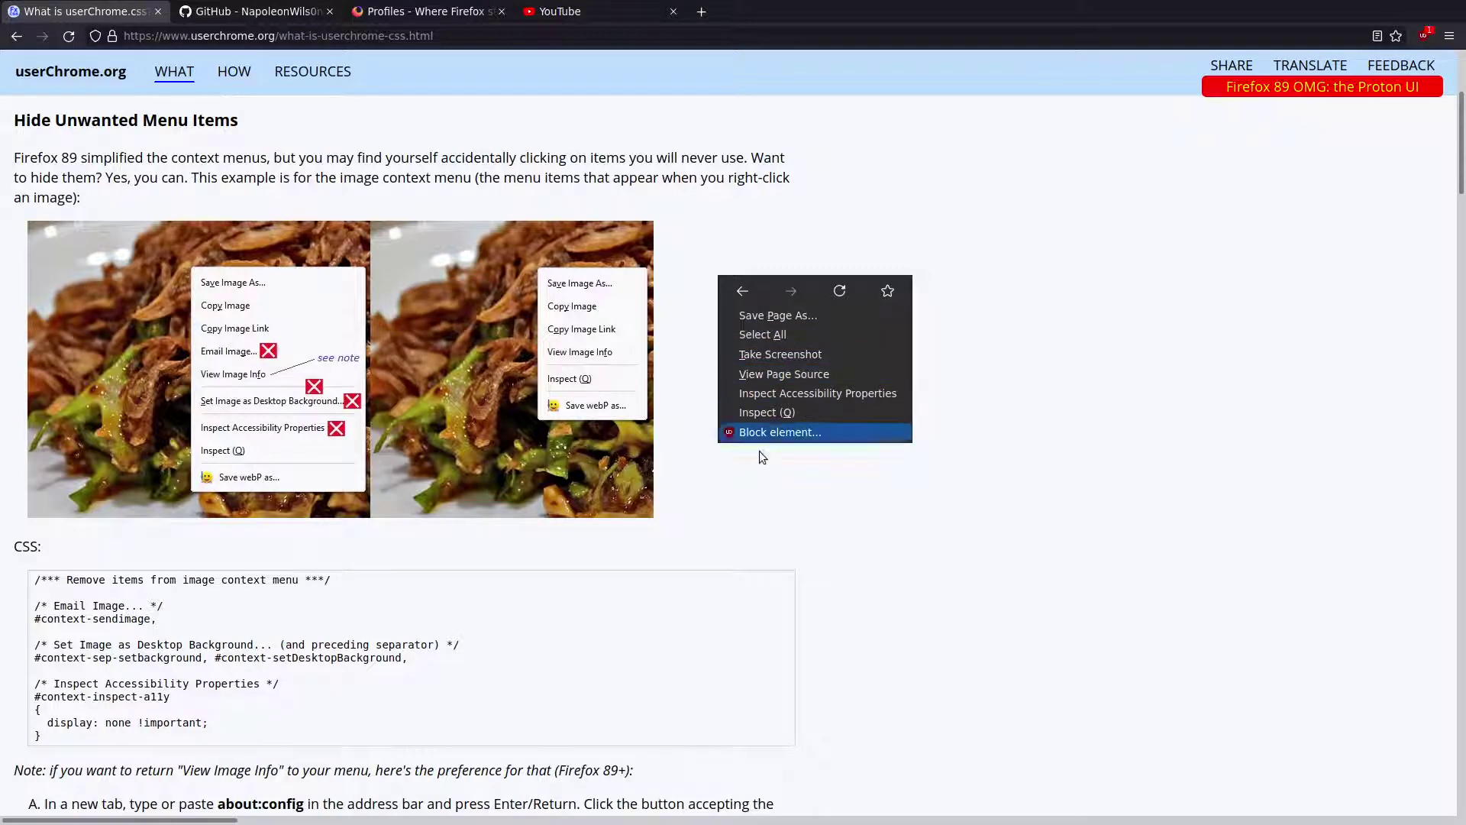
click(772, 504)
Step: Copy the address view-source:chrome://browser/content/browser.xhtml from the "Exploring Further" paragraph and load it in a new browser tab
scroll(781, 481, down, 7)
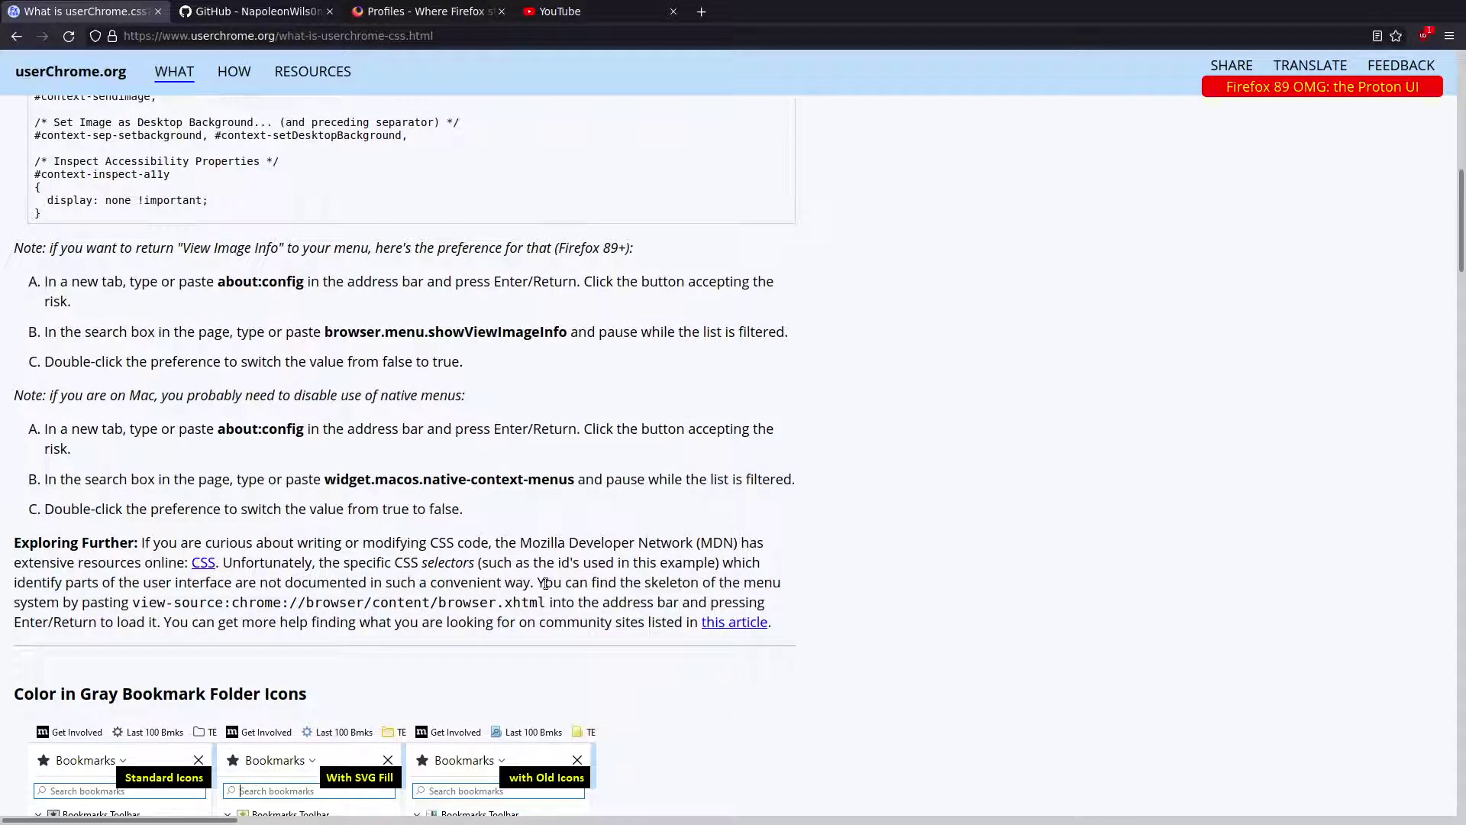
drag(548, 603, 133, 603)
right_click(144, 603)
click(152, 610)
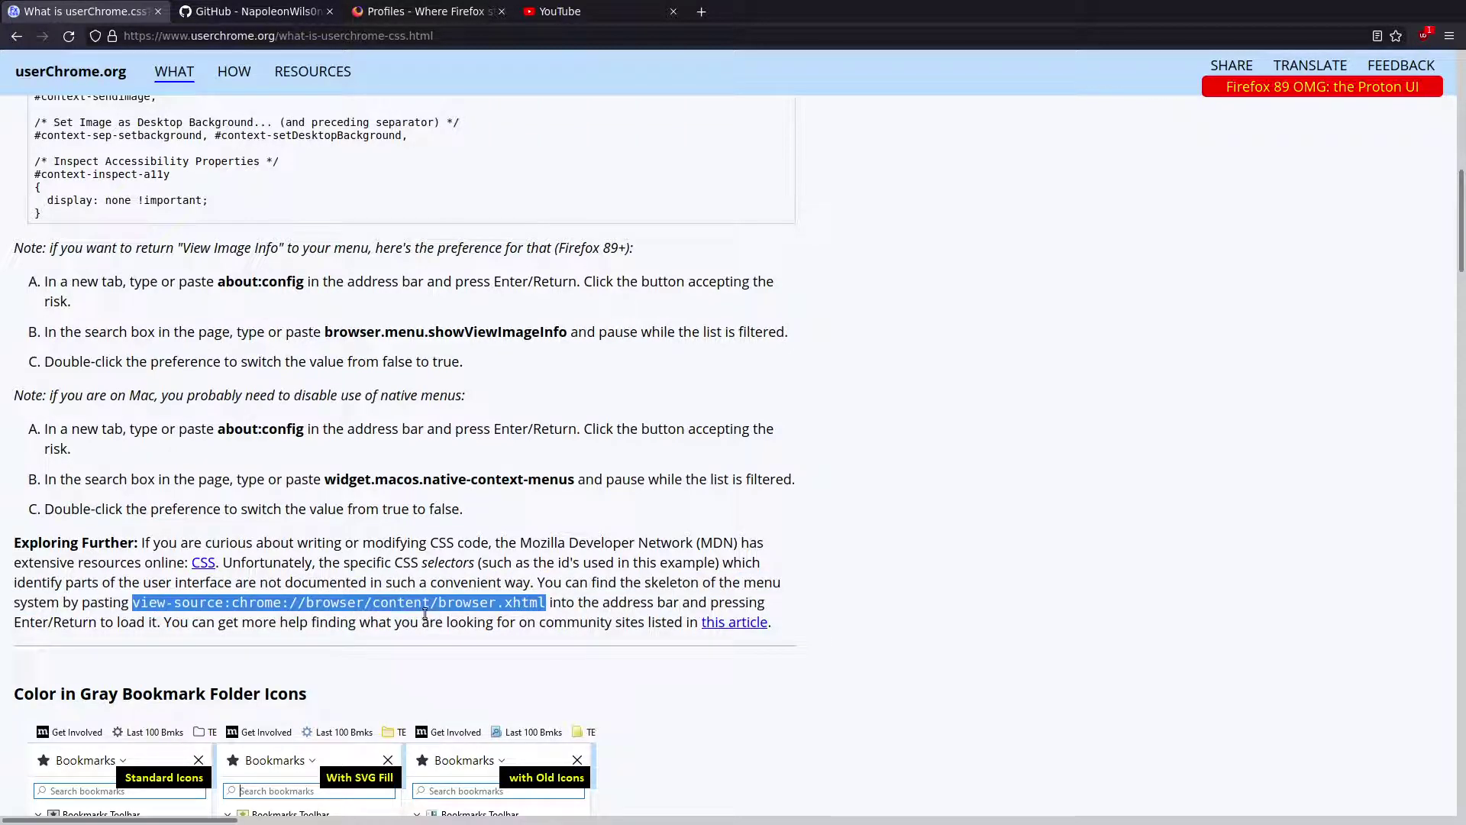
key(ctrl+t)
key(ctrl+v)
key(Return)
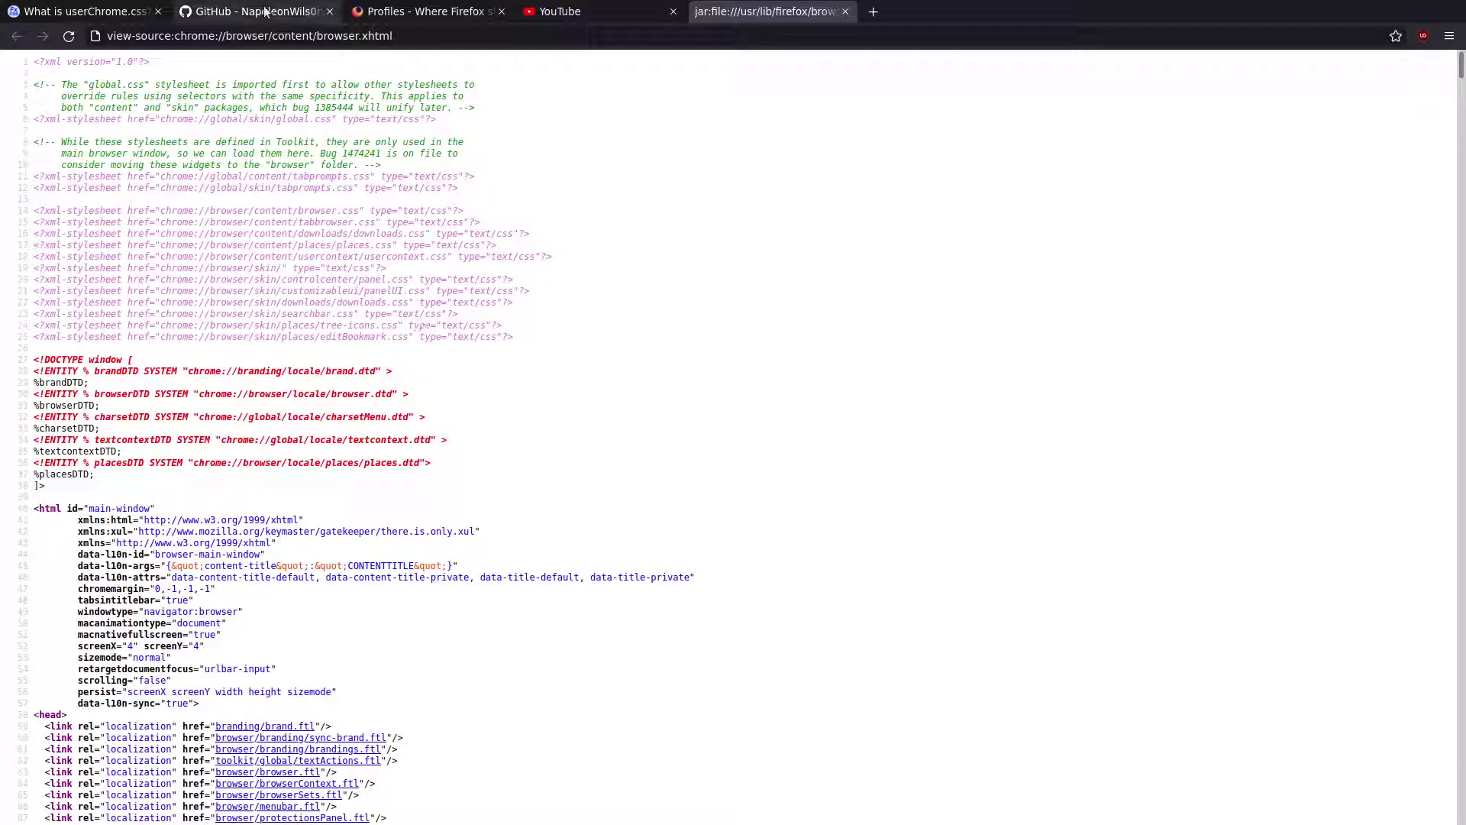
Step: Copy the ID context-sendimage from the userChrome.org CSS example and find it in the browser.xhtml source
click(84, 10)
click(354, 463)
scroll(354, 462, up, 5)
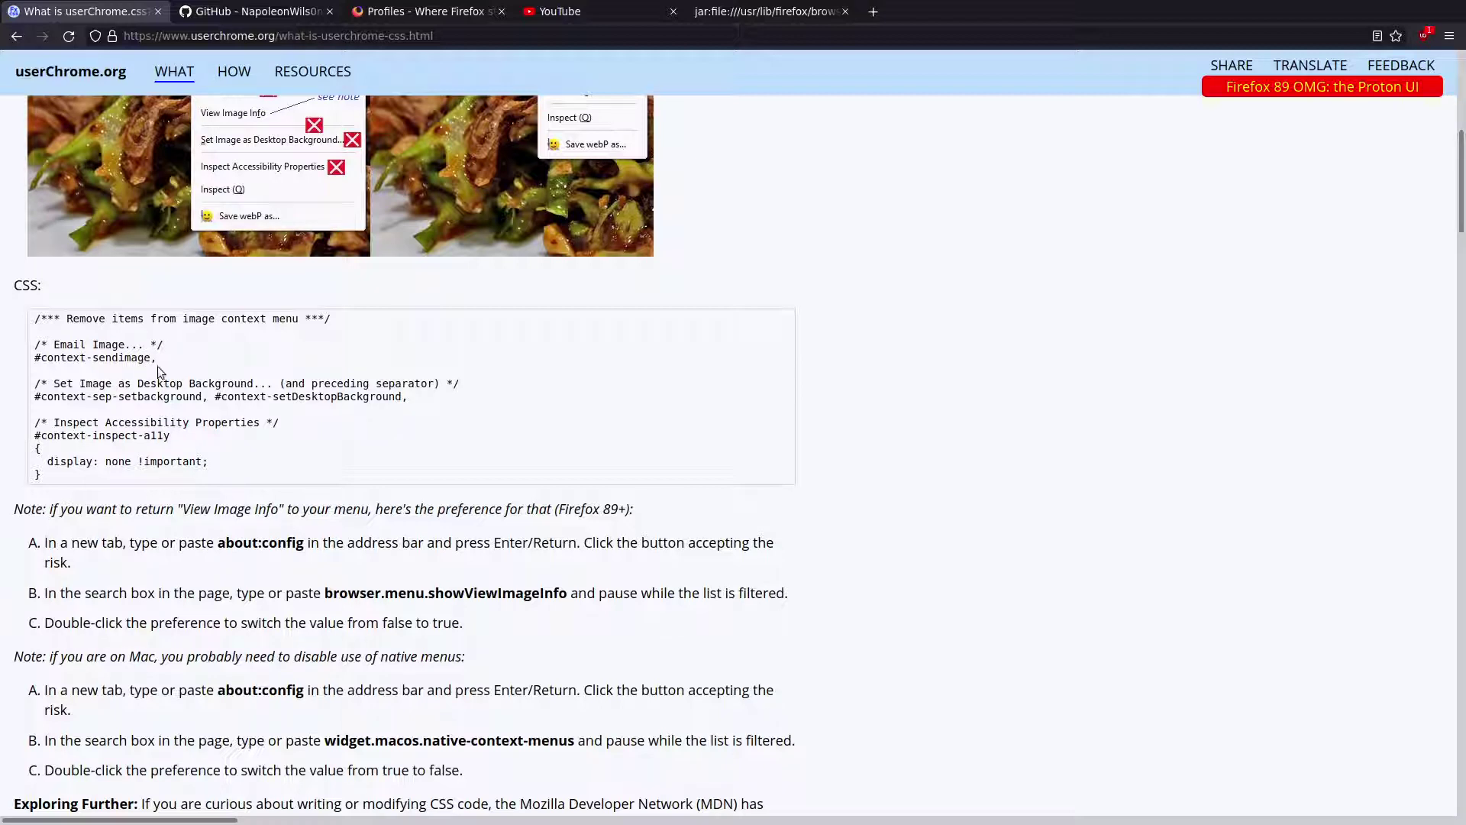
scroll(142, 382, up, 2)
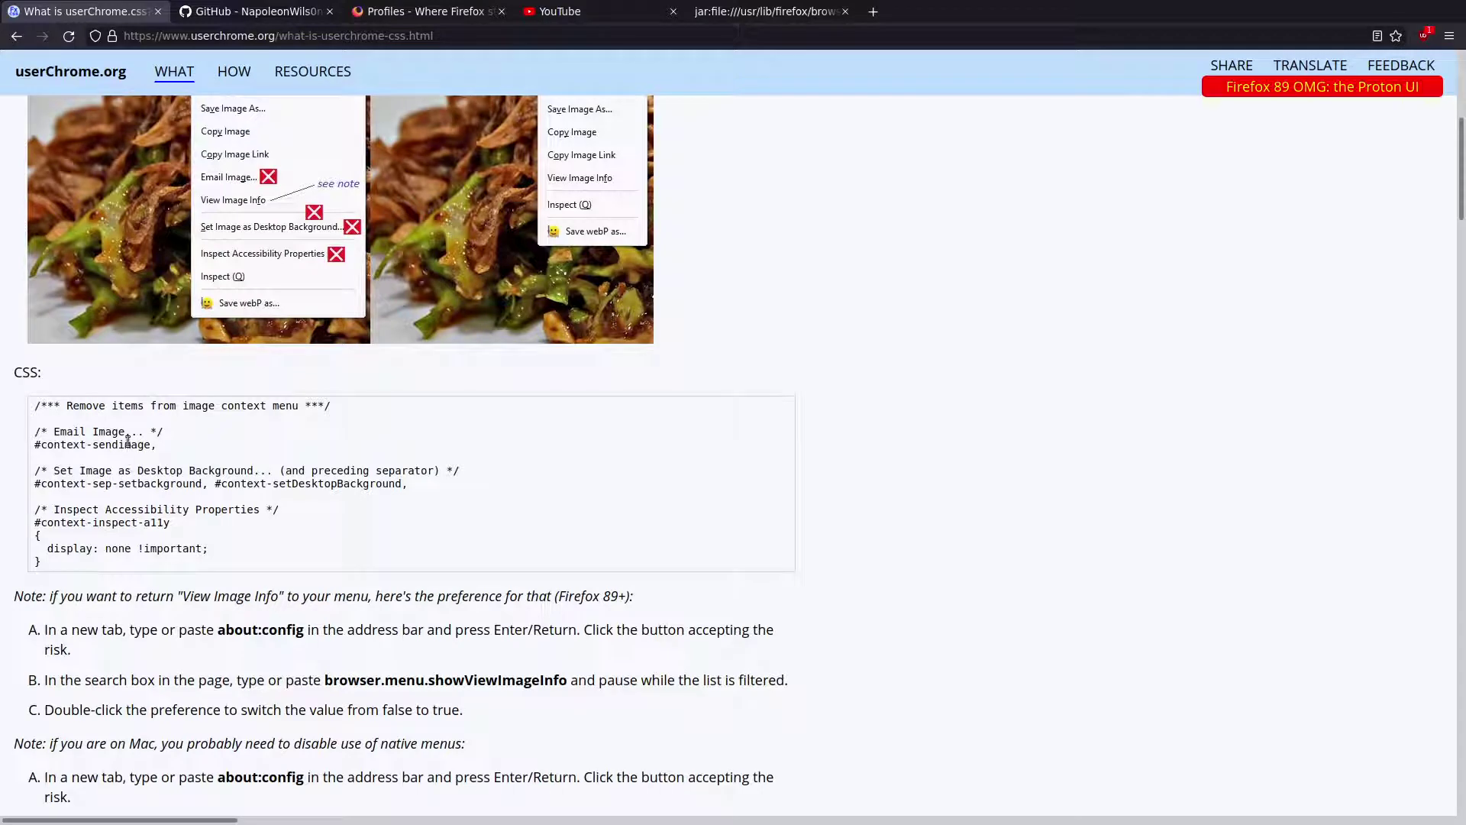
drag(151, 447, 43, 446)
right_click(42, 449)
click(77, 455)
click(763, 11)
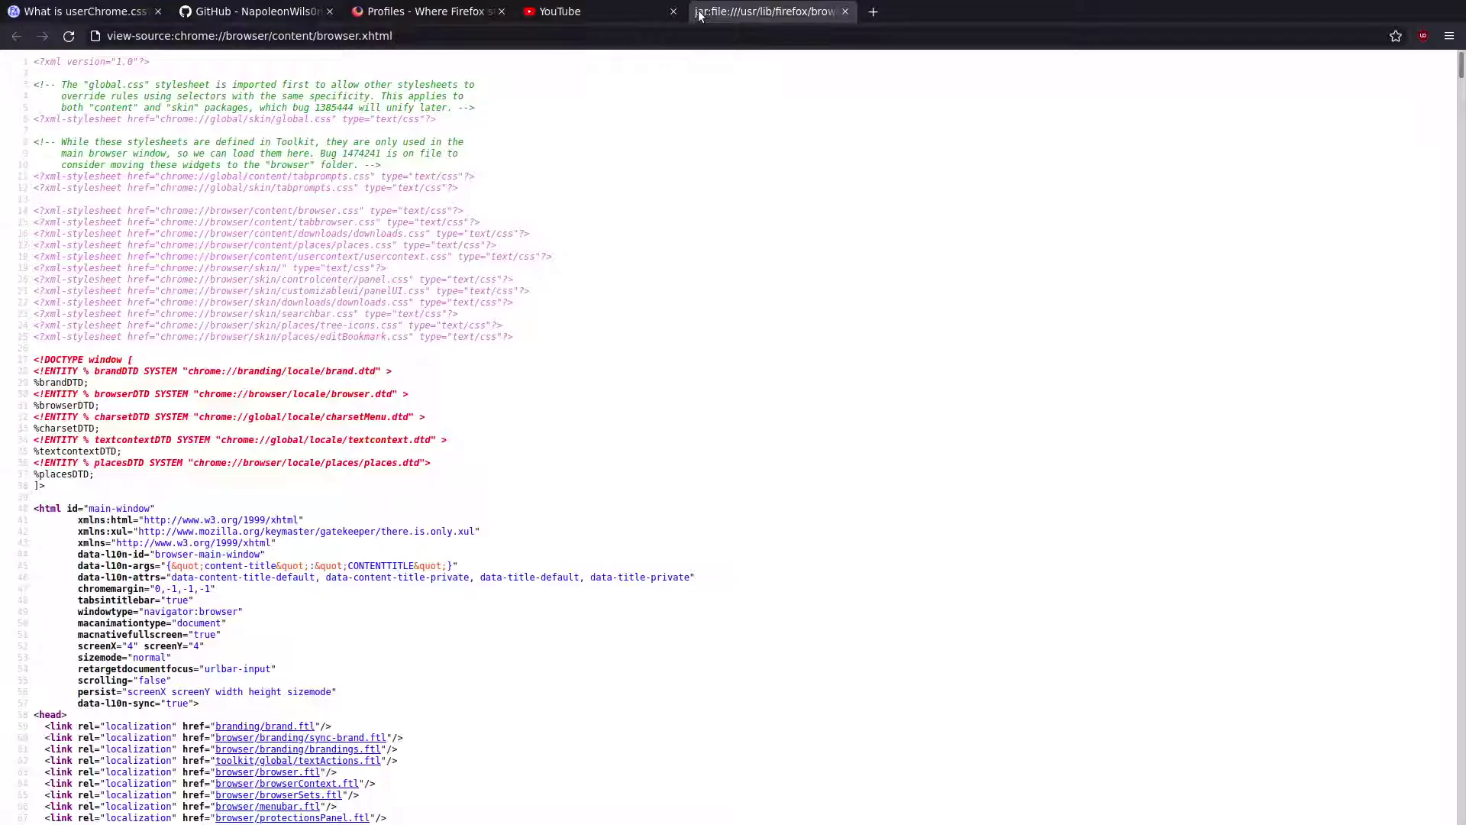
key(ctrl+f)
key(ctrl+v)
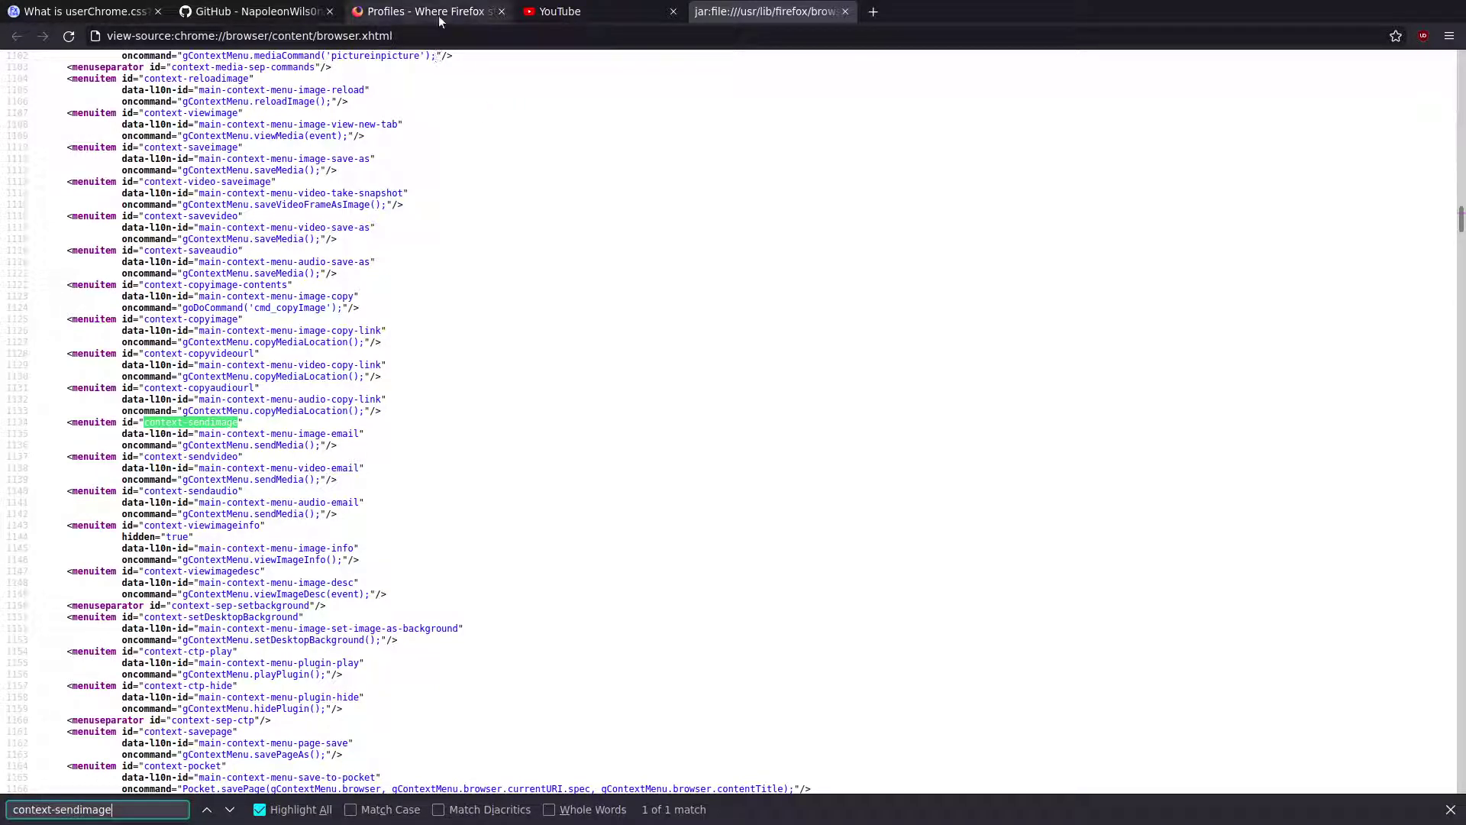
Step: Compare the YouTube context menus for a video title link and a thumbnail with the menu item IDs in the browser.xhtml source
click(557, 12)
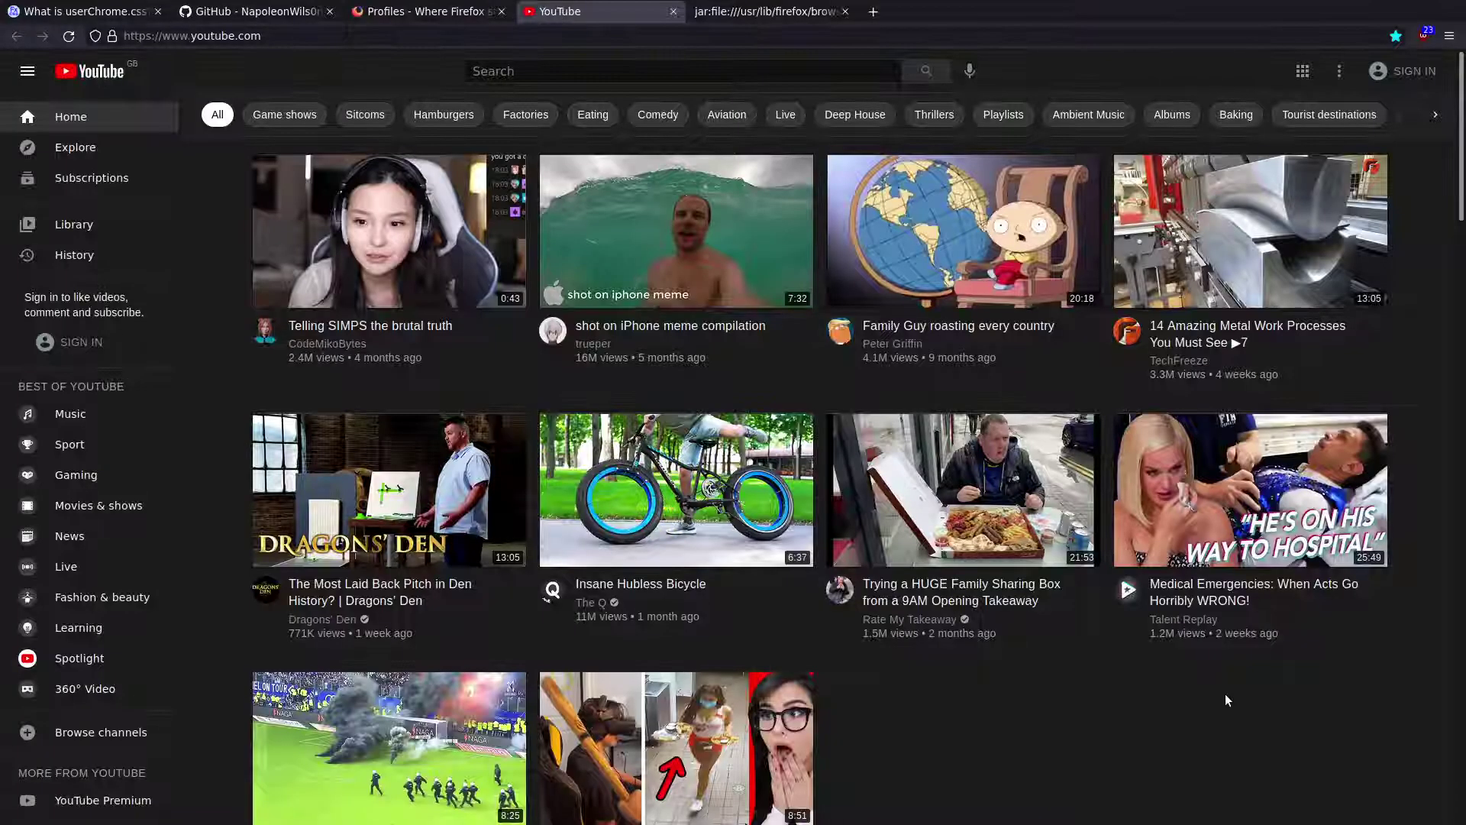
right_click(1178, 590)
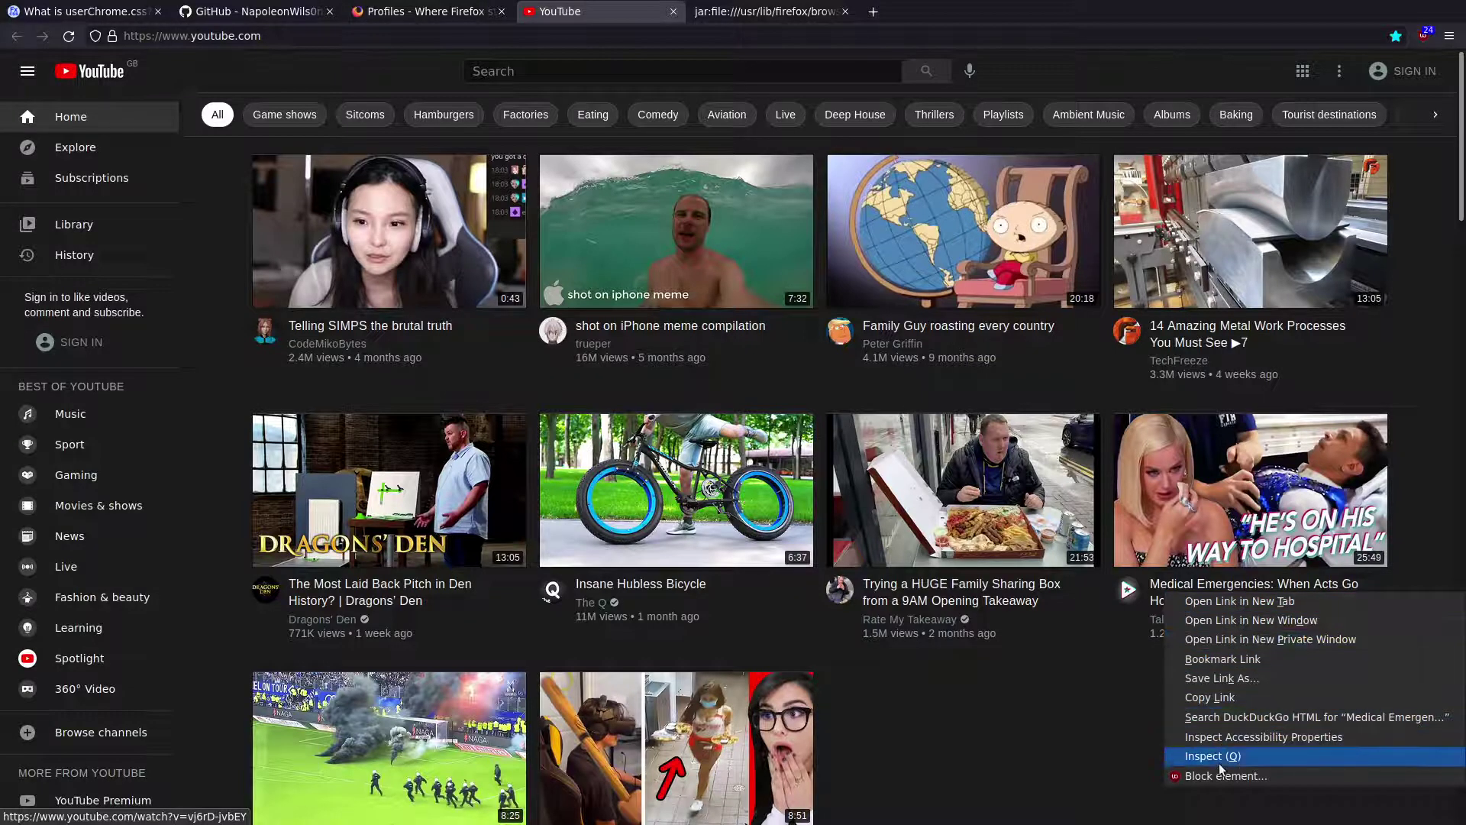
click(1129, 745)
click(775, 11)
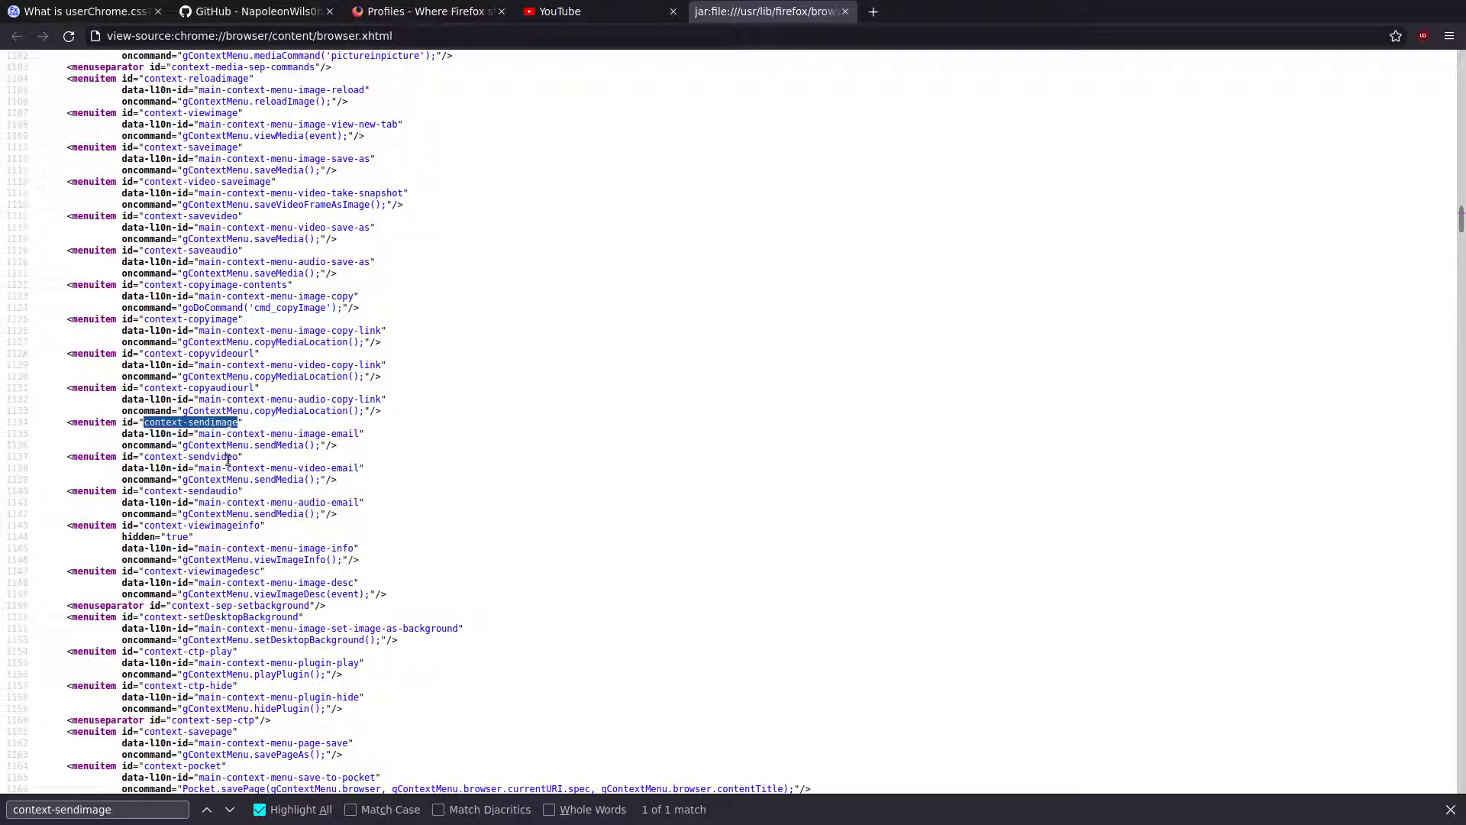
click(550, 14)
right_click(356, 178)
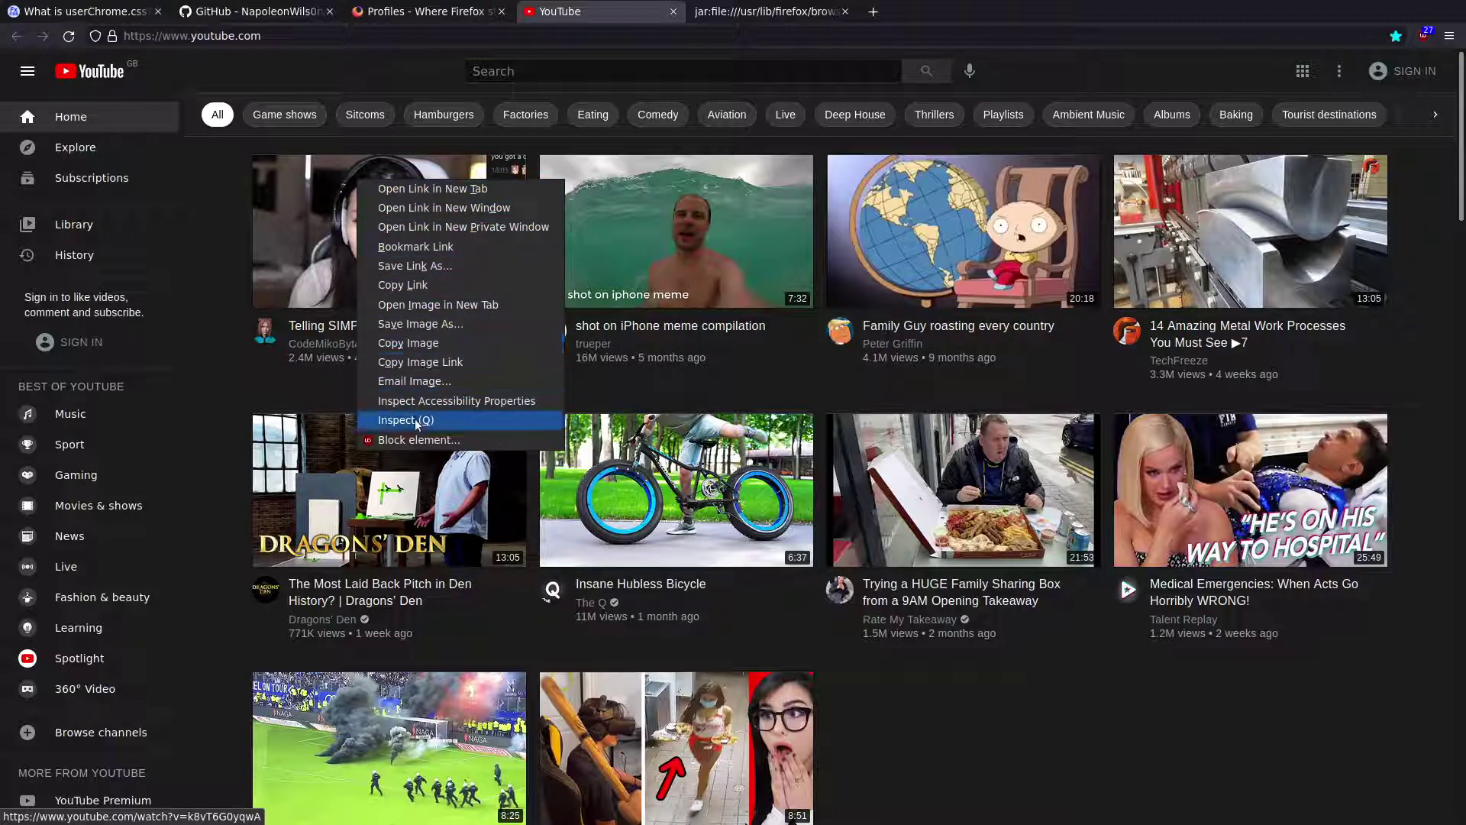
click(328, 391)
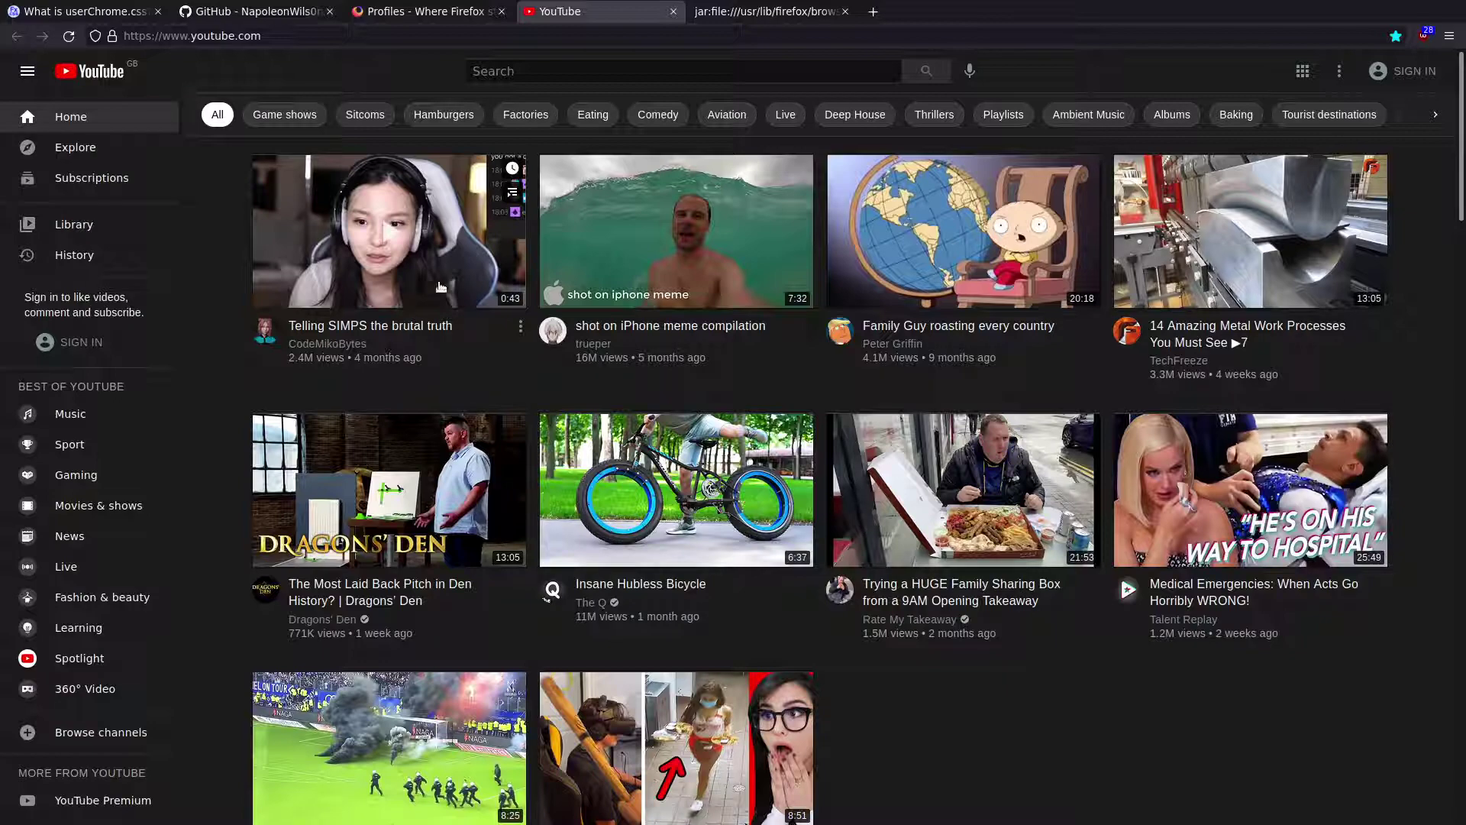
Step: Switch to Emacs, restore the "Remove items from Firefox menu" block with display: none !important at the end of userChrome.css, and save the file
key(super+2)
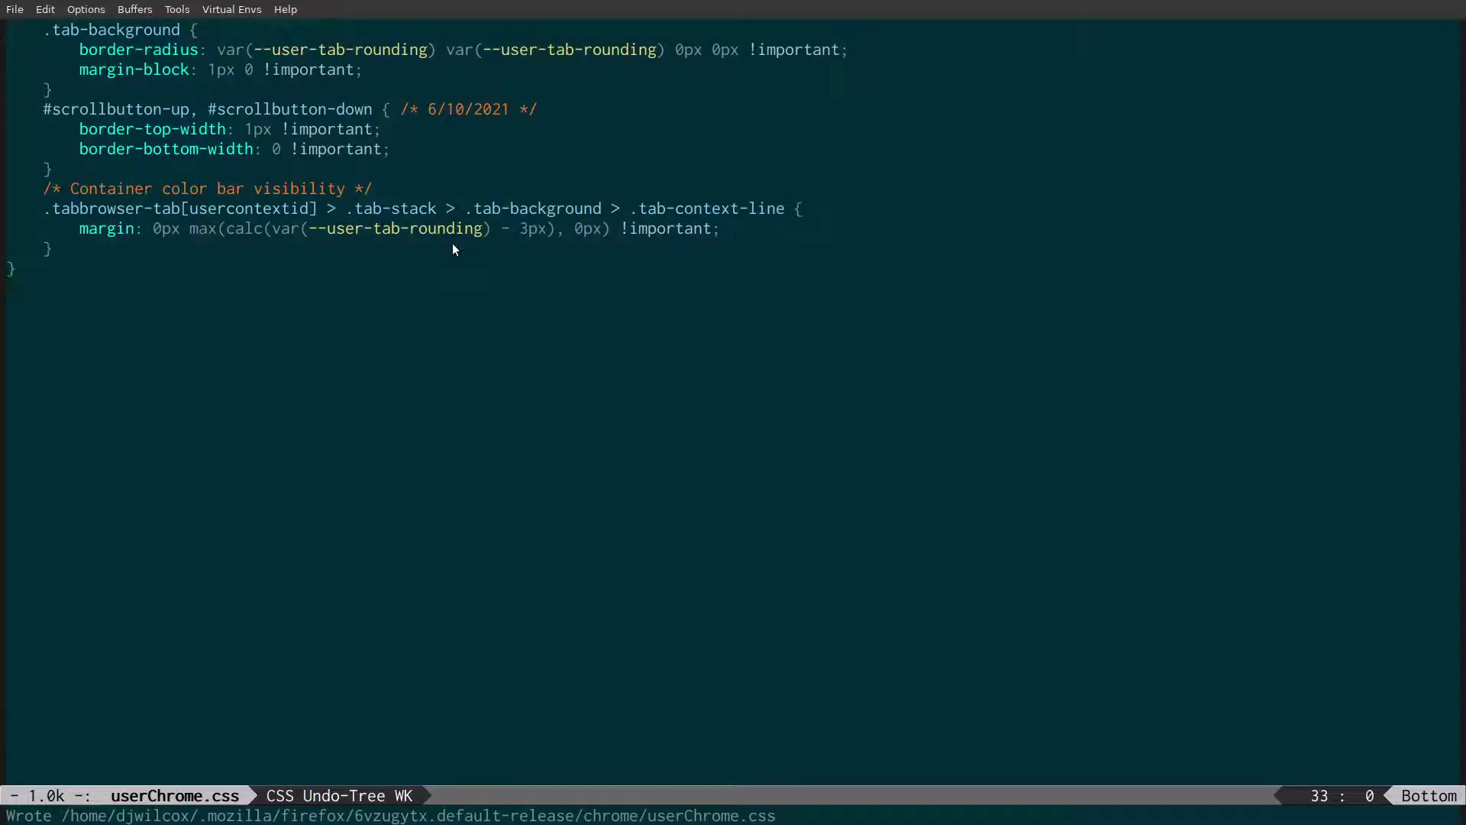
key(ctrl+y)
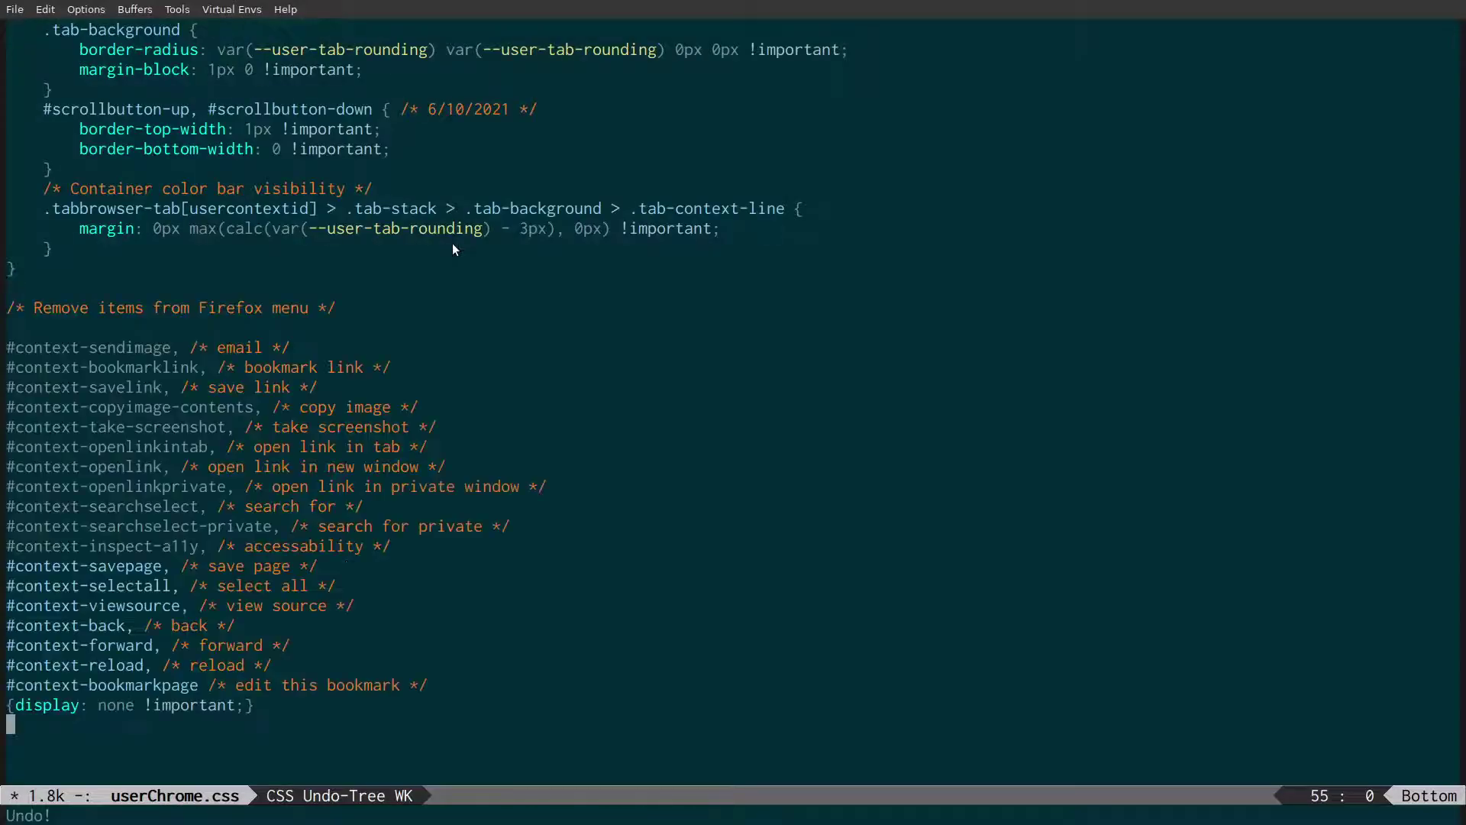
key(ctrl+x)
key(ctrl+s)
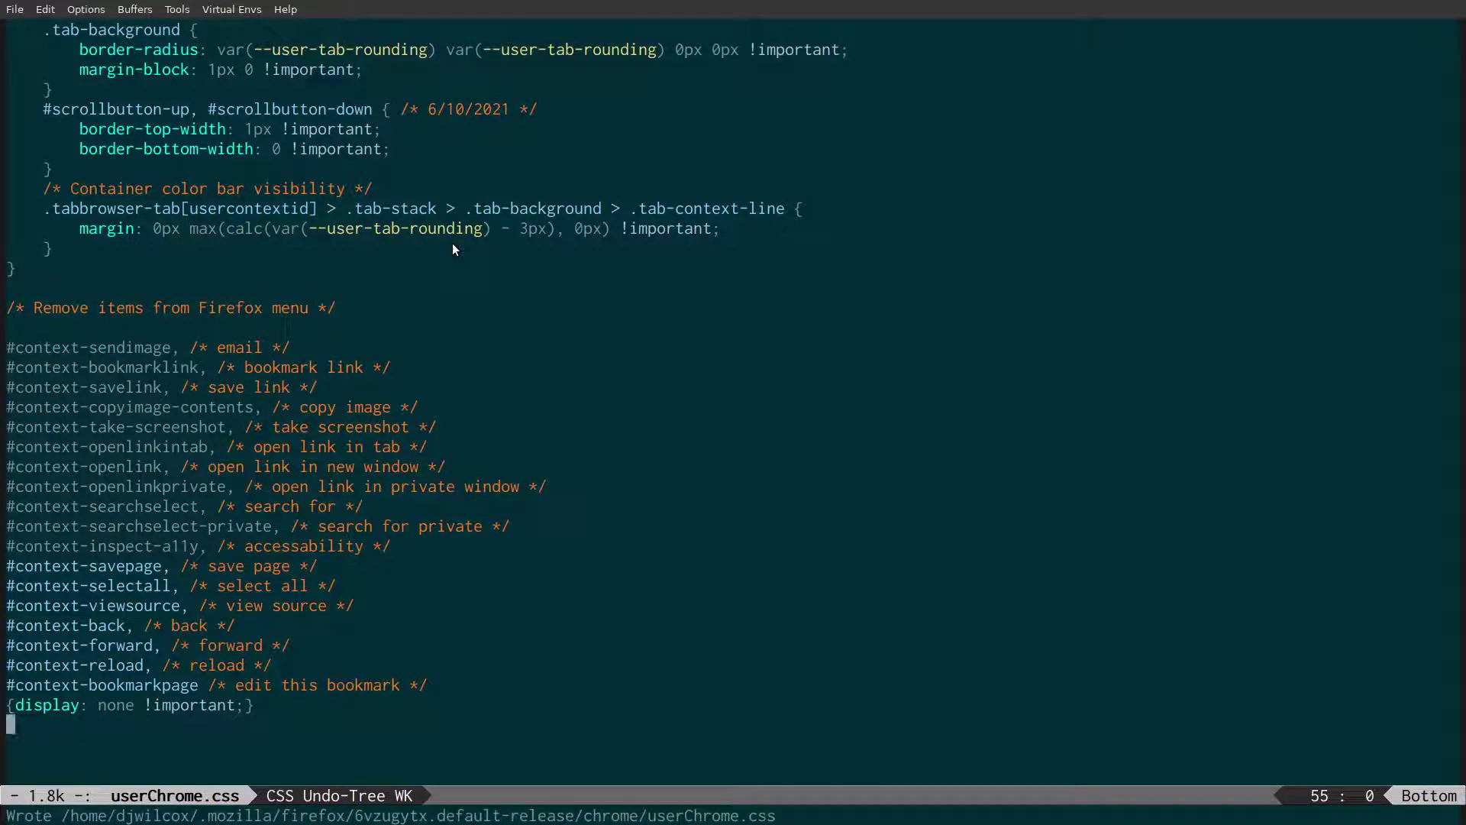
Step: Switch to Firefox and close all of its open tabs, ending the browser session
key(super+4)
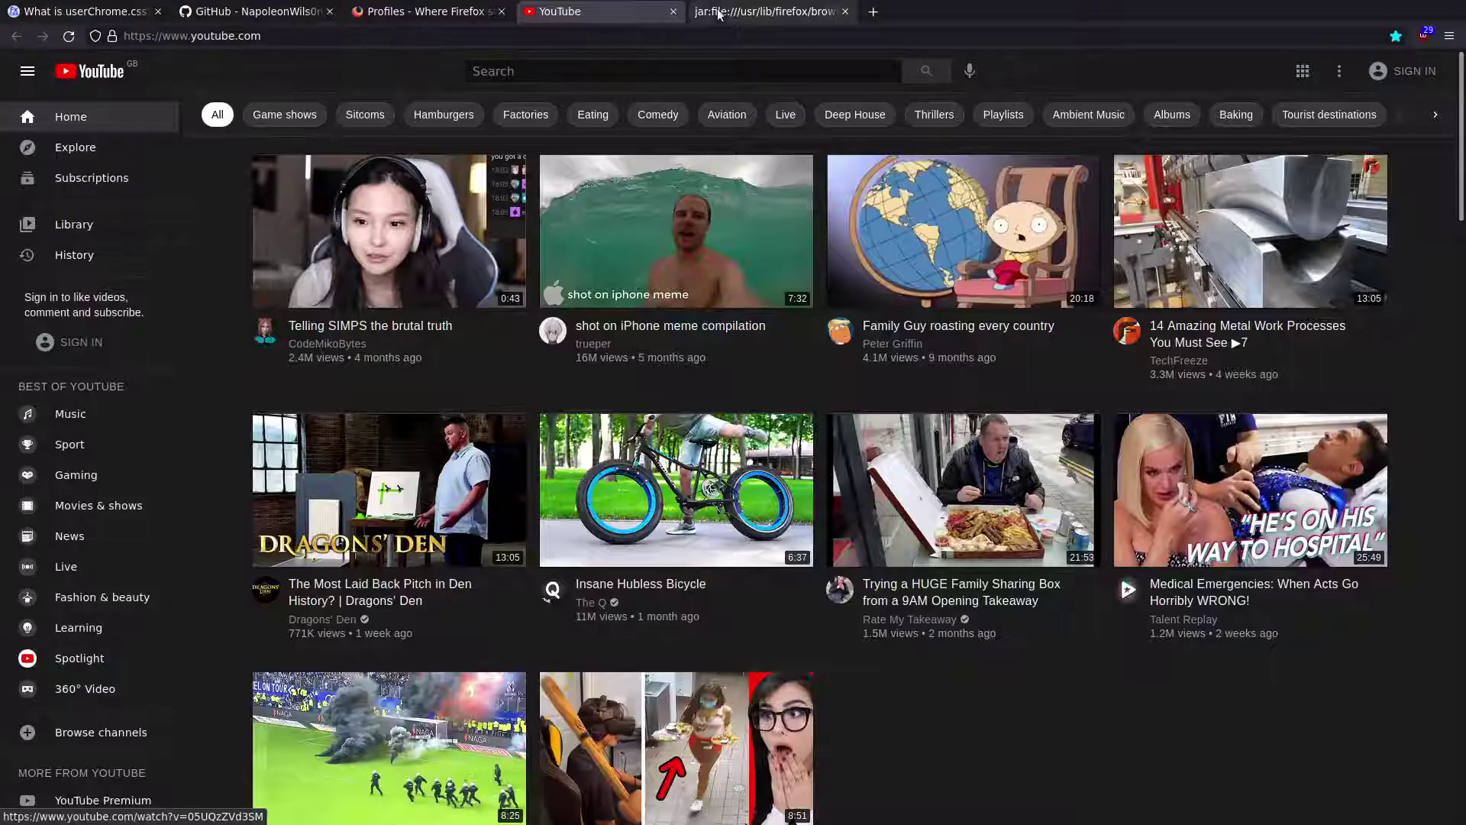
key(ctrl+w)
key(ctrl+w)
key(ctrl+w)
key(ctrl+w)
key(ctrl+w)
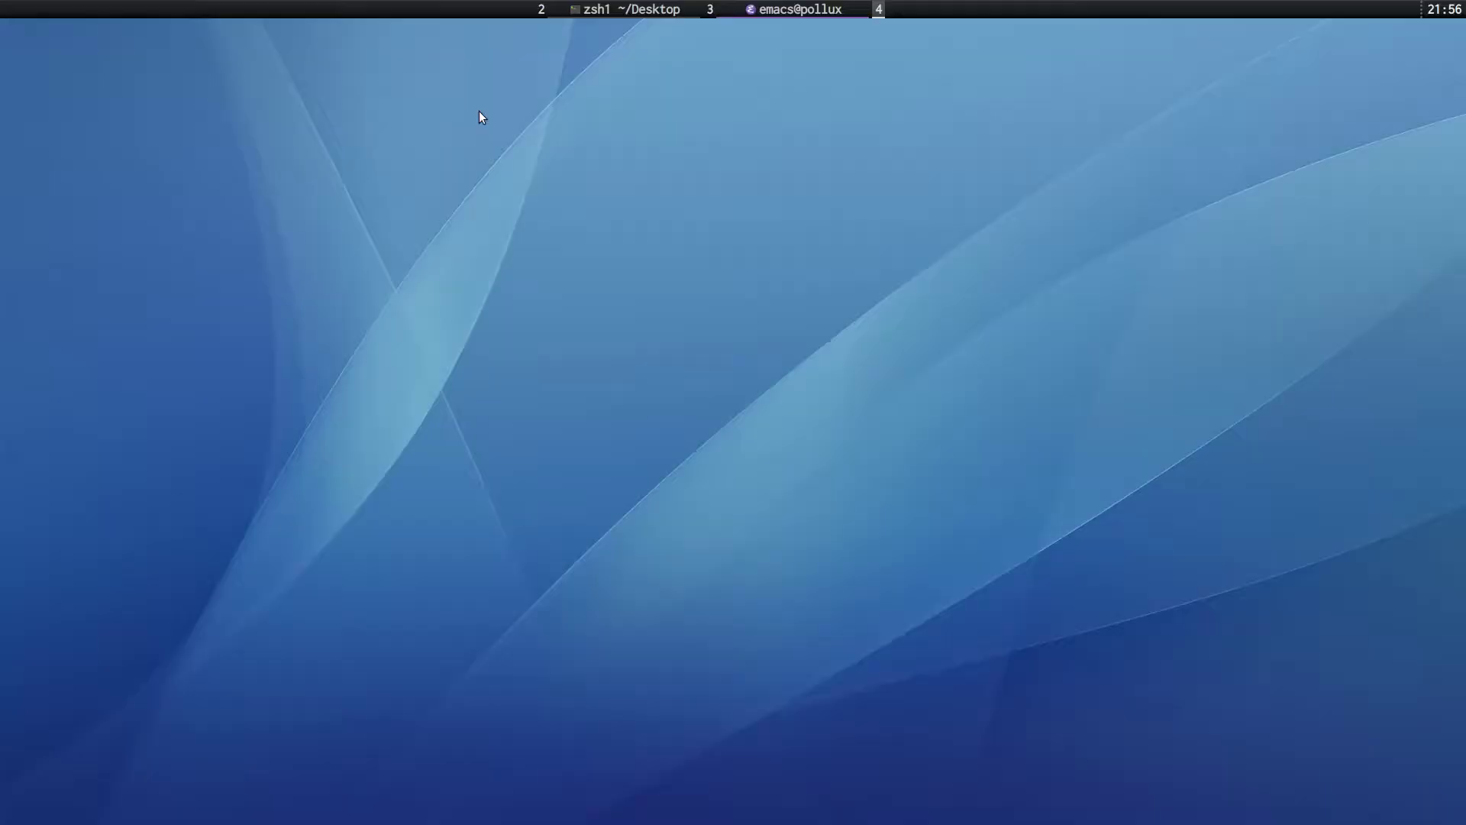
Step: Return to Emacs and enlarge the userChrome.css text by two steps
key(super+3)
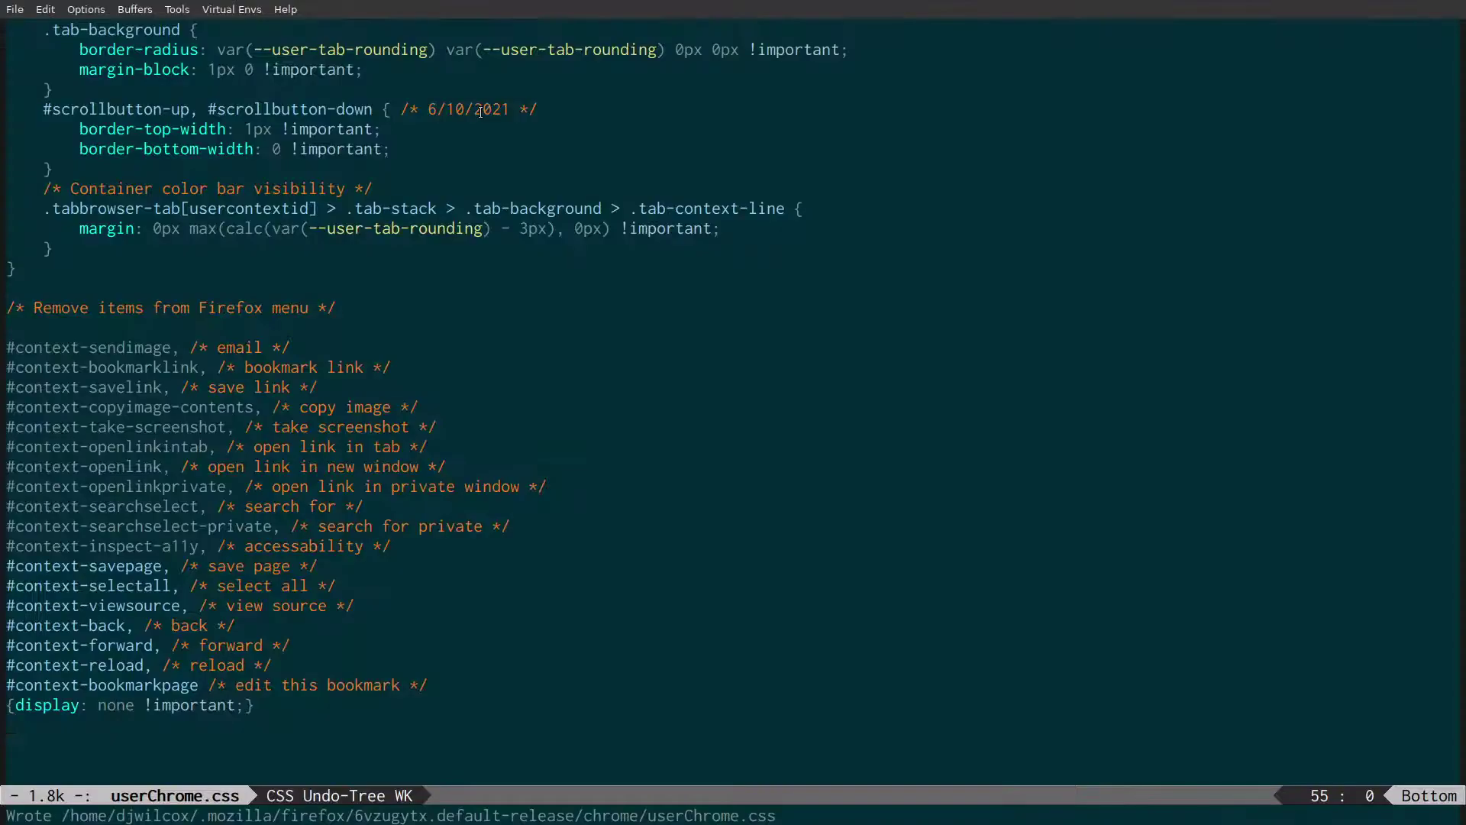
key(ctrl+x)
key(ctrl+equal)
key(equal)
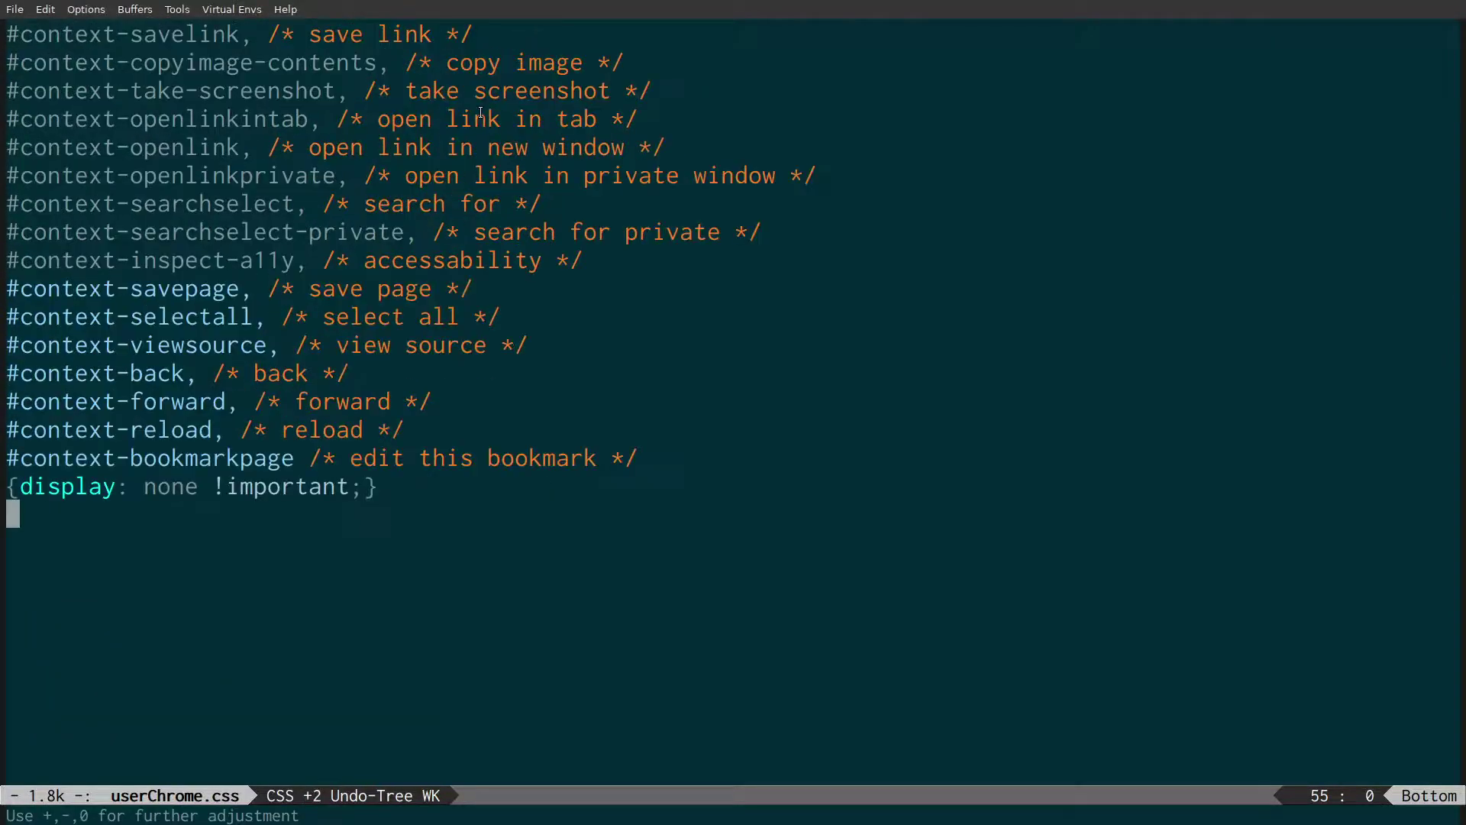
Step: Review each context menu selector and its comment in the "Remove items from Firefox menu" block of userChrome.css
key(Up)
key(Up)
key(Up)
key(Up)
key(Up)
key(Up)
key(Up)
key(Up)
key(Up)
key(Up)
key(Up)
key(Up)
key(Up)
key(Up)
key(Up)
key(Up)
key(Up)
key(Up)
key(Up)
key(Up)
key(Up)
key(Down)
key(Down)
key(Down)
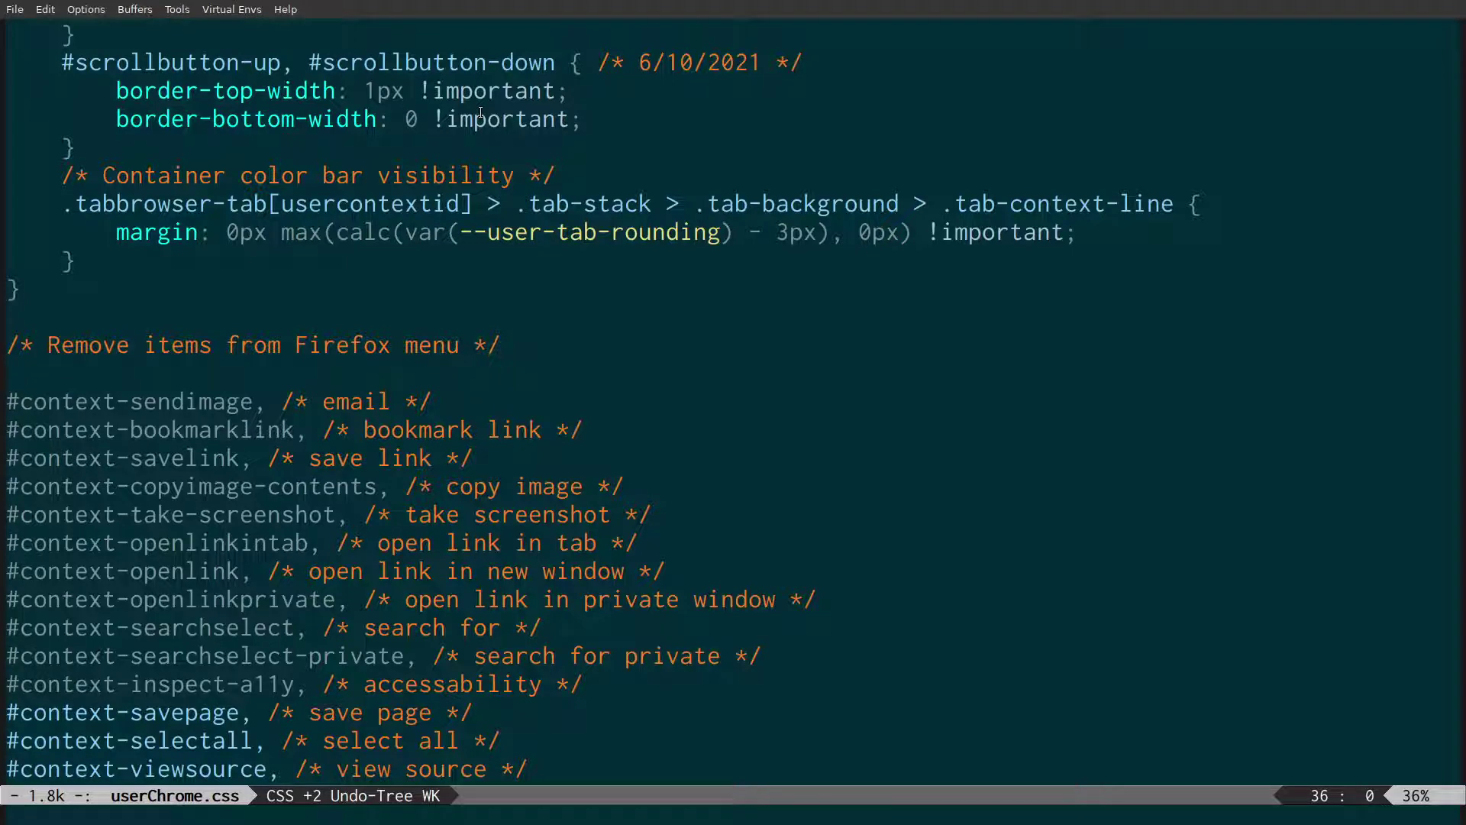
key(Down)
key(Down)
key(Down)
key(Down)
key(Down)
key(Down)
key(Down)
key(Down)
key(Down)
key(Down)
key(Down)
key(Down)
key(Down)
key(Down)
key(Down)
key(Down)
key(Down)
key(Down)
key(Down)
key(Up)
key(Up)
key(Up)
key(Up)
key(Up)
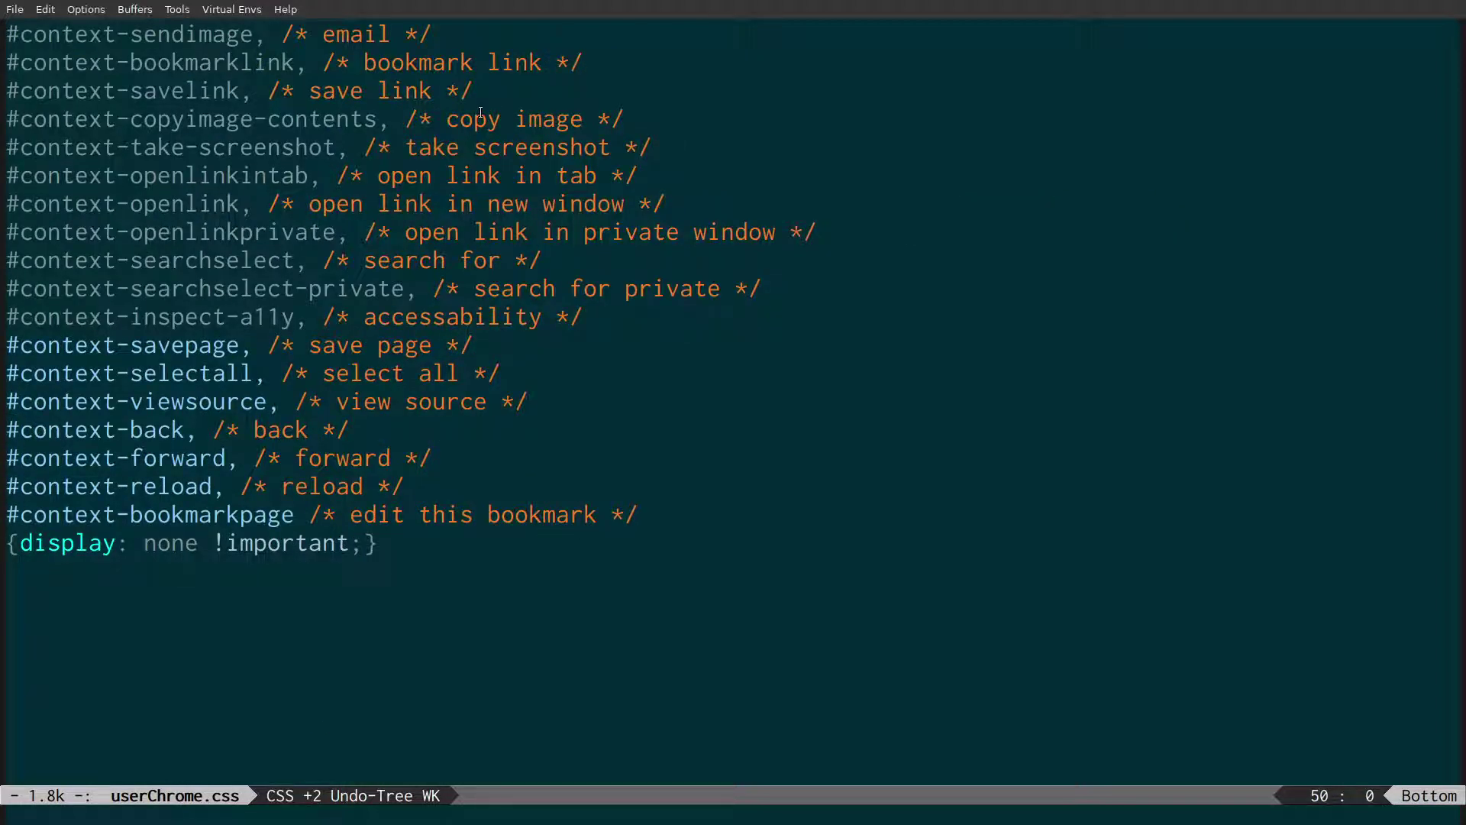
Step: Launch Firefox Web Browser on the empty workspace, load youtube.com and agree to the cookie consent
key(super+4)
key(super+p)
text(firef)
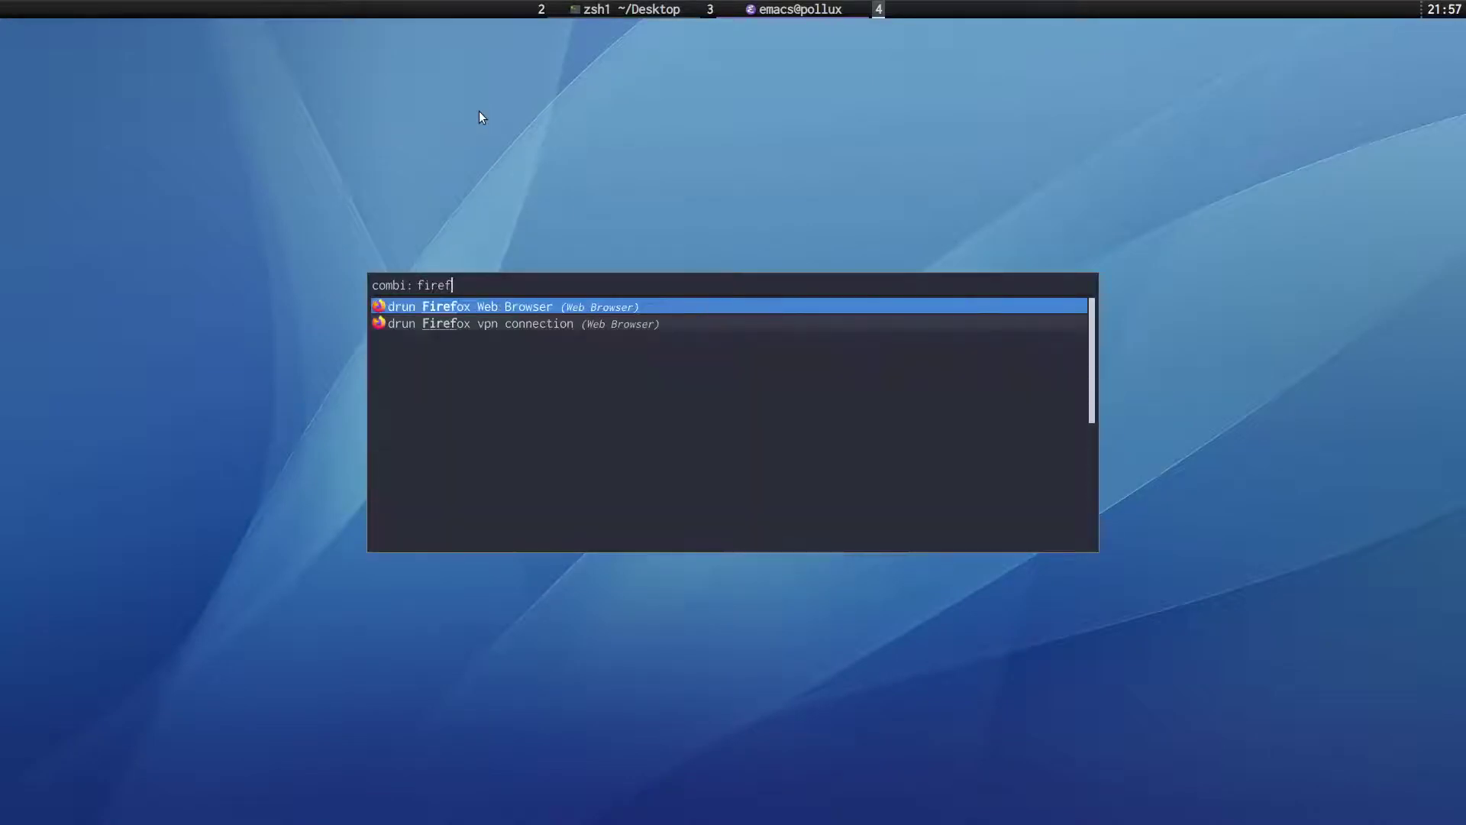
key(Return)
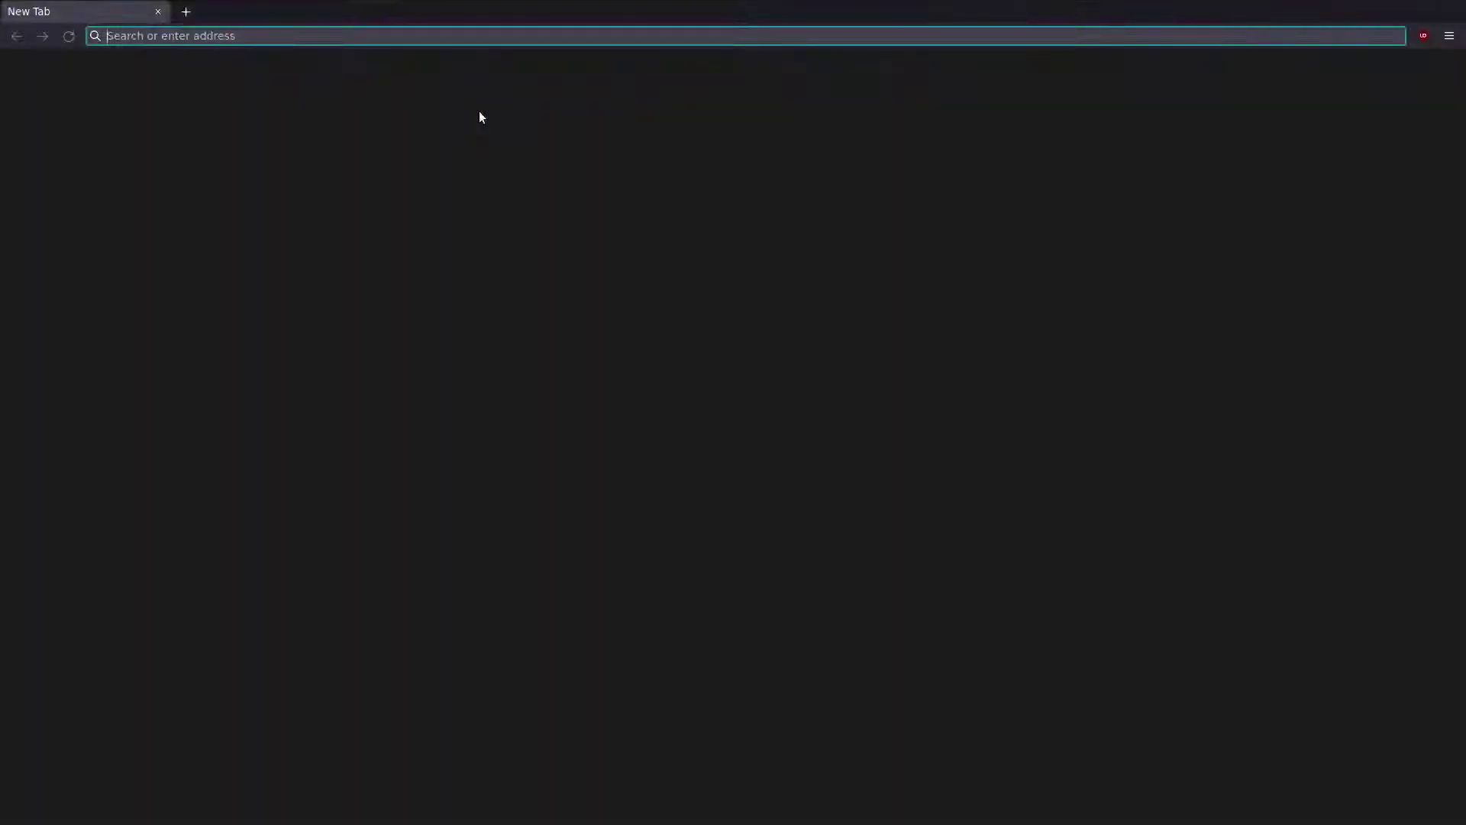
text(youtube.com/)
key(Return)
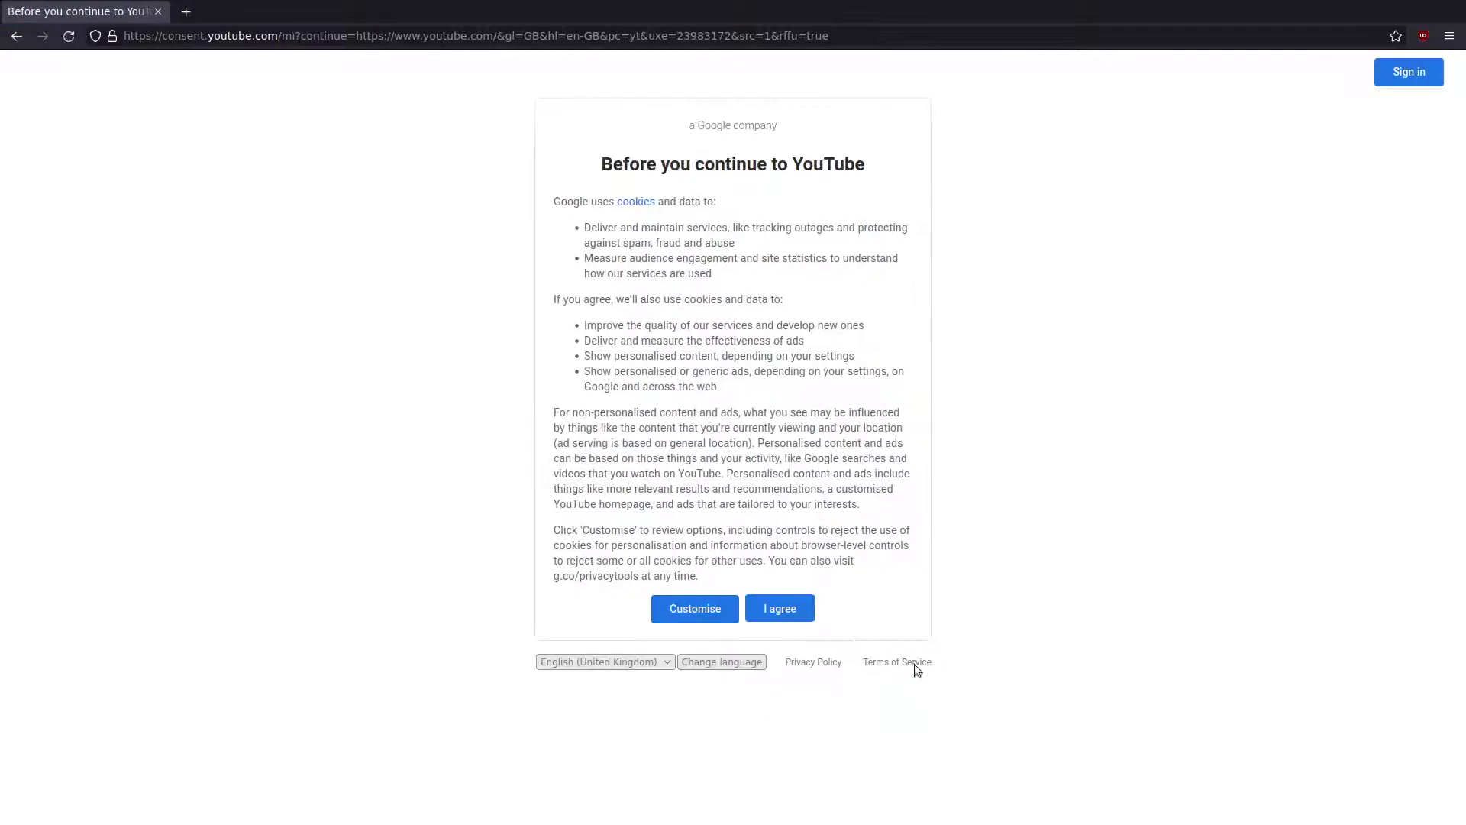
click(790, 609)
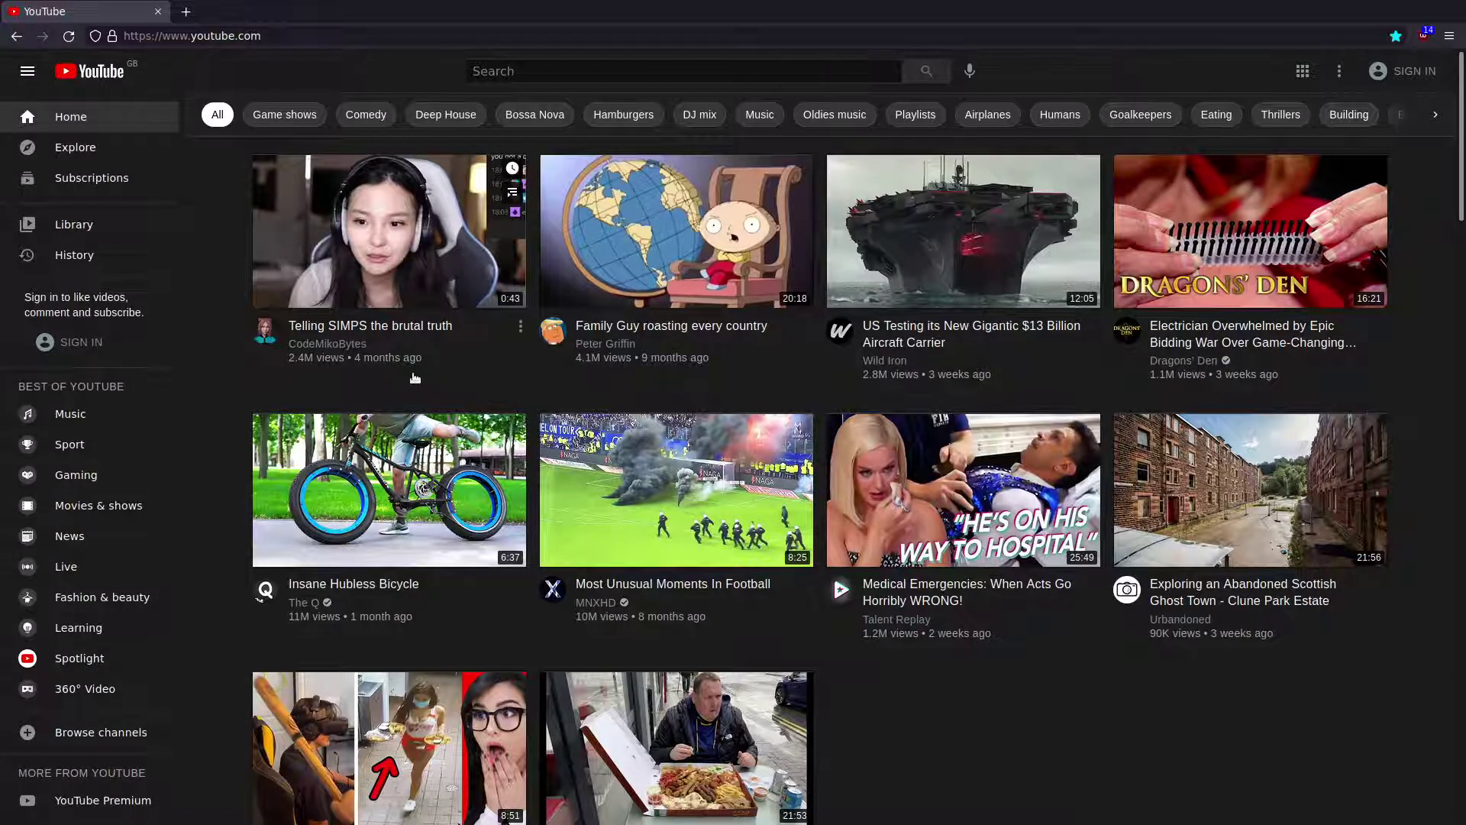
Step: Check the first video title's context menu and test opening its link in a new tab and in the current tab
right_click(394, 328)
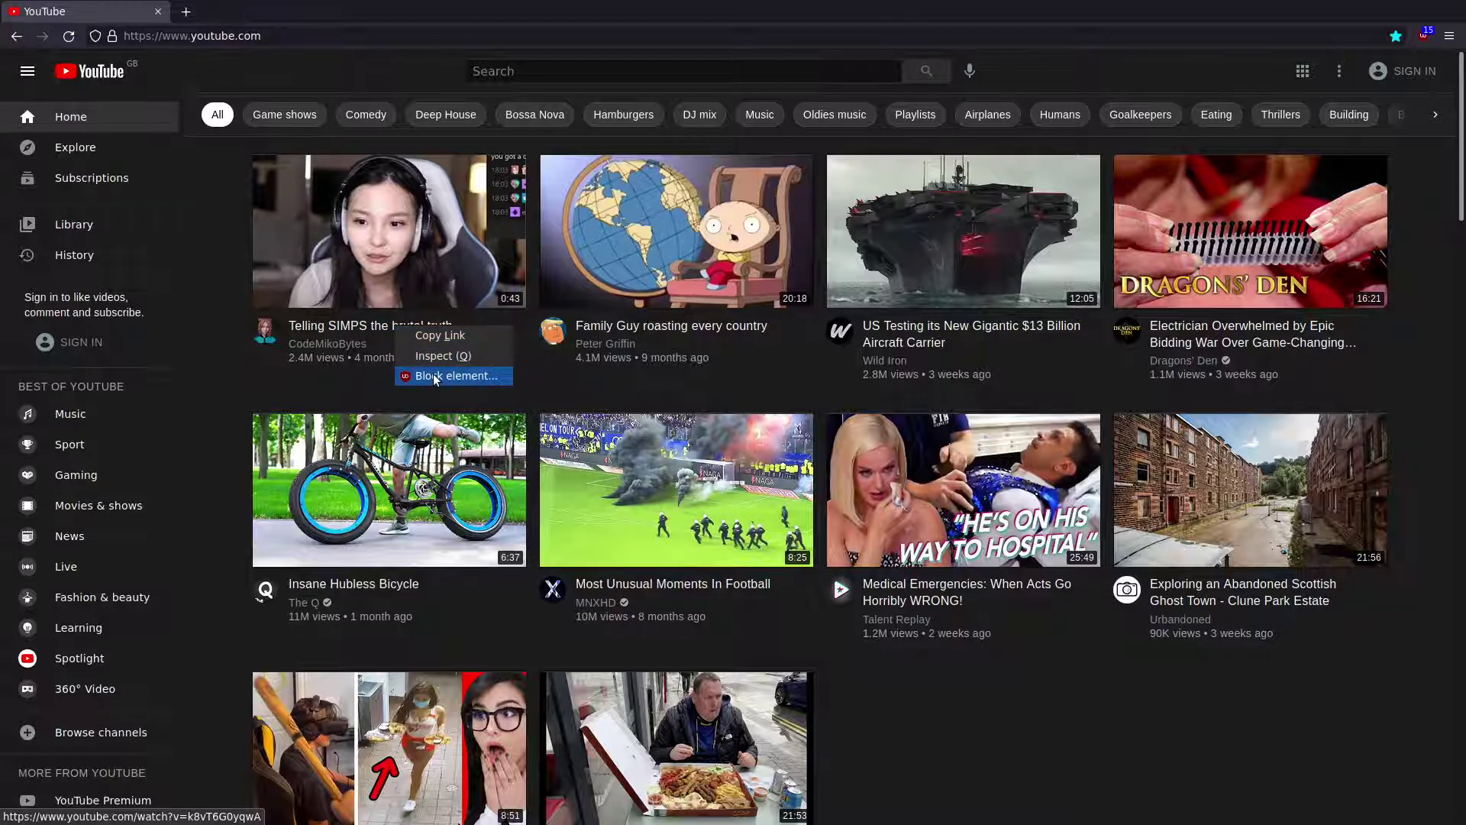
click(383, 395)
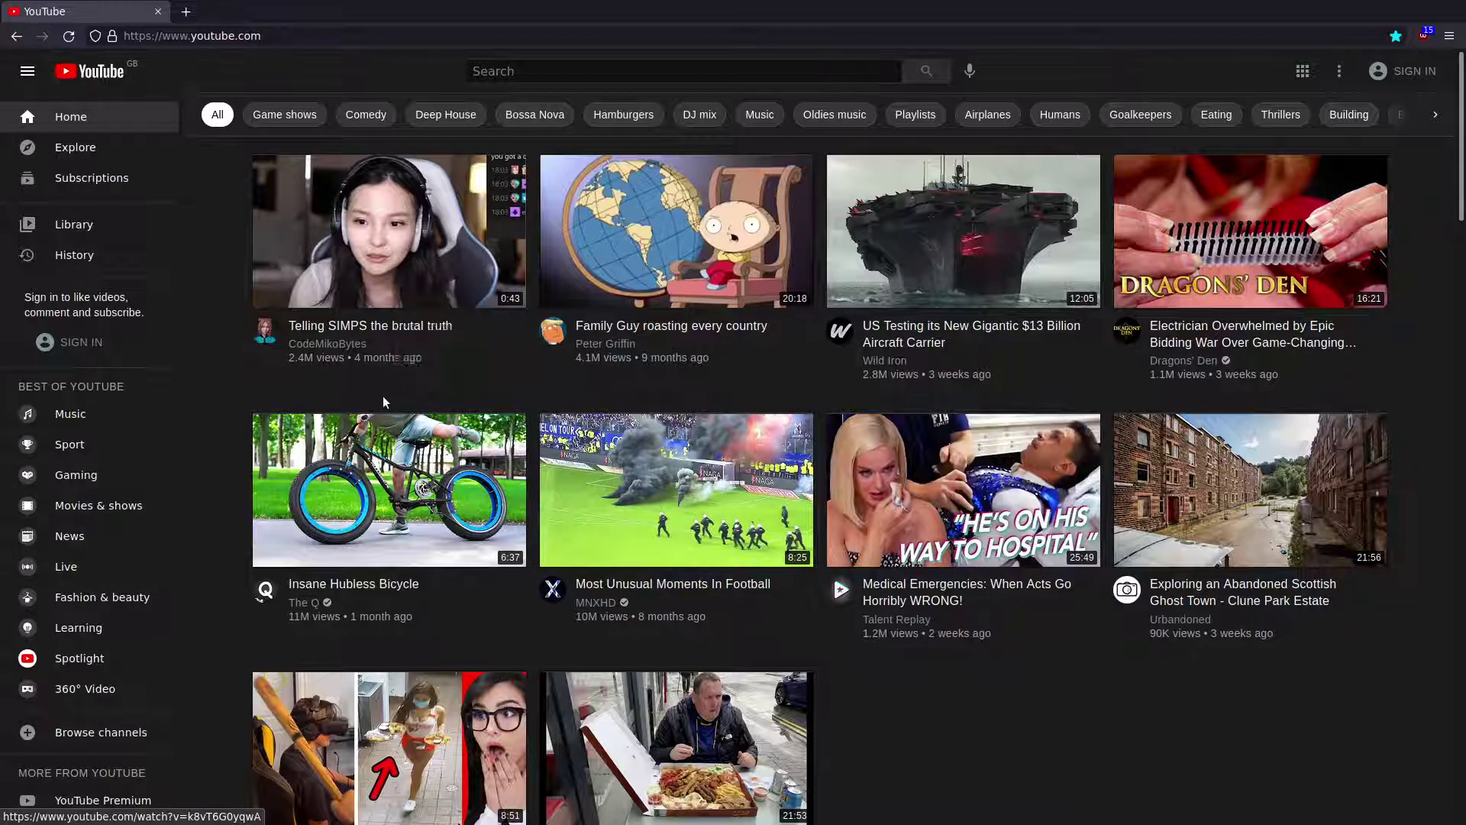
middle_click(397, 327)
key(ctrl+Tab)
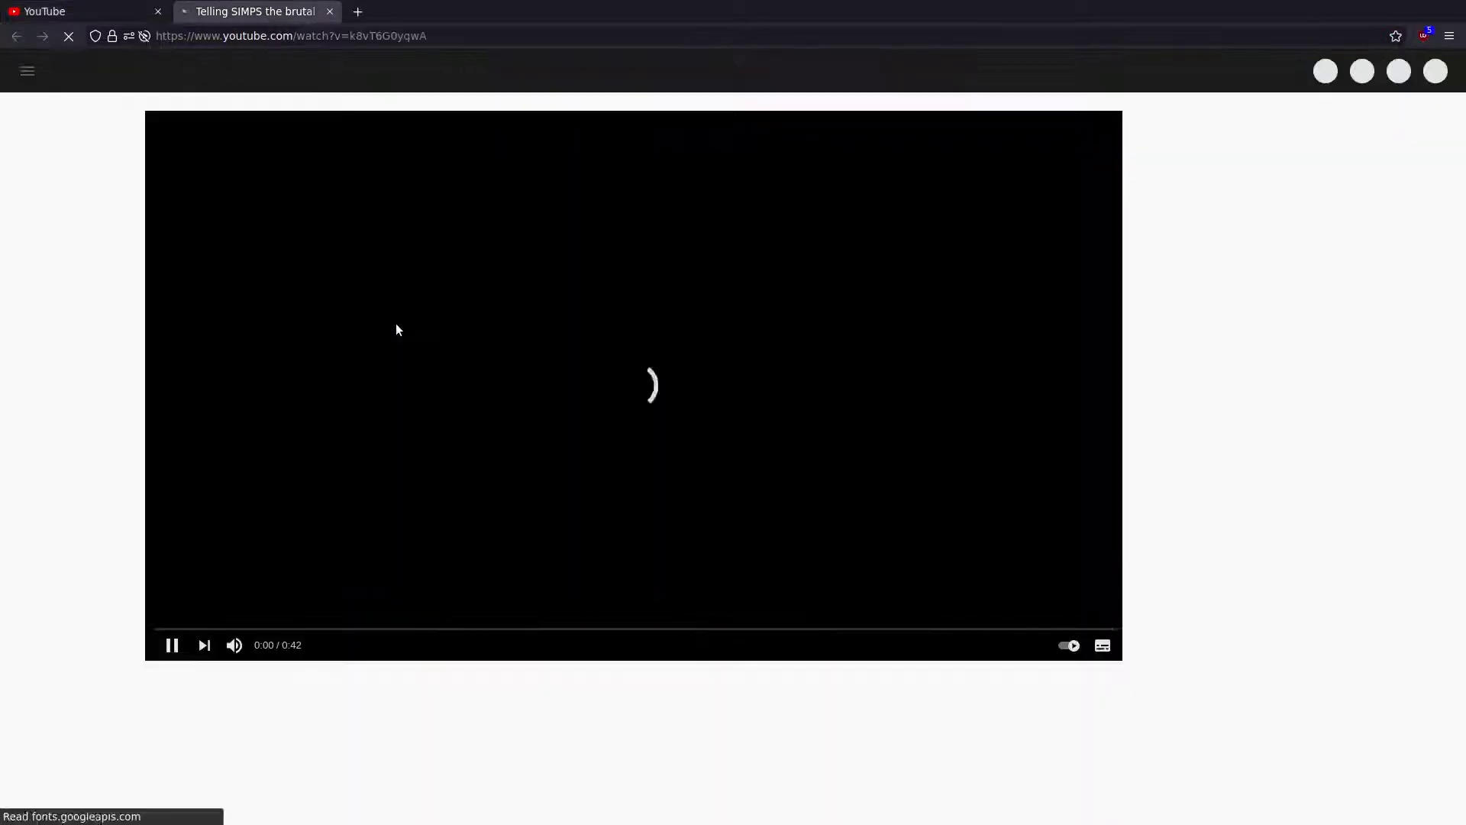
key(ctrl+w)
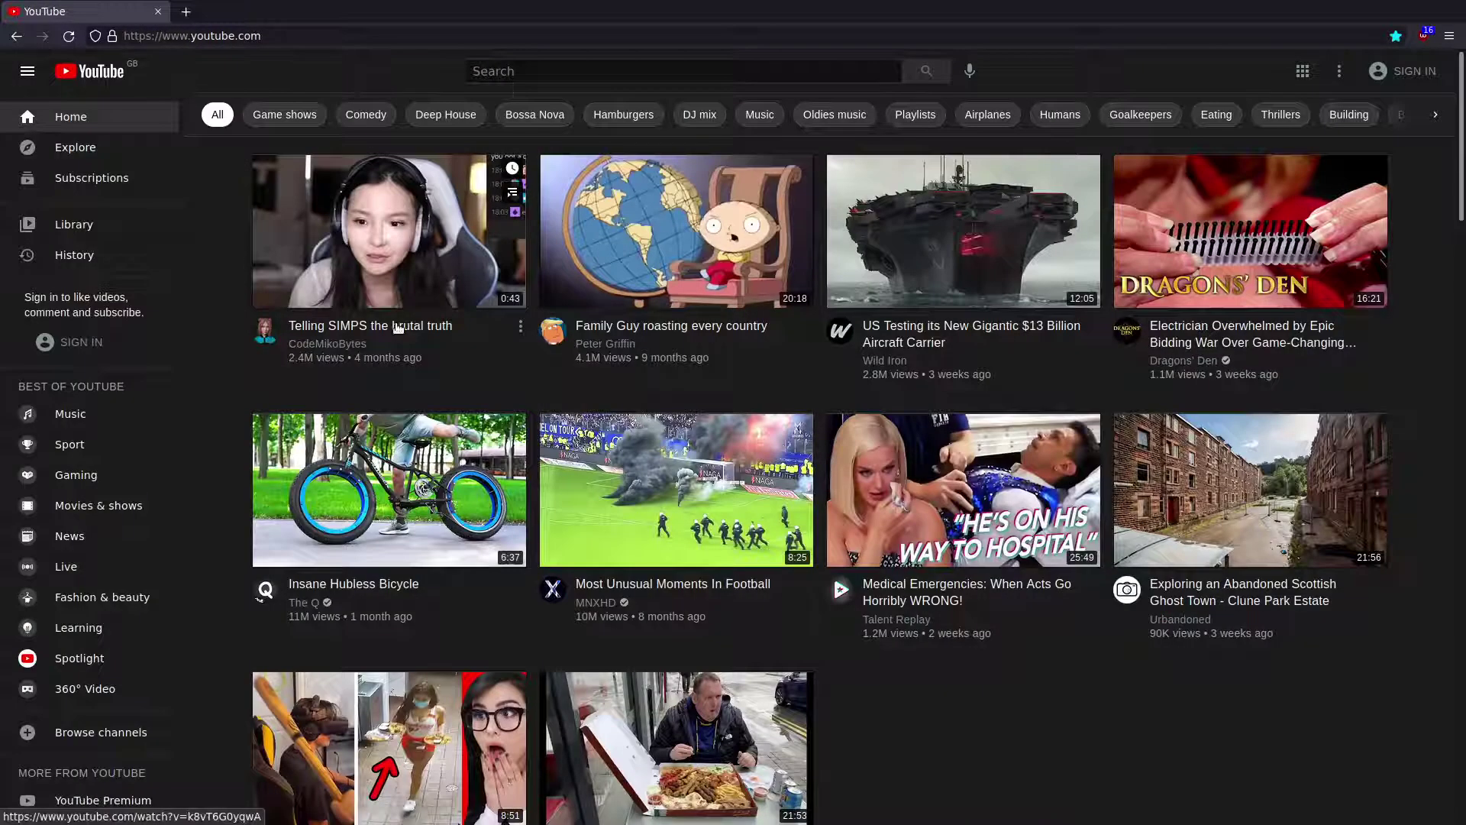
click(397, 326)
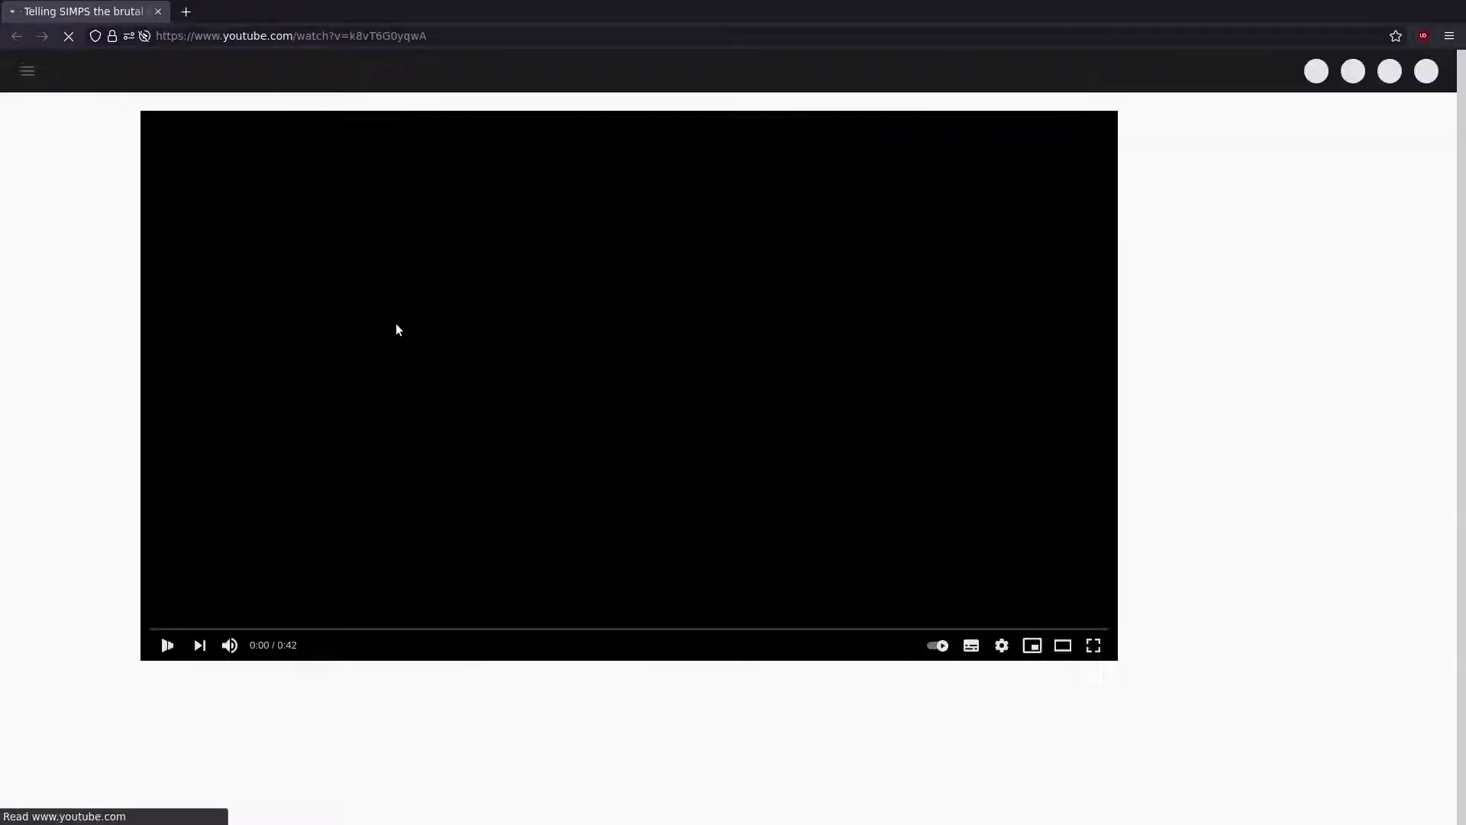
key(alt+Left)
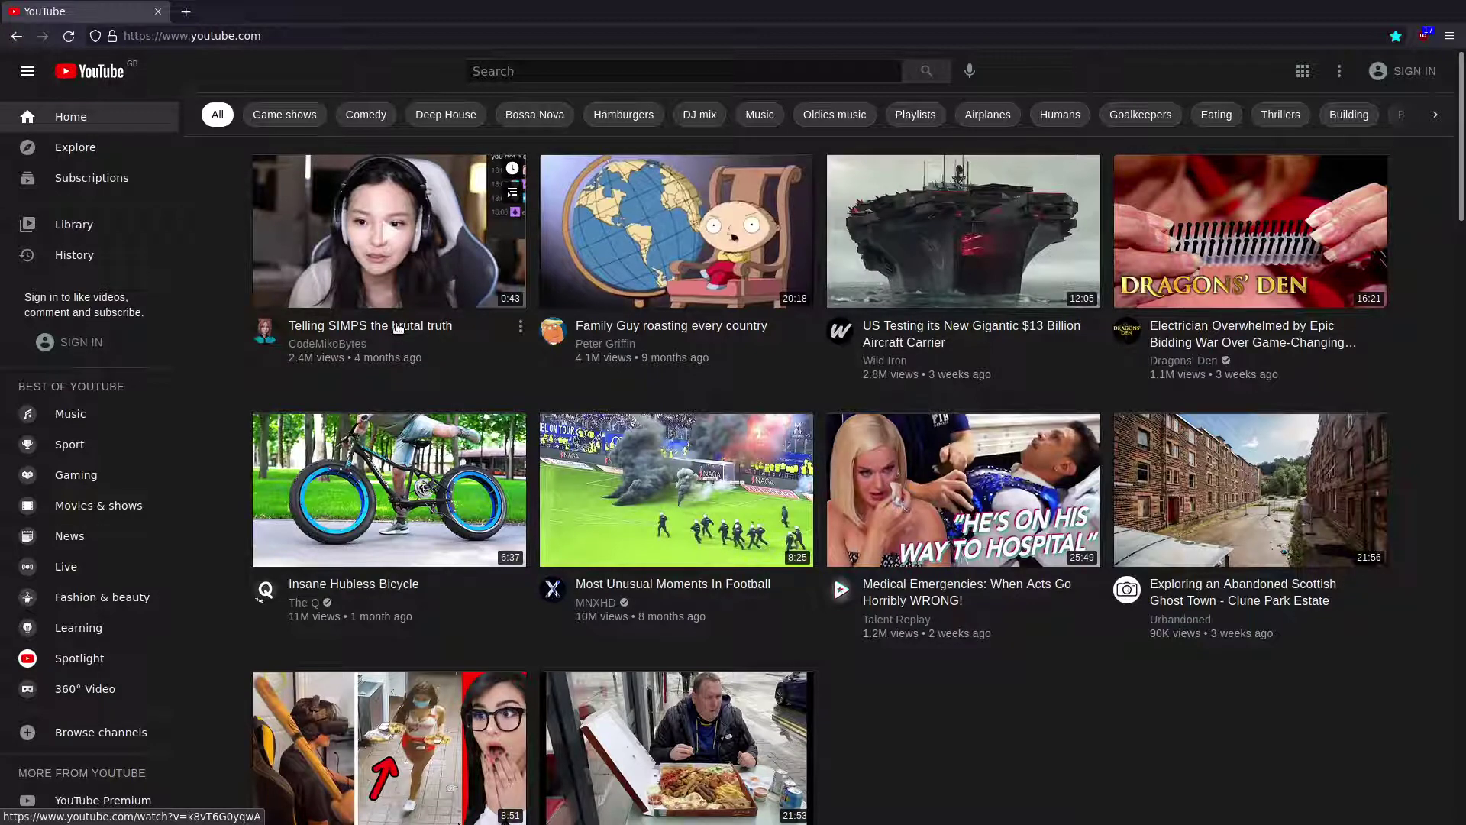
Step: Examine the context menus of the first video title, its thumbnail and an empty area of the YouTube page
right_click(397, 327)
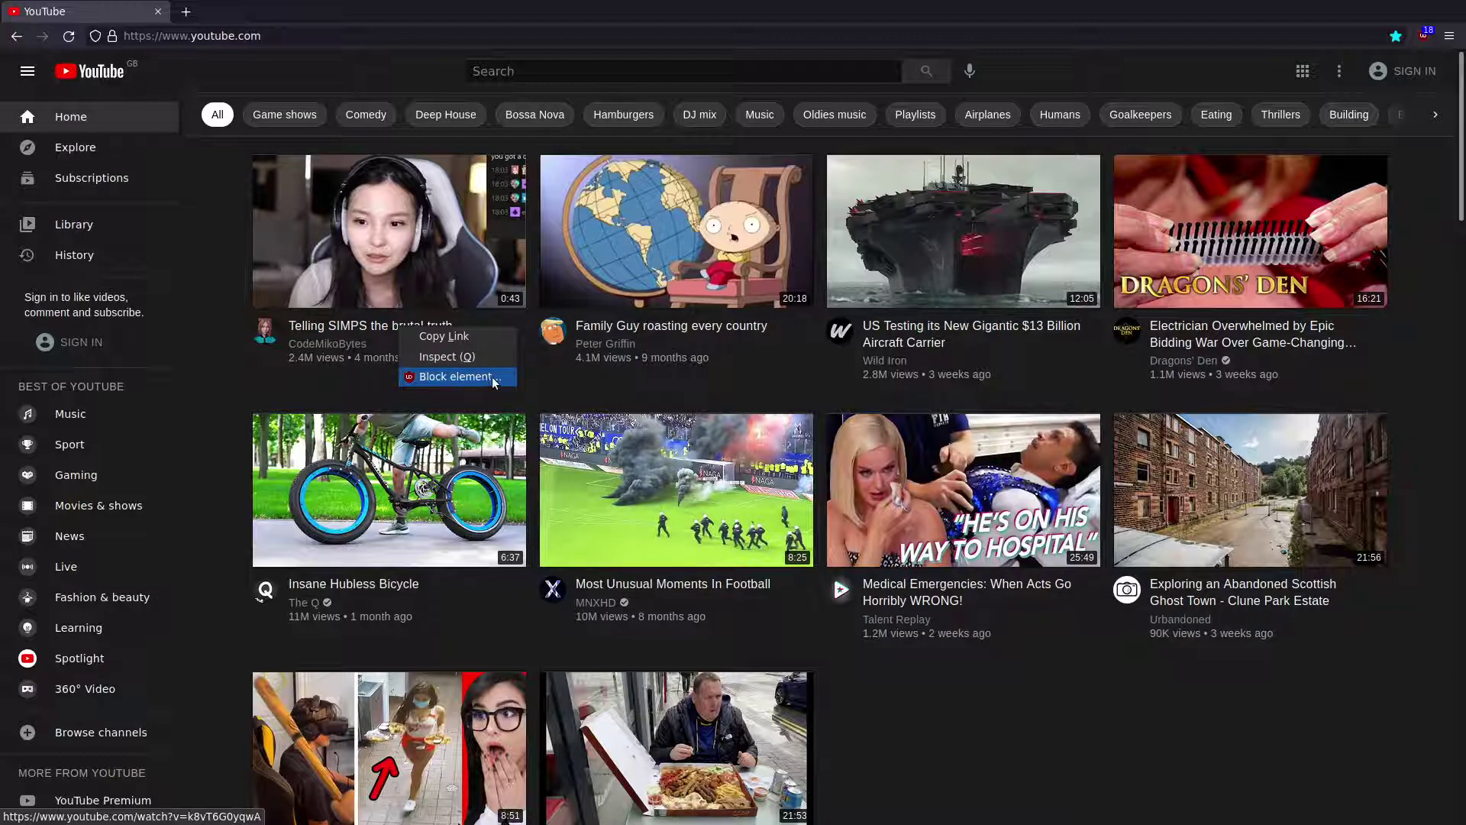
click(547, 386)
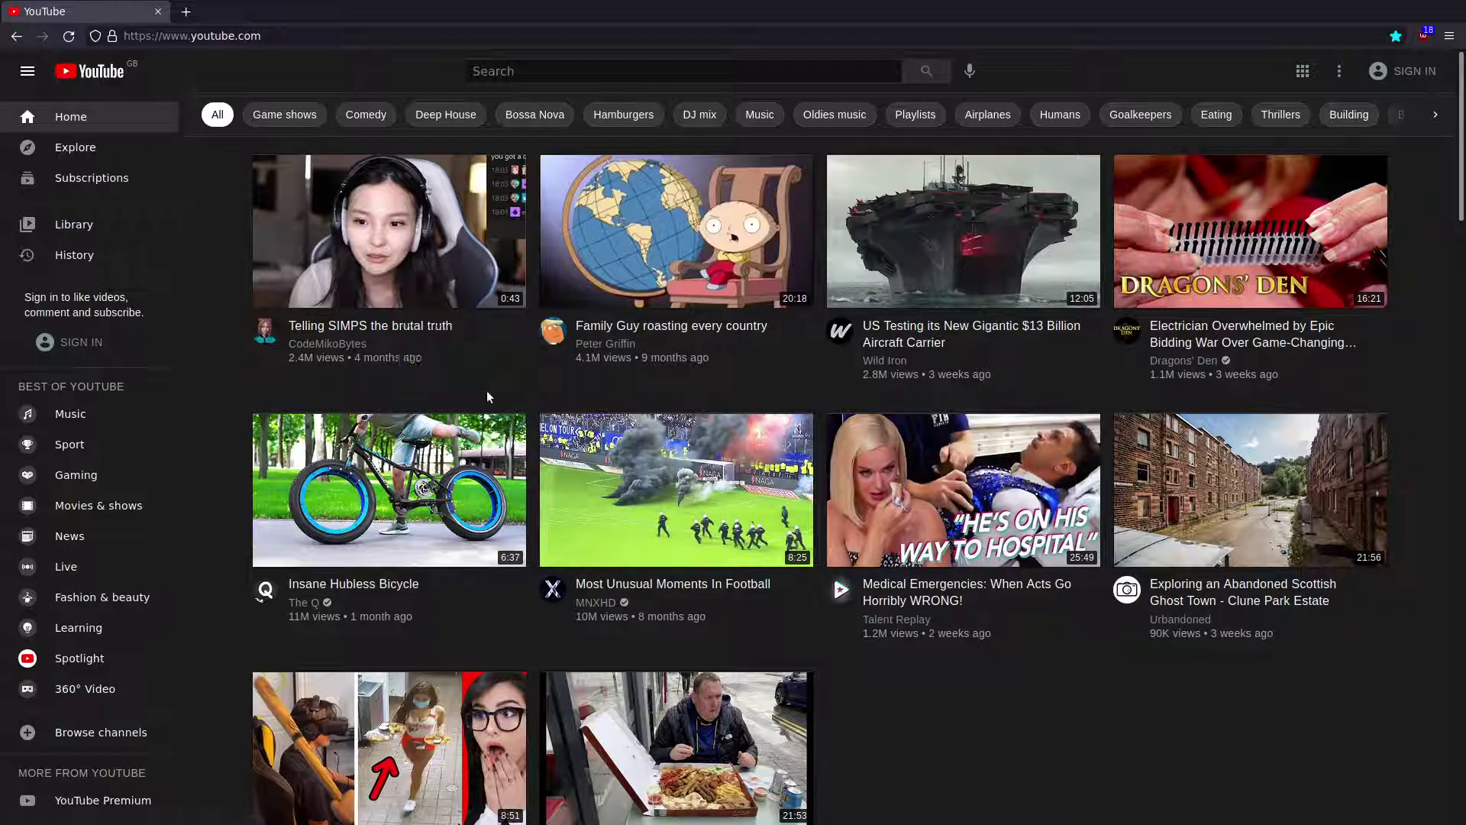
right_click(405, 213)
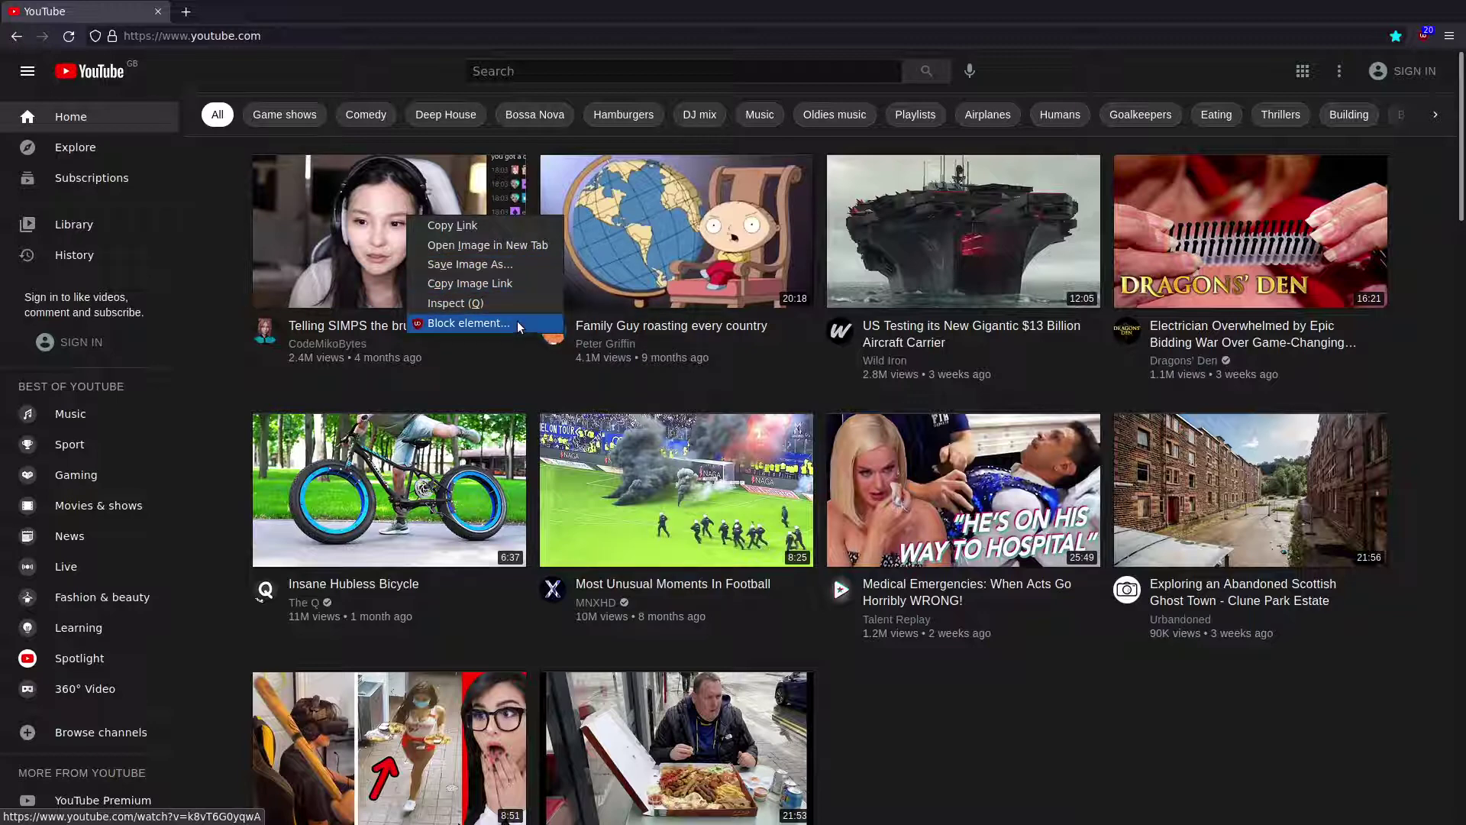
click(505, 222)
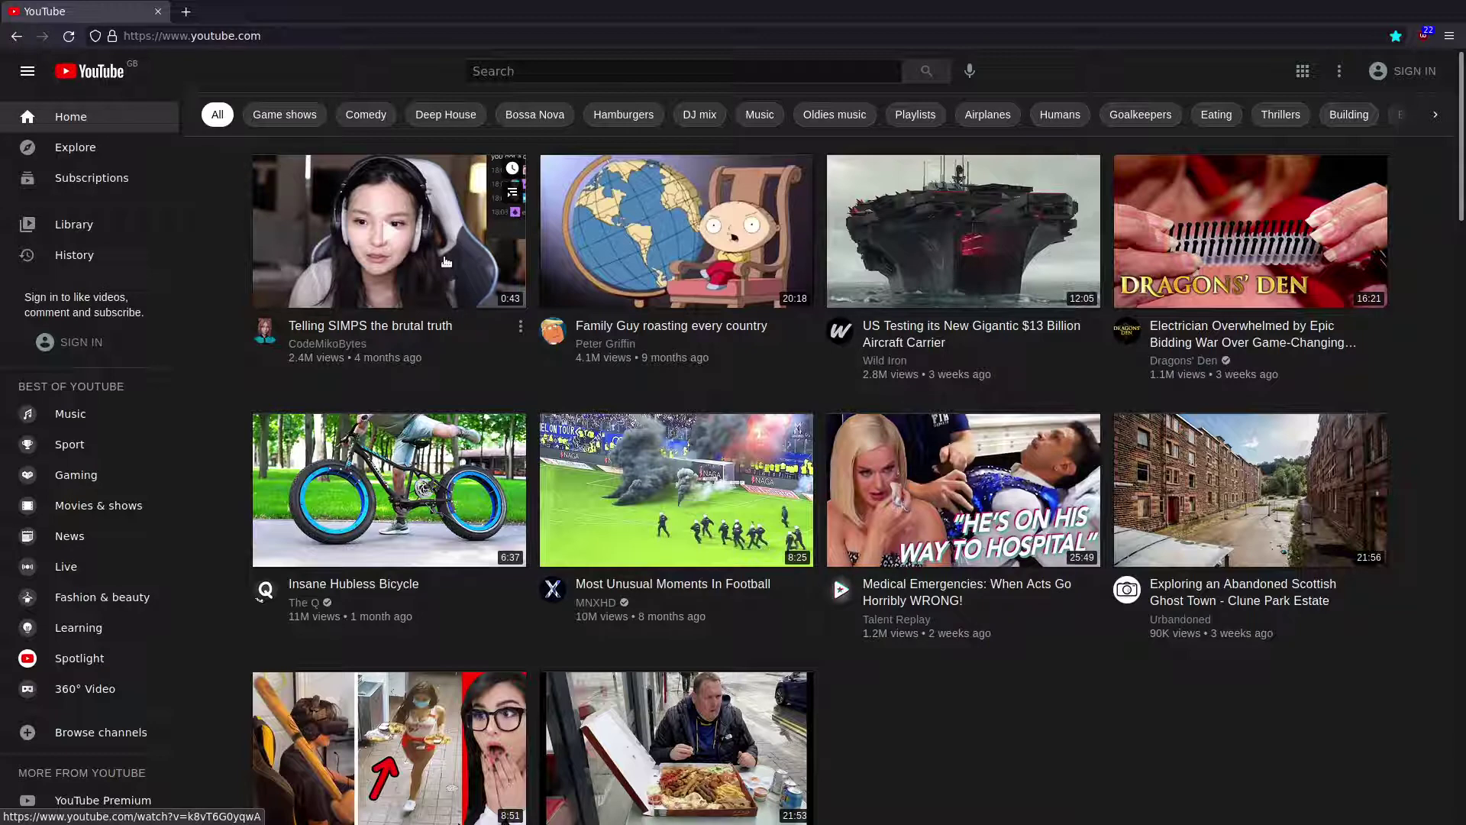
right_click(483, 379)
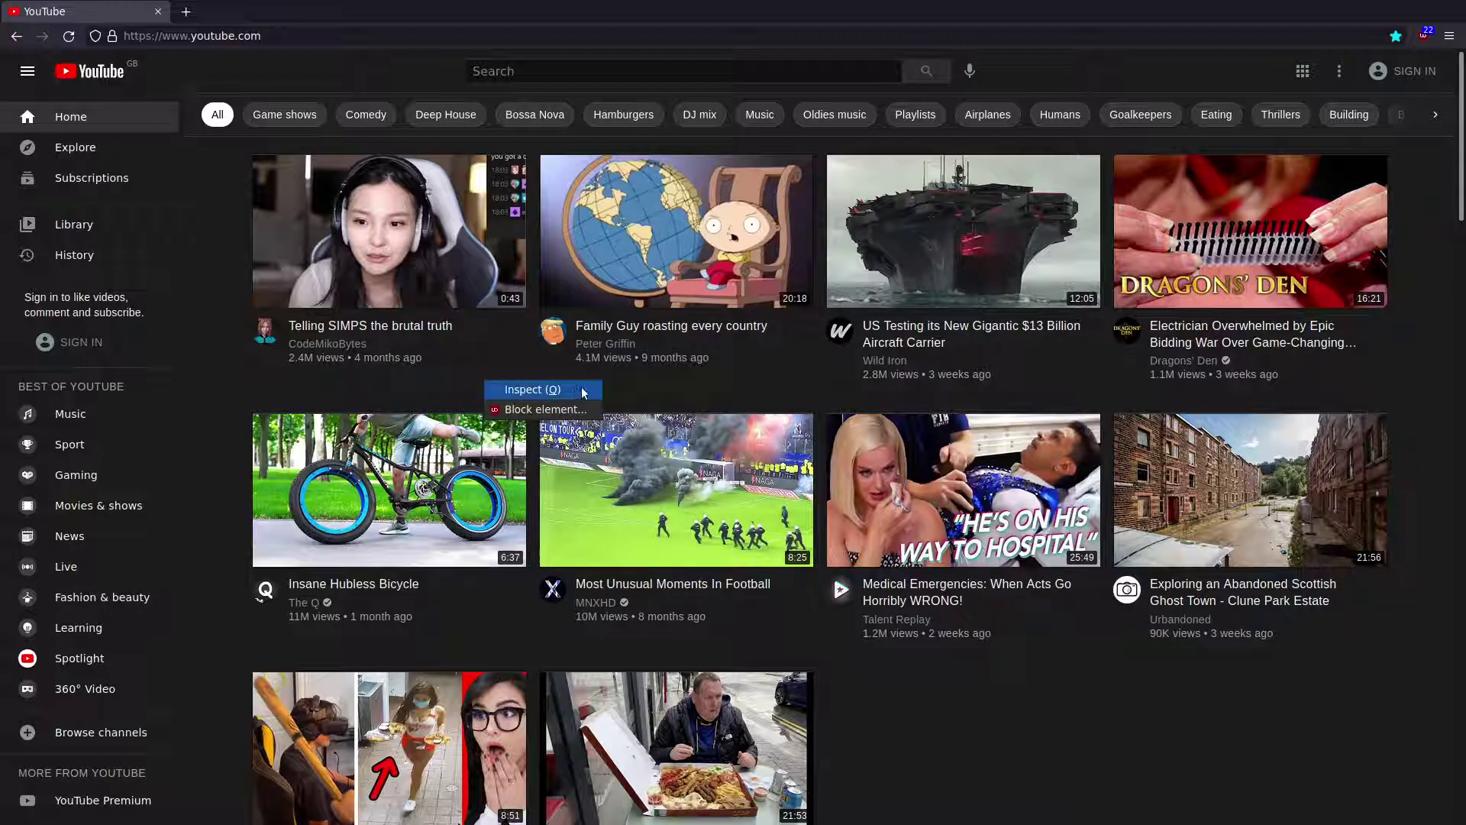
click(625, 389)
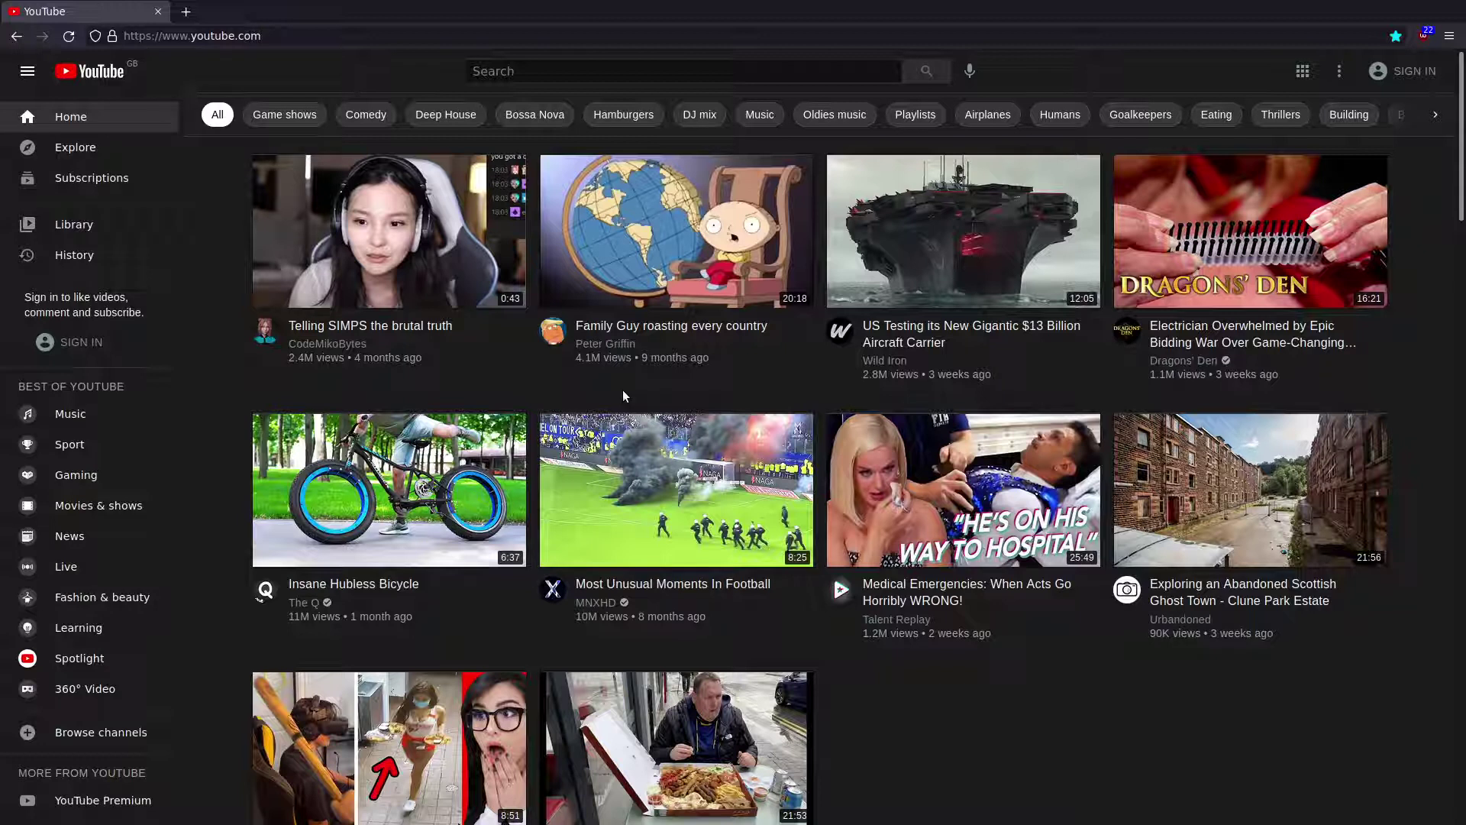
Step: Test viewing the source, saving and selecting all of the YouTube page without the context menu, dismissing each one
key(ctrl+u)
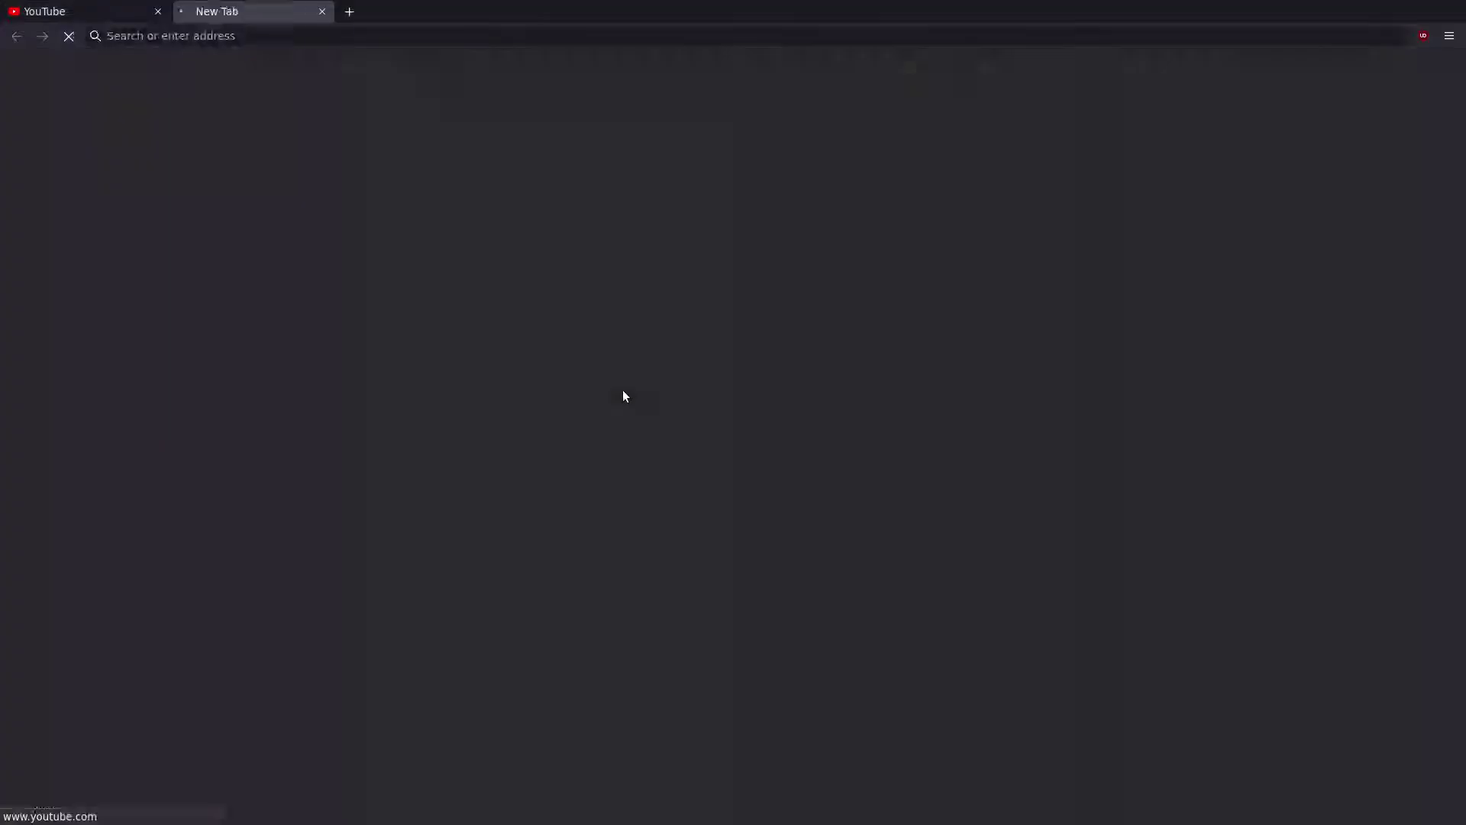
key(ctrl+w)
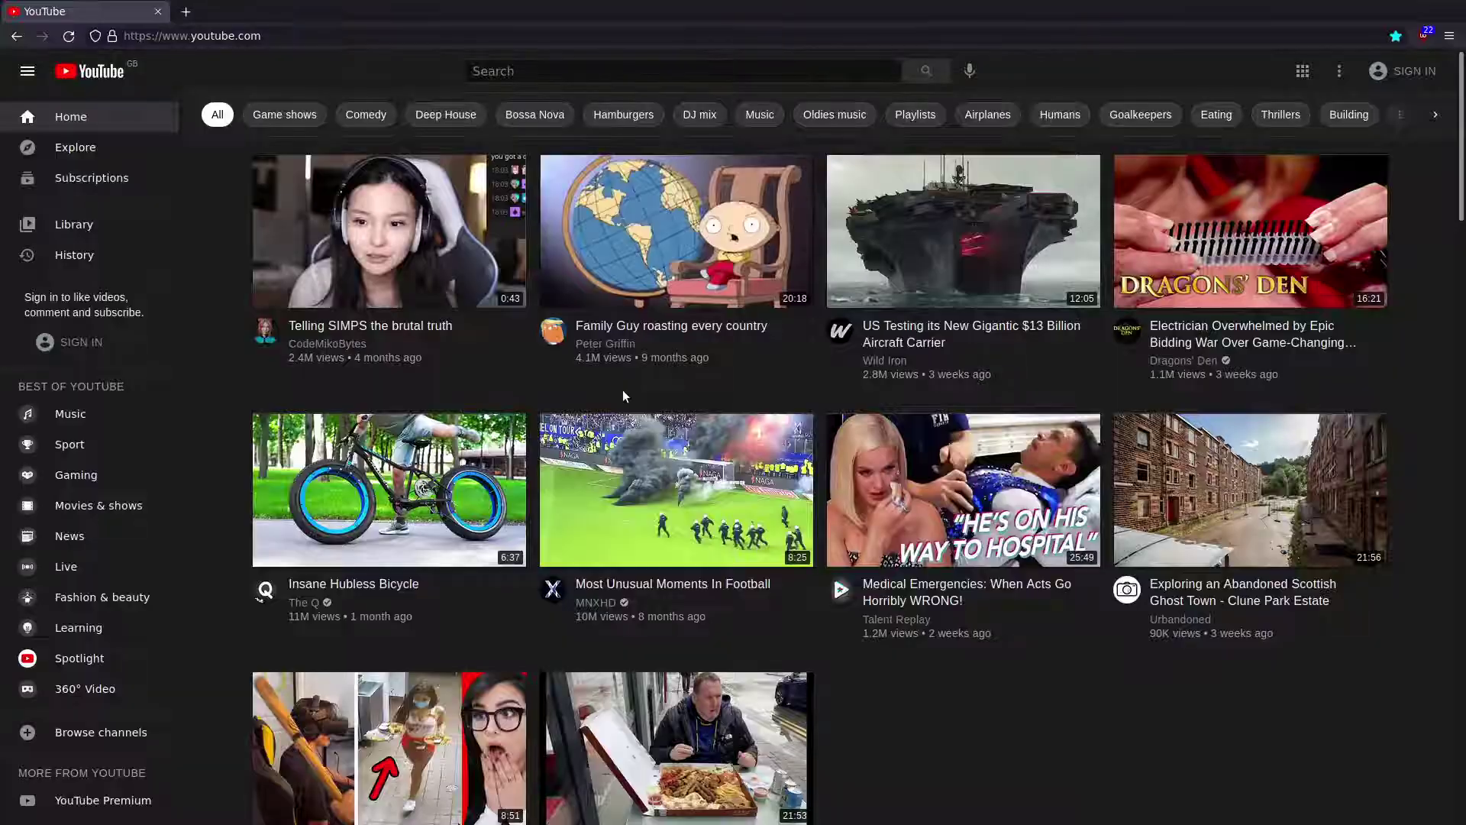
key(ctrl+s)
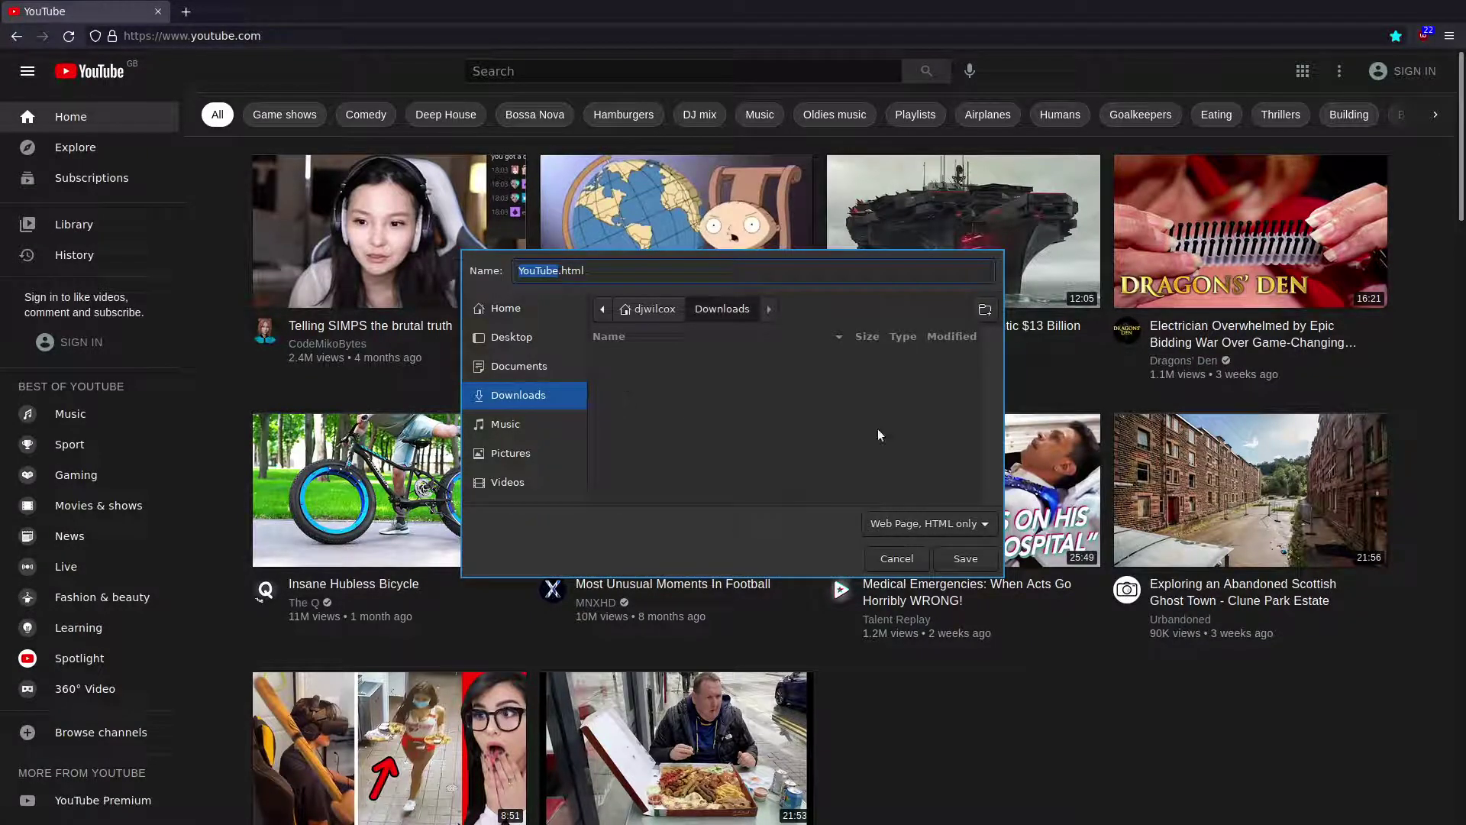
click(919, 558)
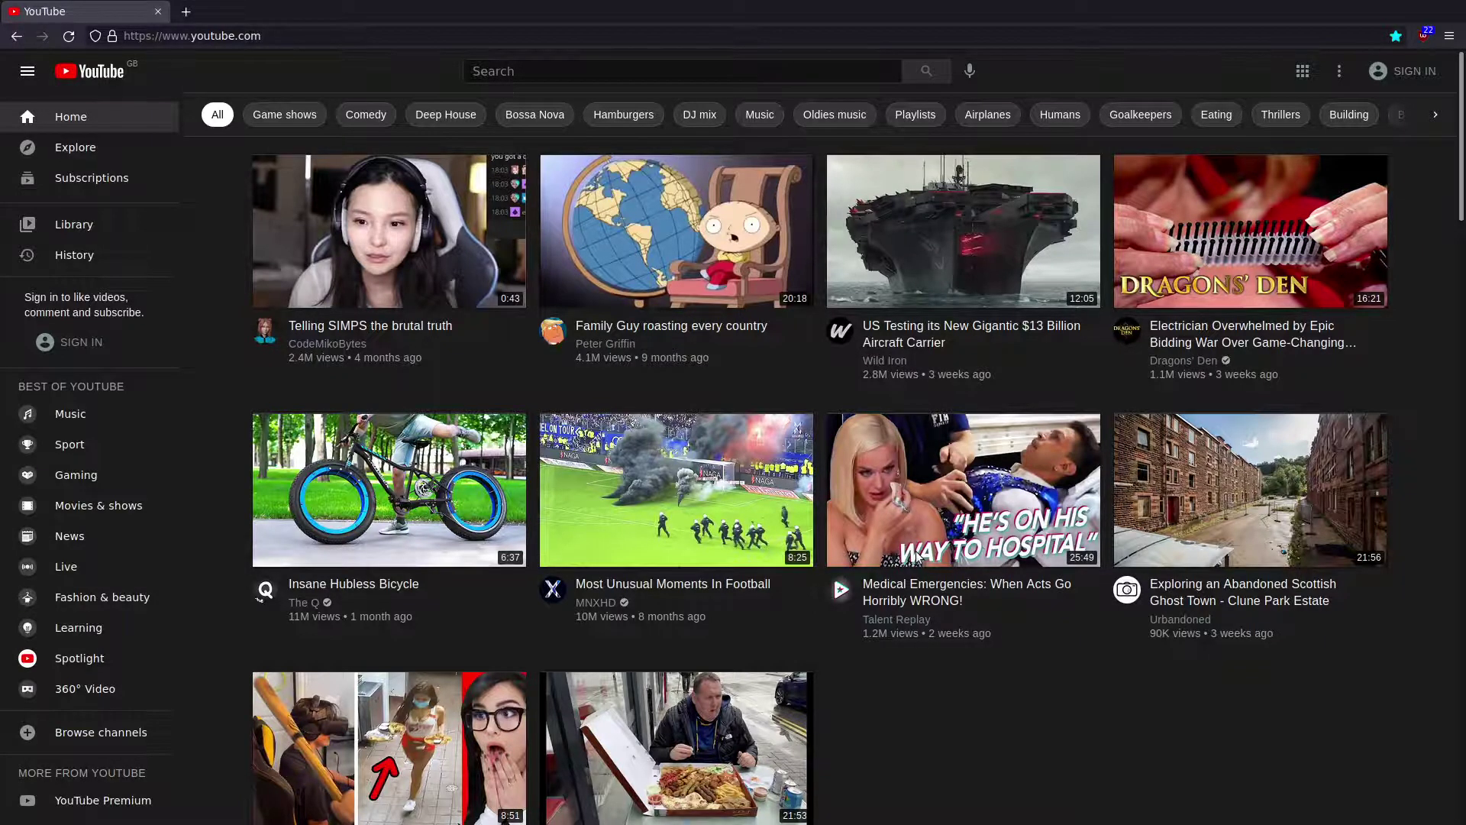
key(ctrl+a)
click(1393, 377)
Step: Start the Block element picker from an empty area of the YouTube page and quit it without creating a filter
right_click(1391, 377)
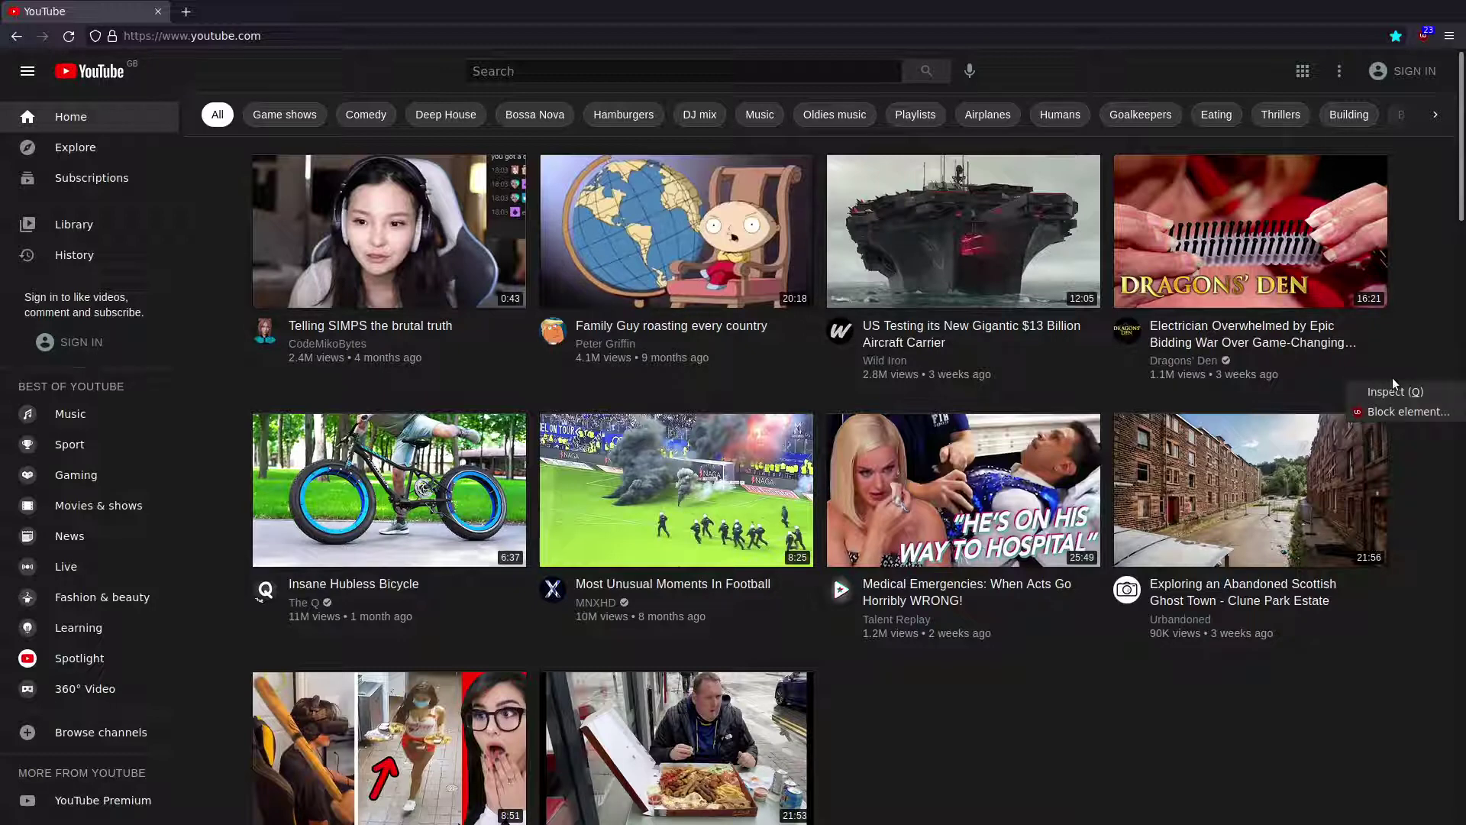
click(1417, 411)
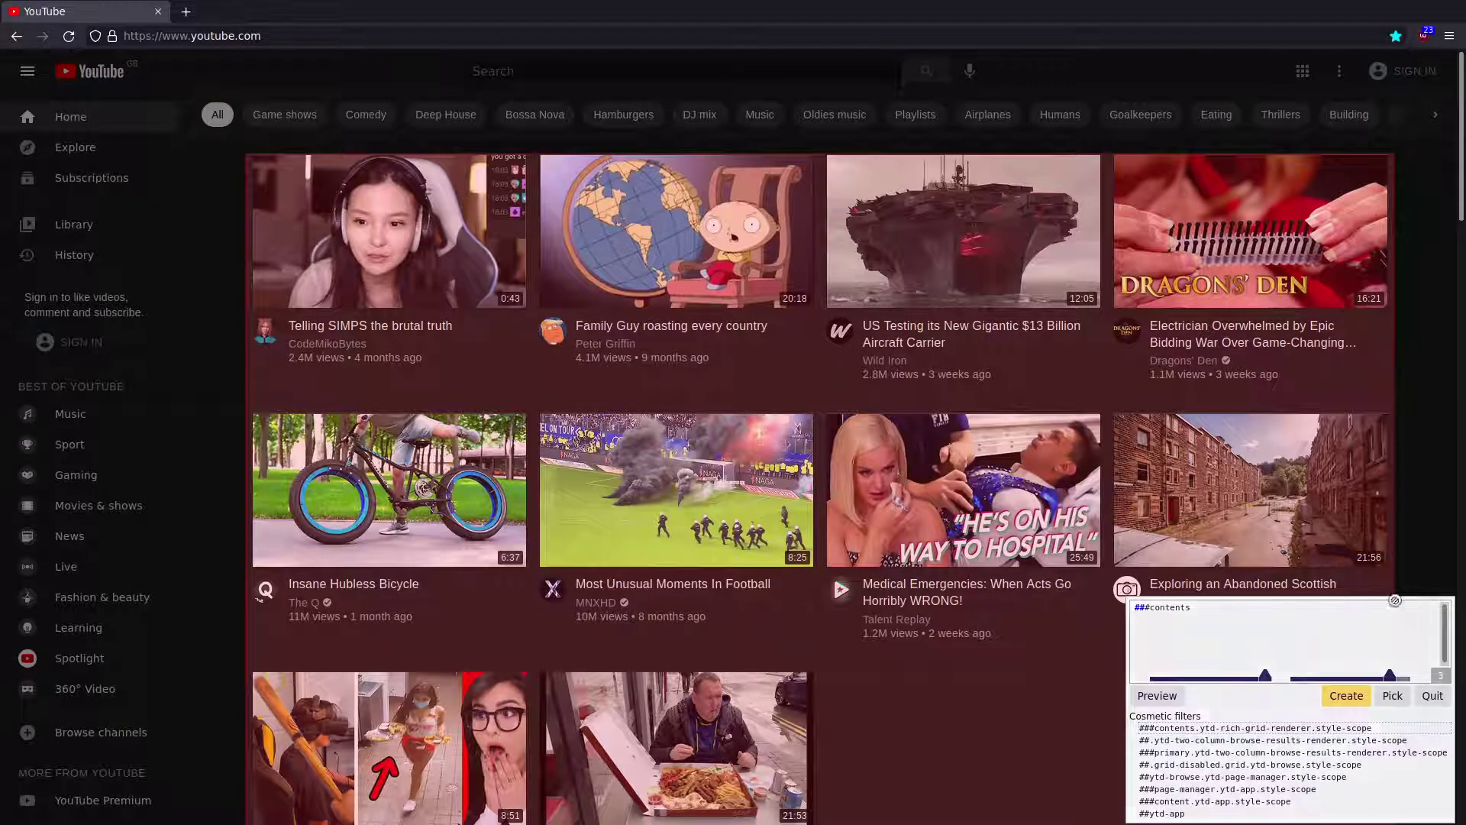
click(1418, 697)
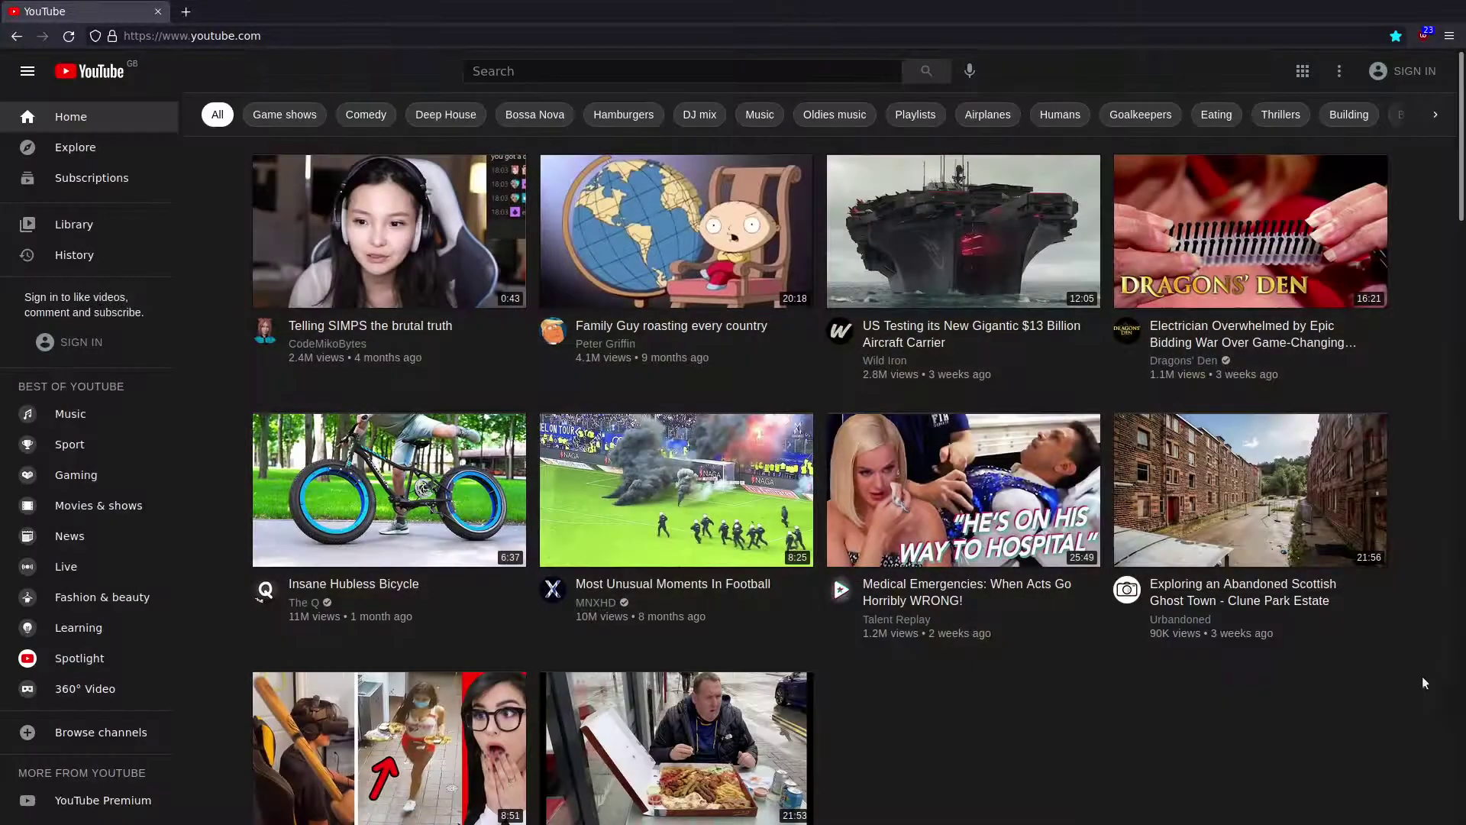
Step: Compare the context menus of the first video's title link and thumbnail once more
right_click(388, 328)
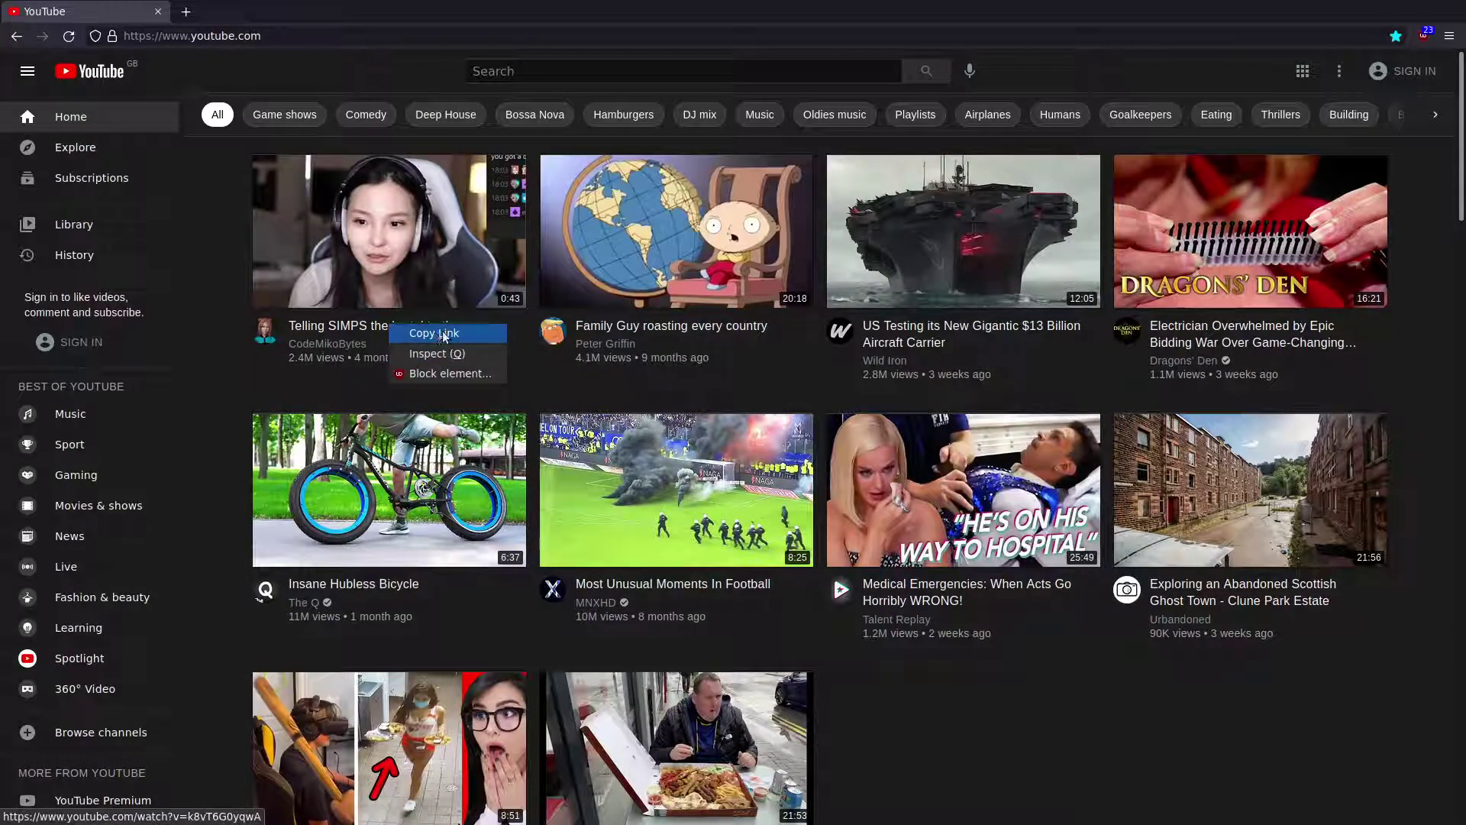
click(328, 381)
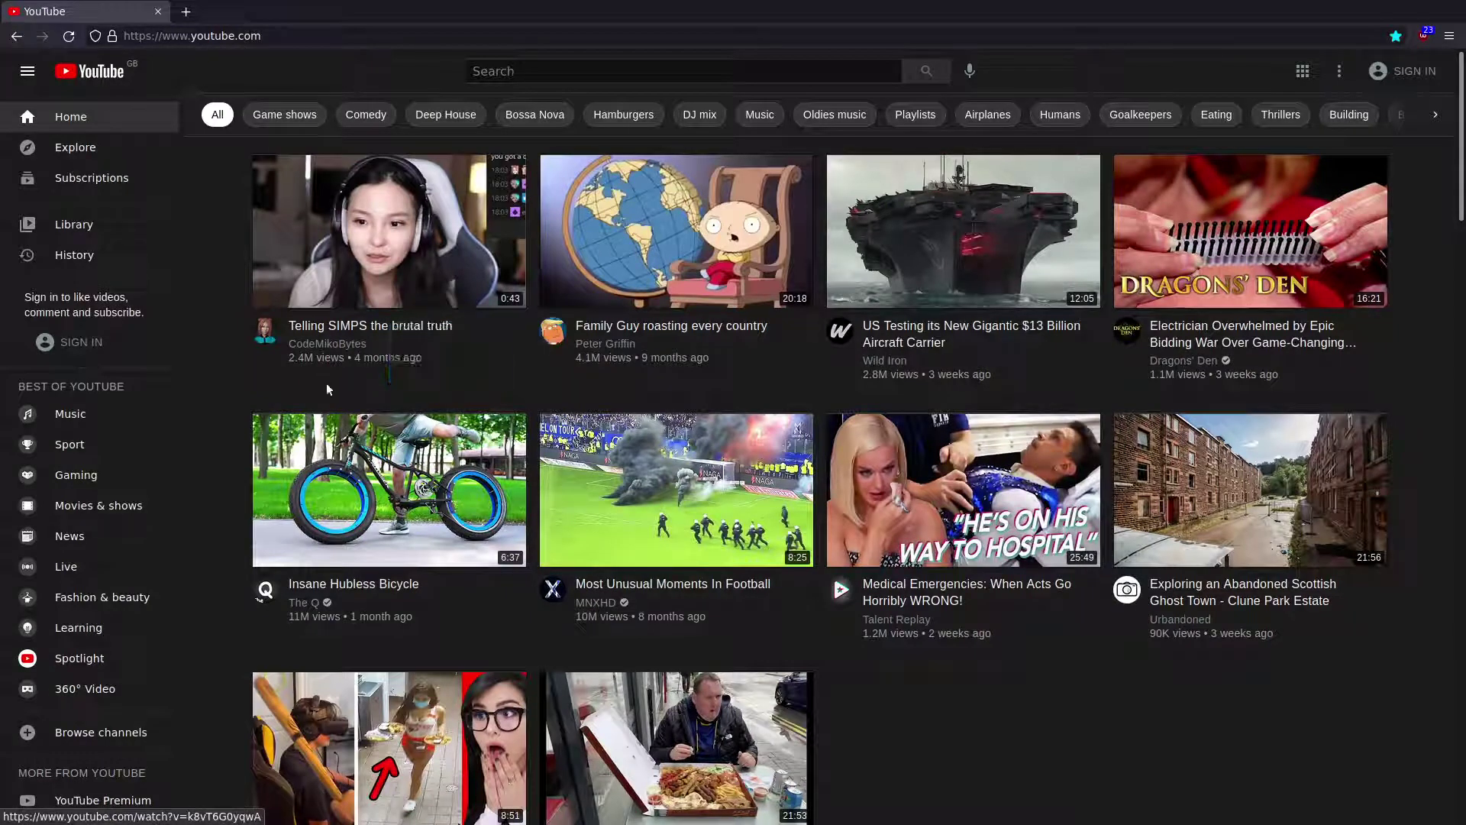
right_click(398, 203)
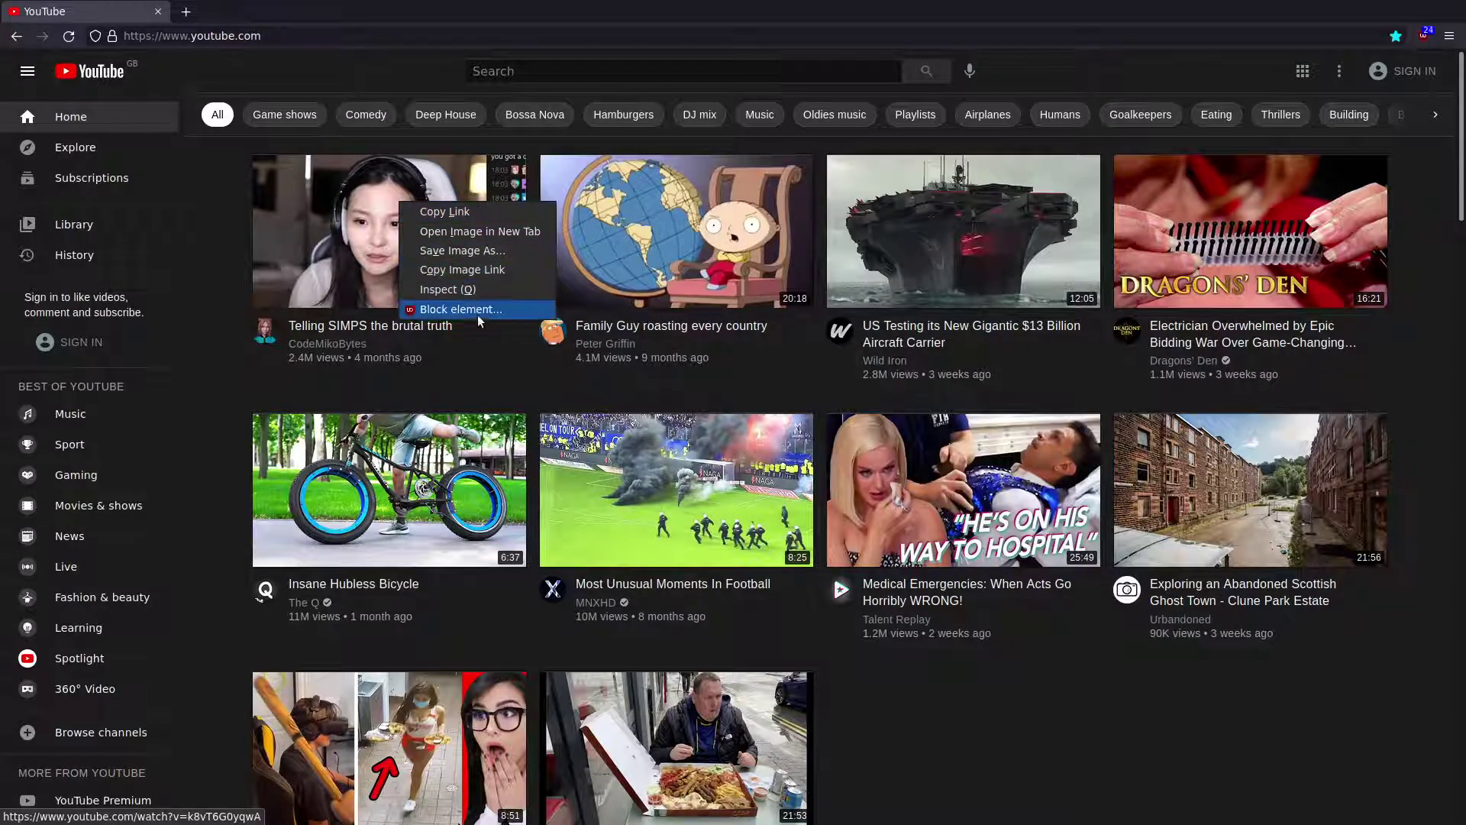
click(493, 376)
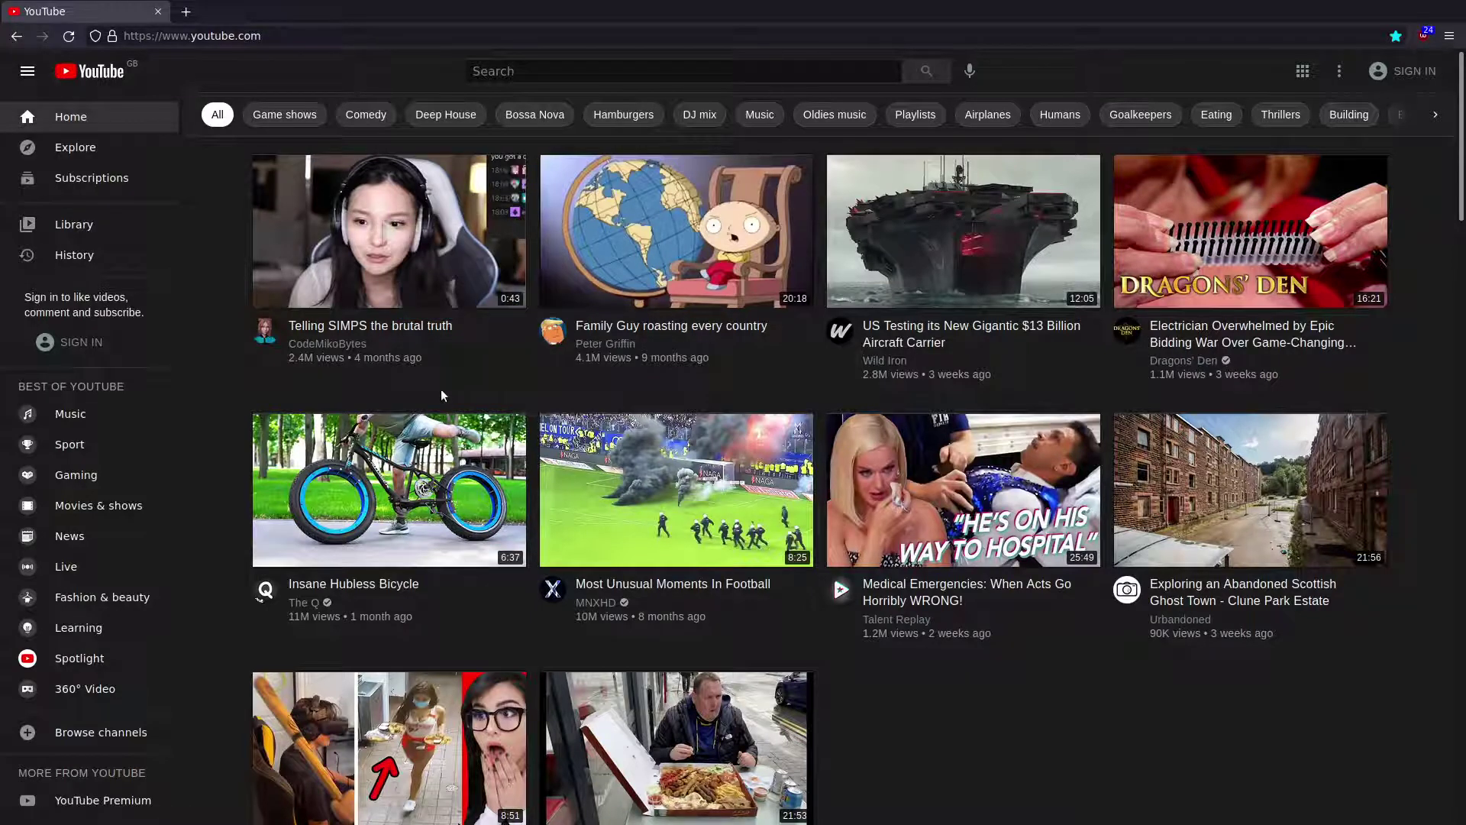
Step: Close the YouTube tab, switch to Emacs and undo the insertion of the "Remove items from Firefox menu" block in userChrome.css
click(158, 12)
key(super+3)
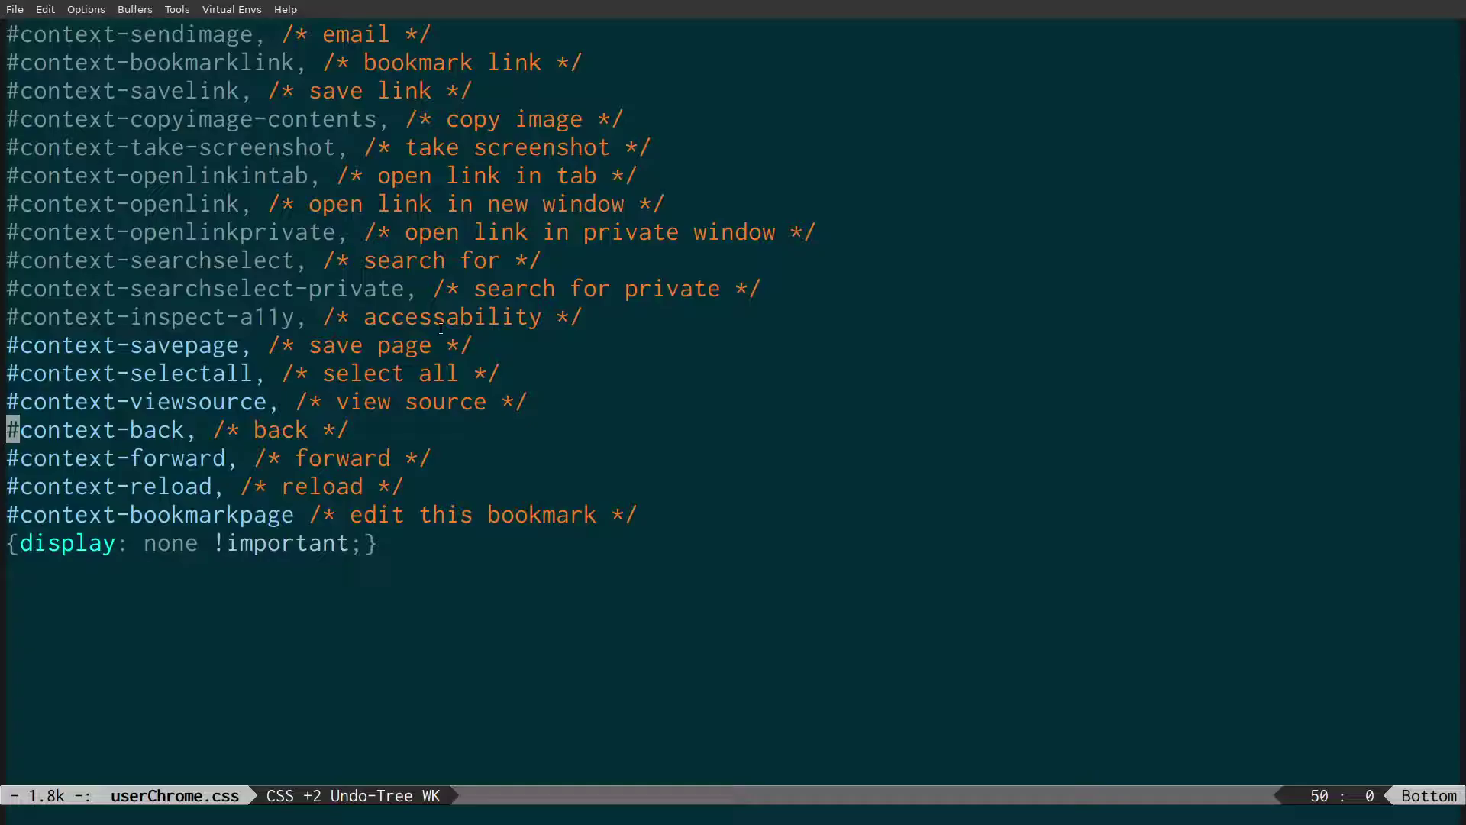
key(ctrl+/)
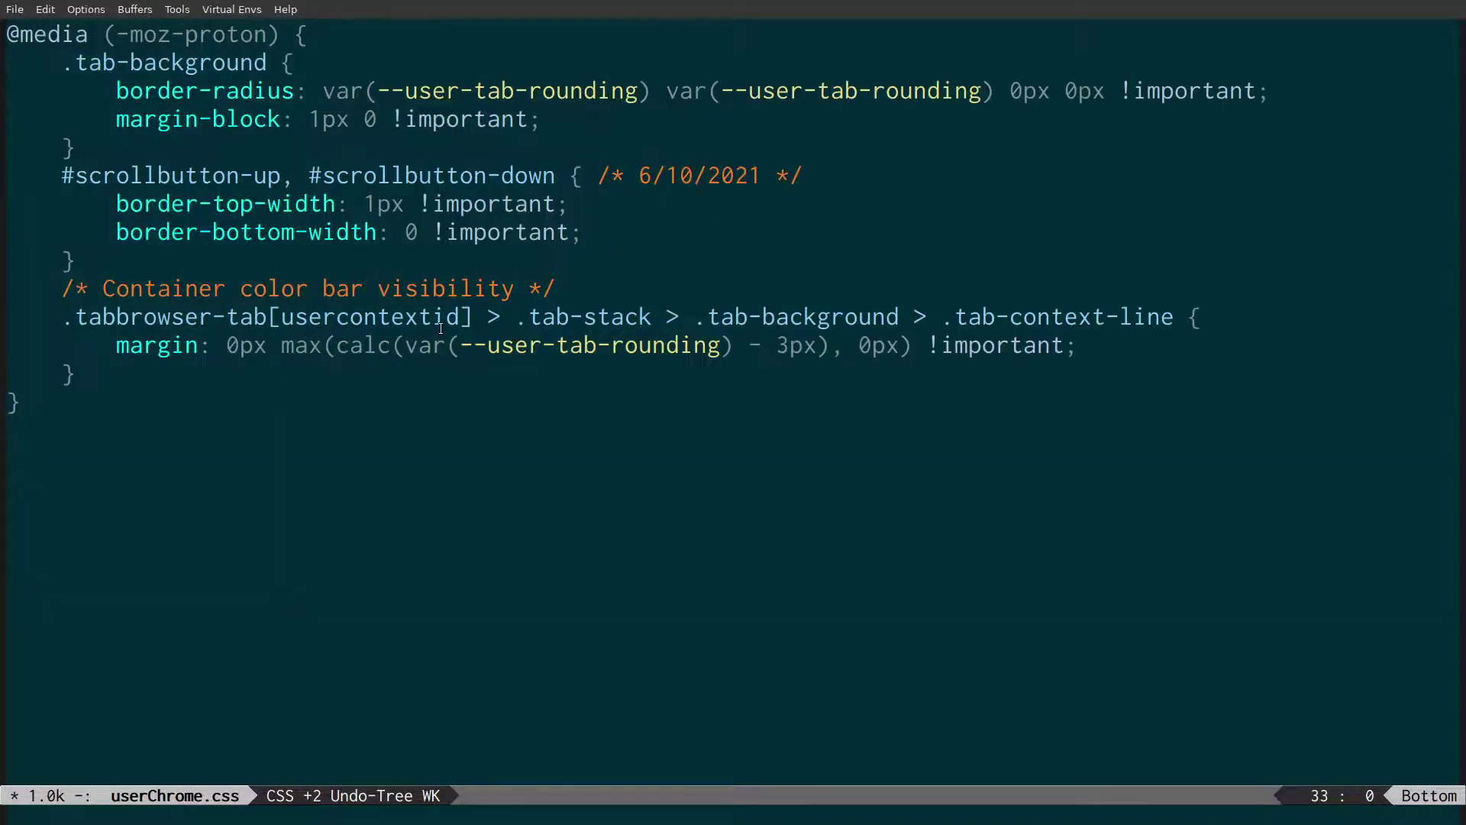
Step: Save userChrome.css without the menu rules, switch to the empty workspace 4 and launch Firefox Web Browser
key(ctrl+x)
key(ctrl+s)
key(super+4)
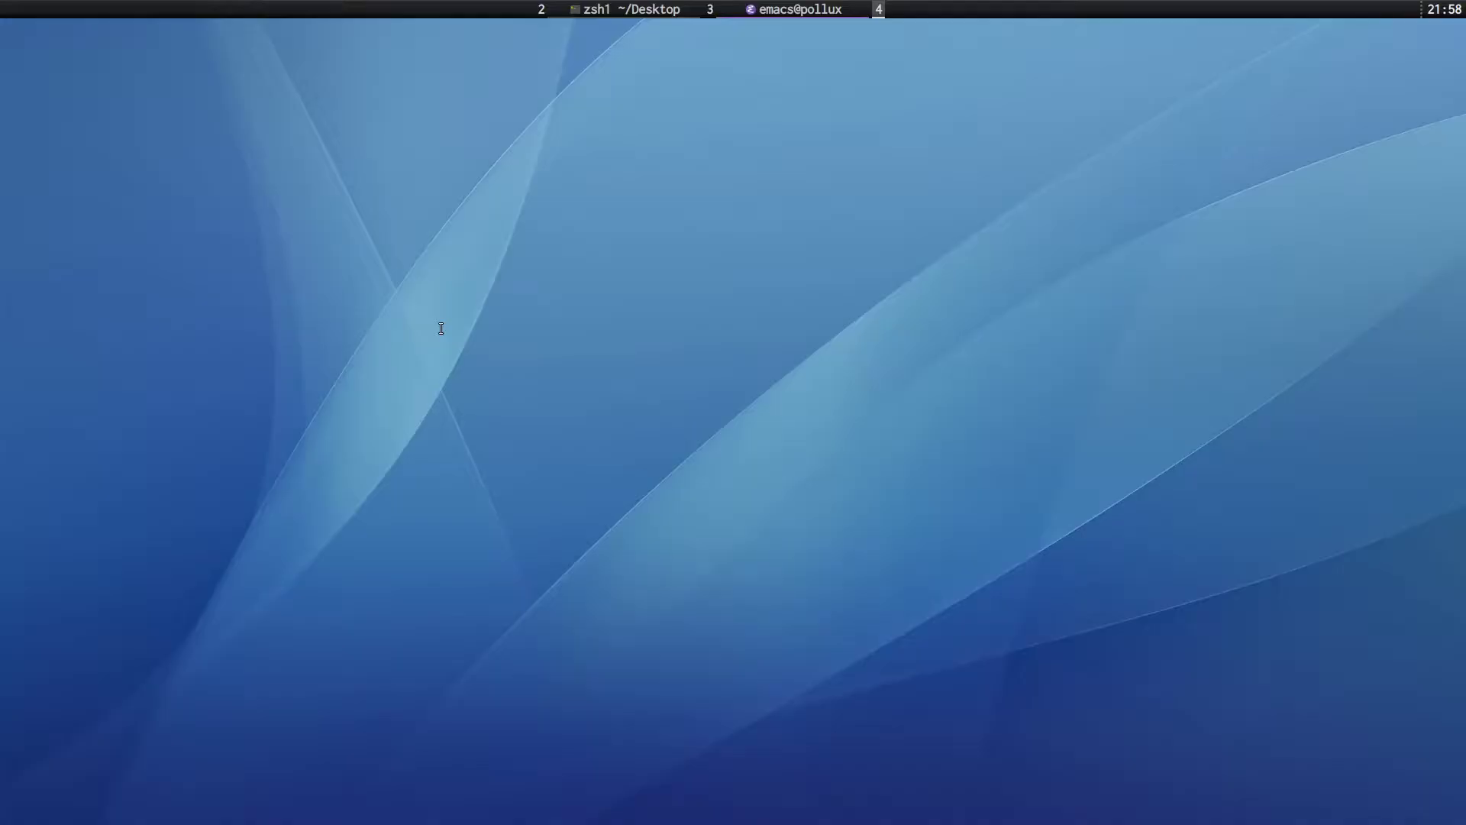
key(super+d)
text(firef)
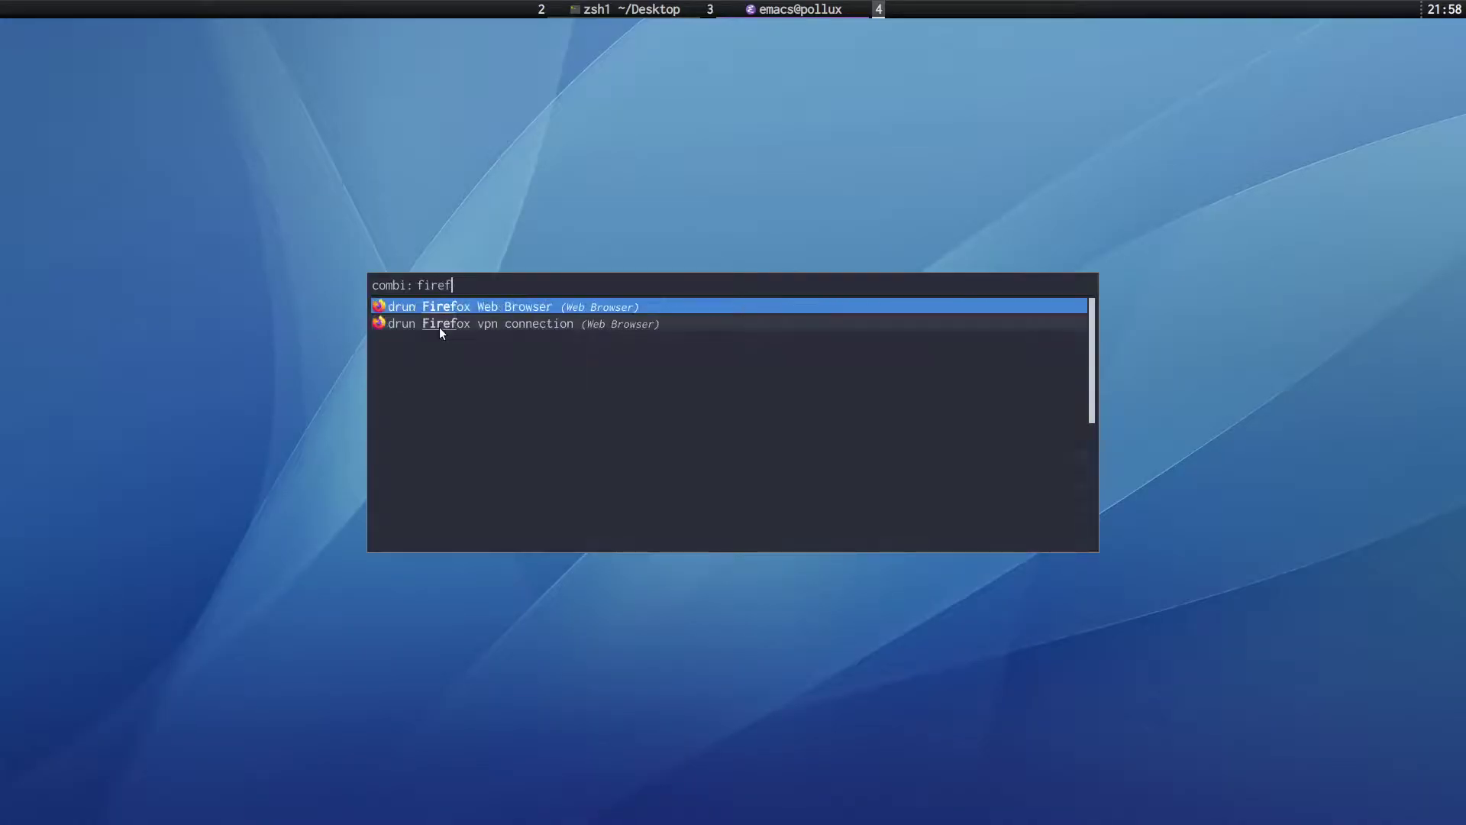
key(Return)
Step: Load youtube.com and agree to the cookie consent
text(youtube.com)
key(Return)
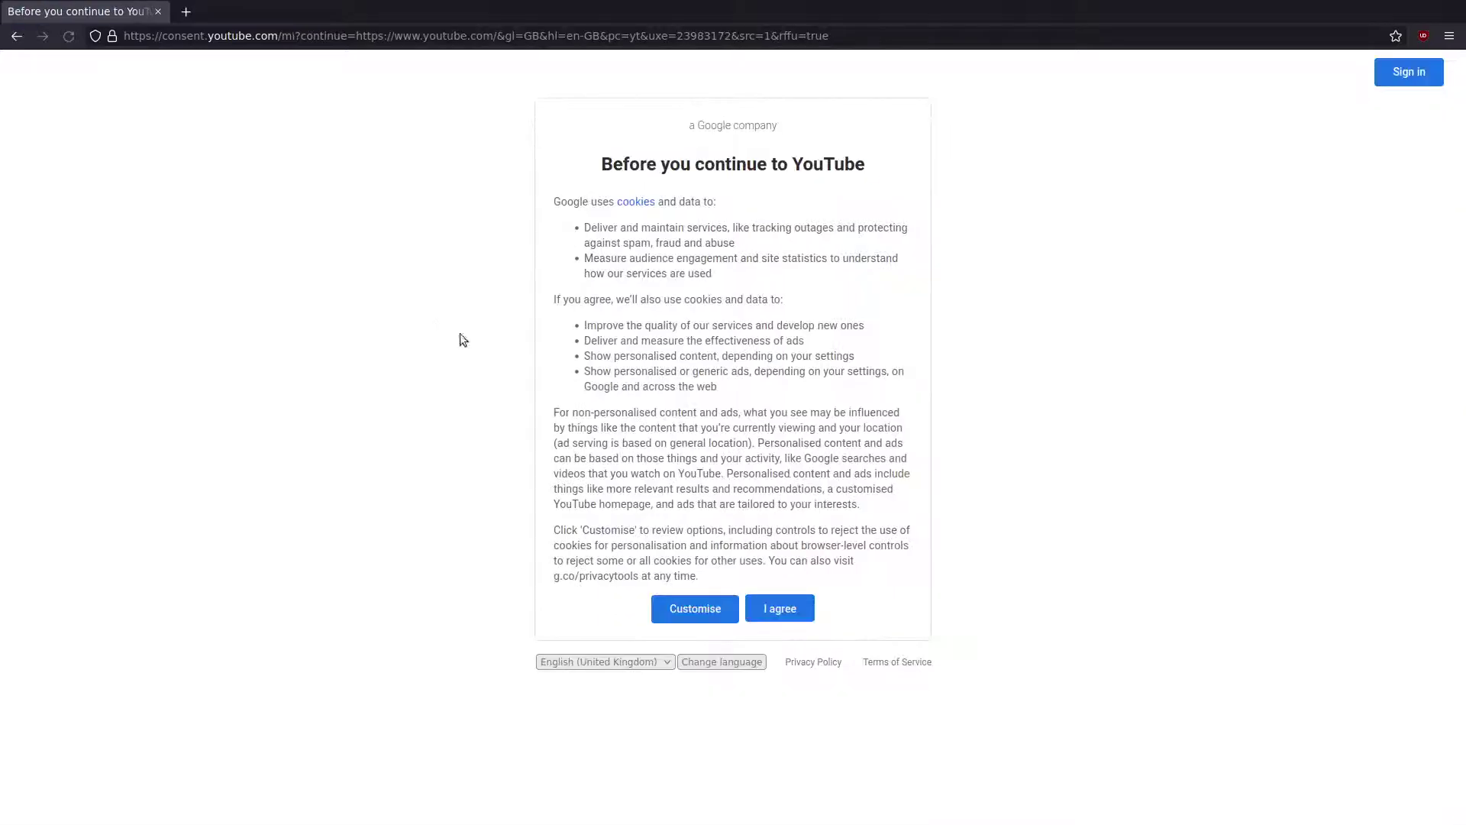
click(776, 610)
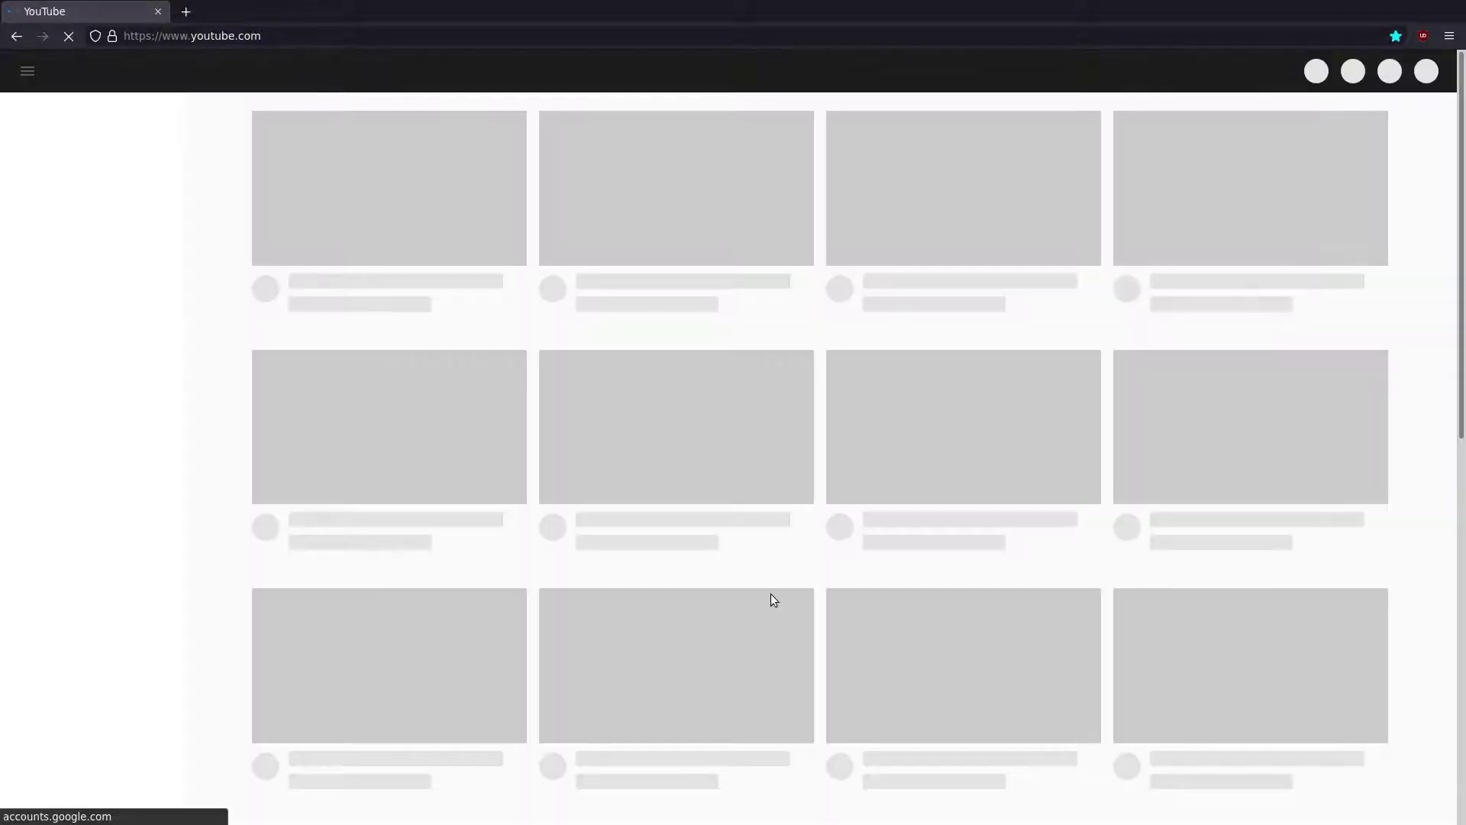
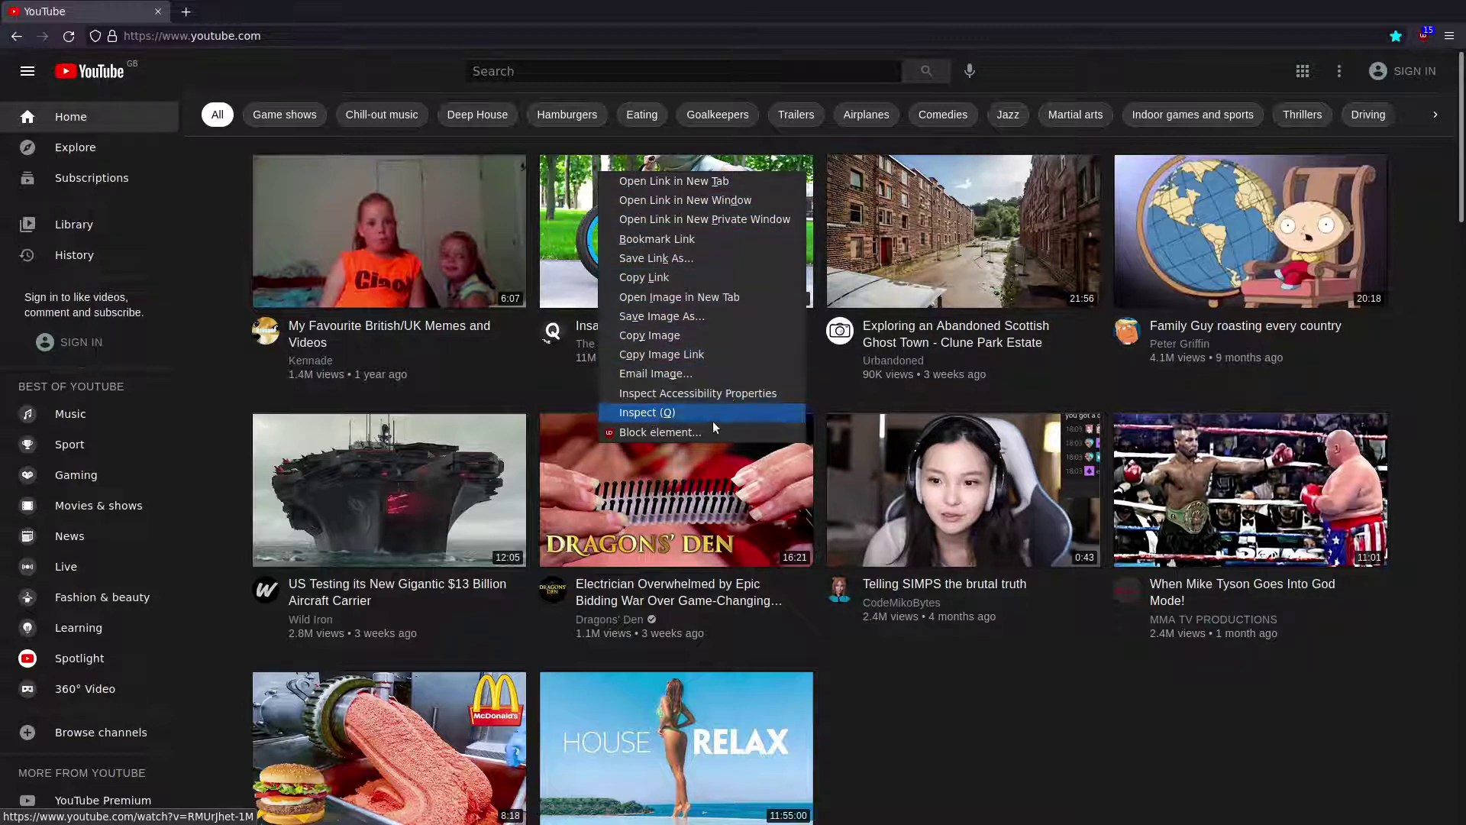
Step: Dismiss the thumbnail's context menu and examine the full context menu of an empty area of the YouTube page
click(1413, 386)
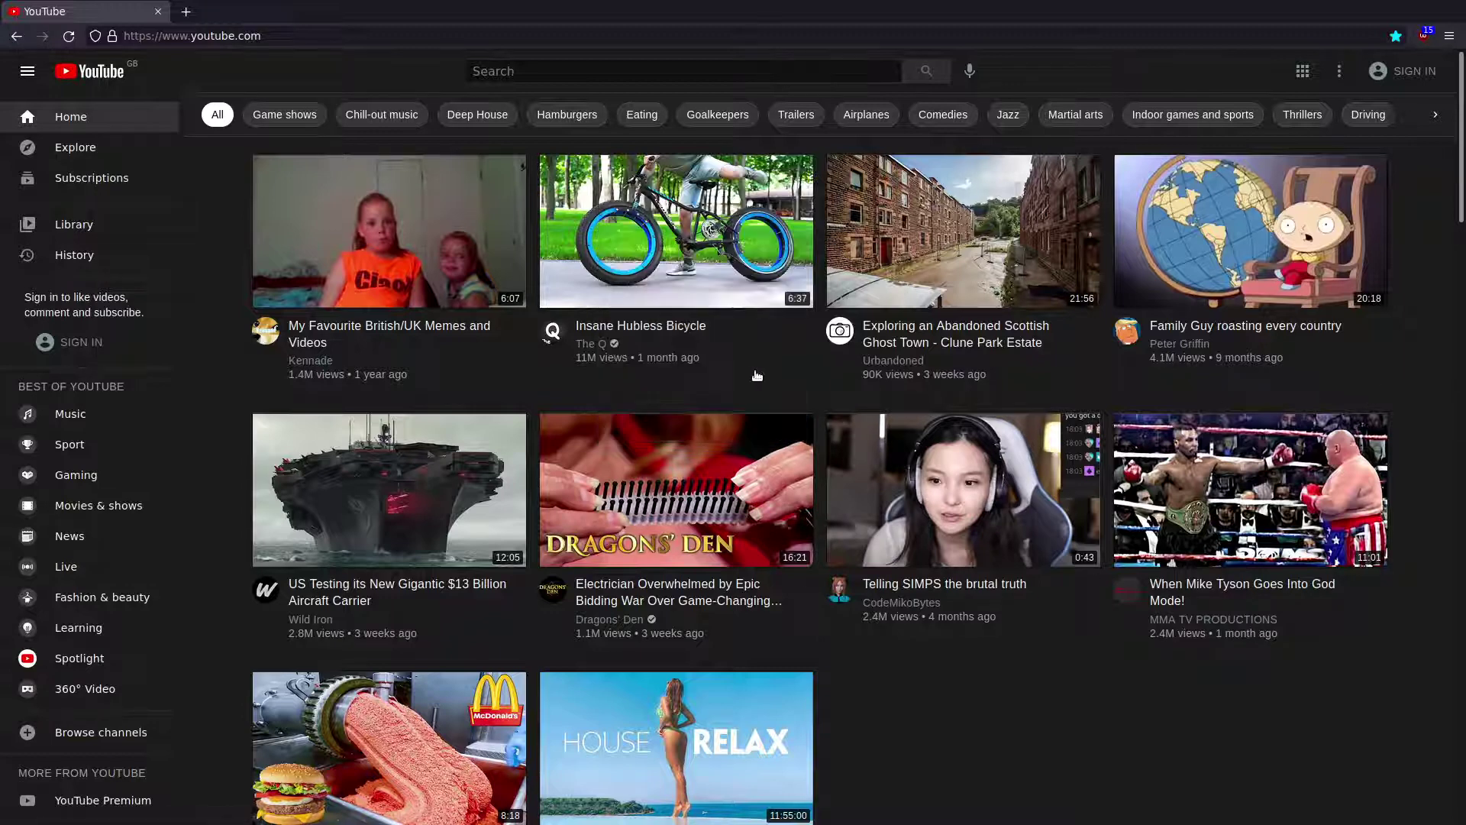
right_click(771, 388)
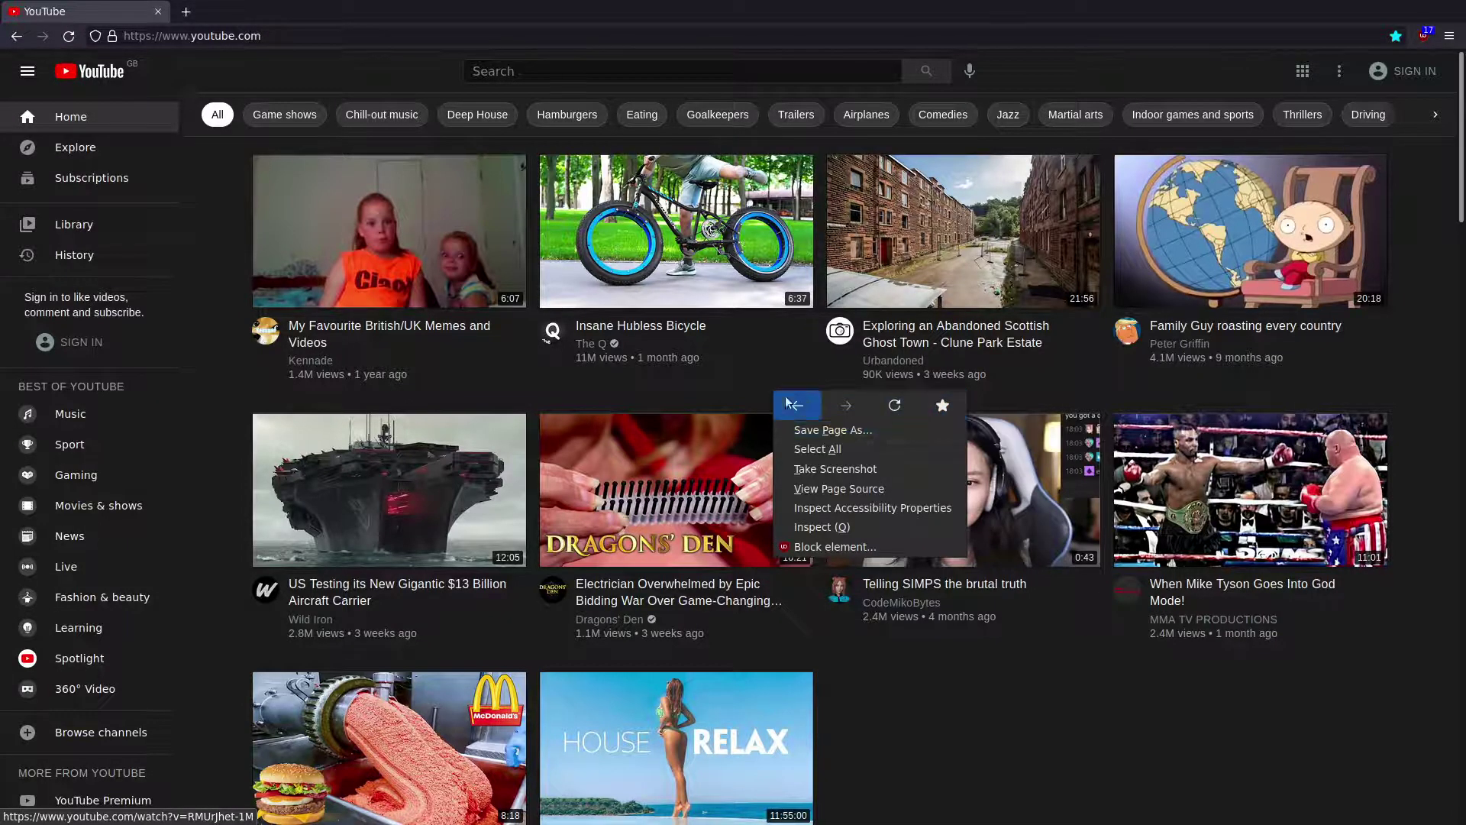
click(700, 369)
right_click(774, 388)
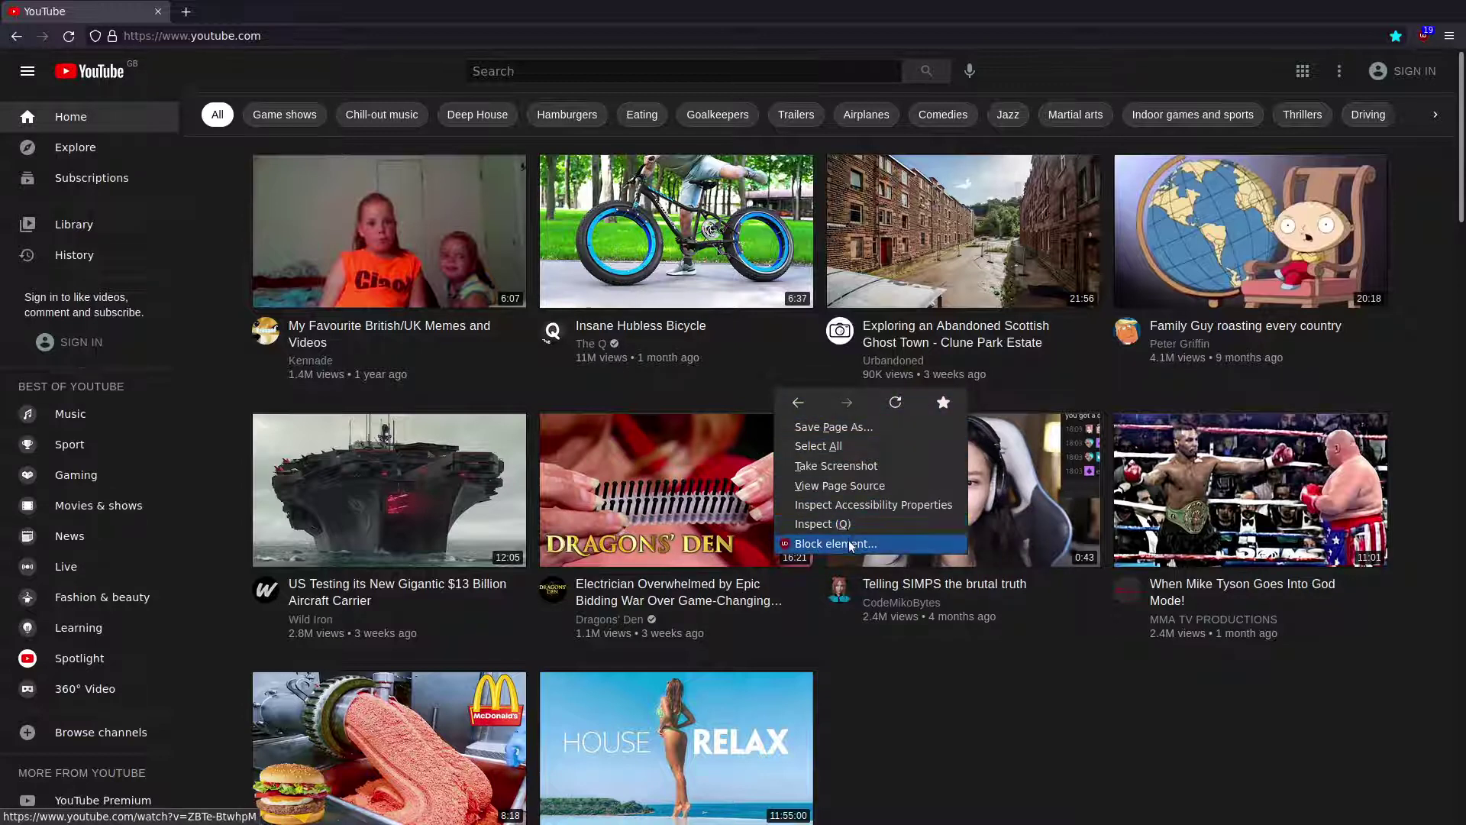
click(703, 396)
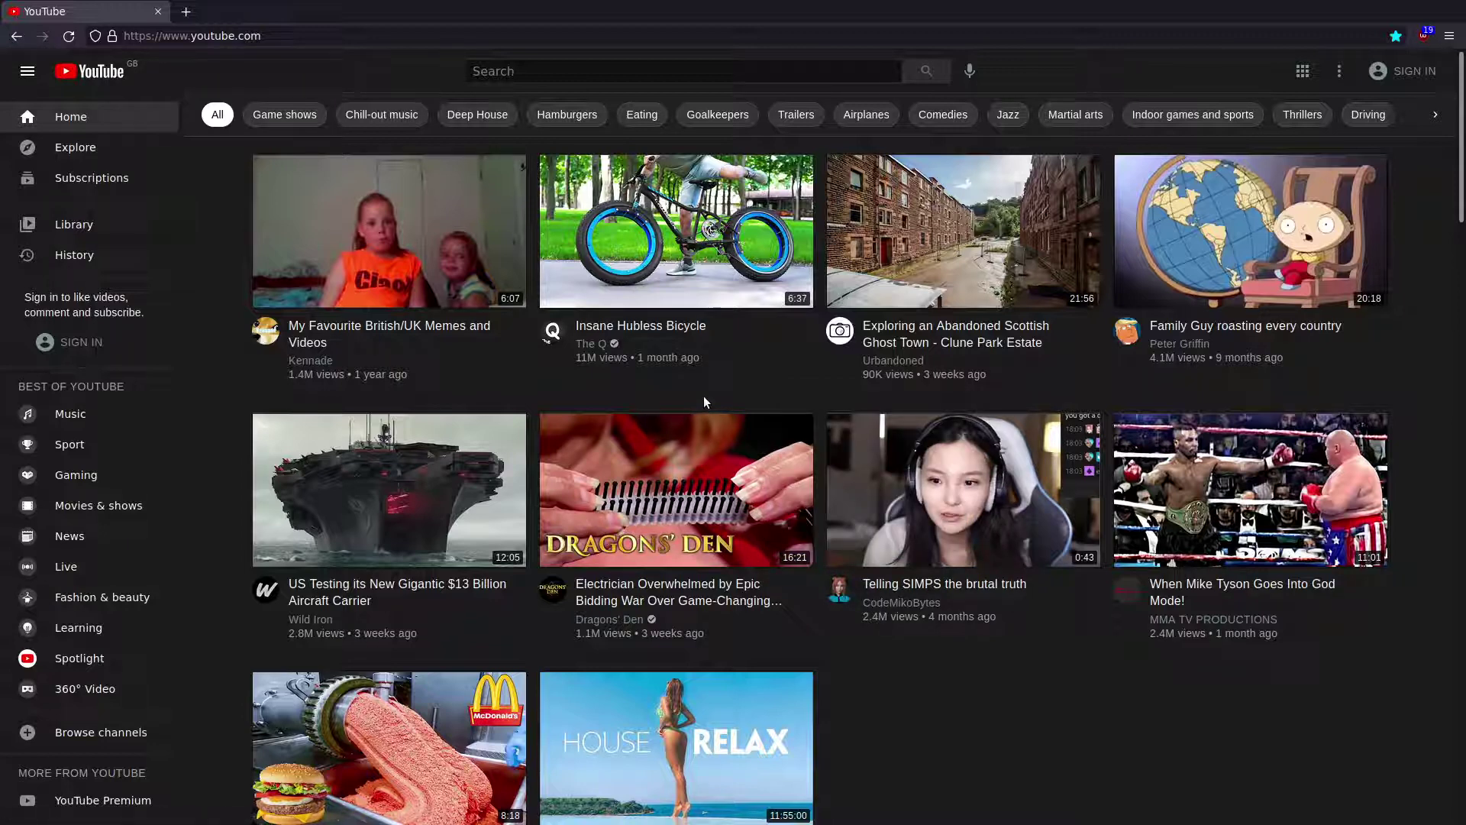
Step: Quit Firefox, switch to Emacs, restore the "Remove items from Firefox menu" block in userChrome.css, save it and return to workspace 4
key(ctrl+q)
key(super+3)
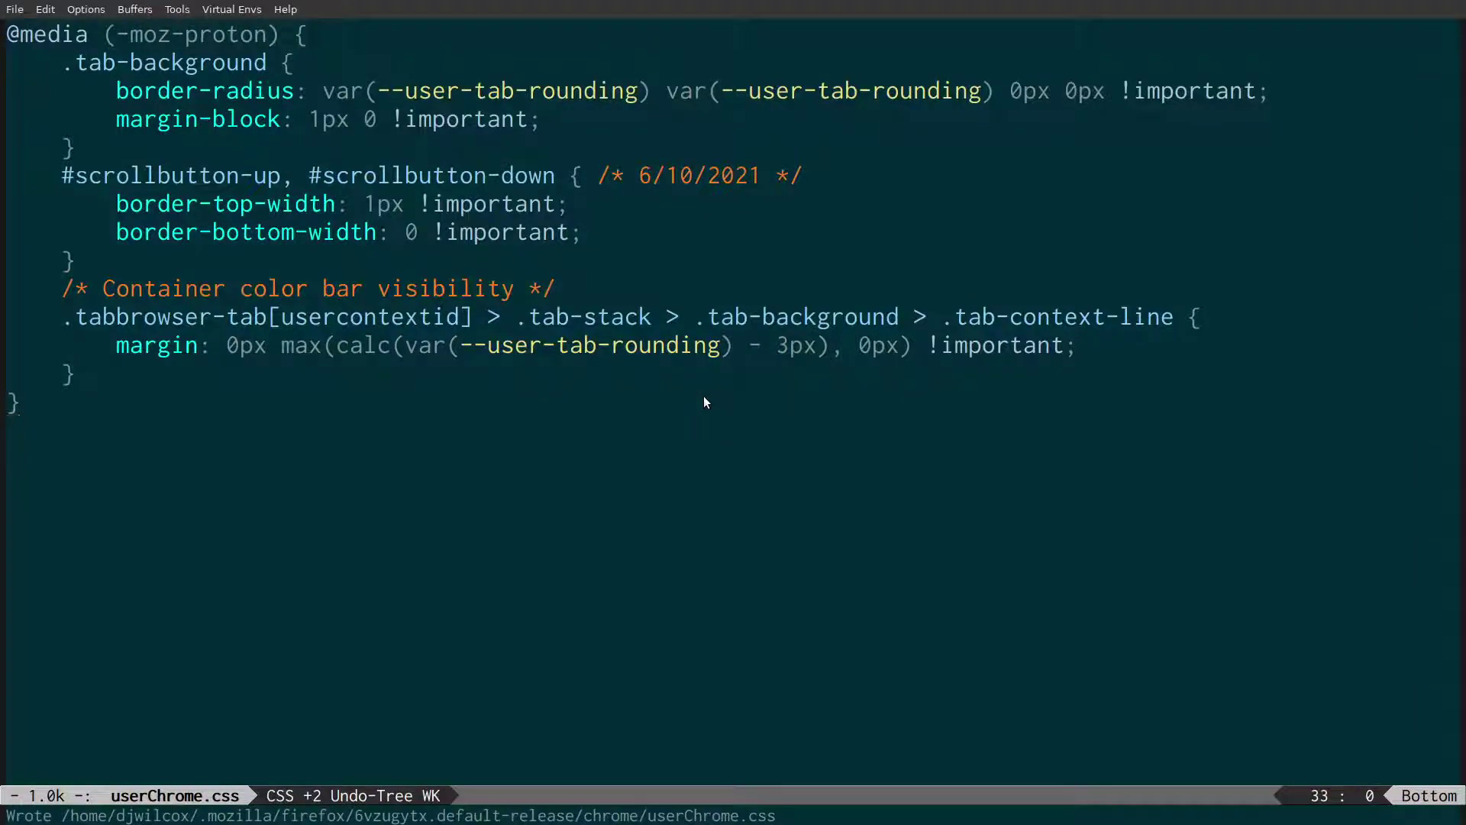
key(ctrl+slash)
key(super+4)
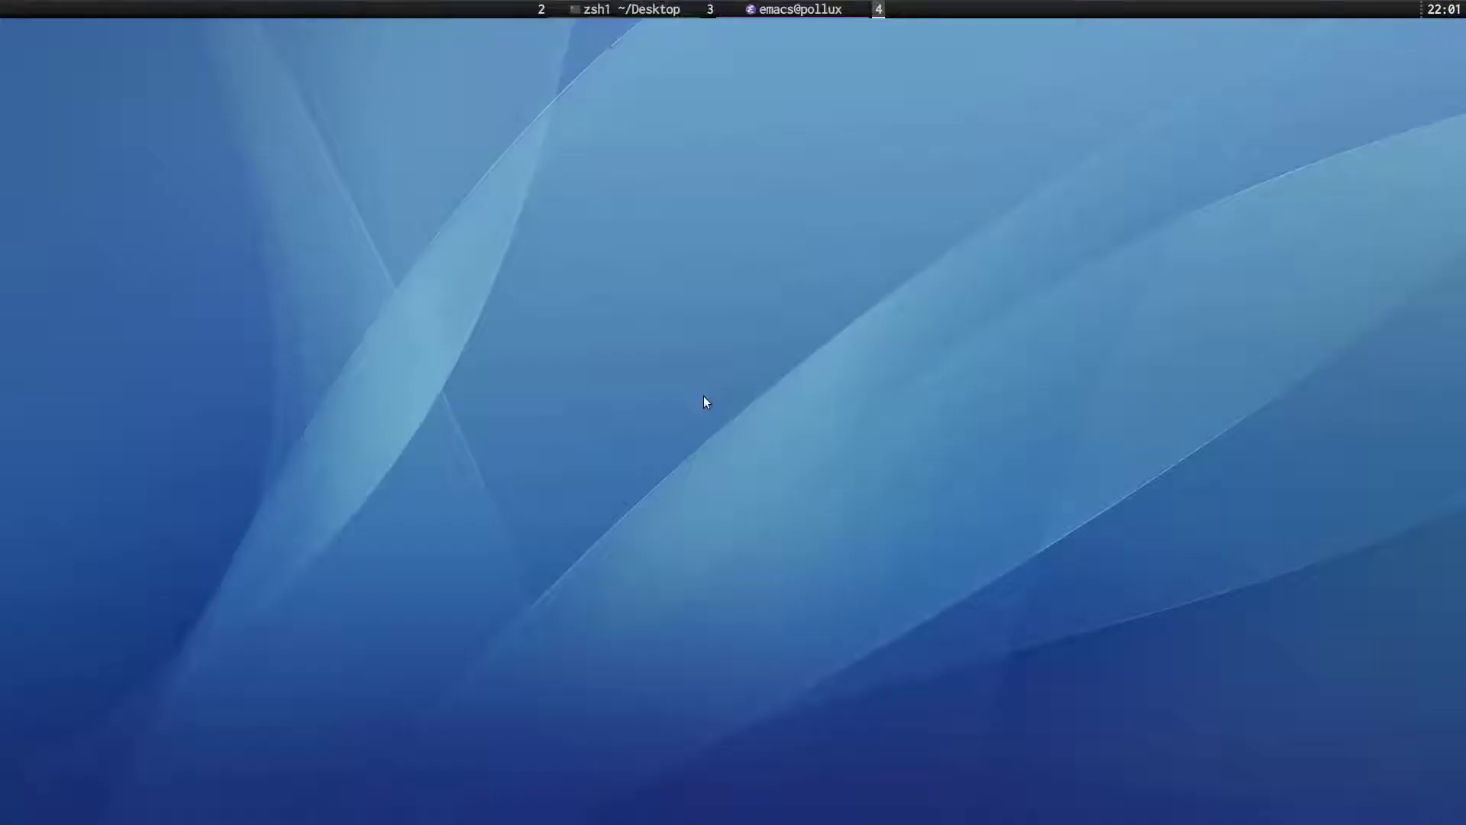
Step: Relaunch Firefox, load youtube.com and agree to the cookie consent
key(super+d)
text(firef)
key(Return)
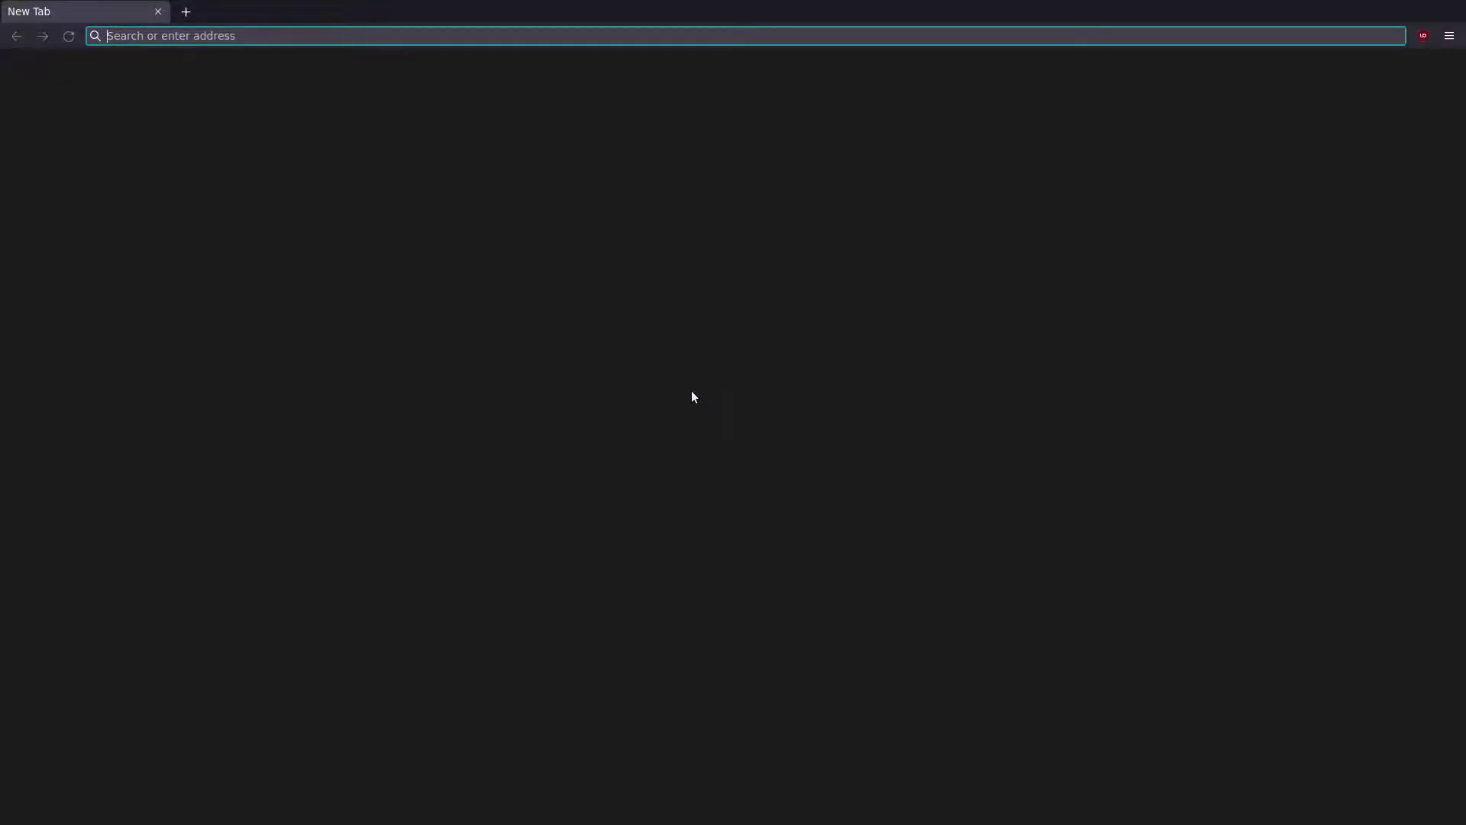
text(youtube.com)
key(Return)
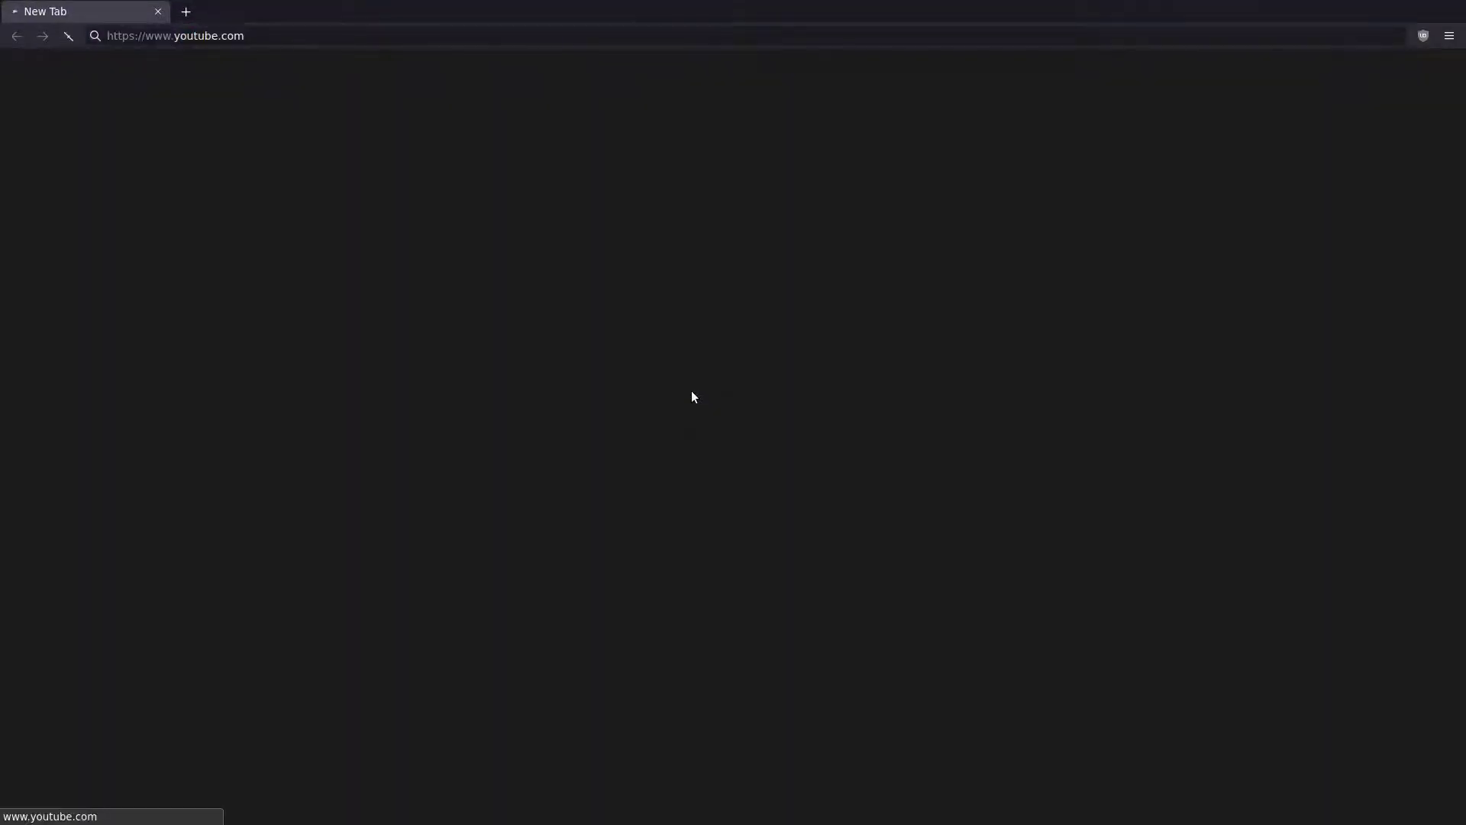
click(771, 611)
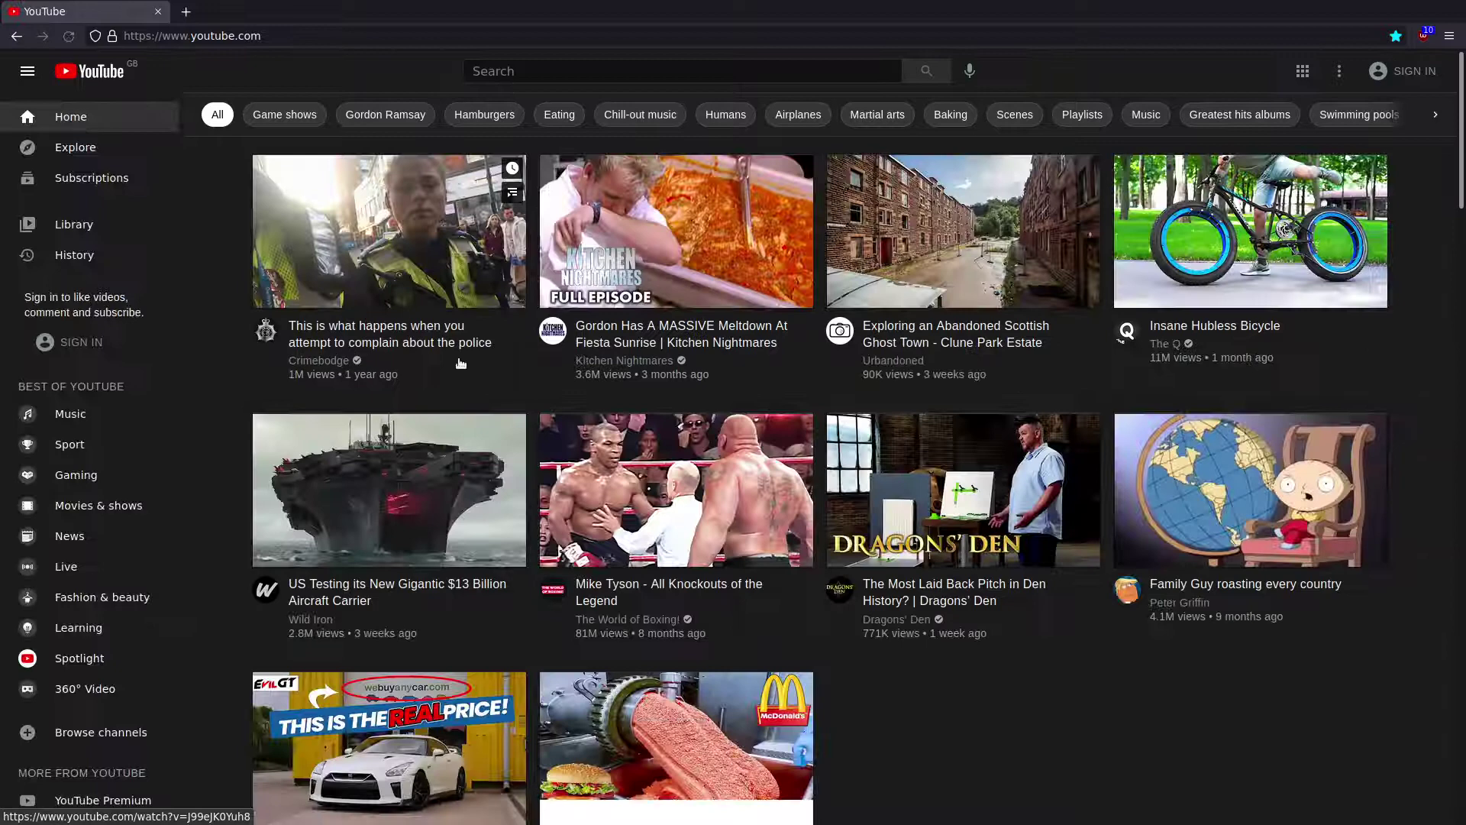
Step: Check the context menu of the first video's title link with the hiding rules restored
right_click(413, 342)
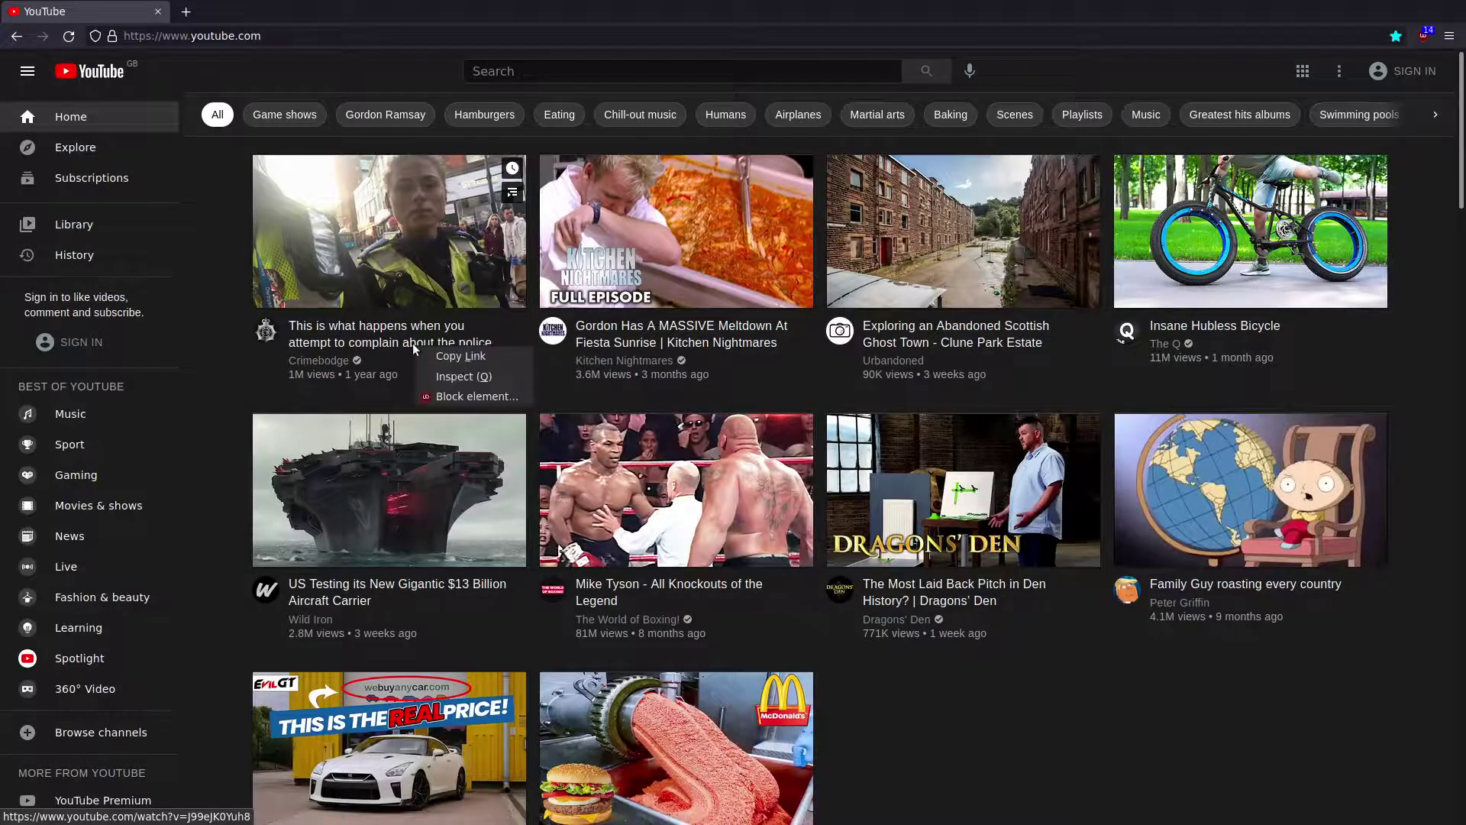
click(241, 368)
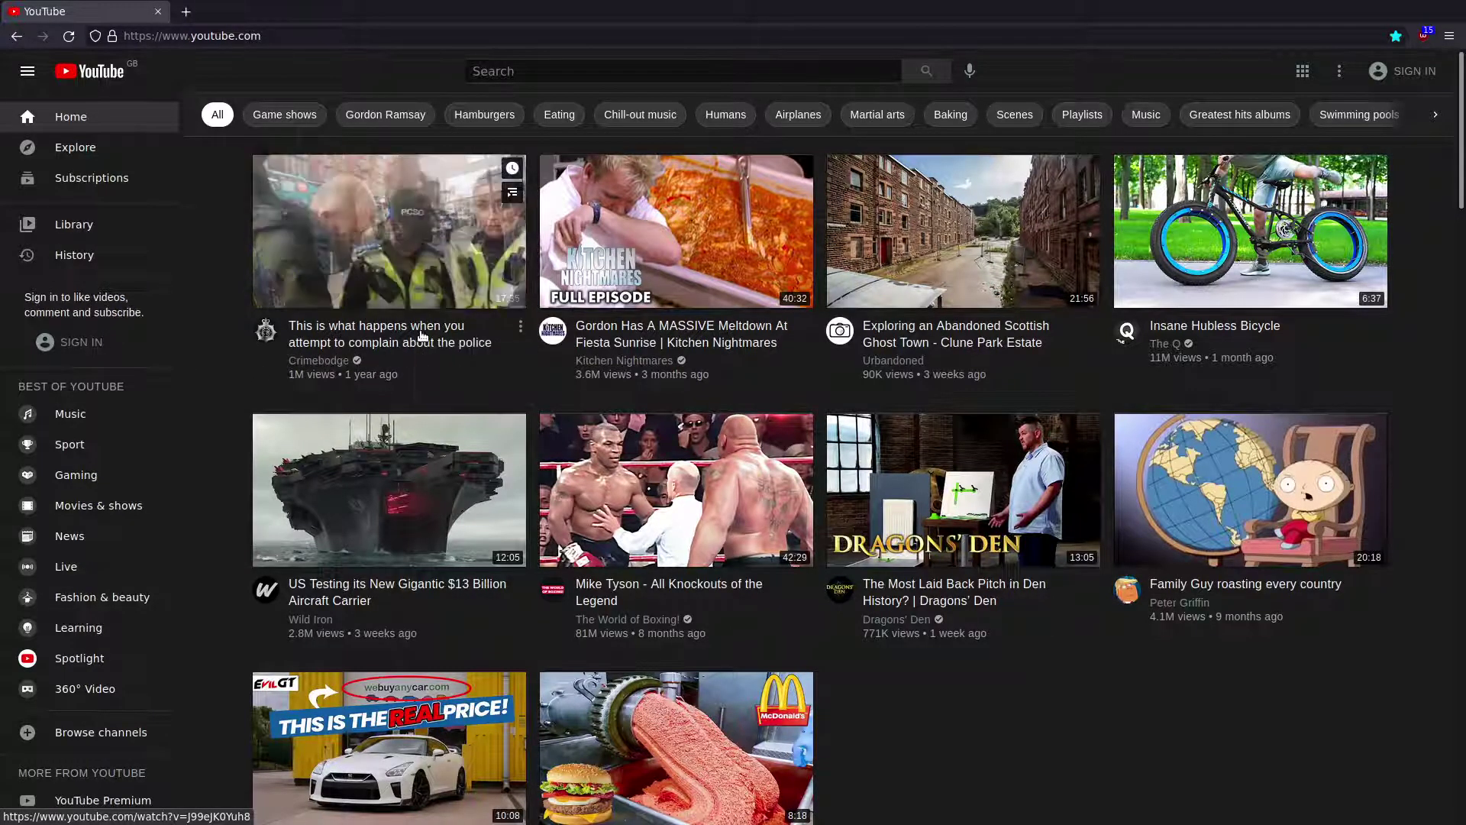
right_click(425, 336)
click(231, 374)
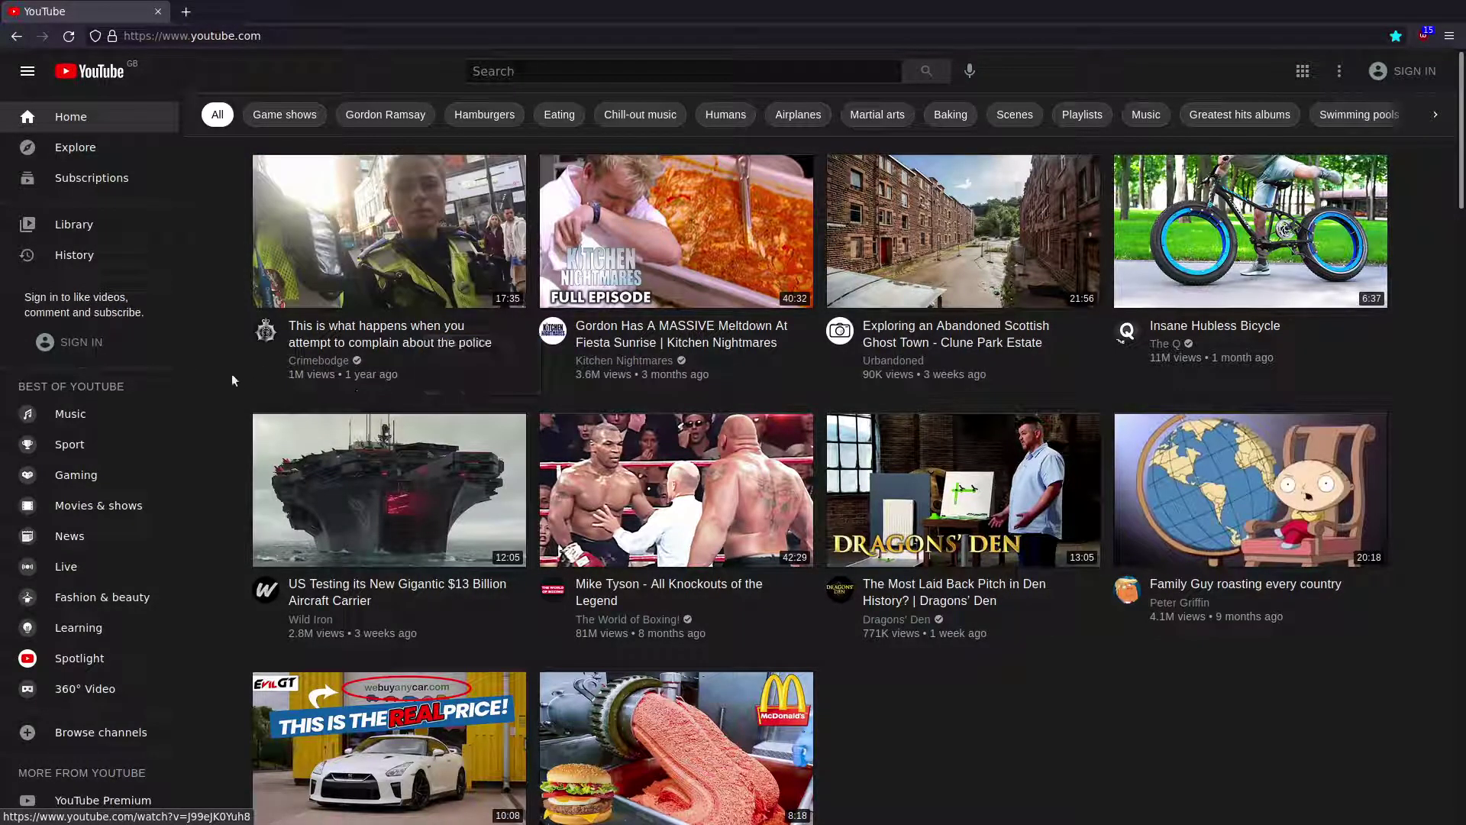
Step: Check the context menus of the first video's thumbnail and of an empty page area, dismissing each one
right_click(392, 218)
click(231, 368)
right_click(403, 208)
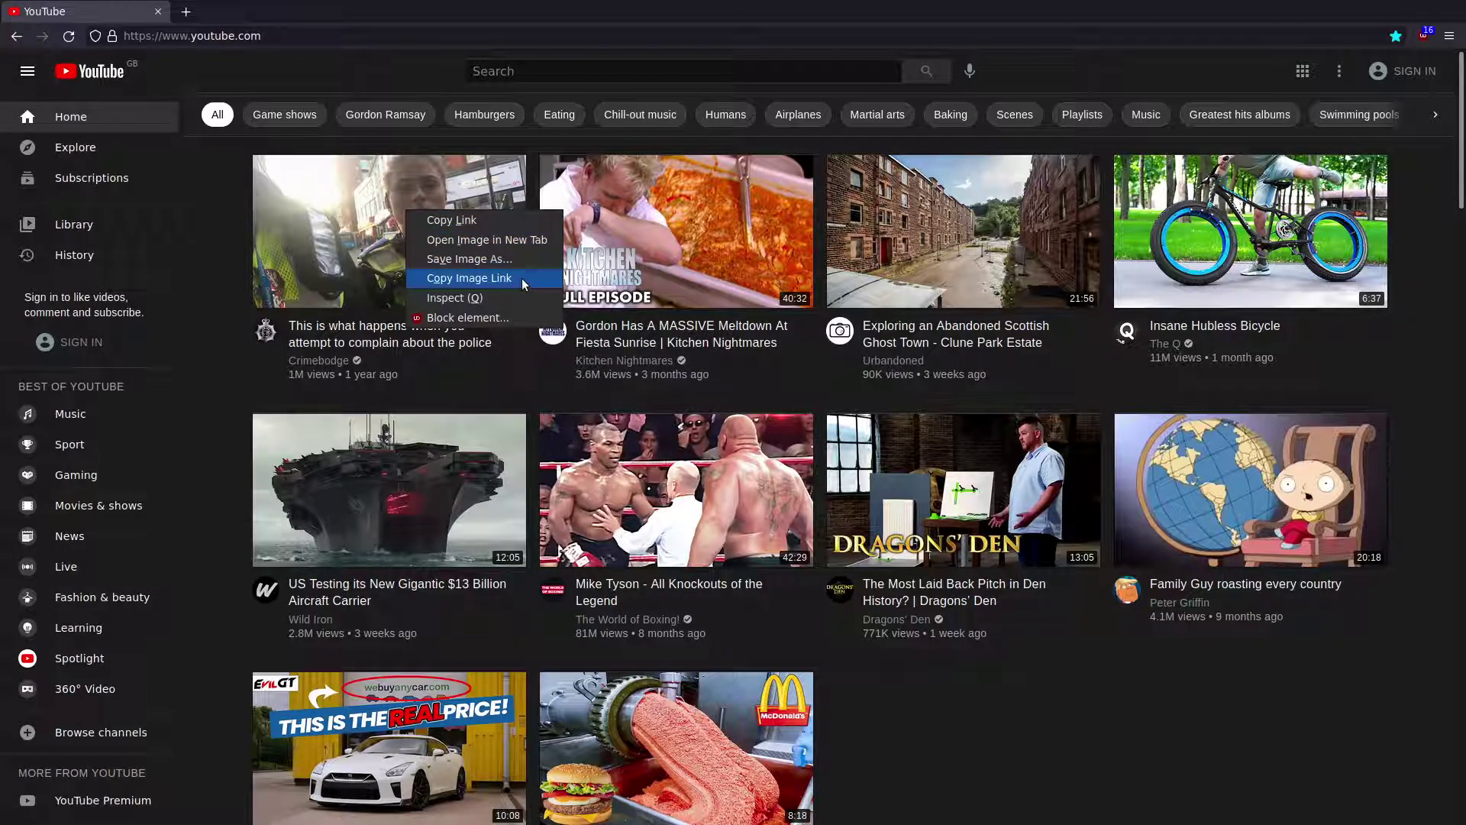
click(222, 379)
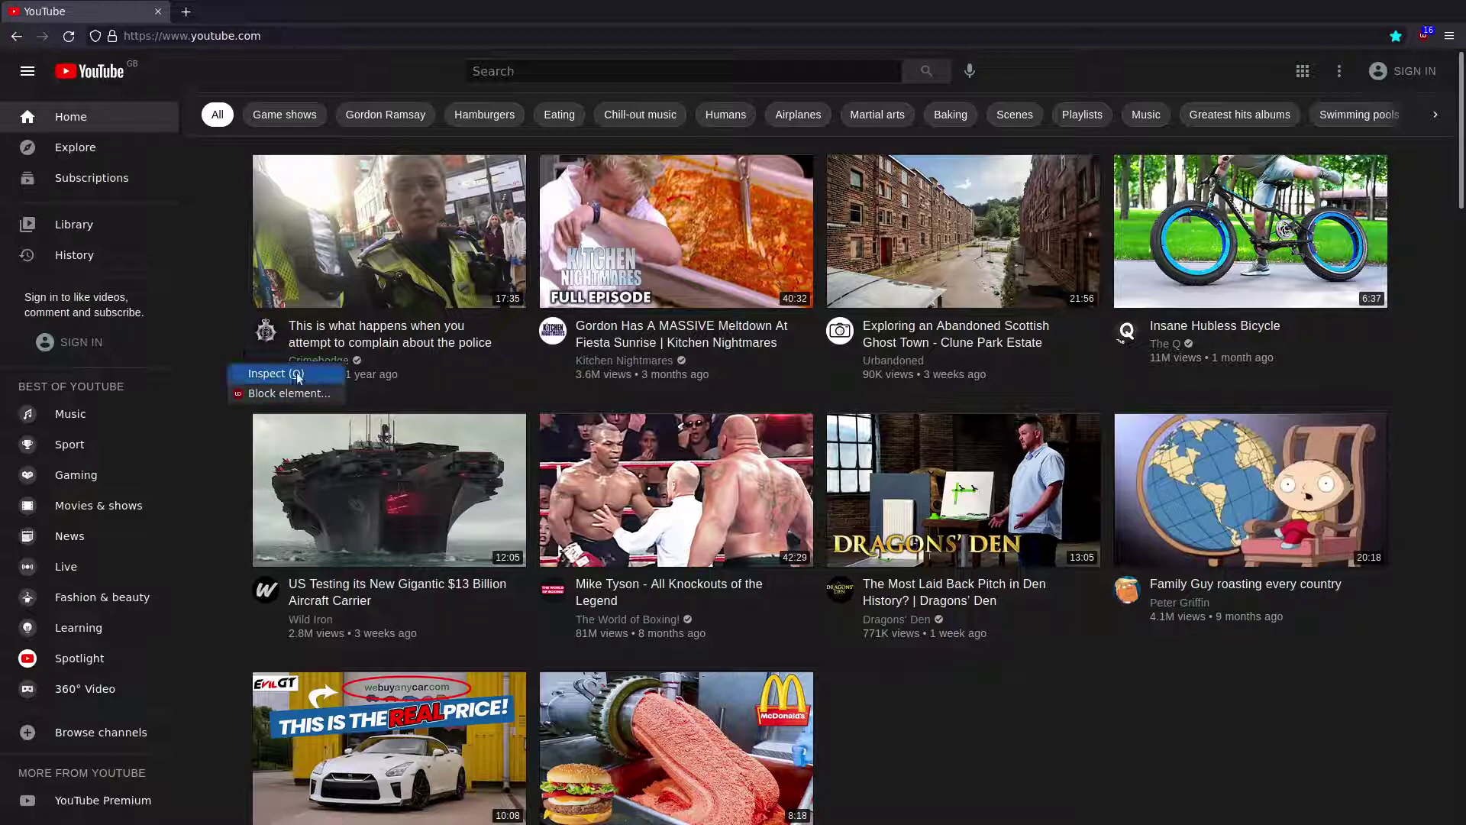
click(223, 333)
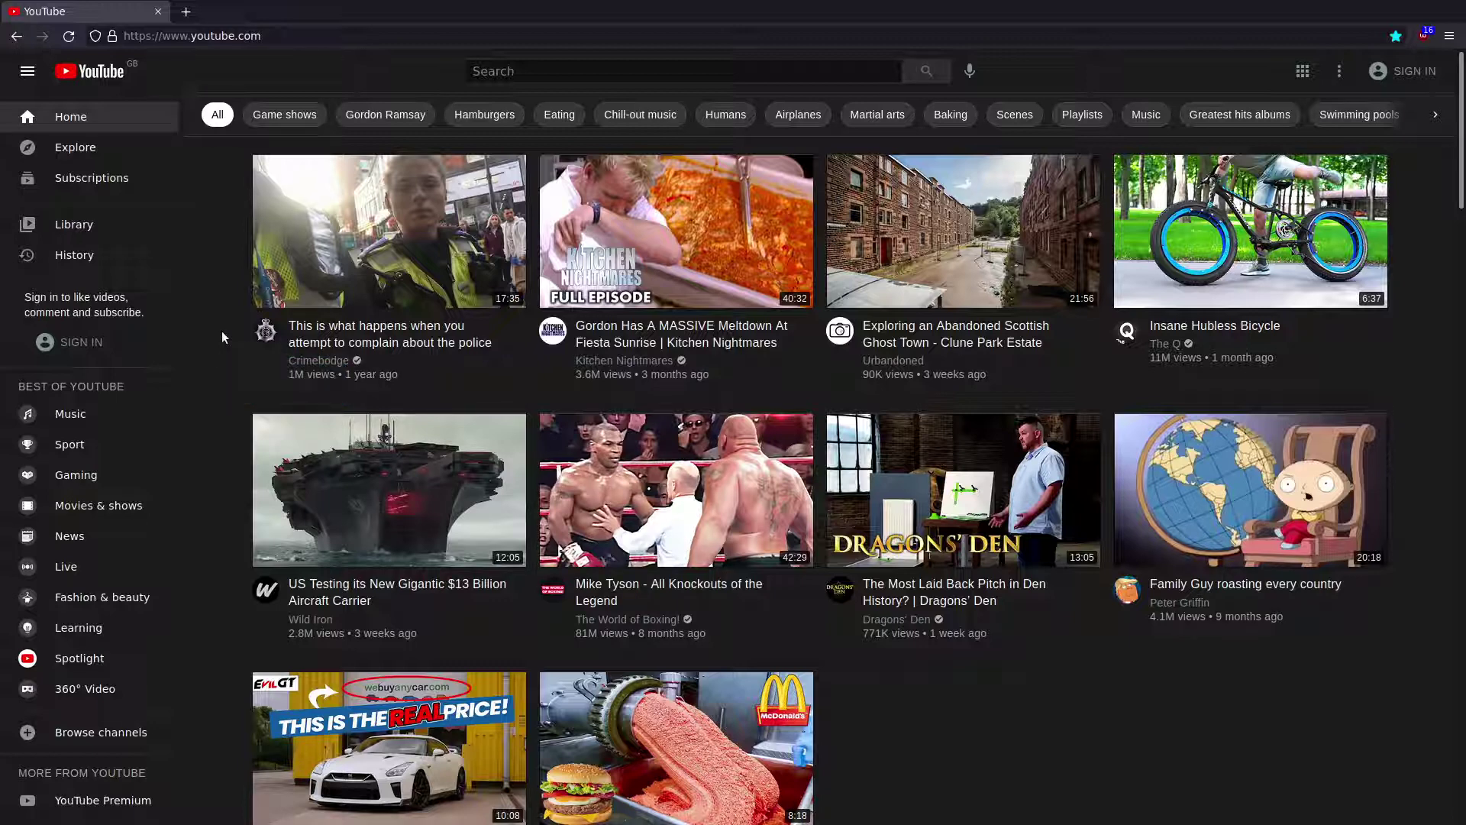
Step: Open userchrome.org in a new tab
key(ctrl+t)
text(c)
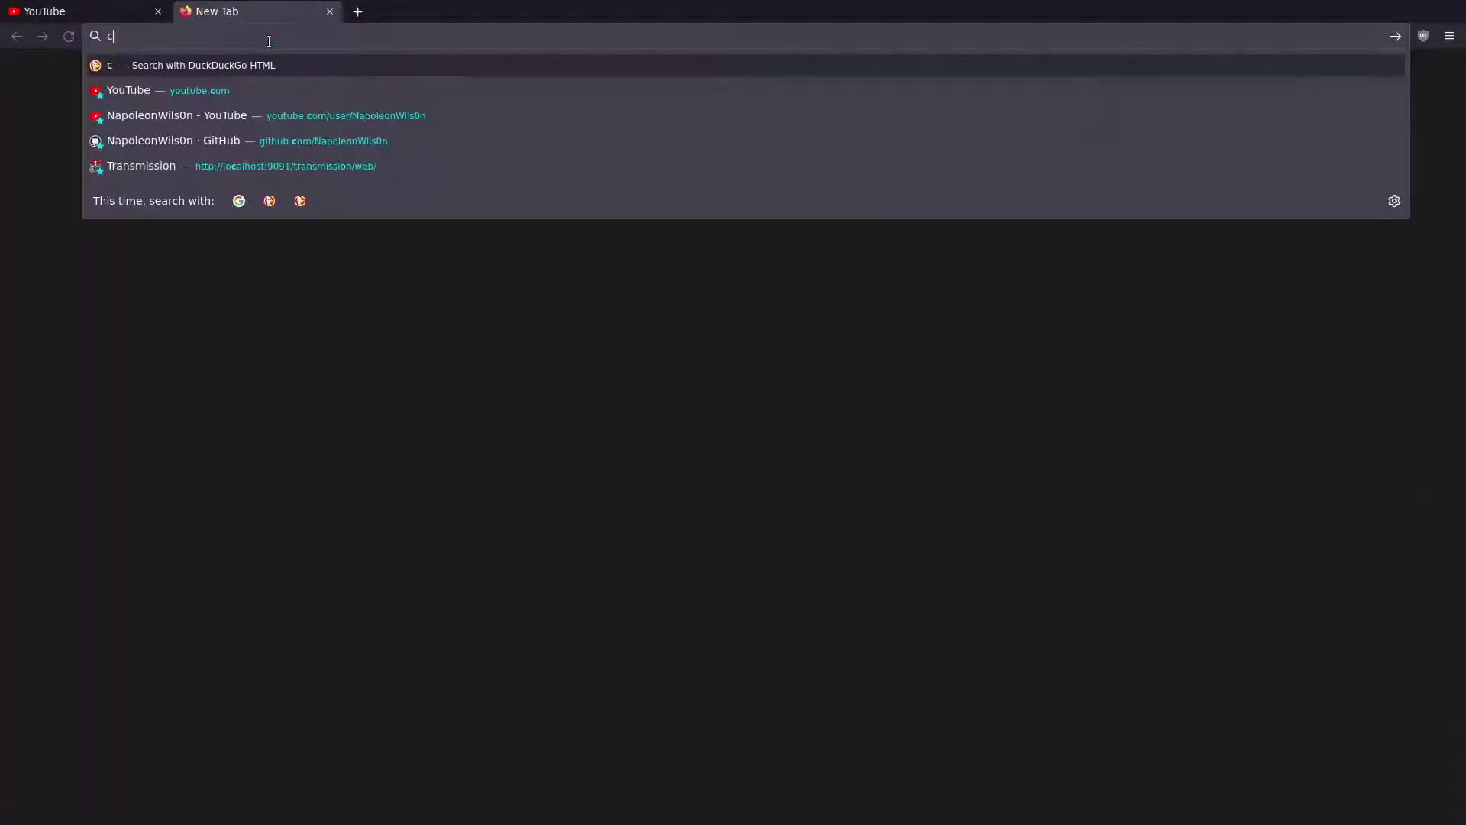
text(hrome)
key(BackSpace)
key(BackSpace)
key(BackSpace)
key(BackSpace)
key(BackSpace)
key(BackSpace)
text(userchrome.)
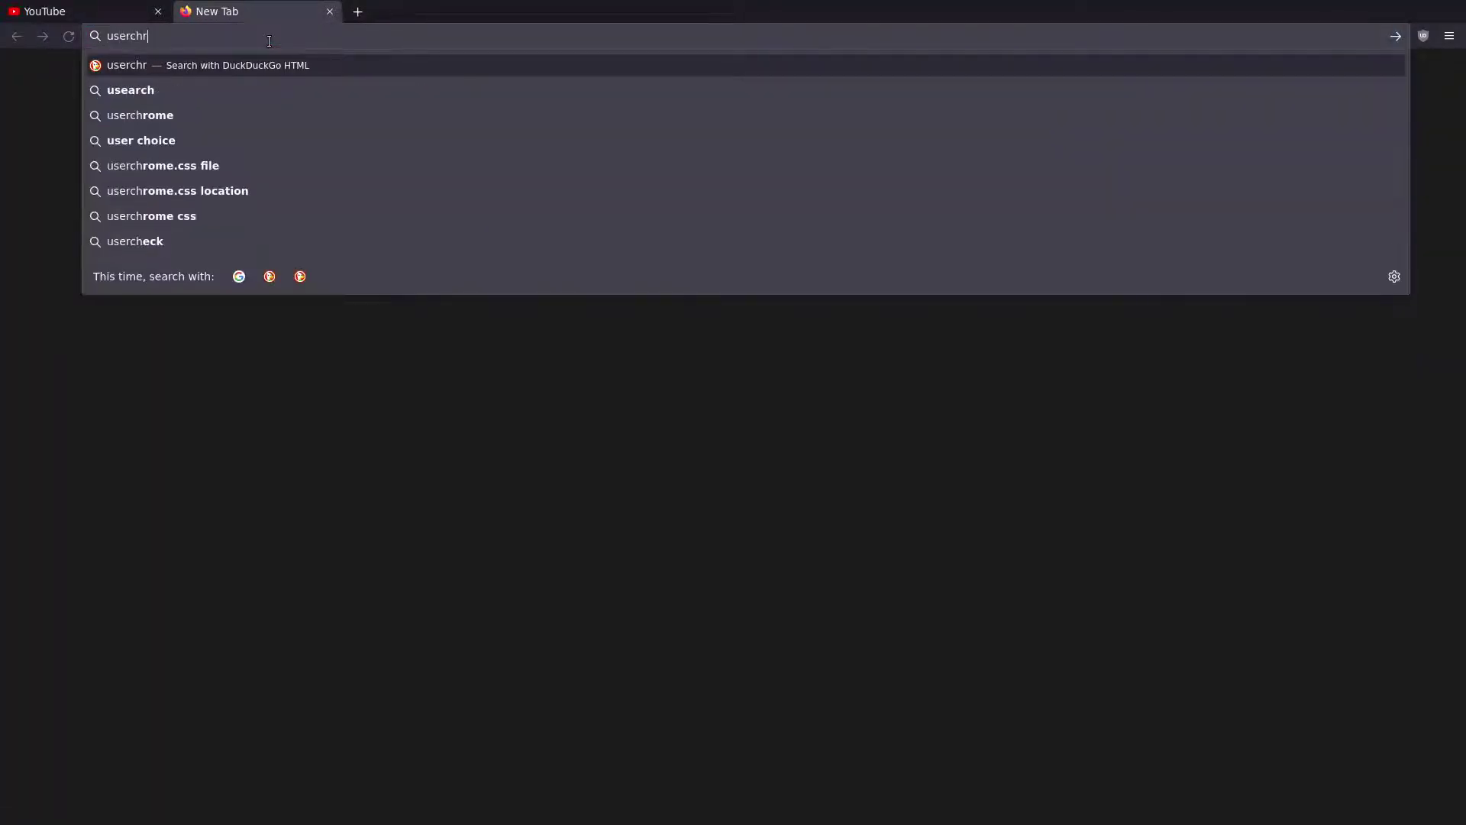
text(org)
key(Return)
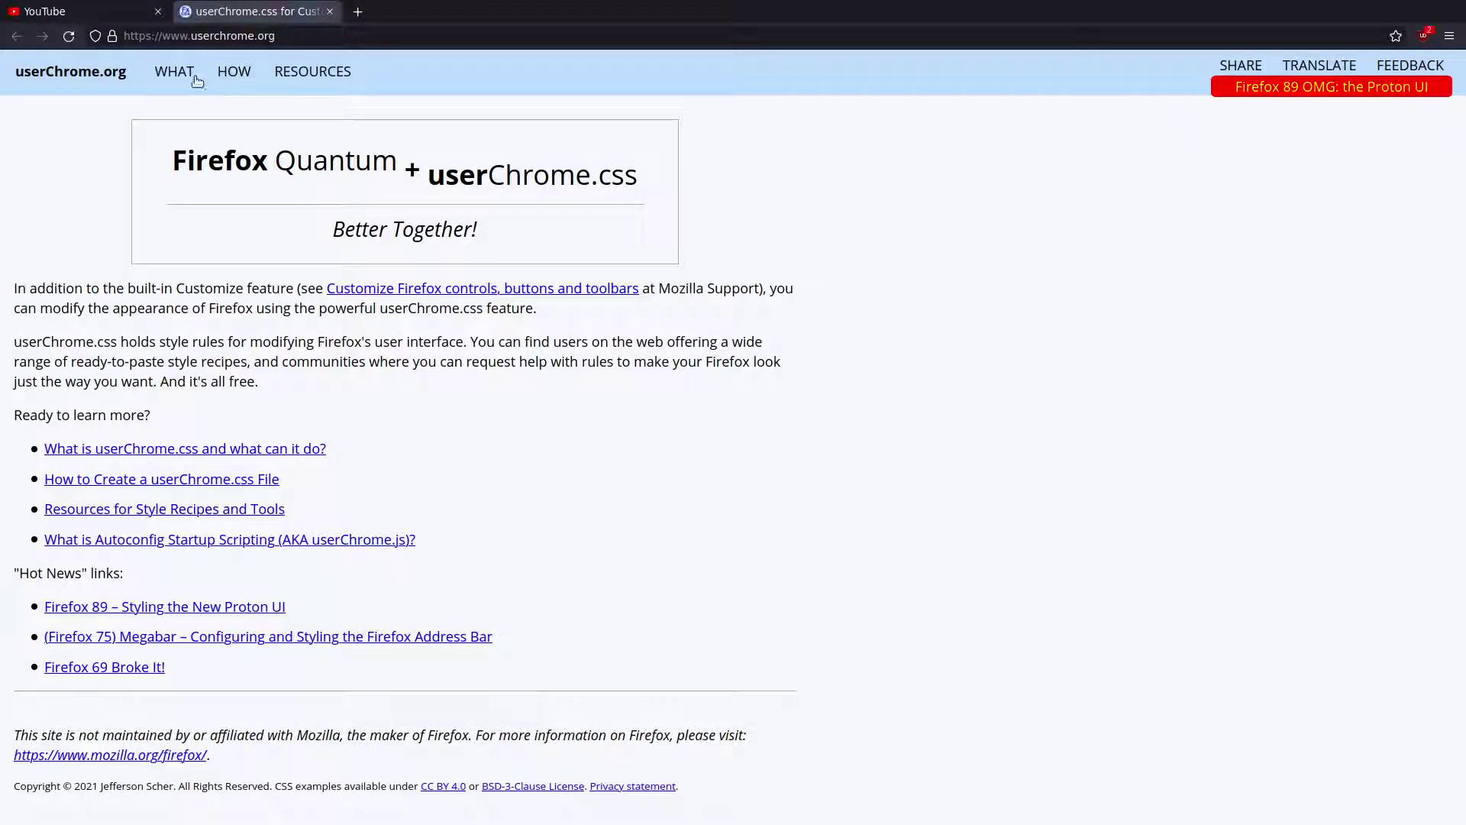
Step: Open the site's WHAT page and review the "Hide Unwanted Menu Items" section through its CSS example, notes and "Exploring Further" paragraph
click(157, 71)
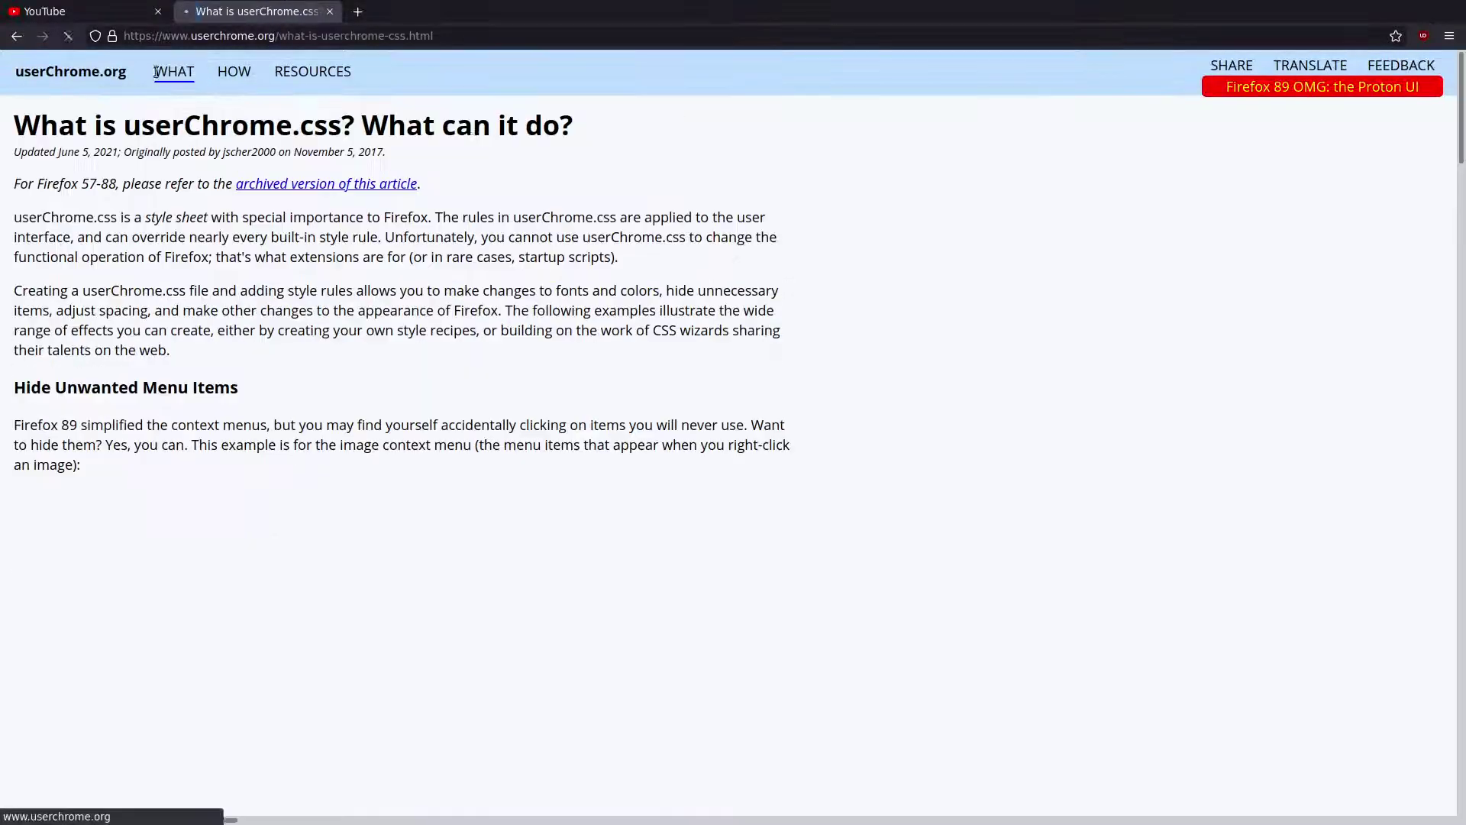
click(1423, 36)
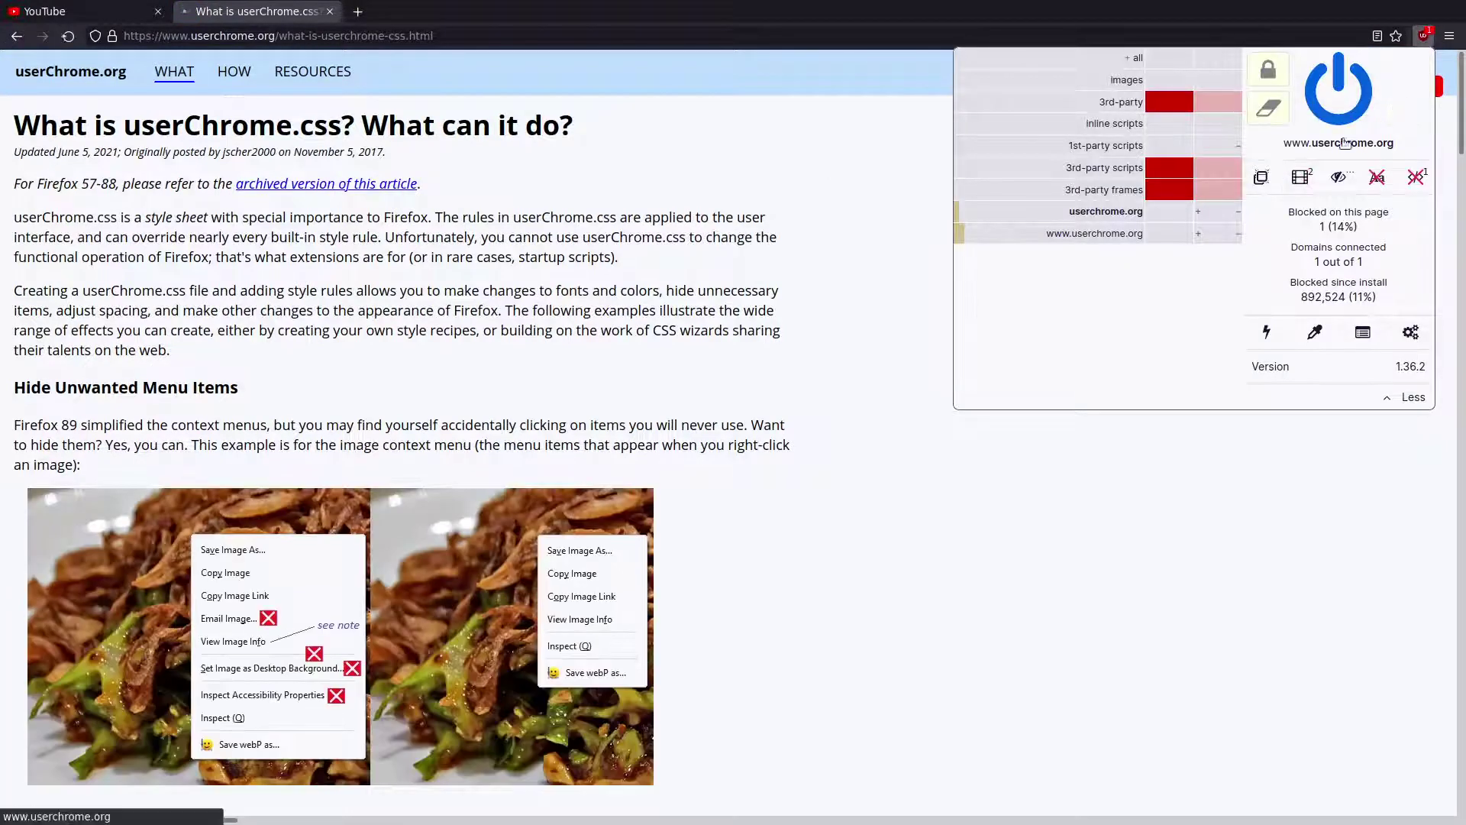
click(1032, 575)
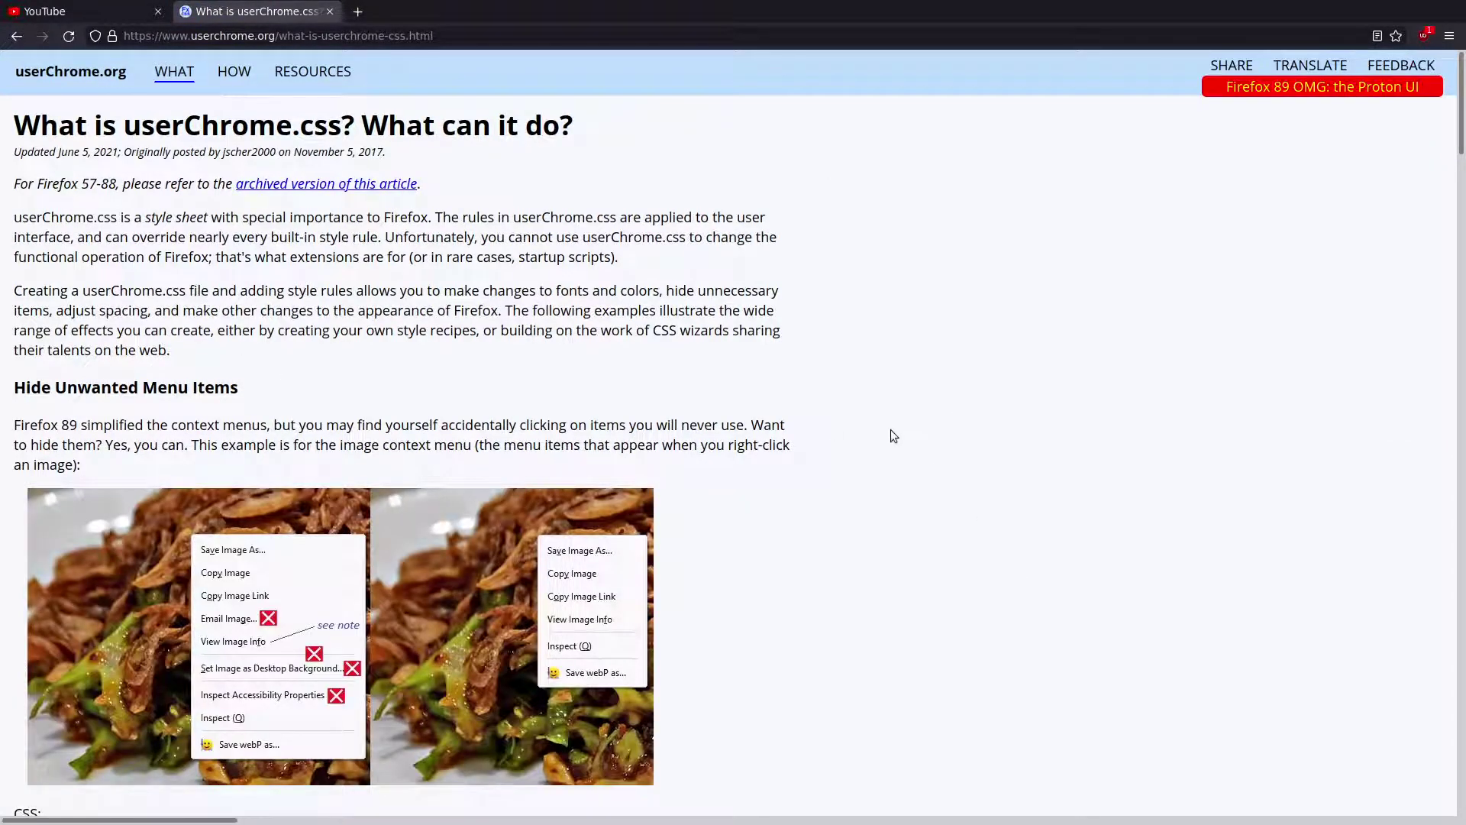
scroll(905, 430, down, 4)
scroll(922, 437, down, 2)
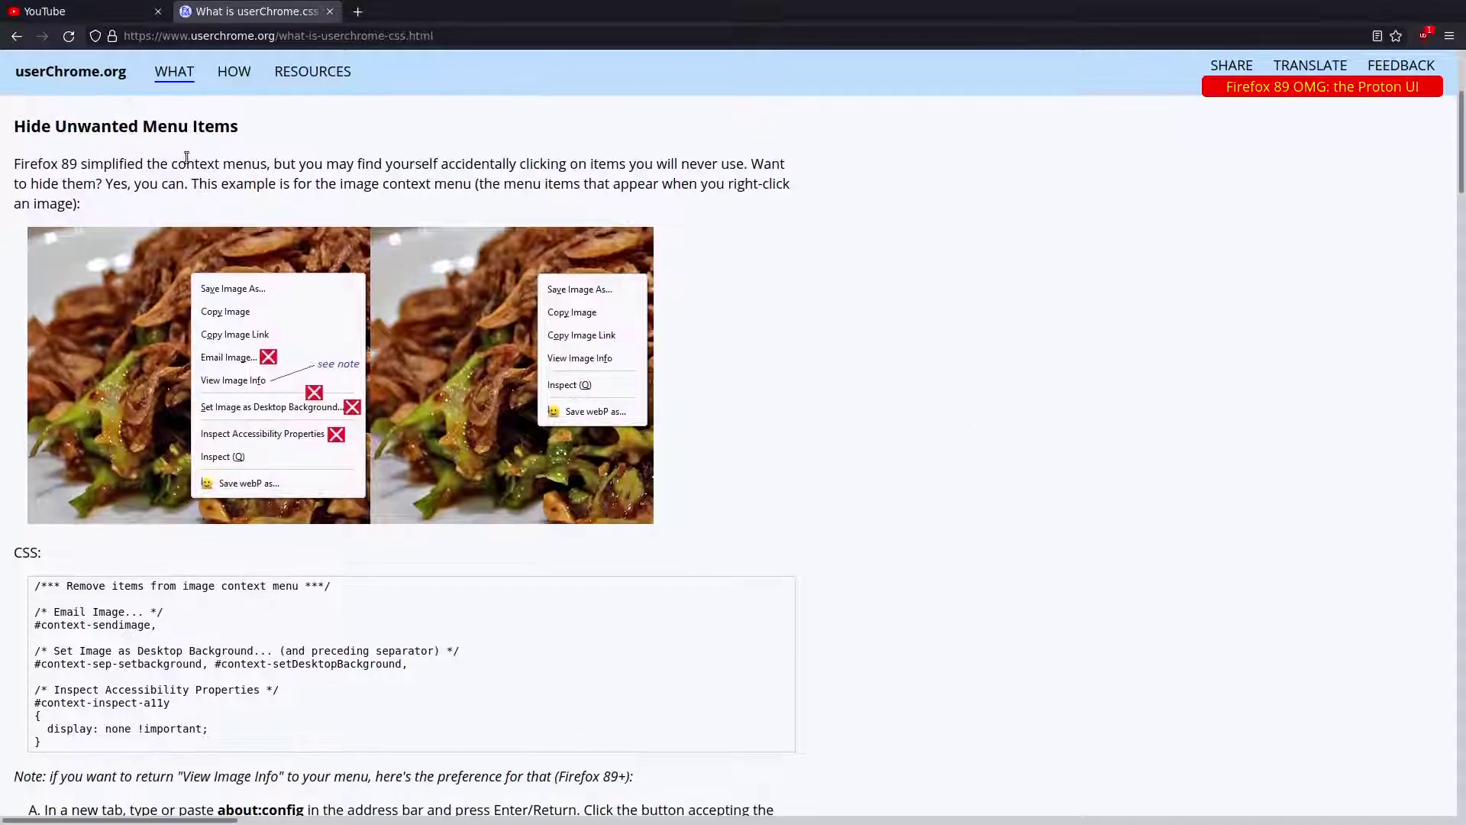
scroll(875, 376, down, 2)
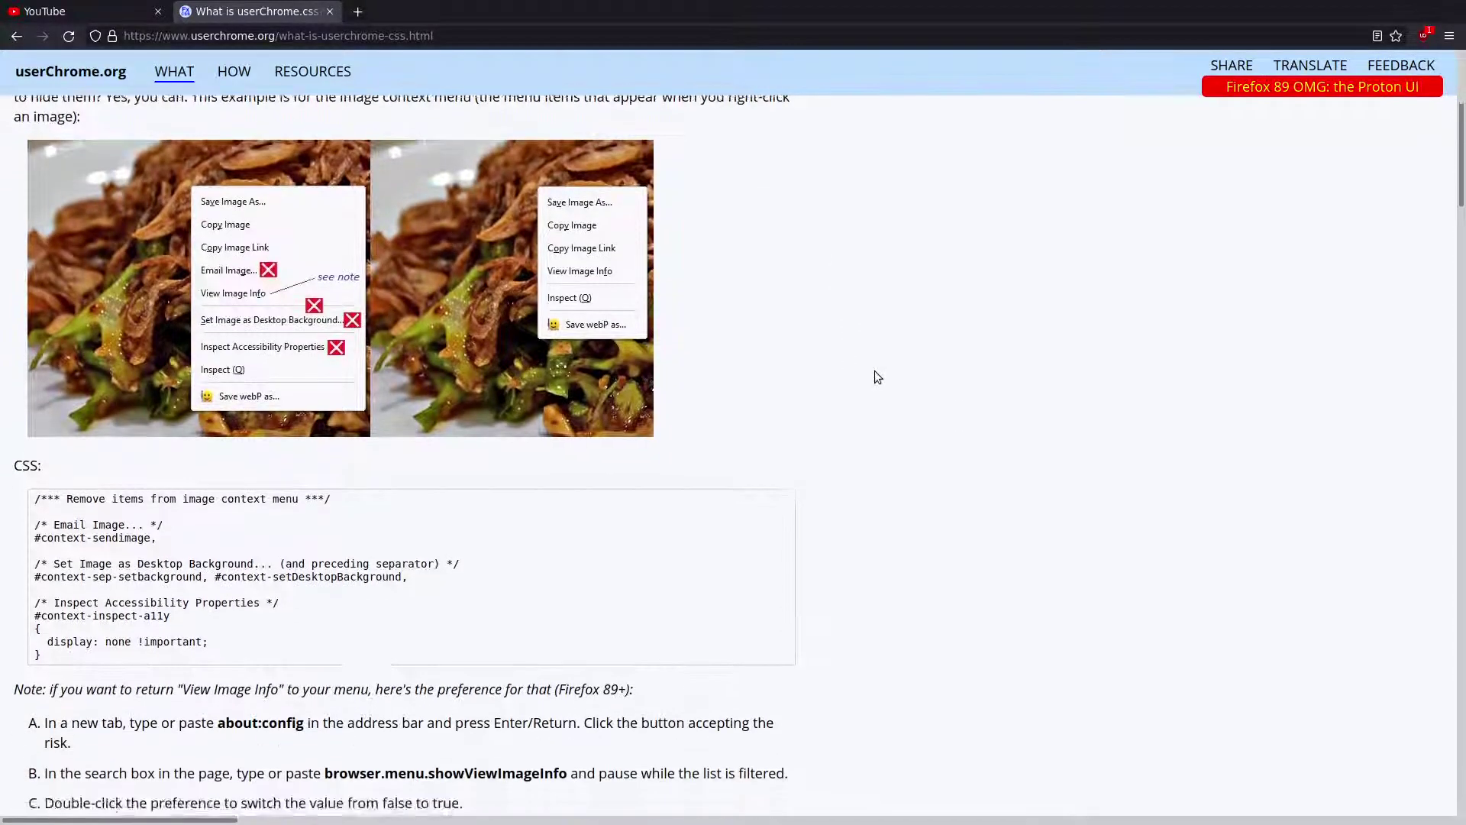
scroll(875, 376, up, 1)
scroll(876, 374, down, 8)
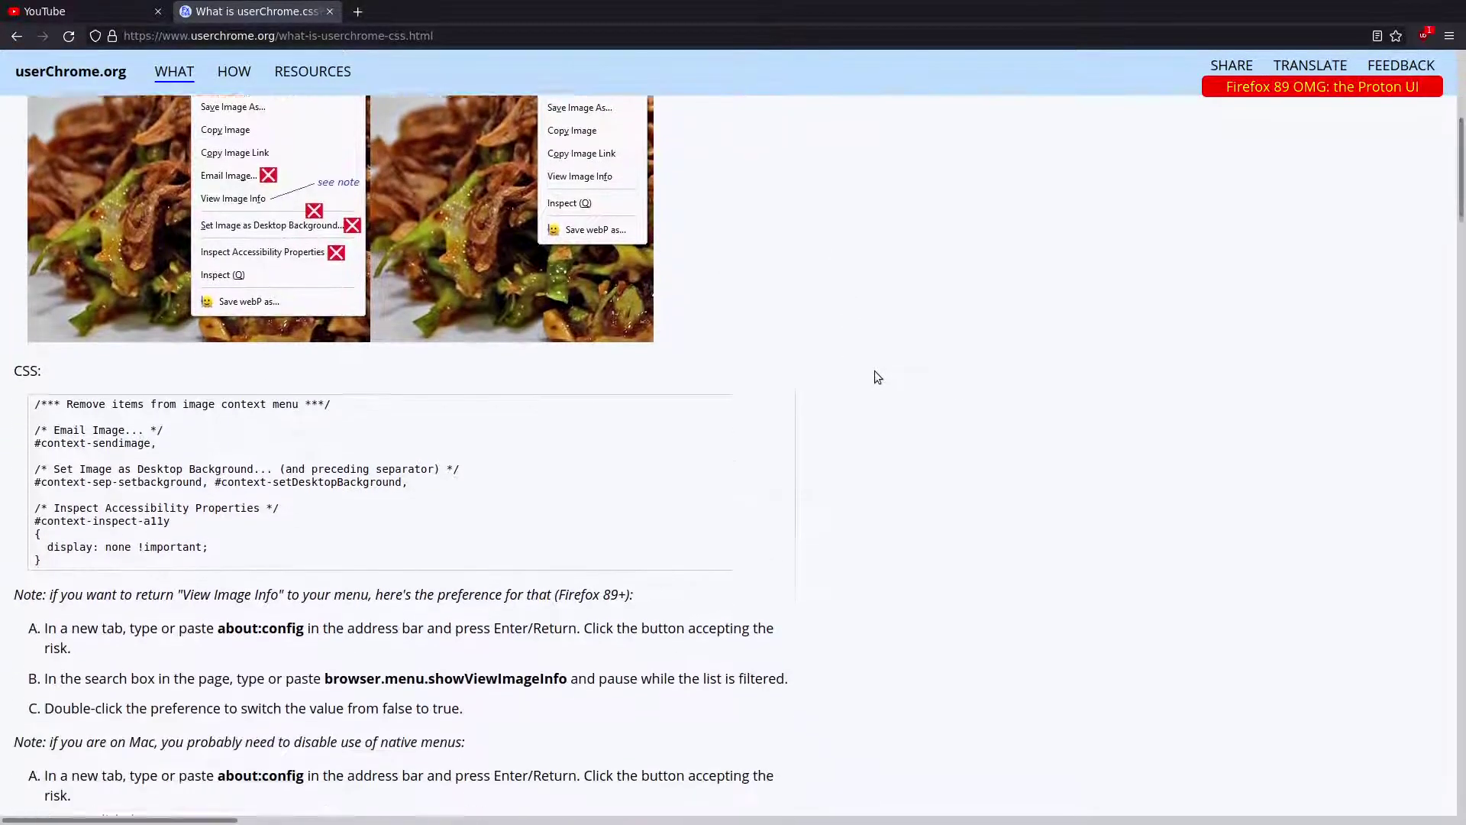
scroll(876, 375, down, 2)
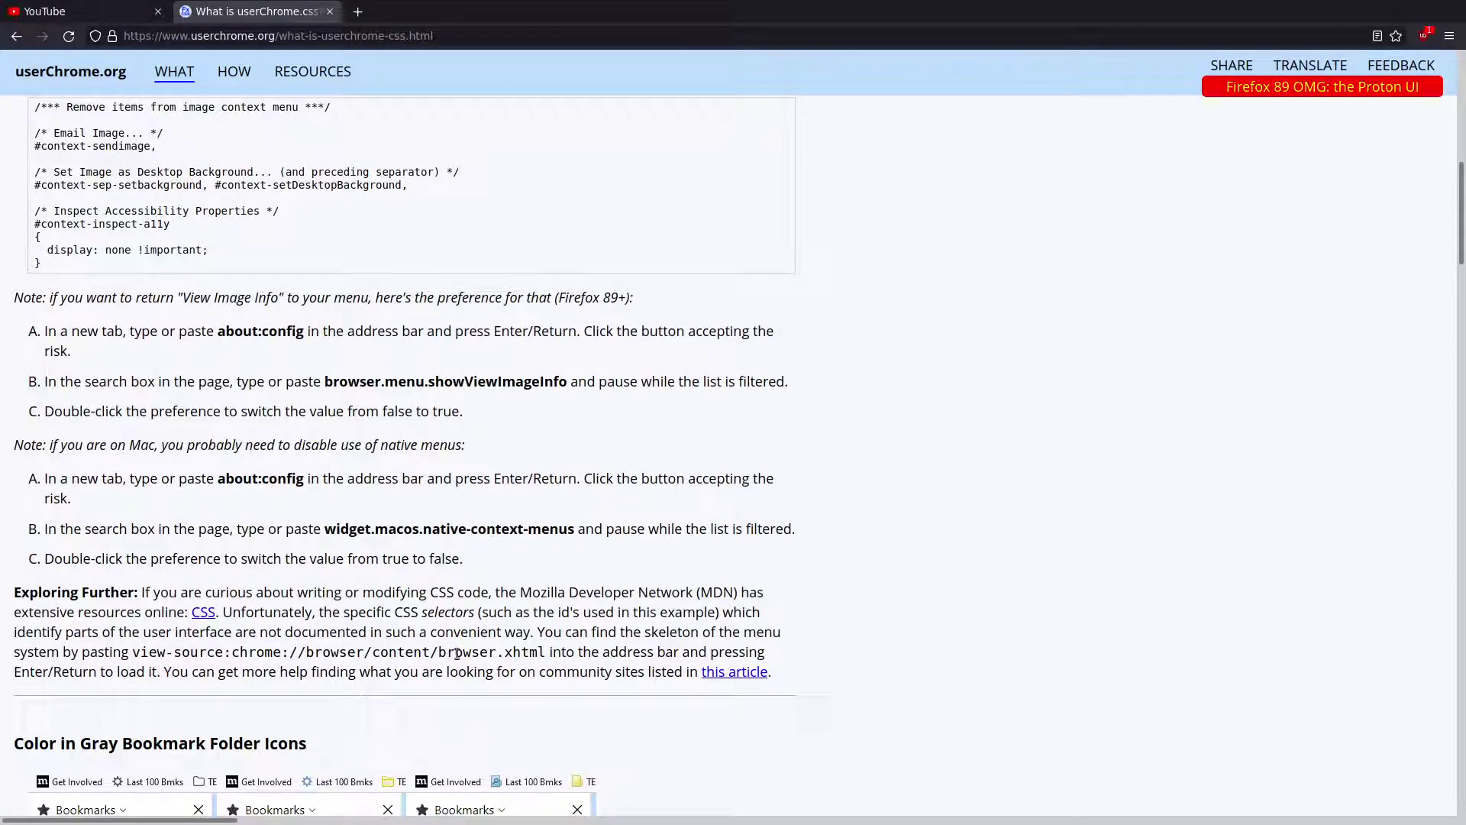
Step: Copy the address view-source:chrome://browser/content/browser.xhtml from the article and load it in a new tab
drag(547, 650, 134, 654)
key(ctrl+c)
key(ctrl+t)
key(ctrl+v)
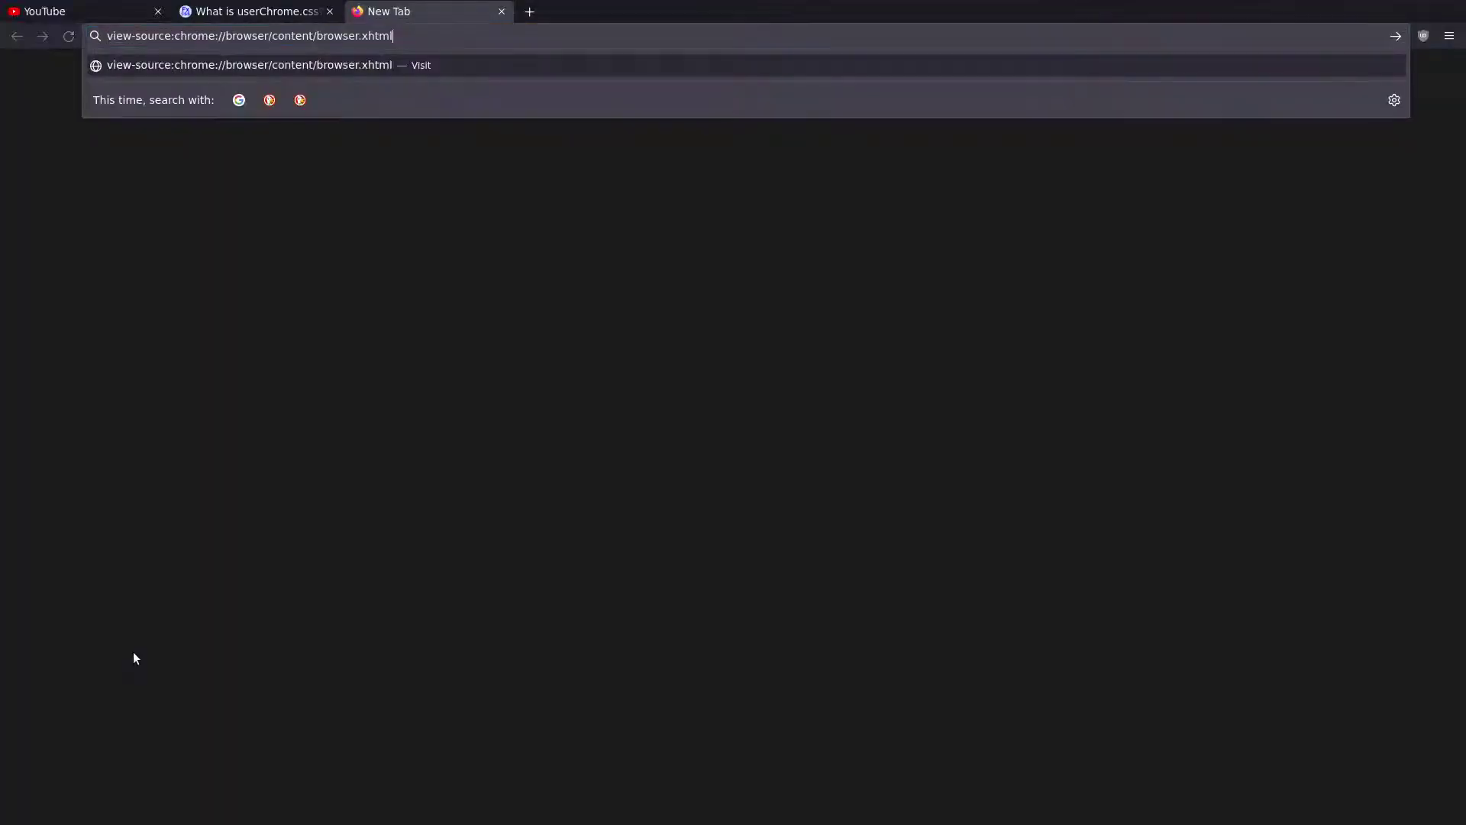
key(Return)
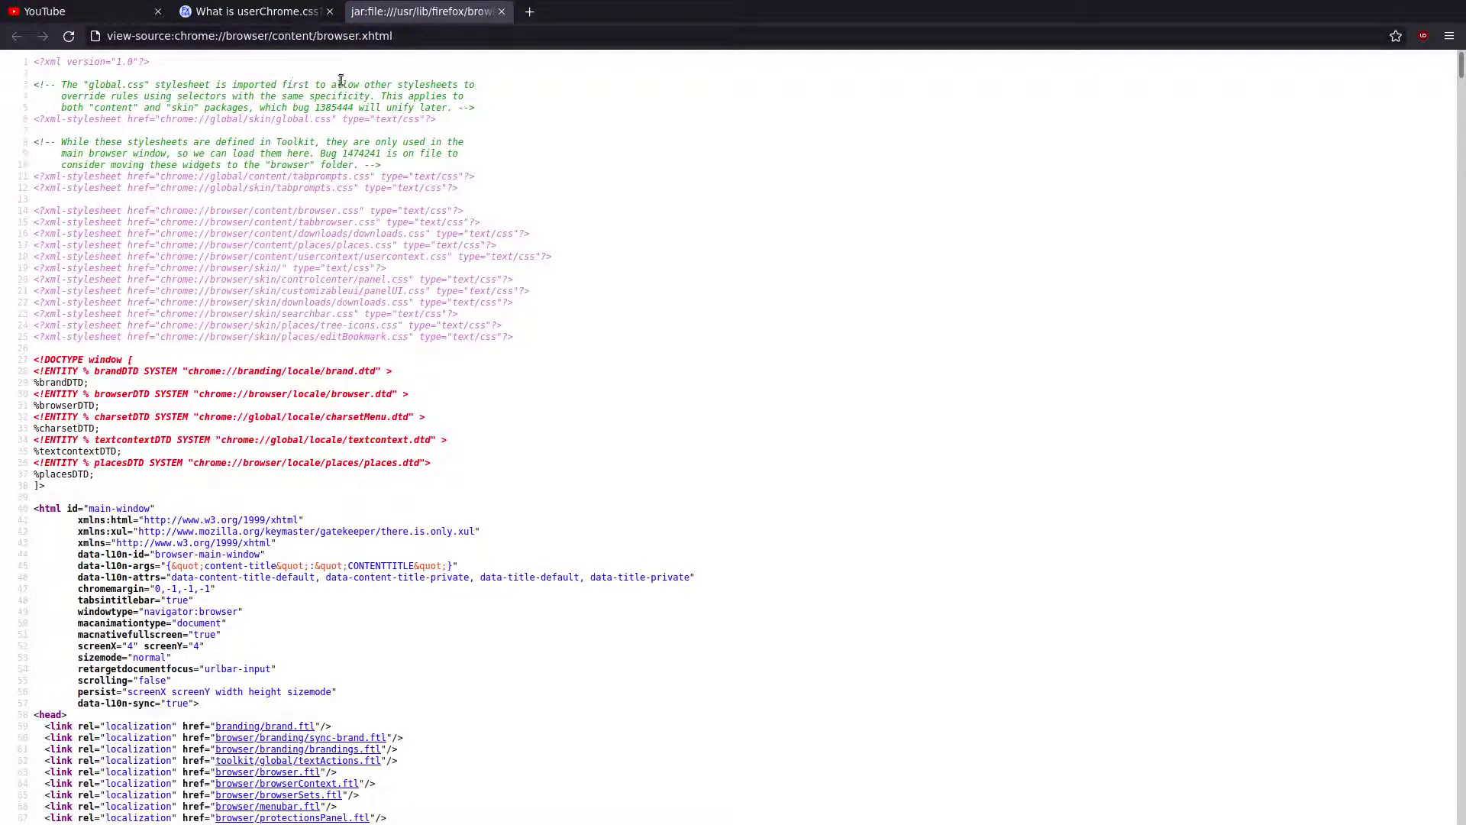
Step: Open the bookmarked GitHub profile page in another new tab
click(529, 12)
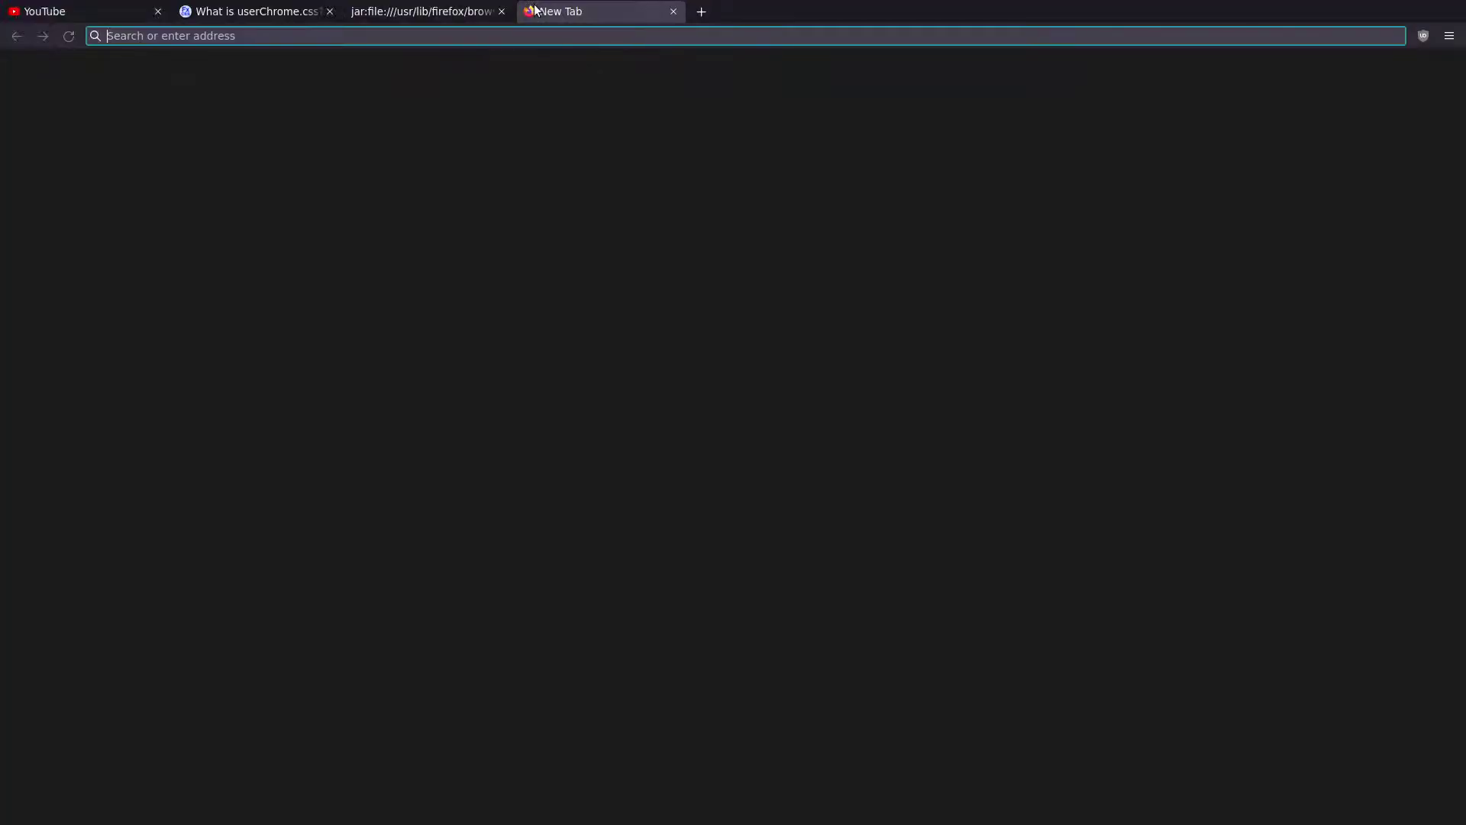
text(git)
key(Down)
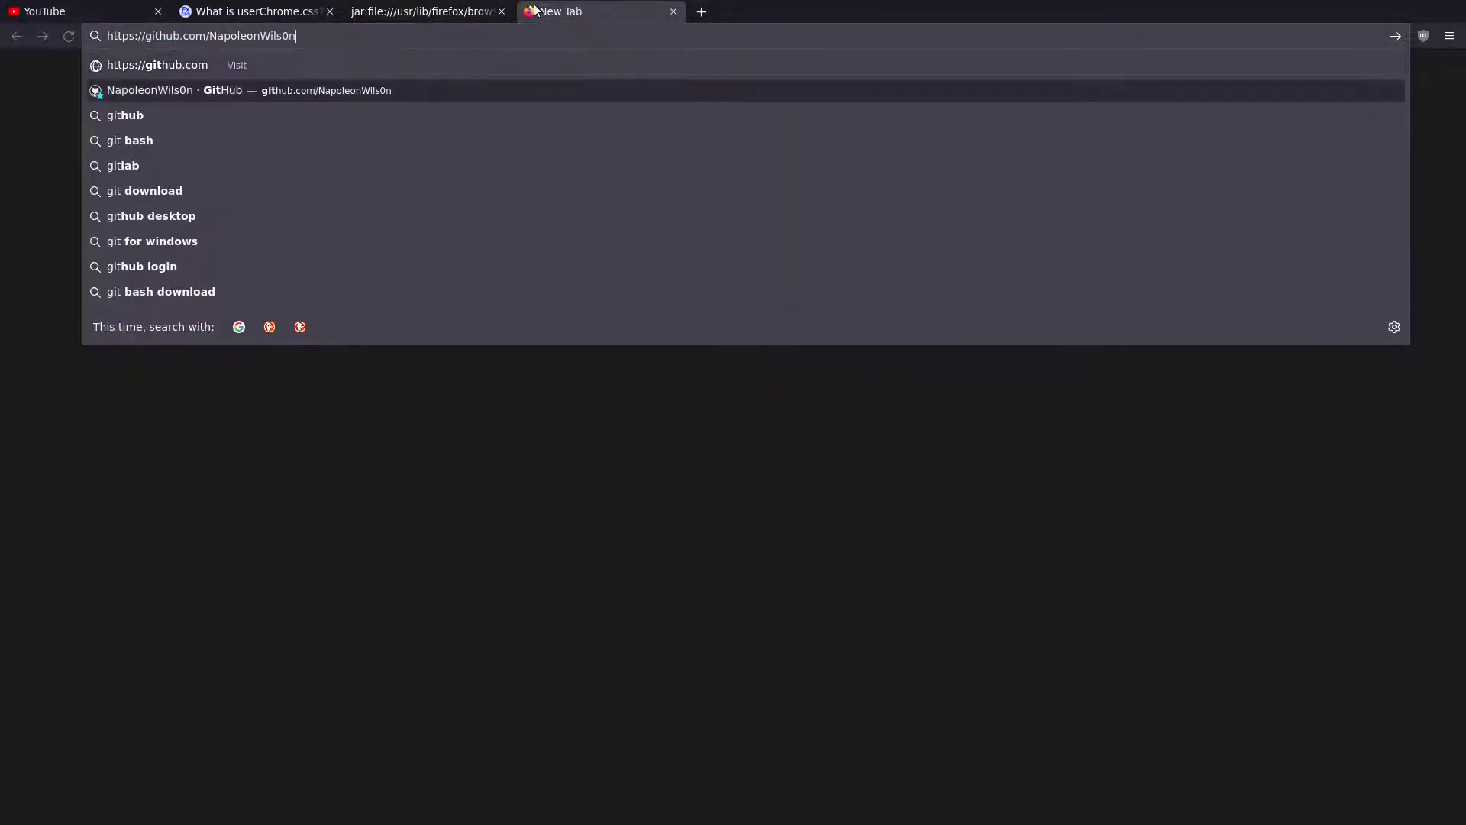
key(Return)
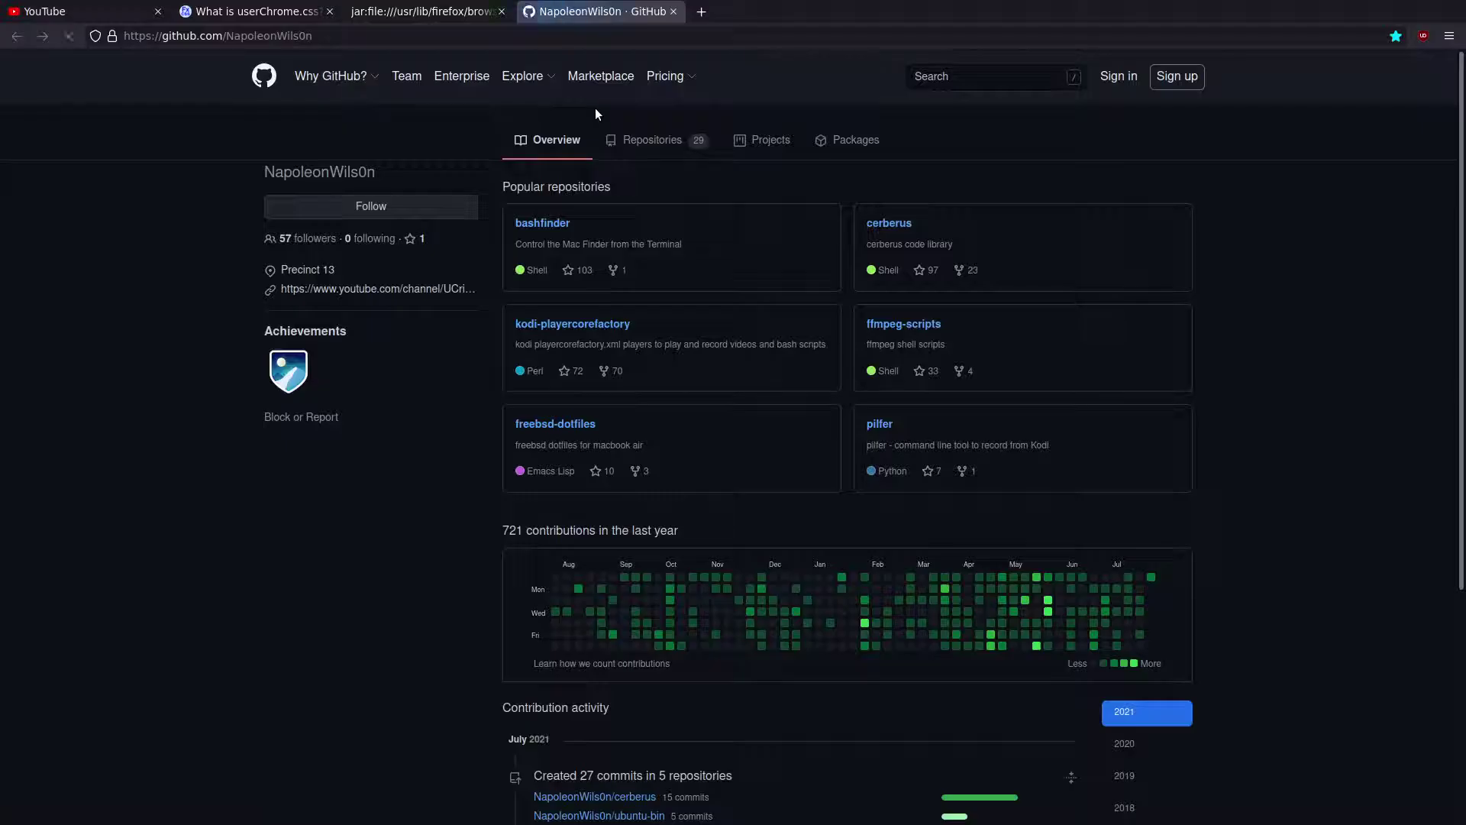
Step: Open the firefox-css and cerberus repositories from the profile's repository list in separate tabs, close the list and view the firefox-css README
click(638, 141)
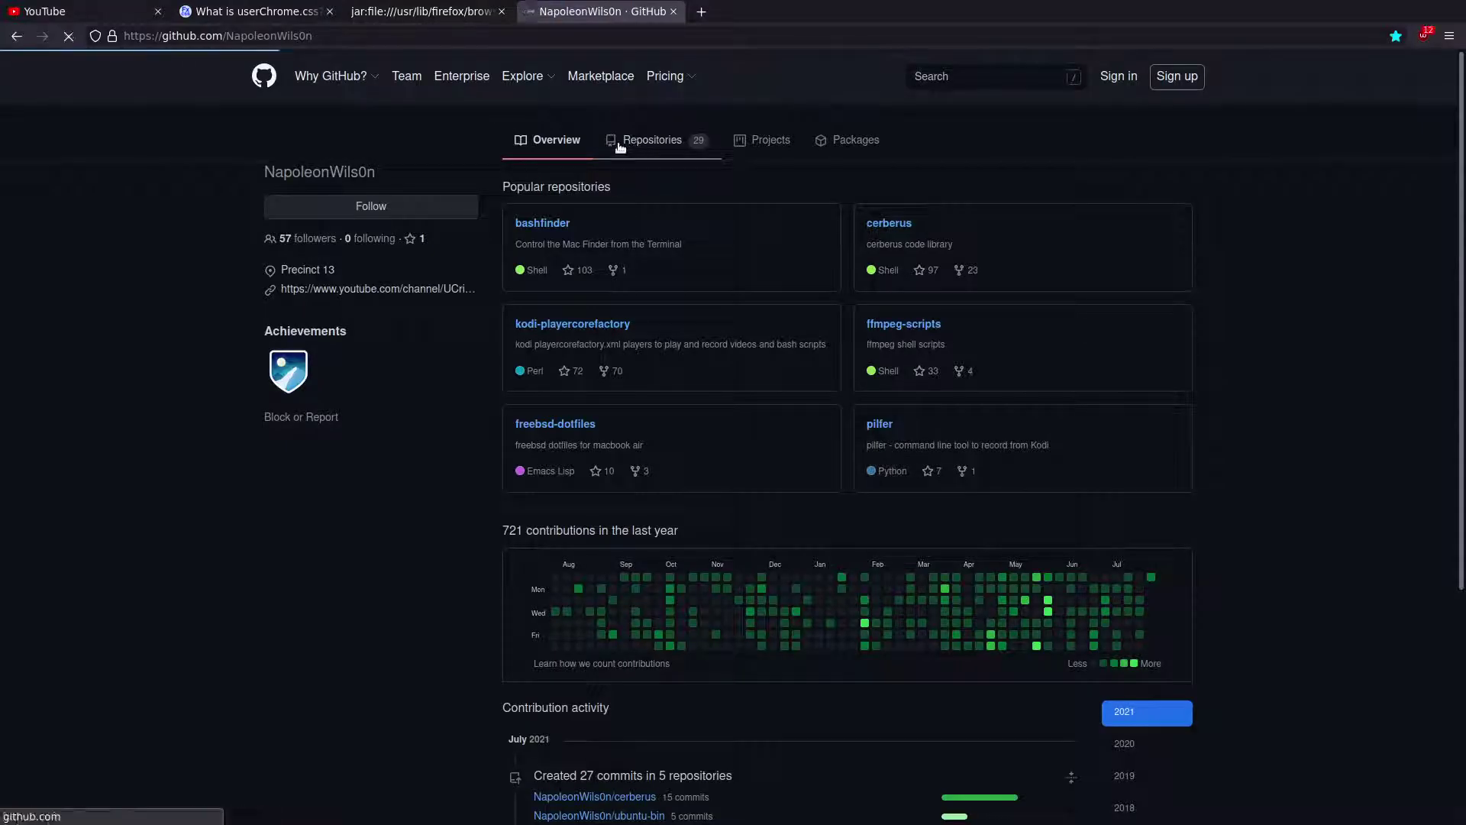
middle_click(565, 238)
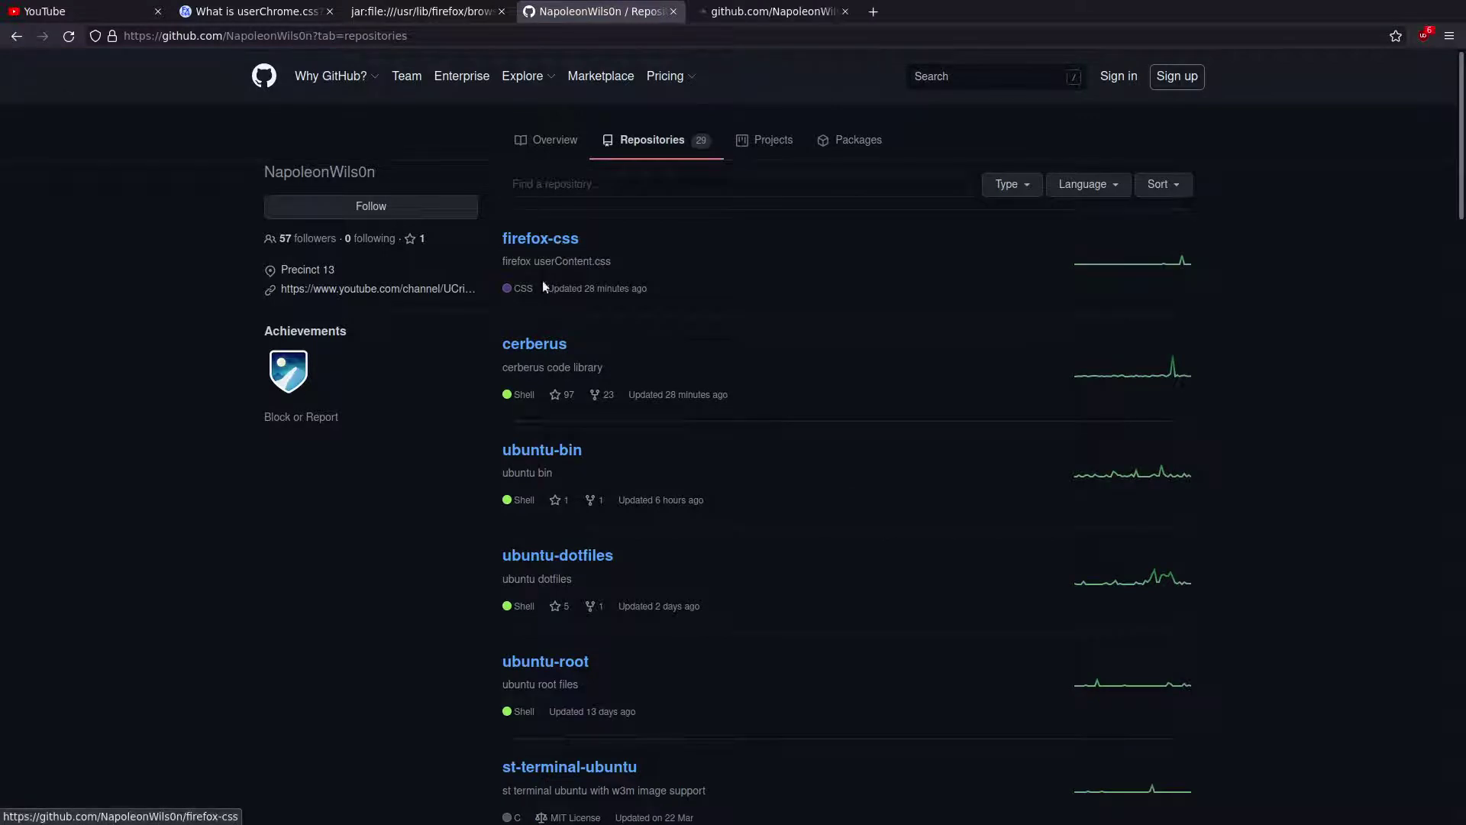
middle_click(538, 344)
key(ctrl+w)
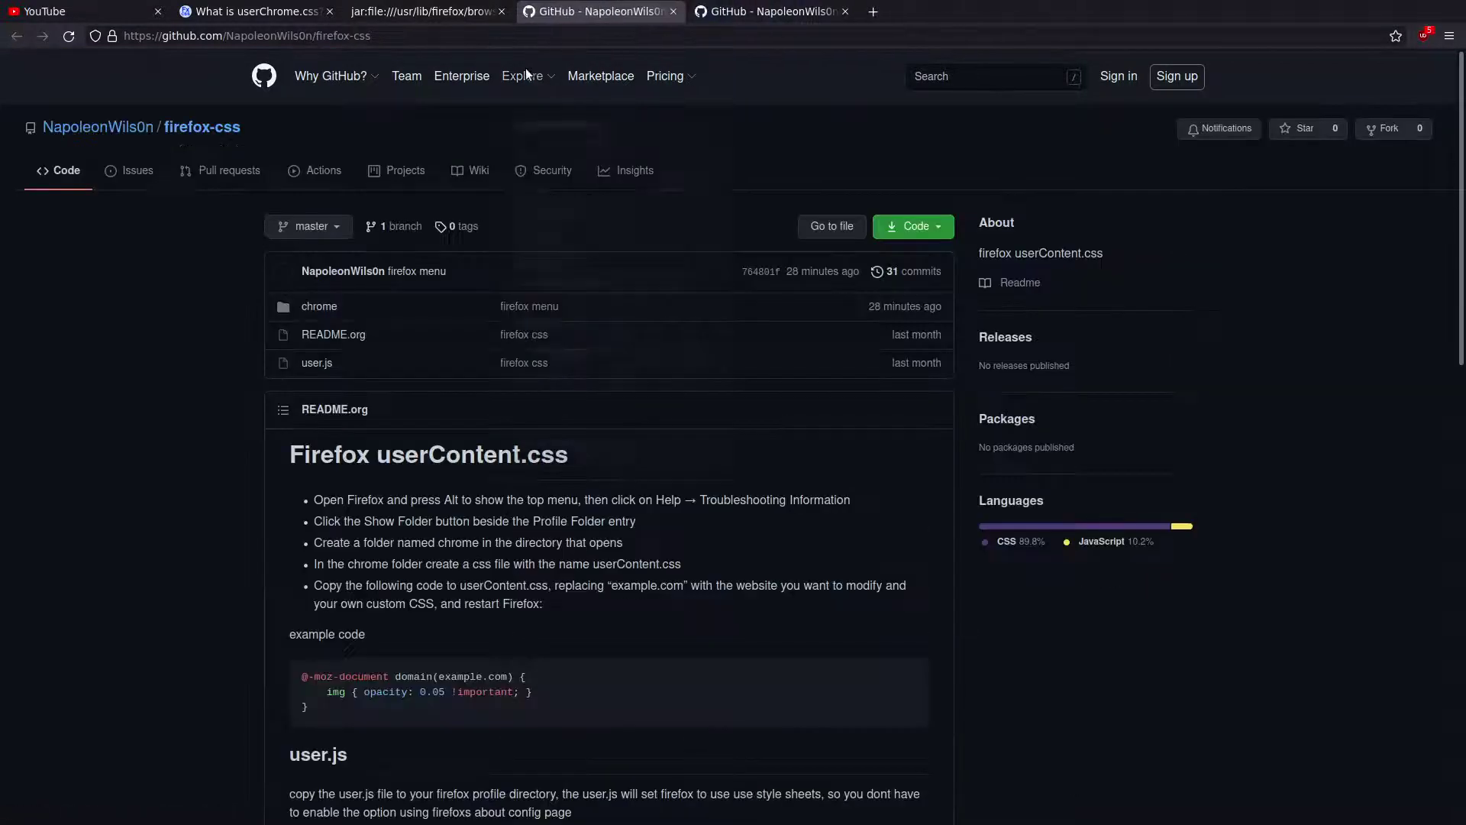
scroll(1435, 222, down, 5)
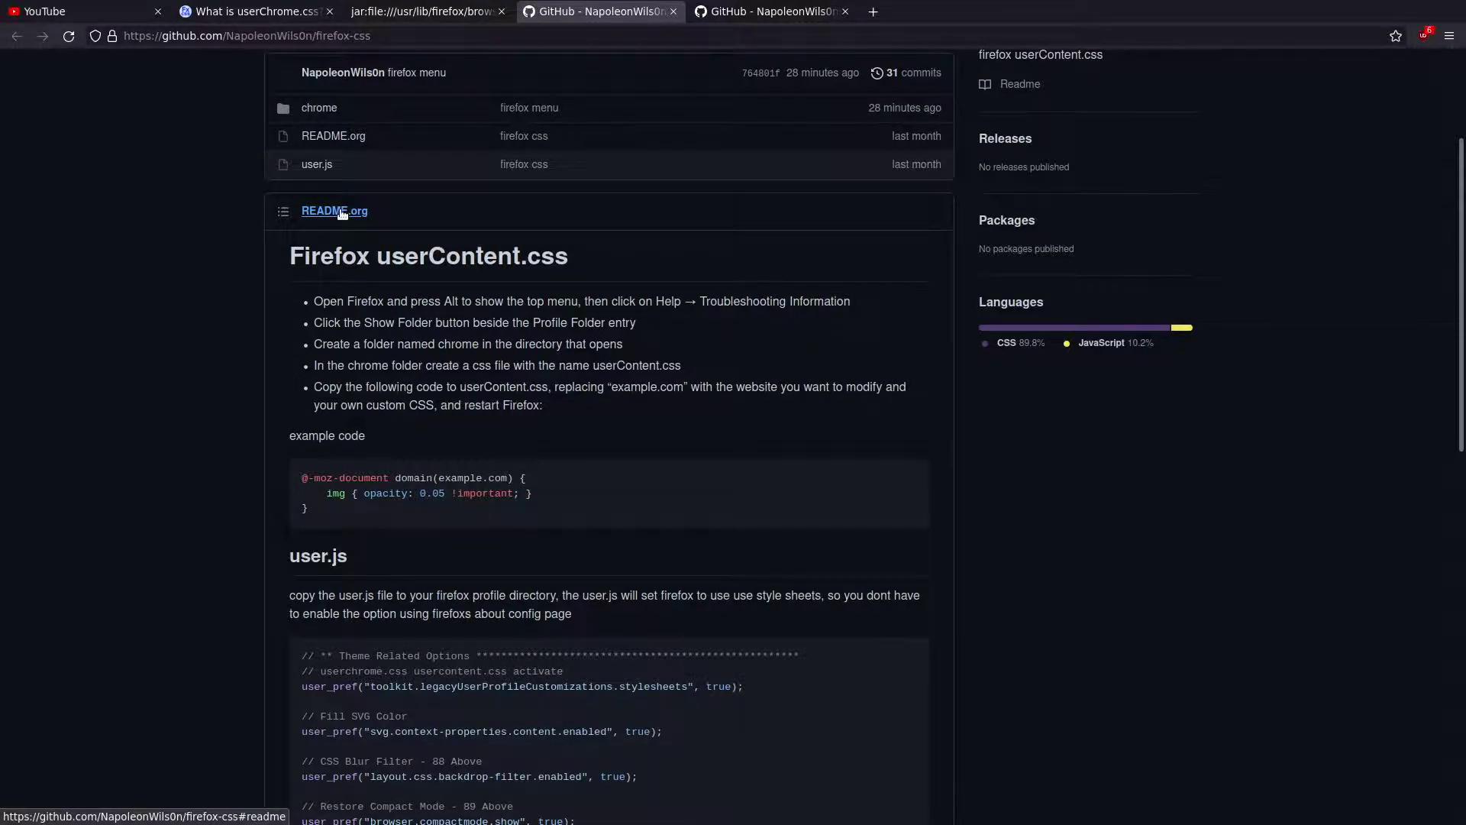
Step: Switch to the terminal and list the contents of ~/.mozilla/firefox
key(super+2)
text(ls ~)
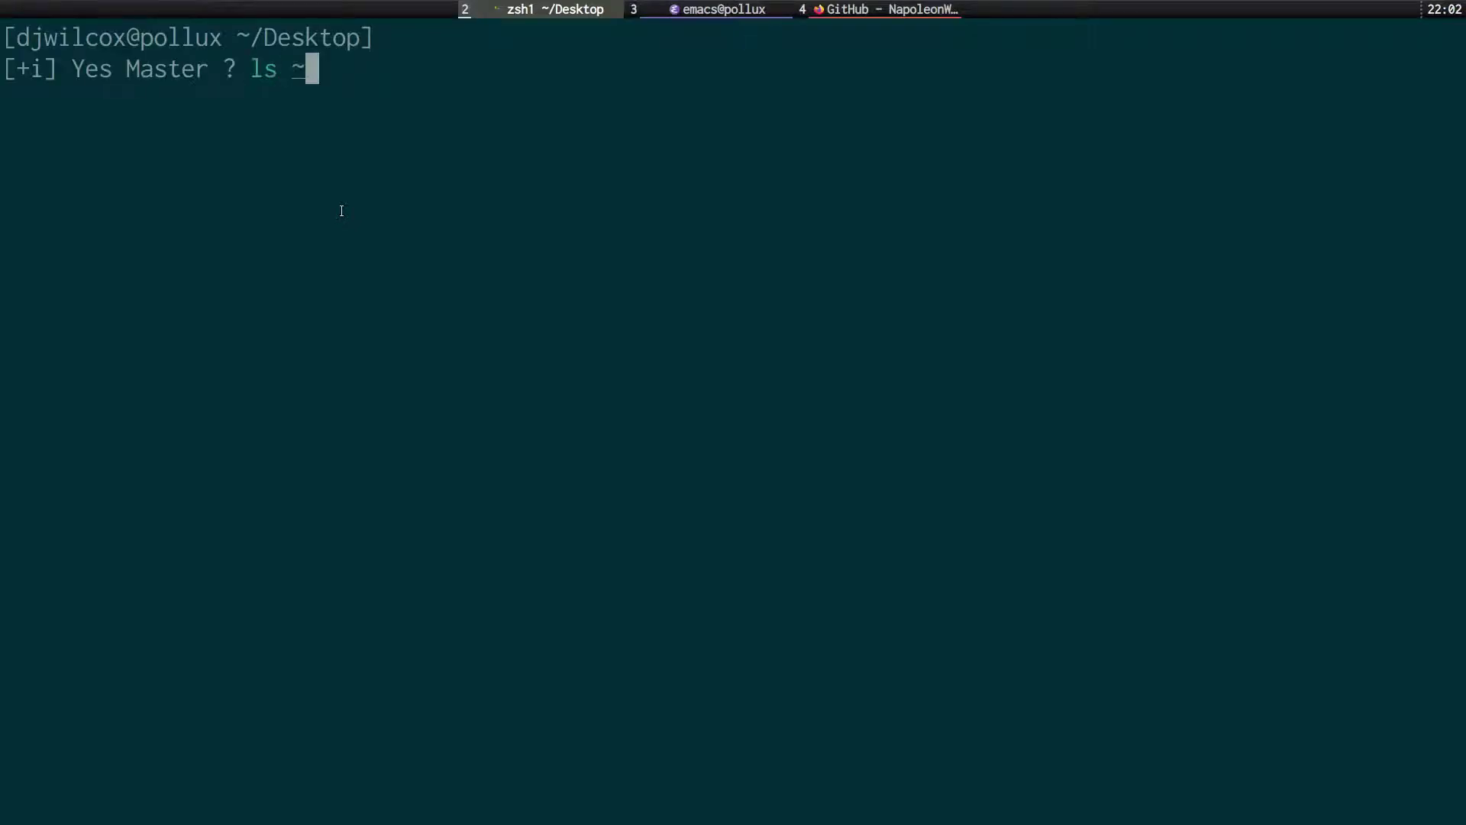
text(/.moz)
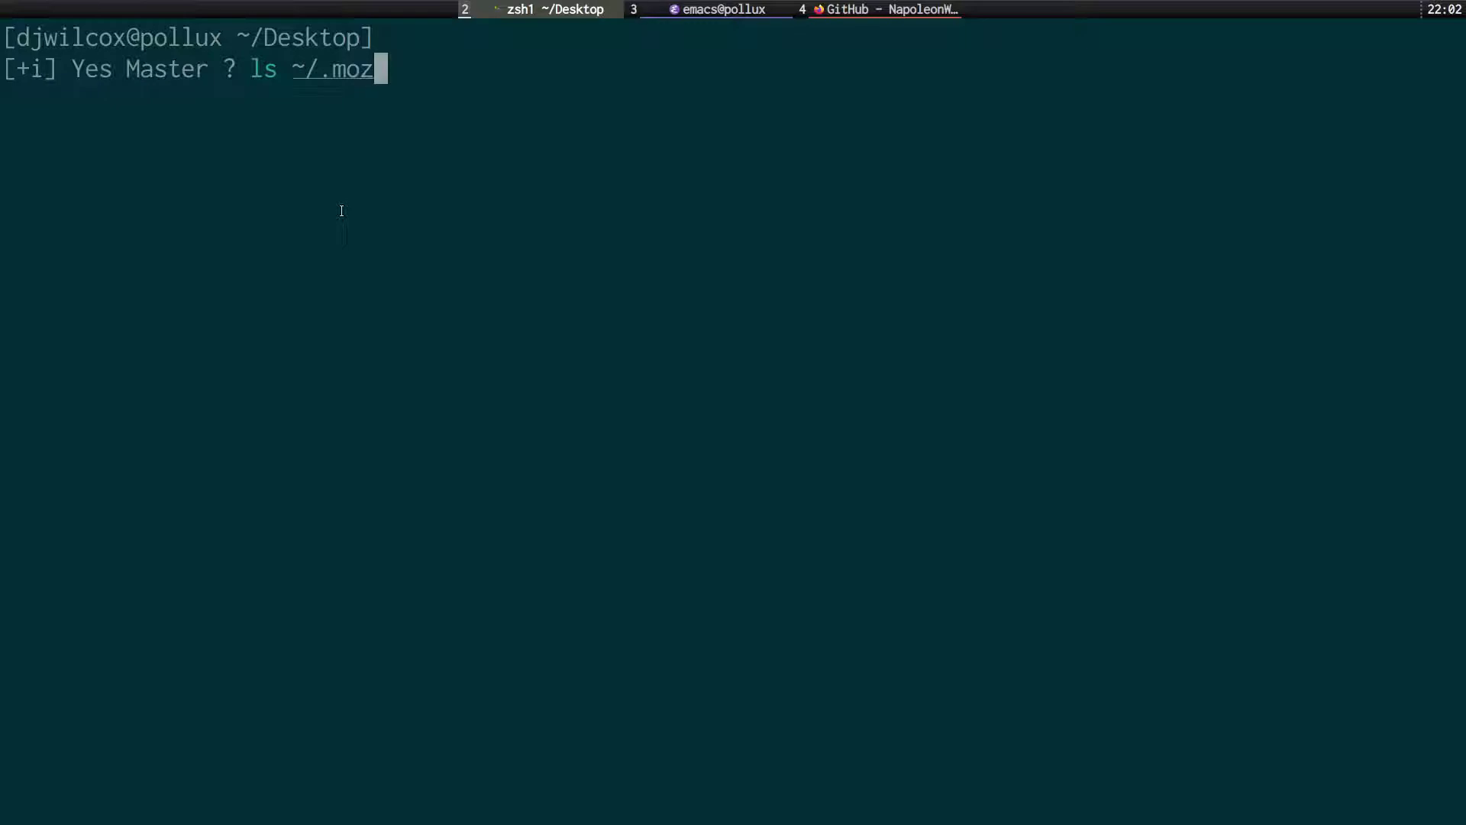
key(Tab)
text(fi)
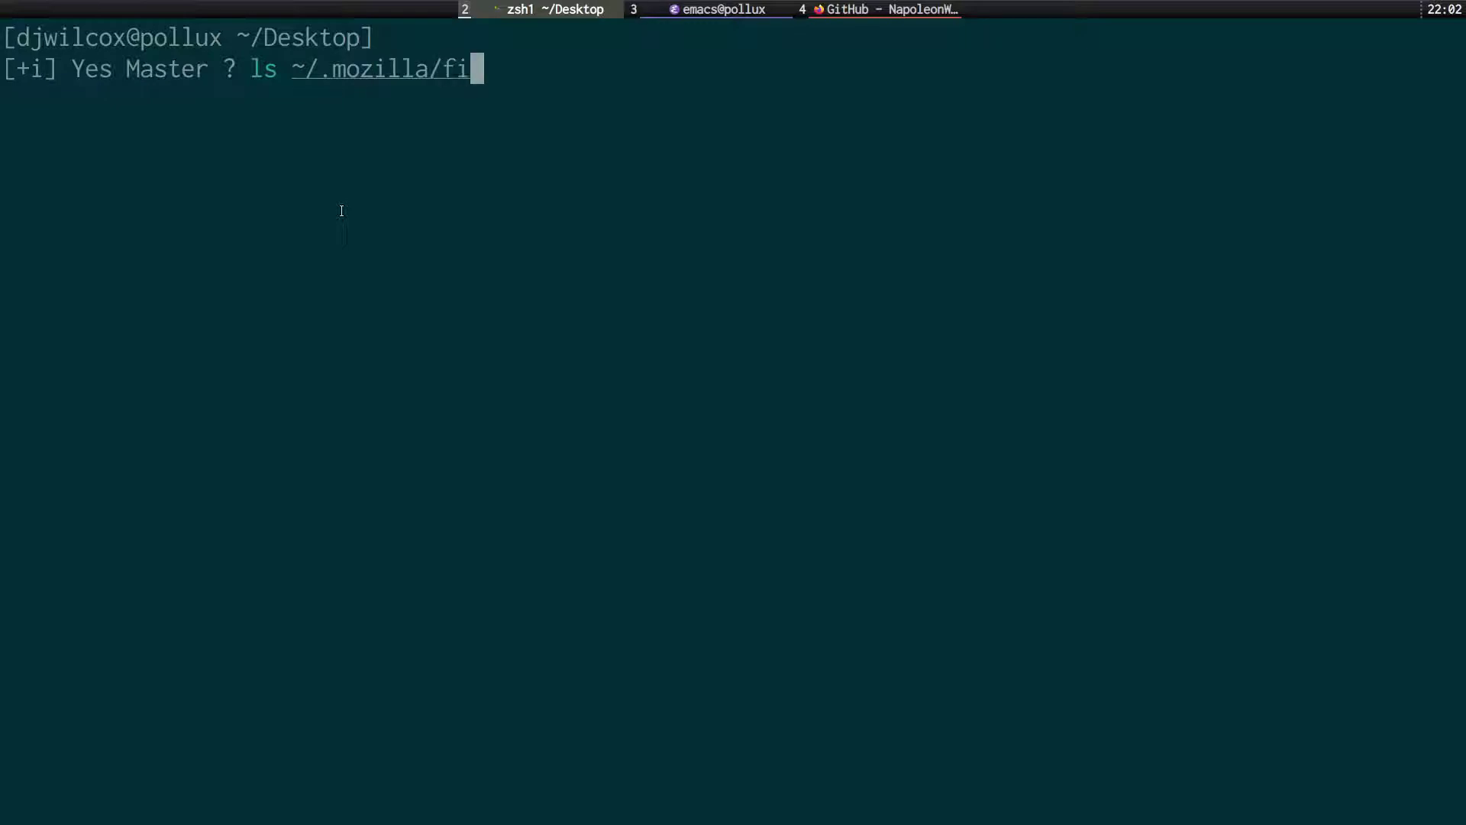
key(Tab)
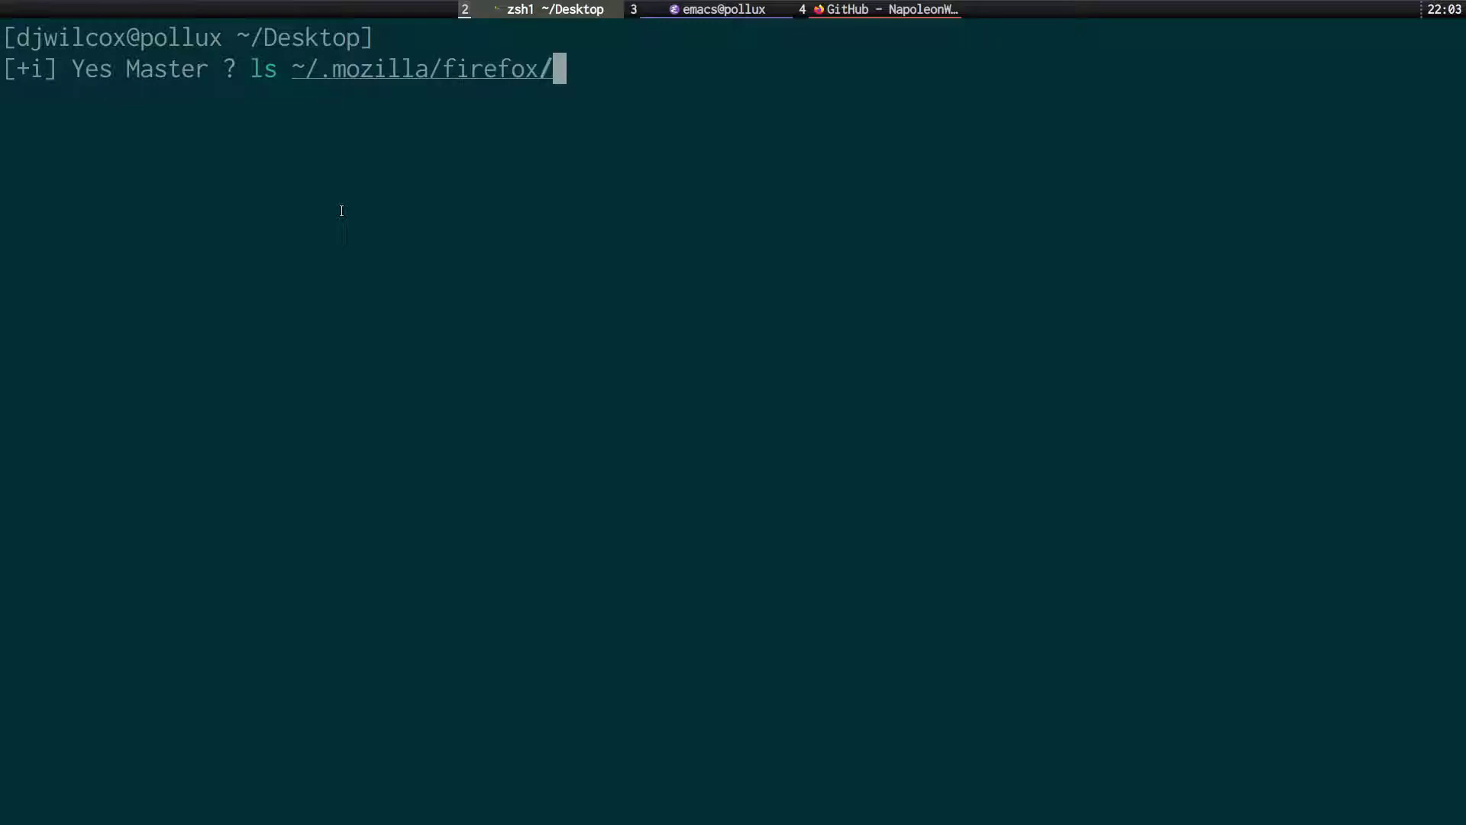
key(Return)
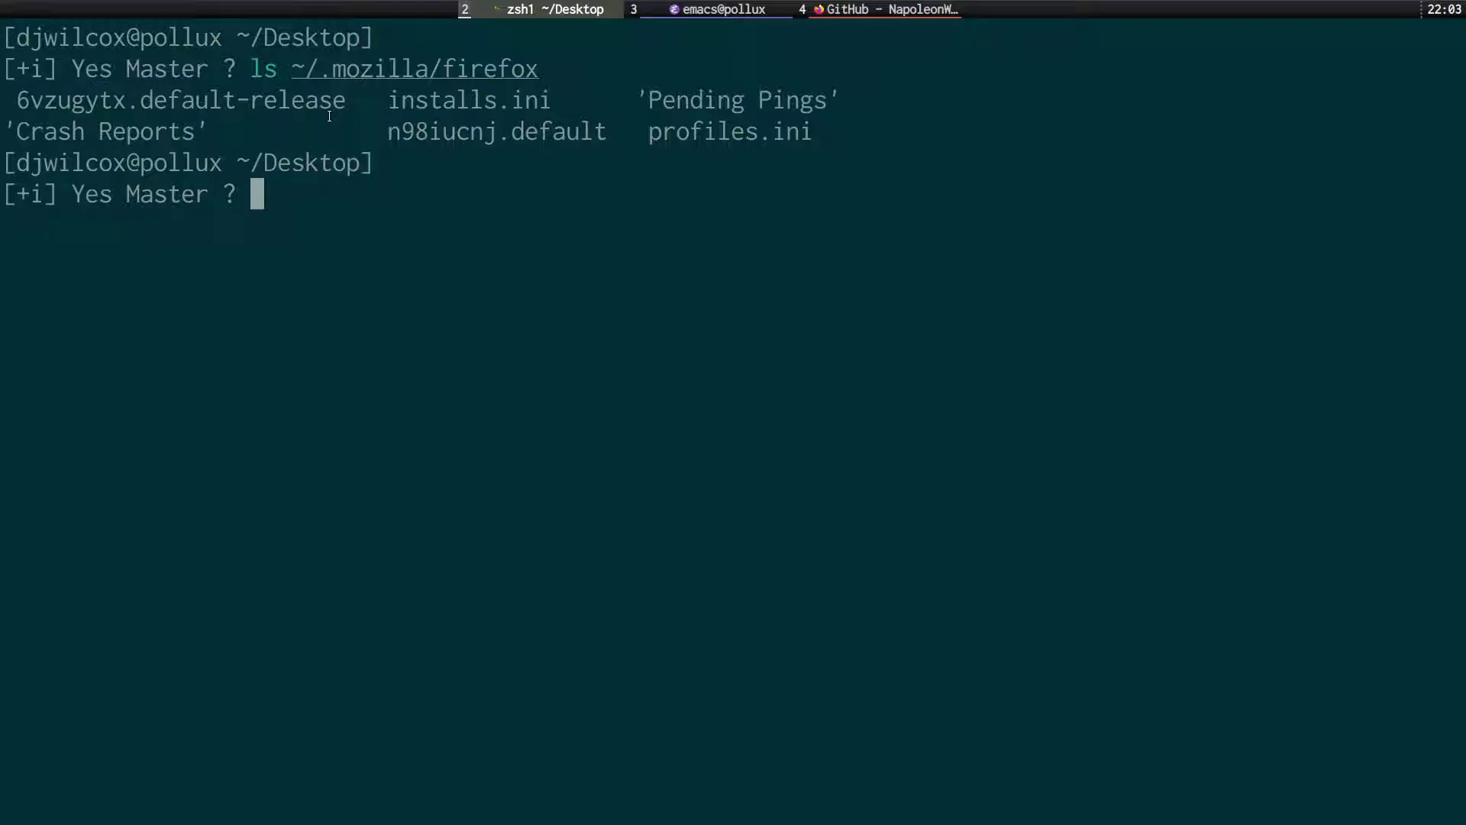
Step: List the contents of ~/.mozilla/firefox/6vzugytx.default-release and highlight the chrome folder and user.js in the listing
key(Up)
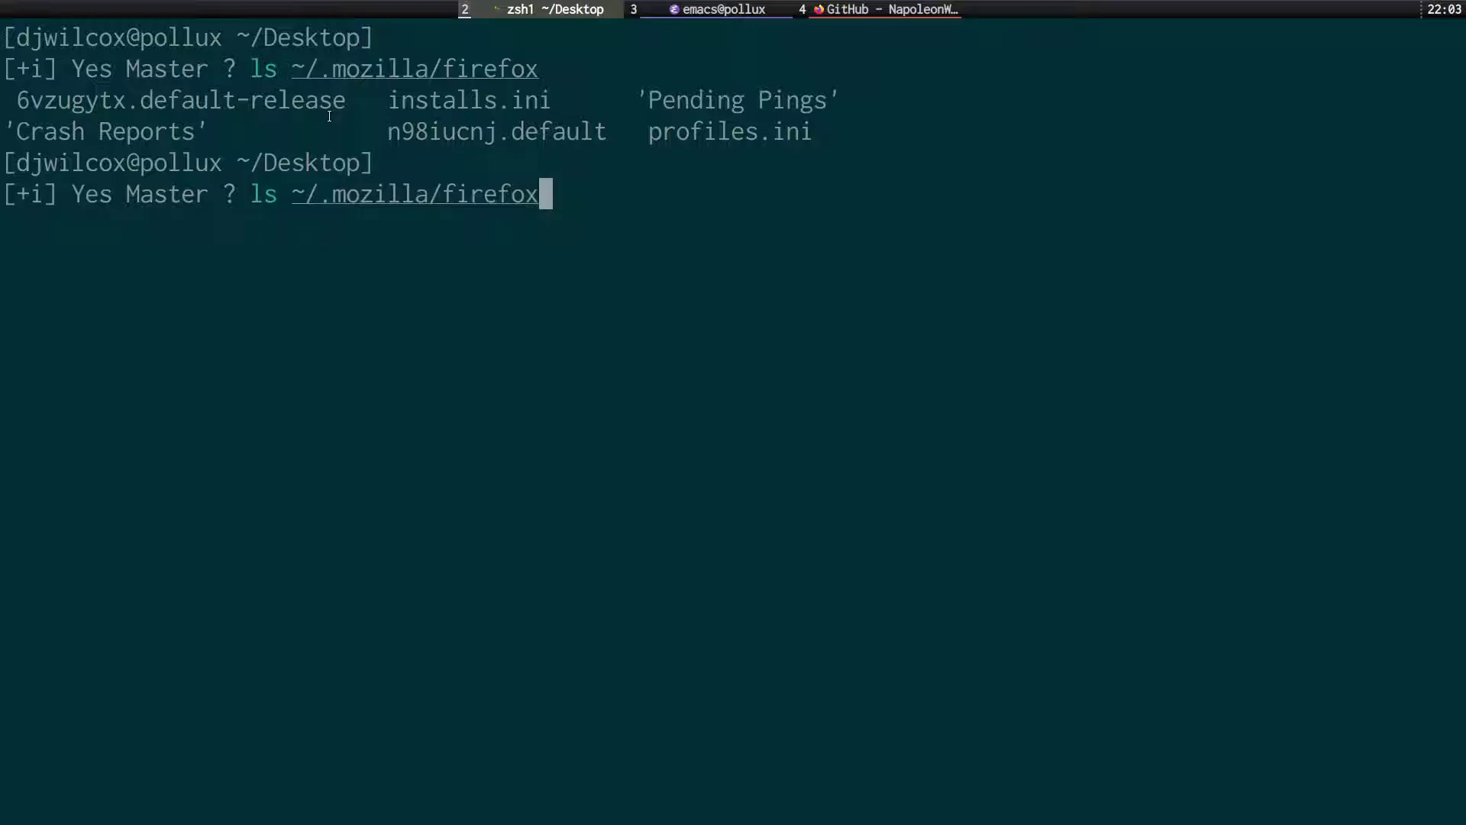
text(/)
text(6)
key(Tab)
key(Return)
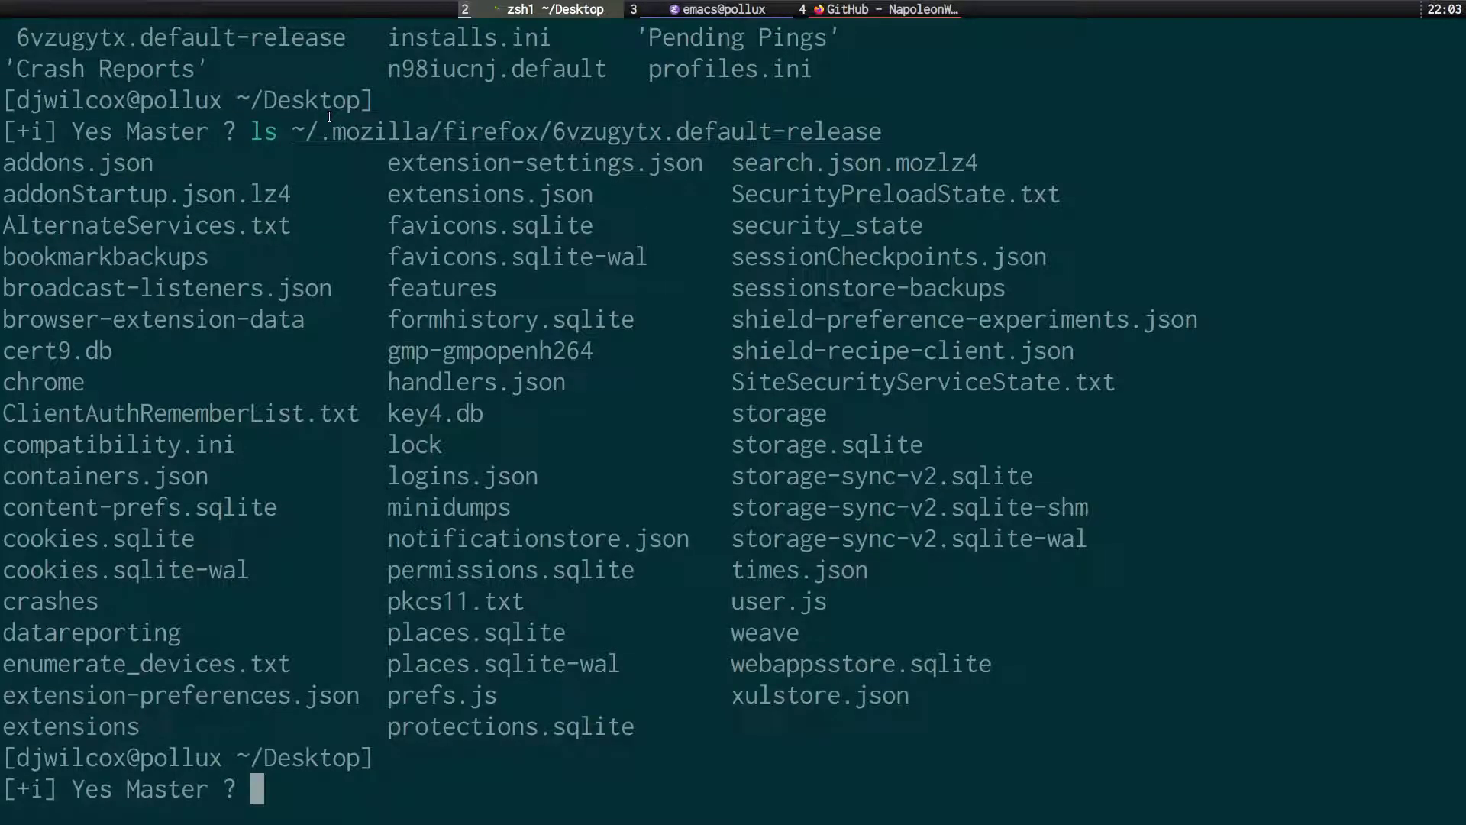
double_click(77, 383)
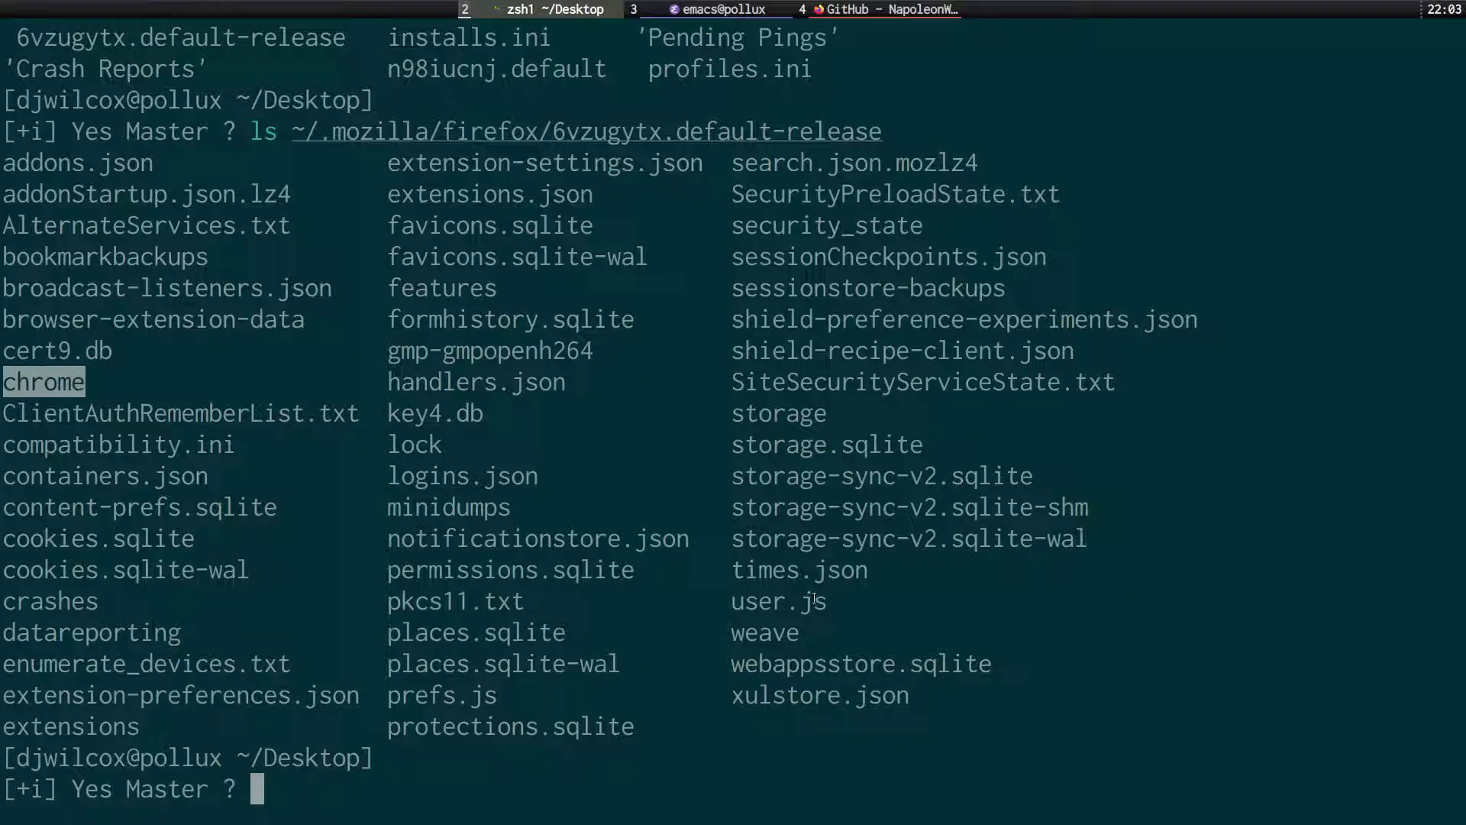
drag(830, 601, 732, 601)
click(753, 603)
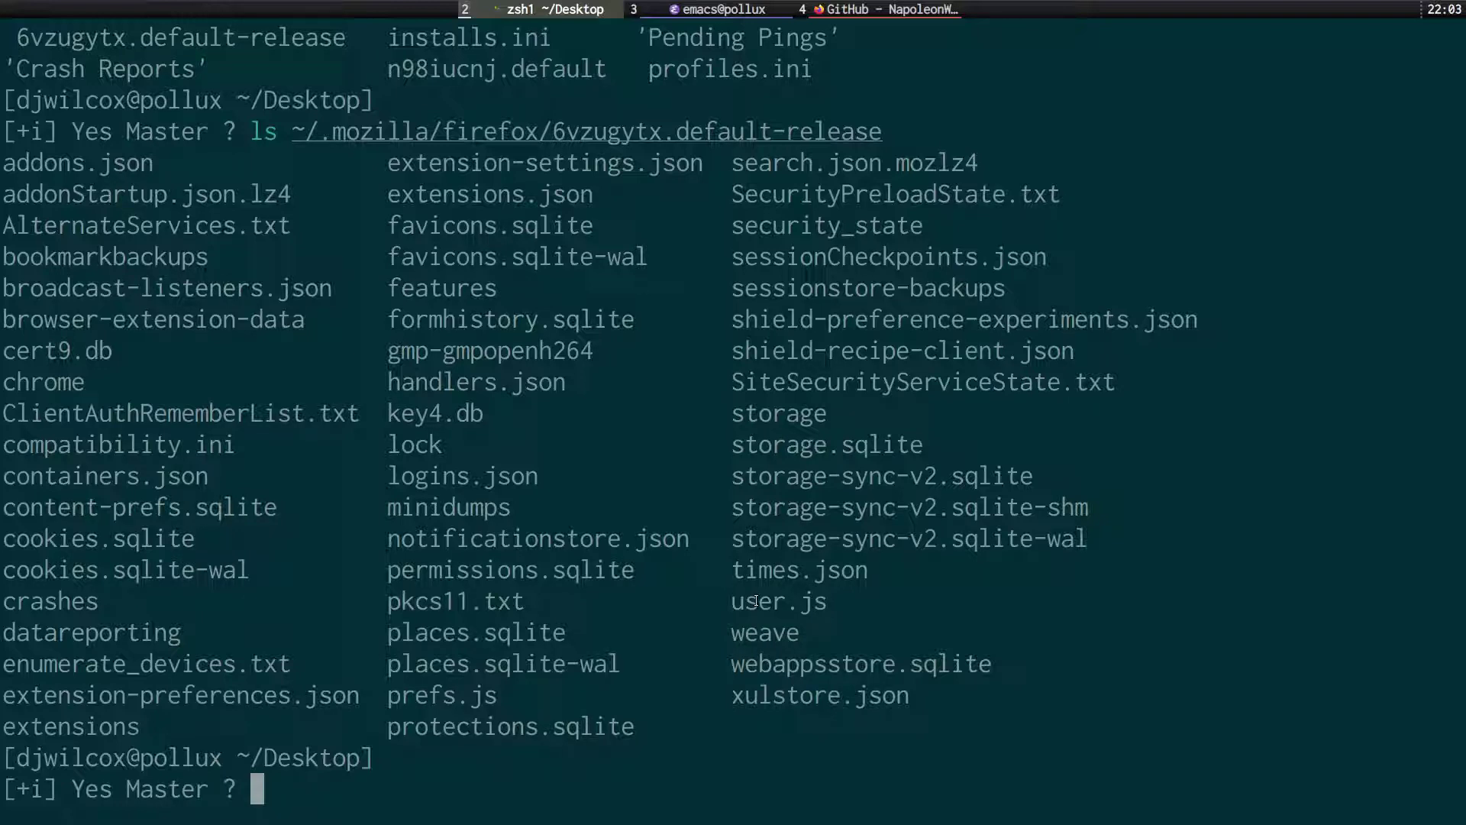
Step: Switch back to Firefox and open the firefox-css repository's user.js file in a new tab
key(super+4)
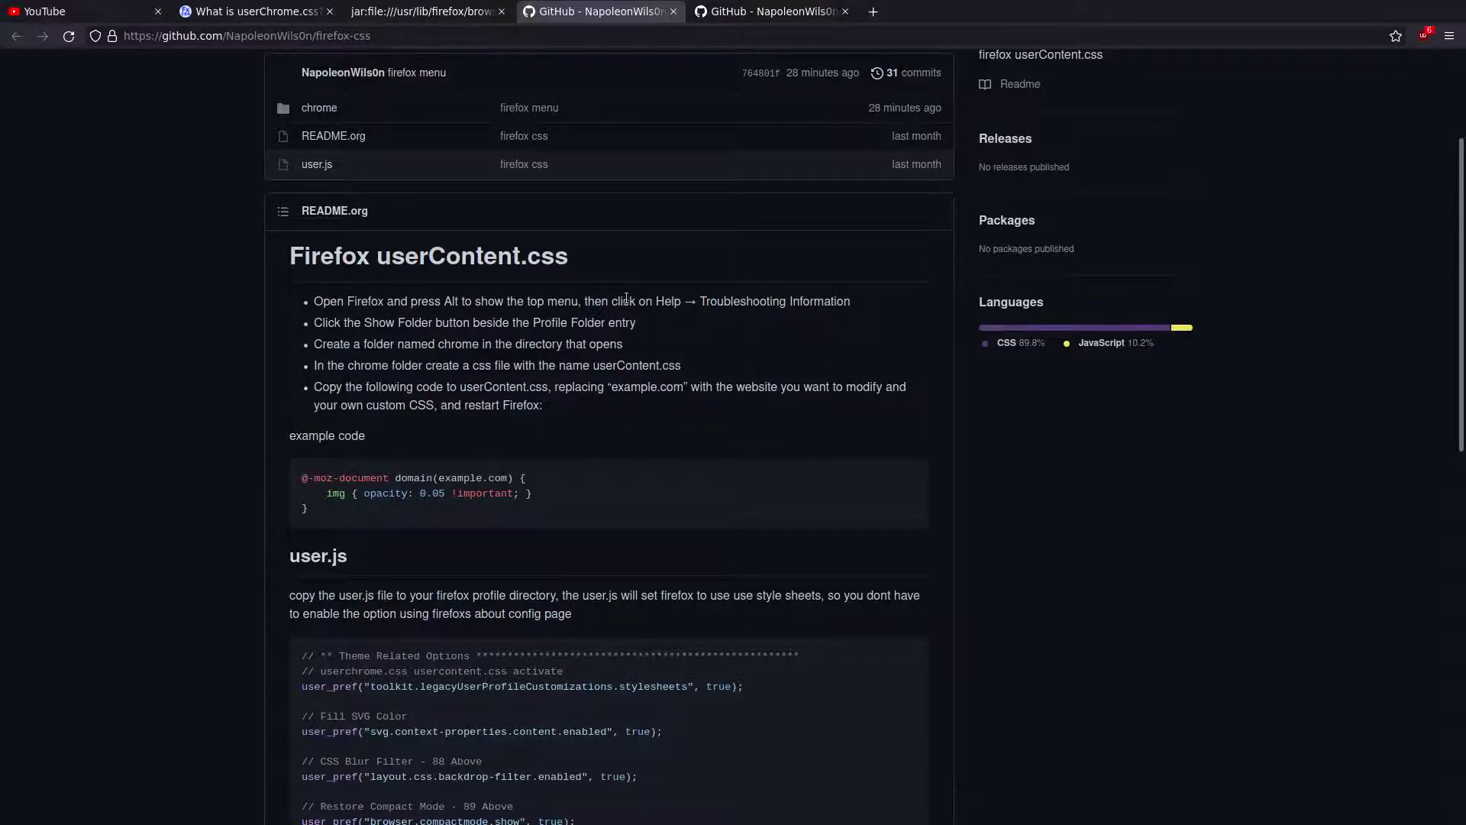
middle_click(319, 164)
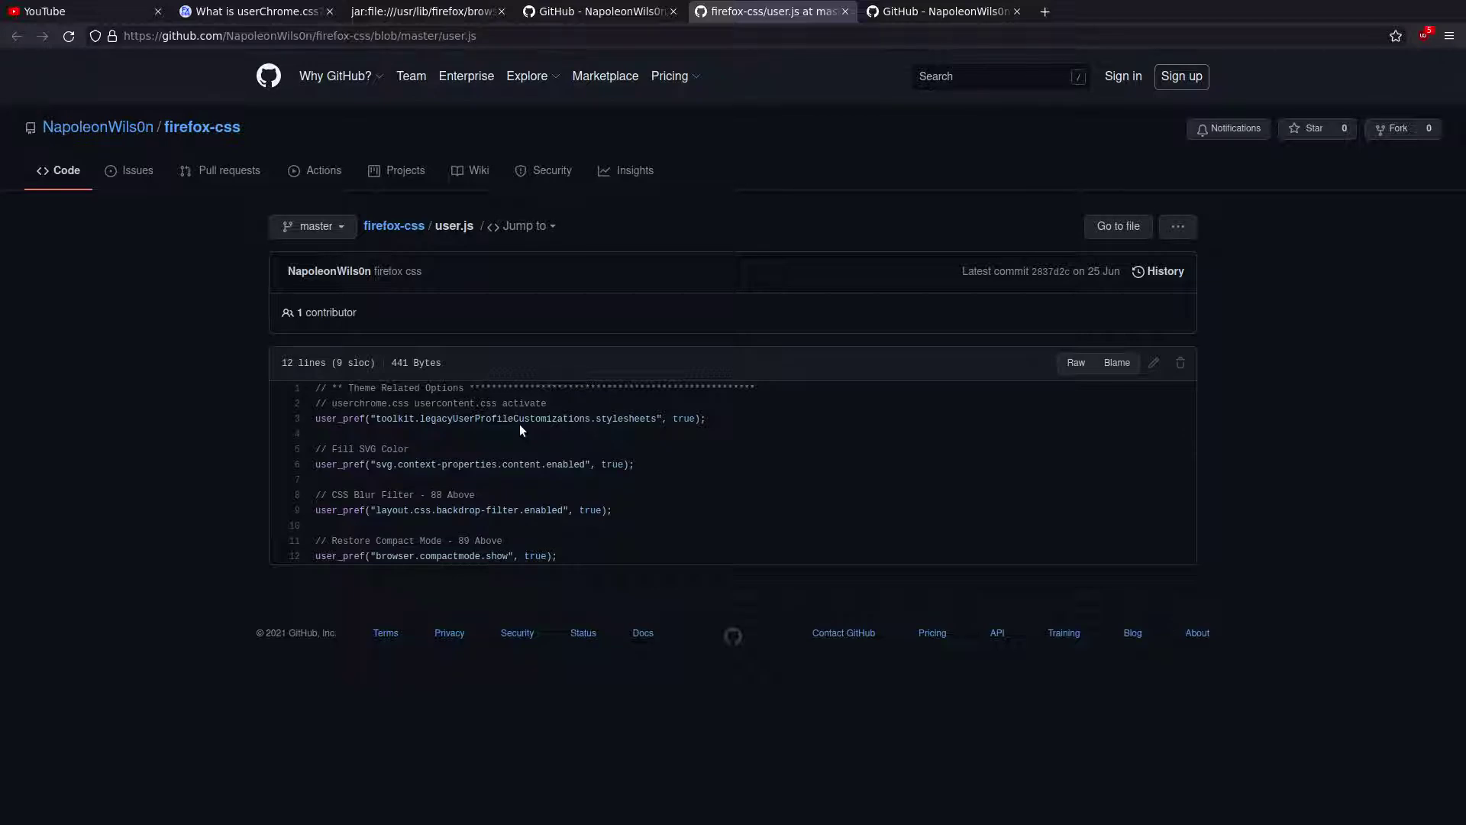
Step: Open about:config in a new tab, search for "legacy" to check toolkit.legacyUserProfileCustomizations.stylesheets, and close the tab
key(ctrl+t)
text(a)
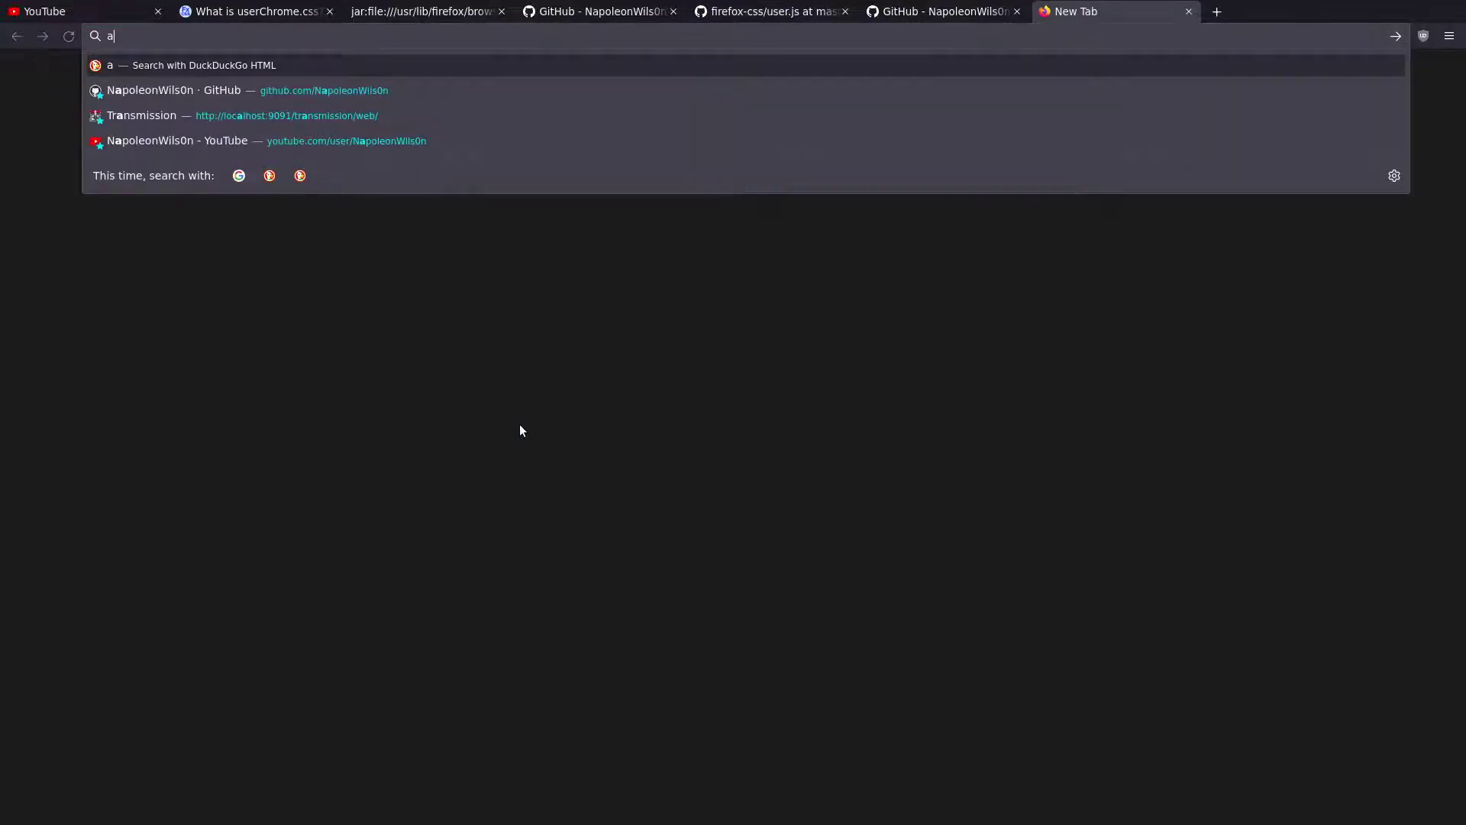
text(bout:config)
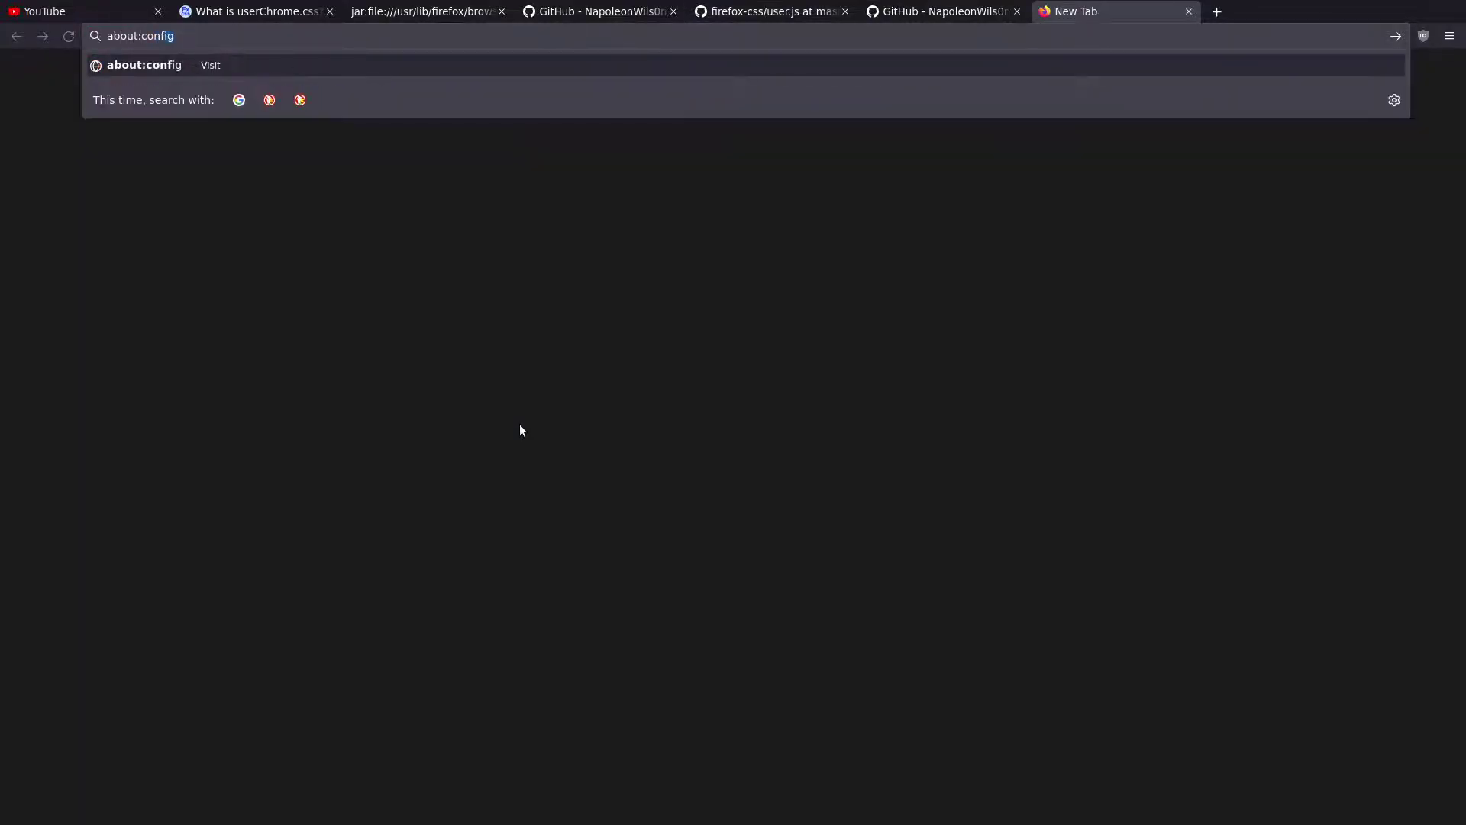
key(Return)
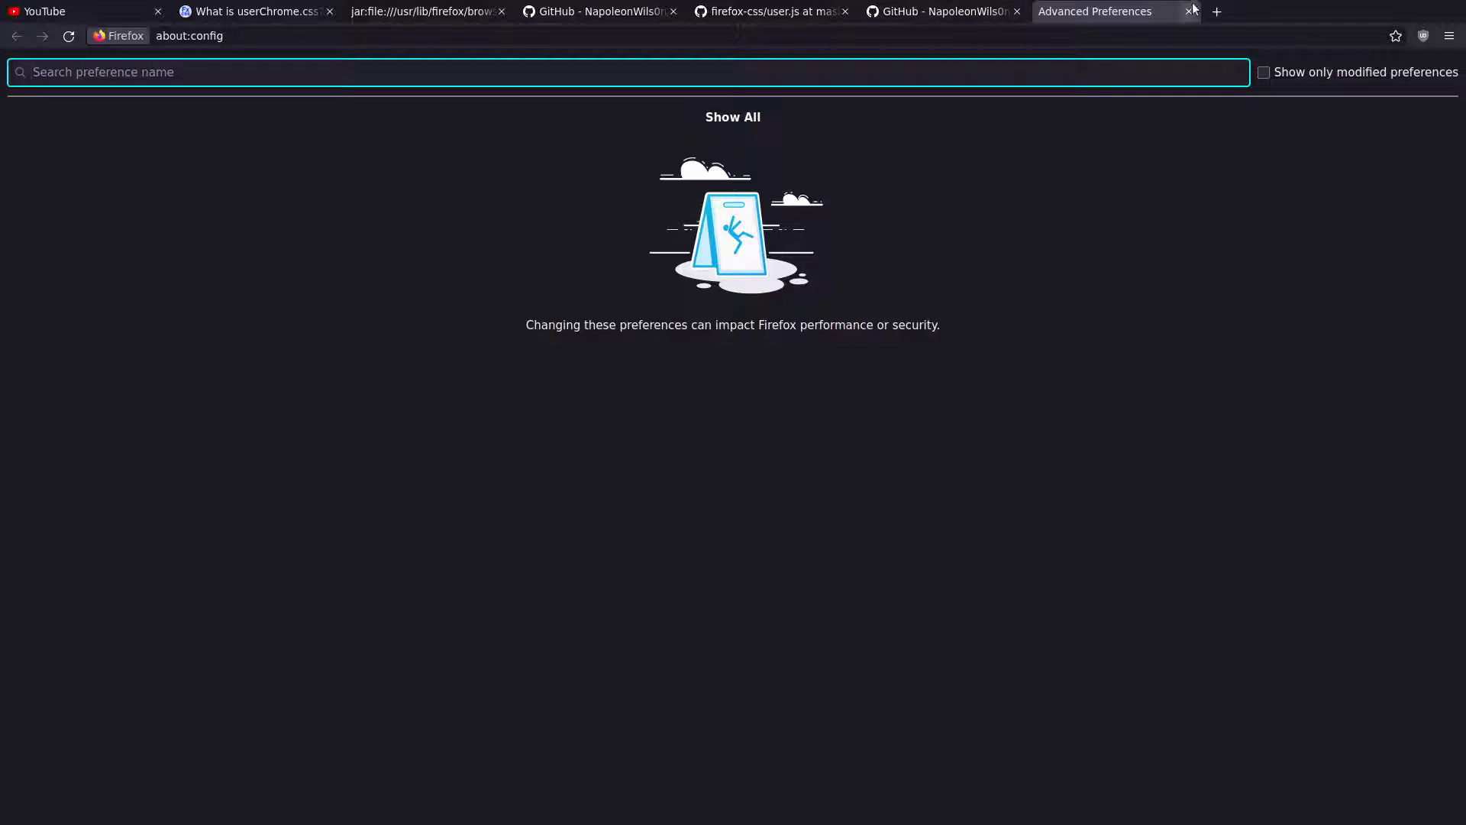
text(l)
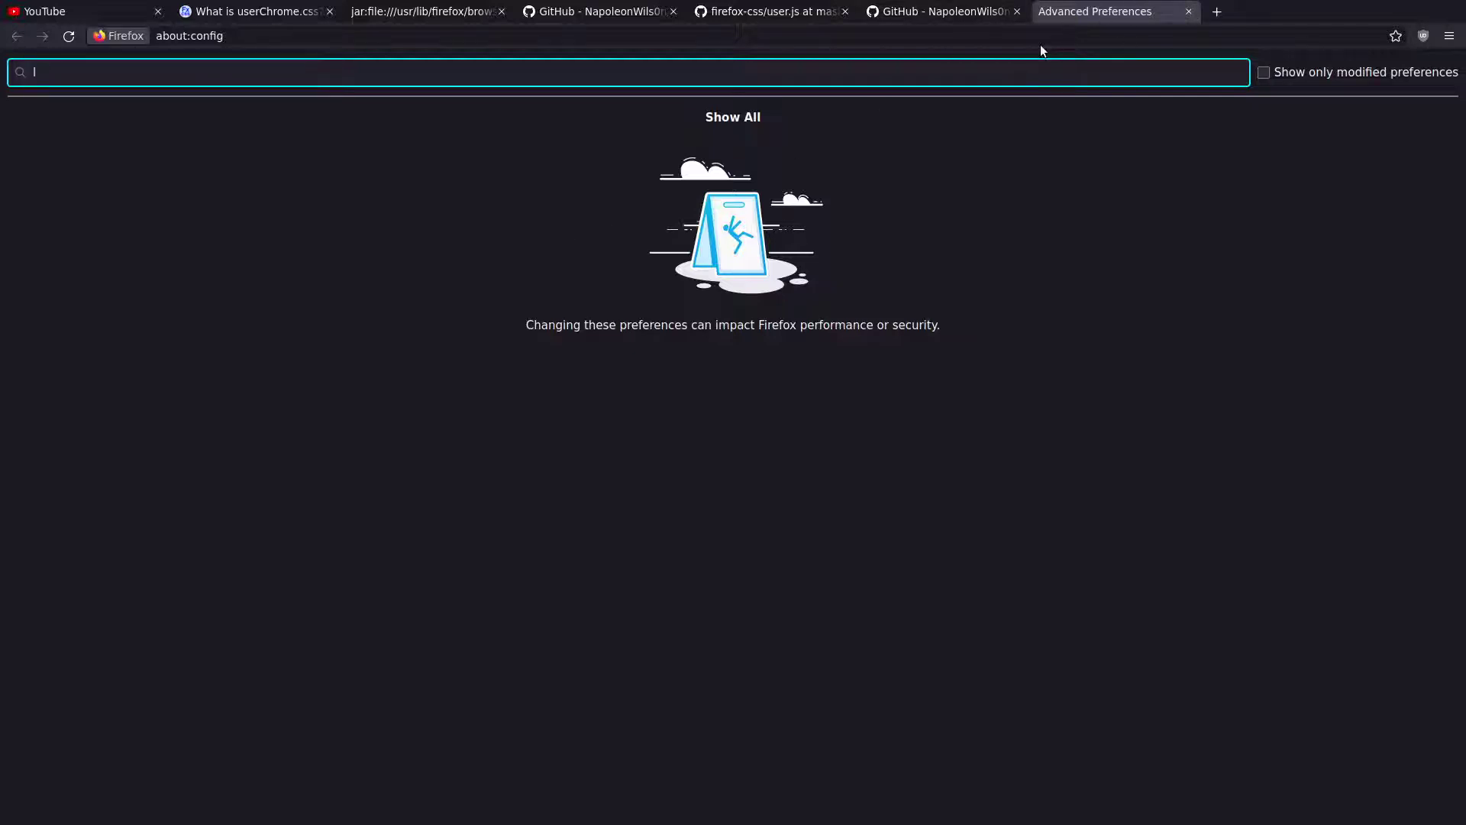
text(egacy)
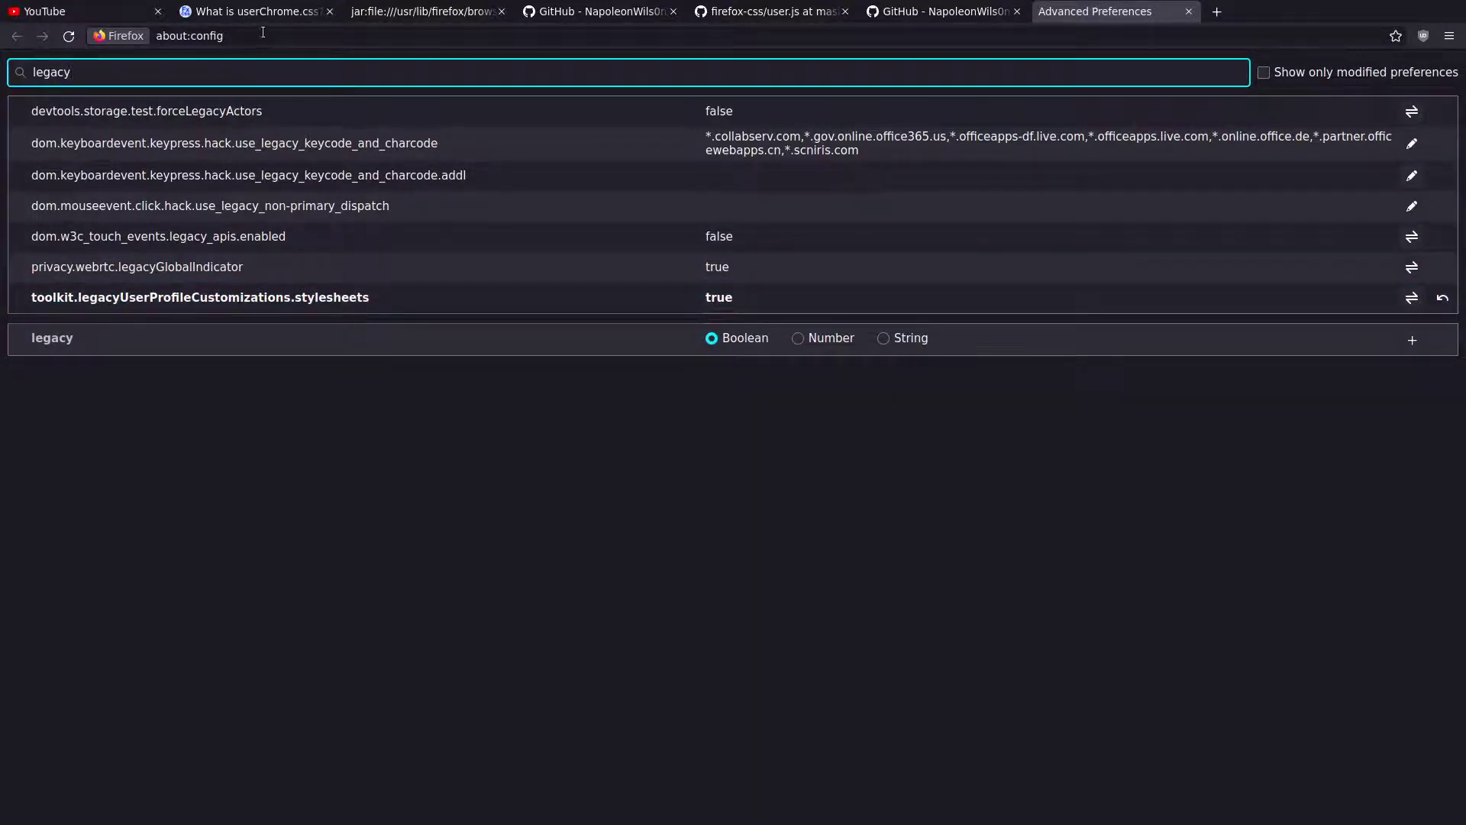
click(1188, 11)
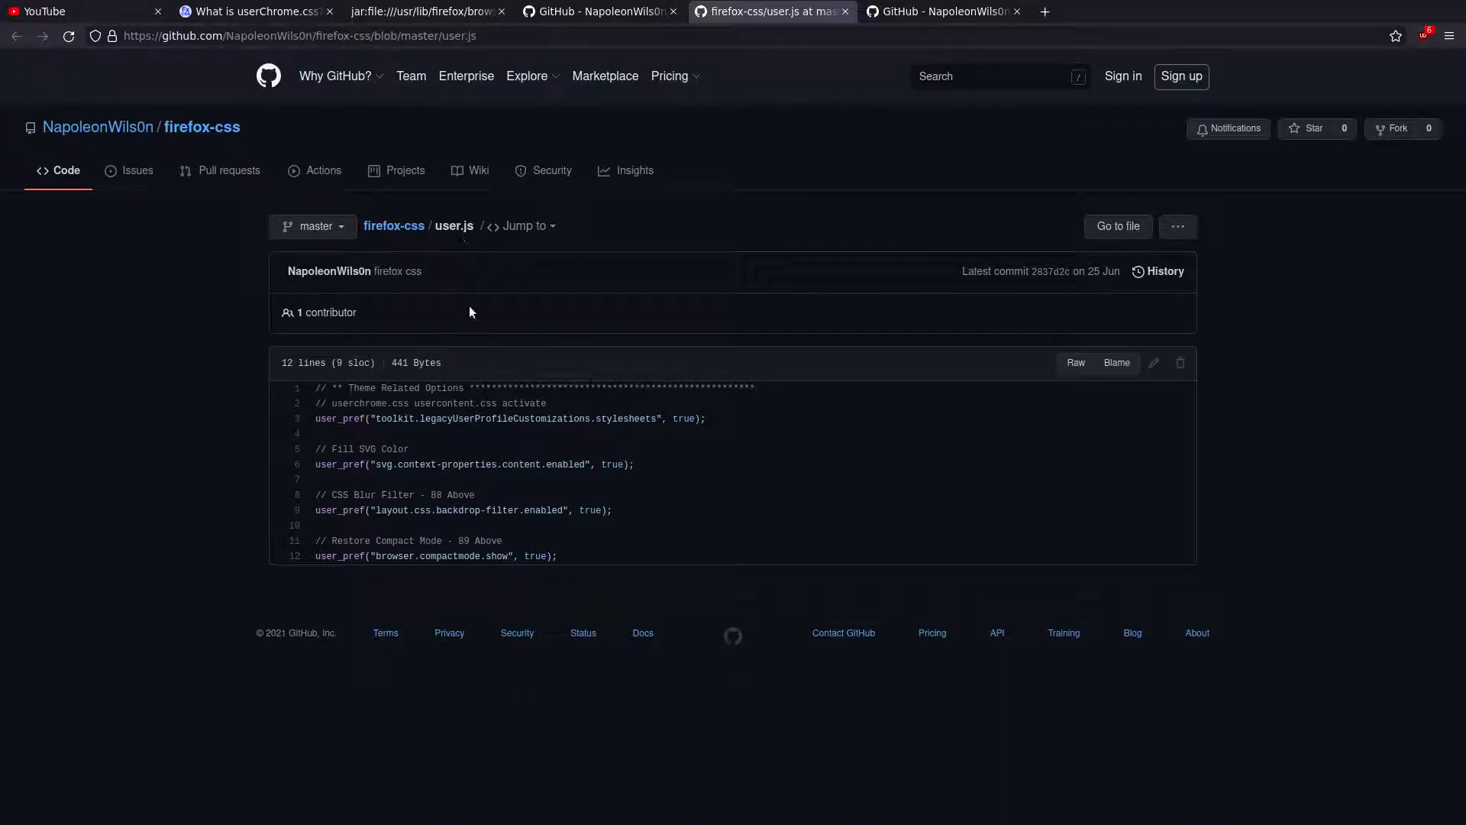
Step: Highlight and read the toolkit.legacyUserProfileCustomizations.stylesheets line in user.js at an enlarged size, and close the file's tab
drag(689, 419, 309, 418)
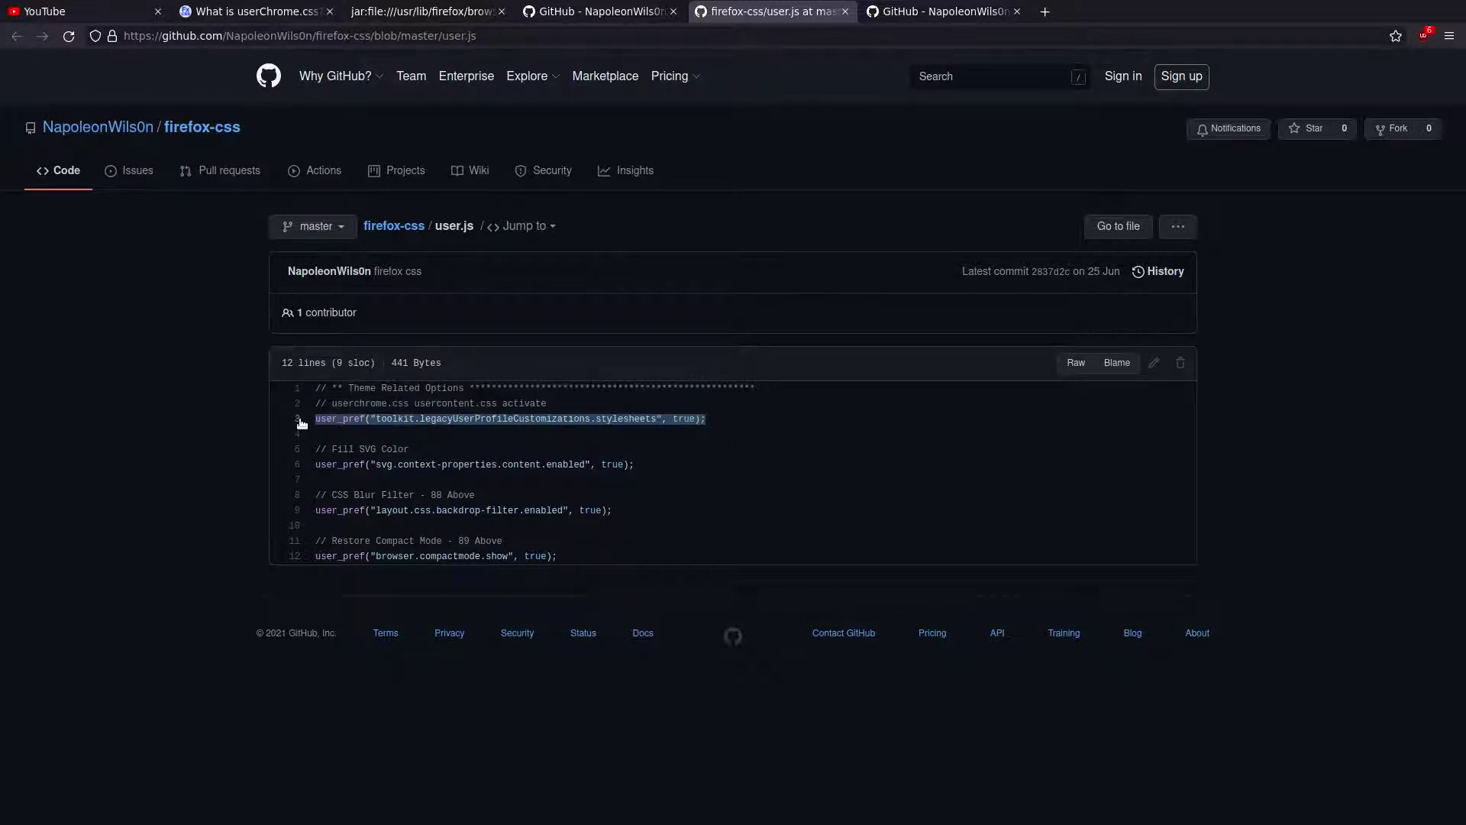
key(ctrl+plus)
key(ctrl+plus)
key(ctrl+plus)
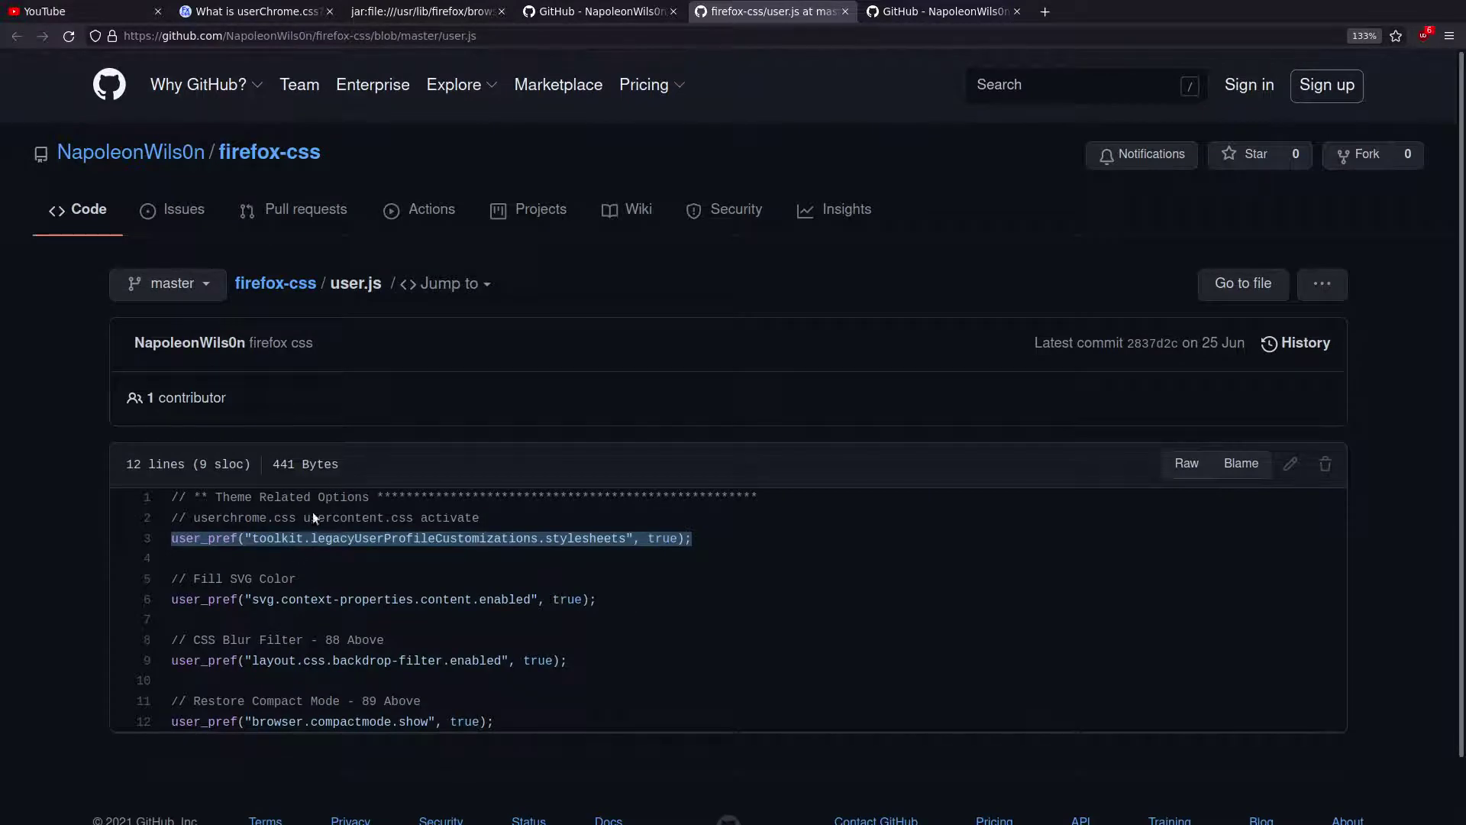
click(170, 549)
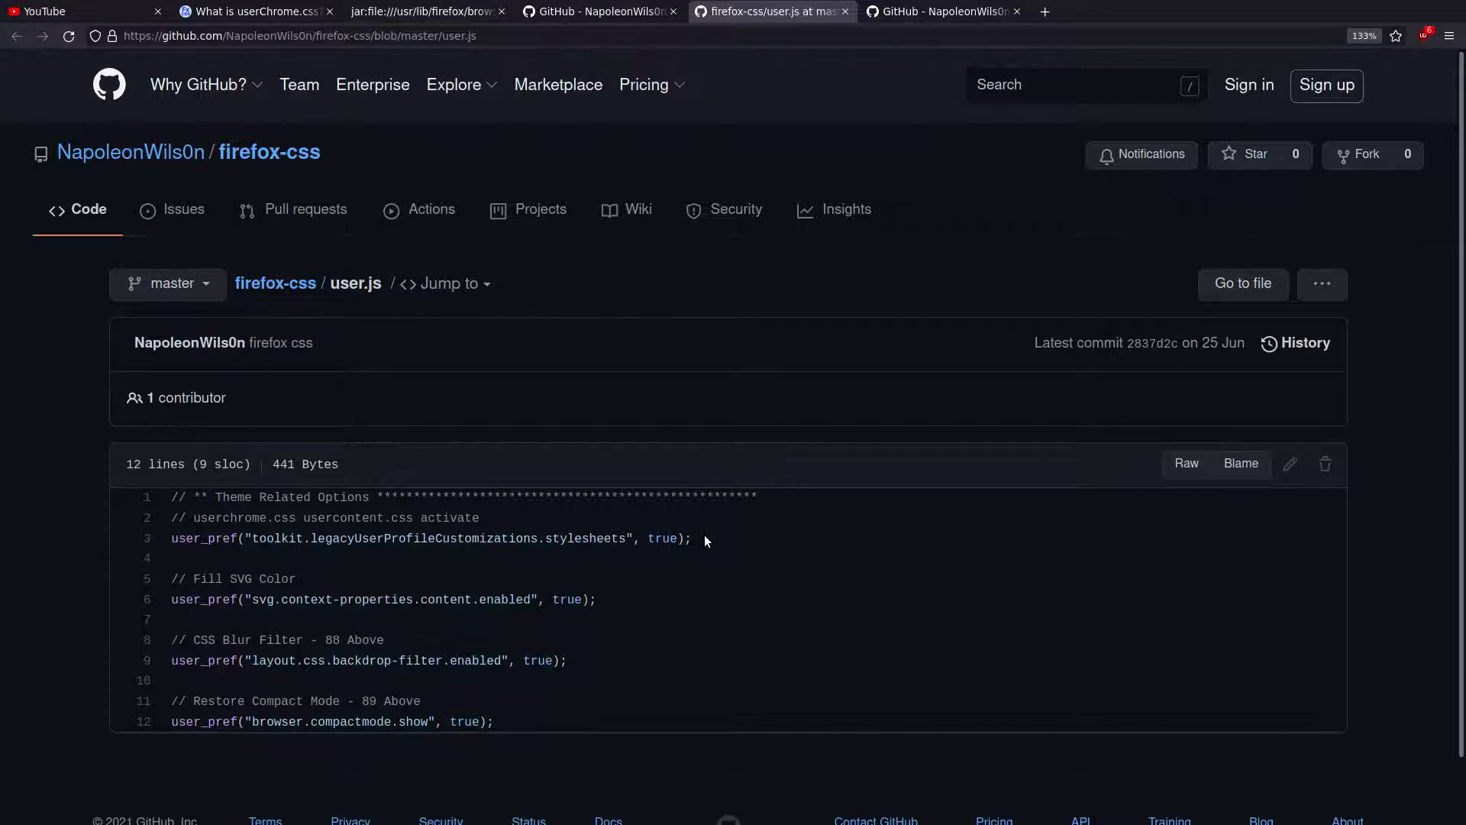
key(ctrl+minus)
key(ctrl+minus)
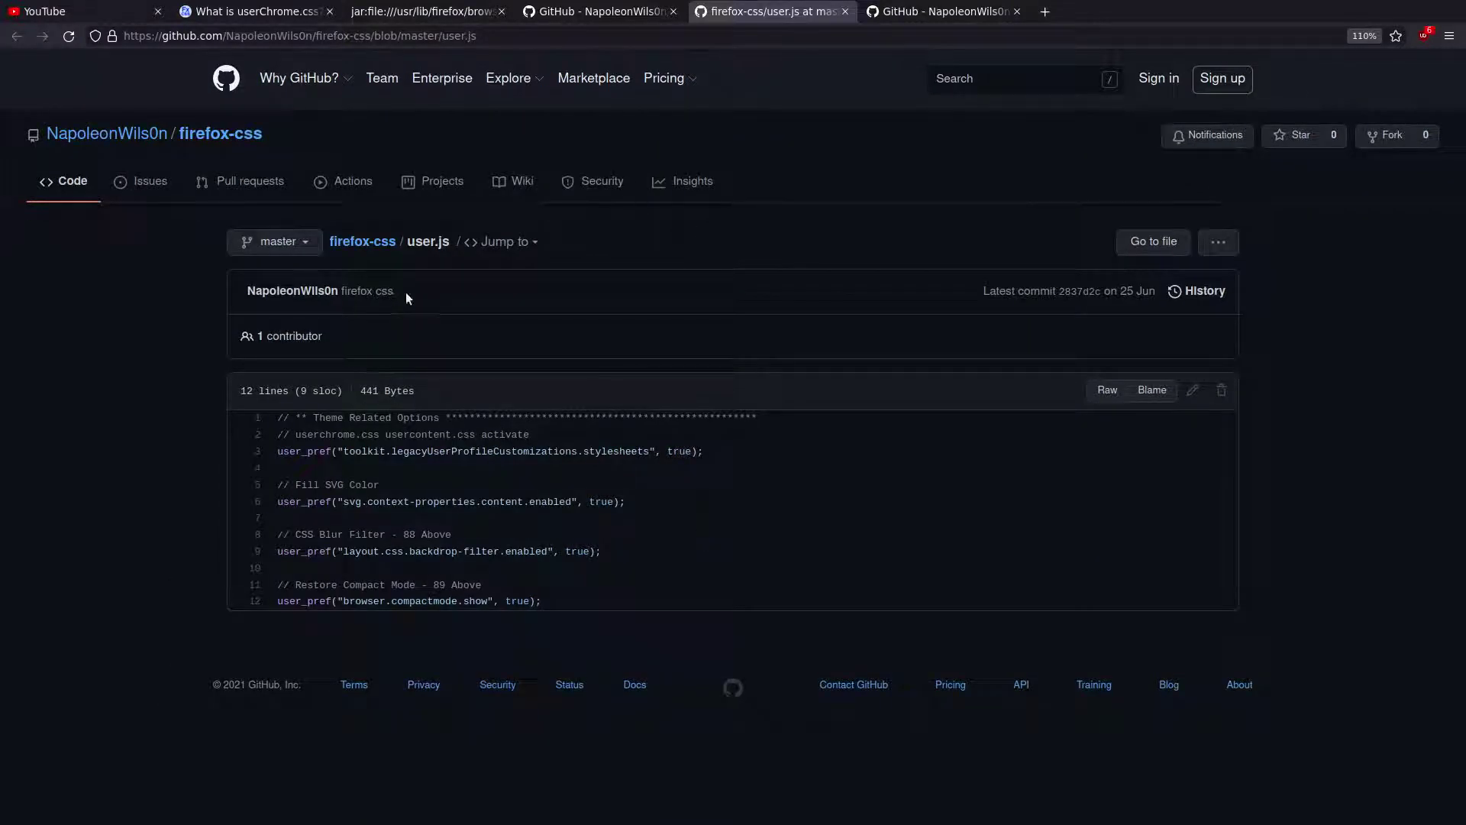
key(ctrl+w)
Step: Open userChrome.css from the chrome folder of the firefox-css repository
click(603, 13)
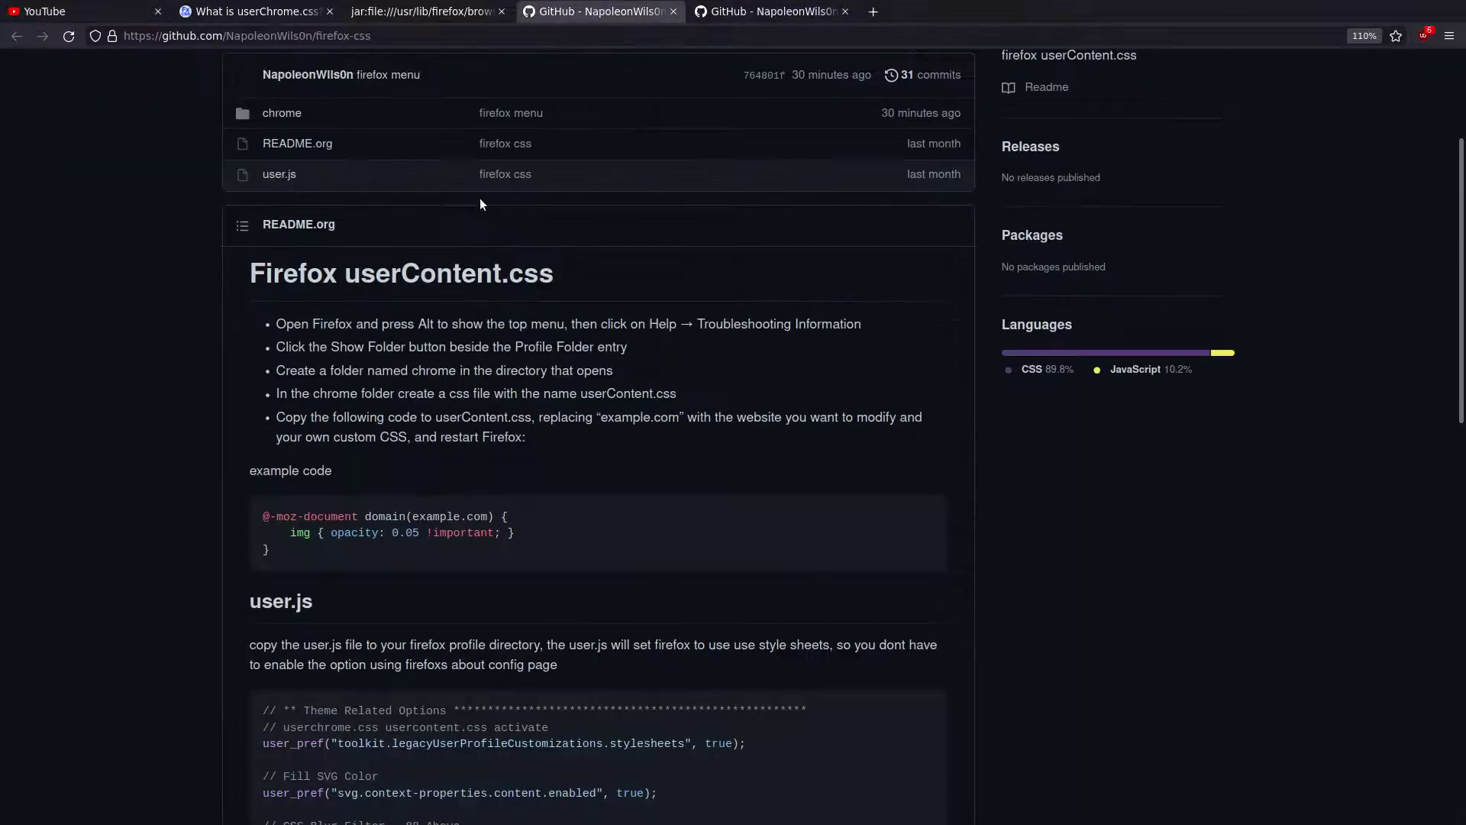
click(289, 113)
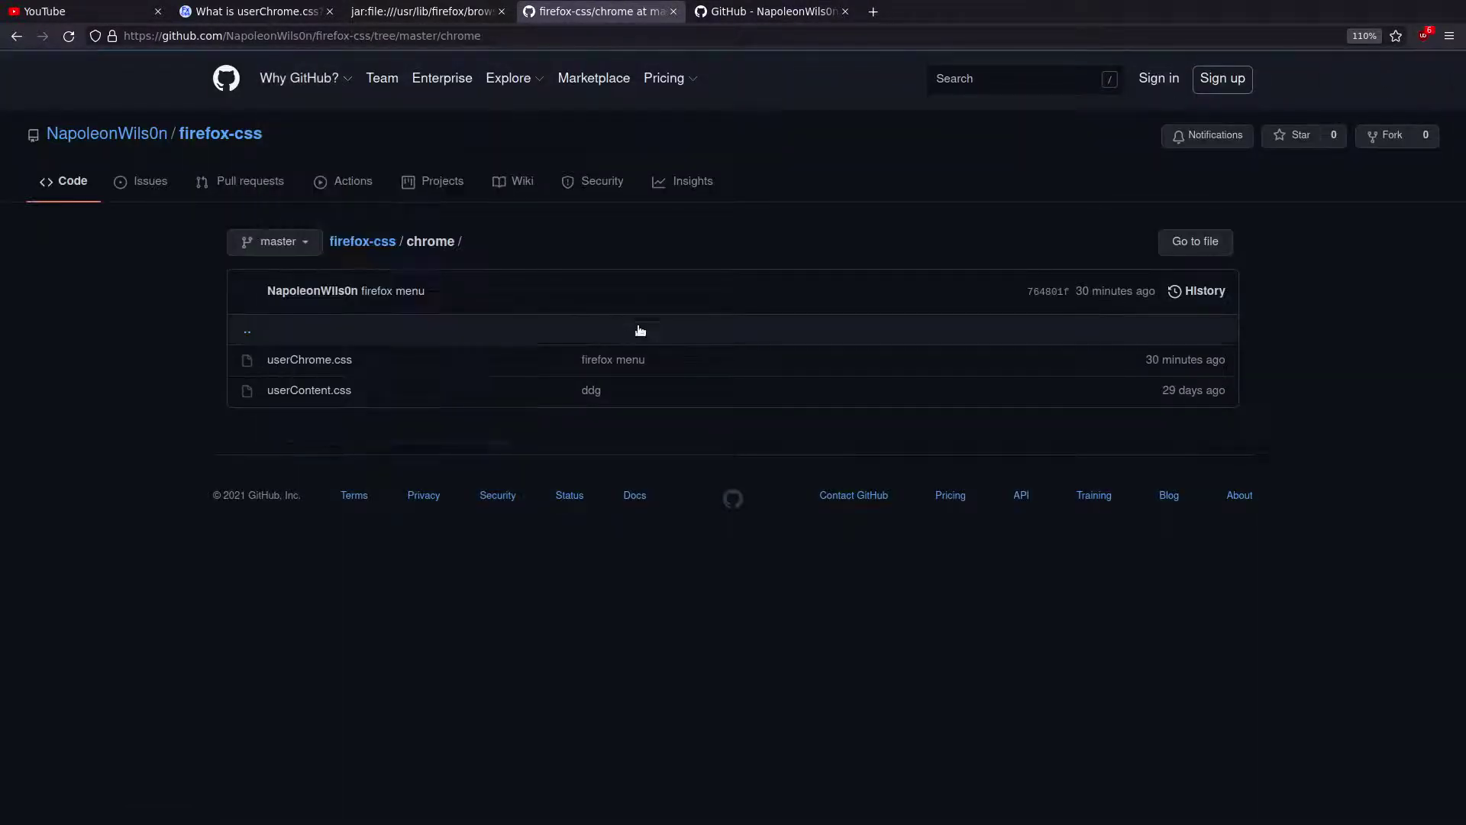
click(345, 361)
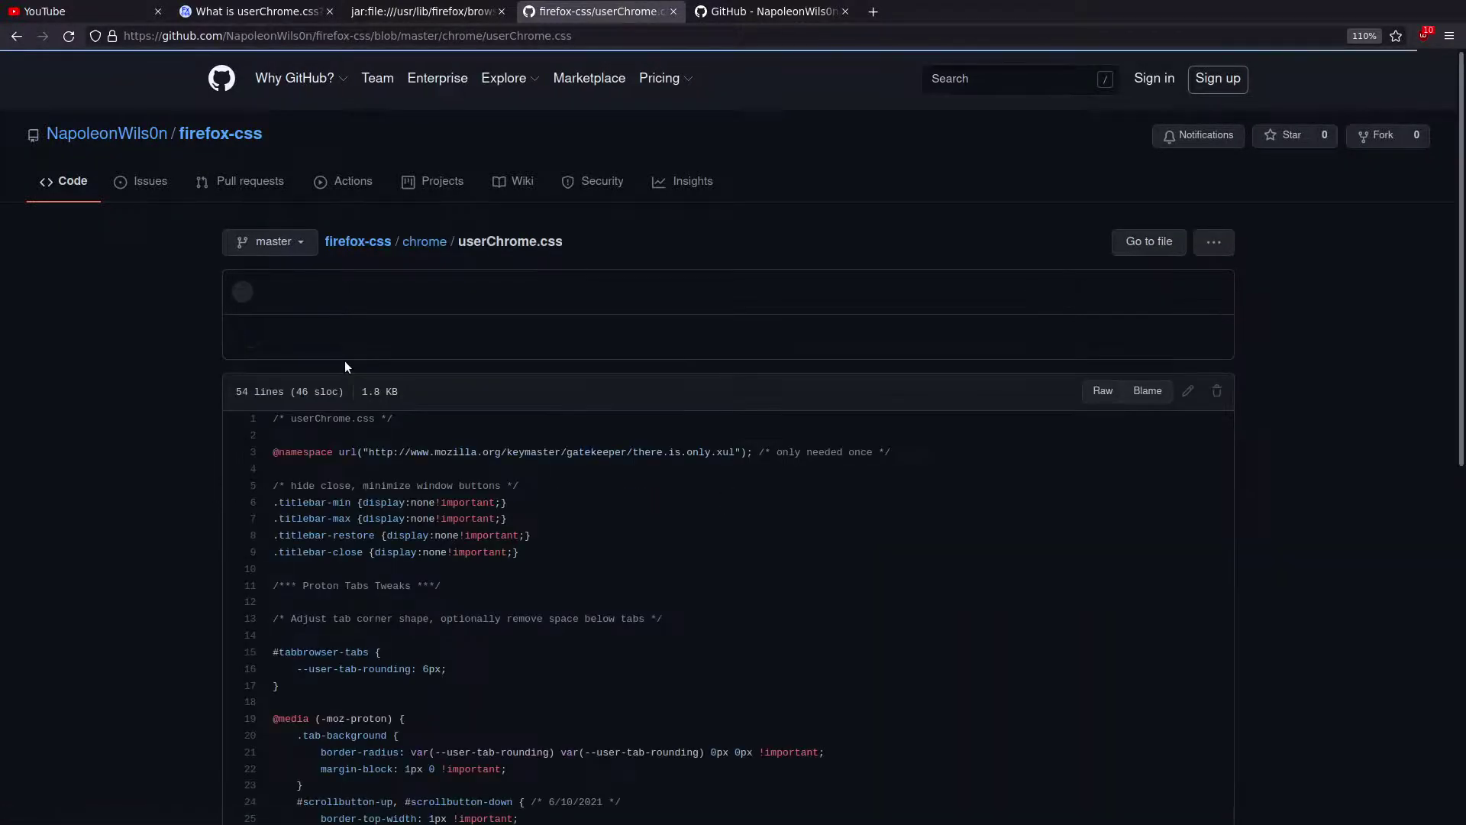
Step: Highlight the selectors under "Remove items from Firefox menu" in userChrome.css, and check the page's context menu against them
scroll(127, 490, down, 1)
scroll(127, 490, down, 8)
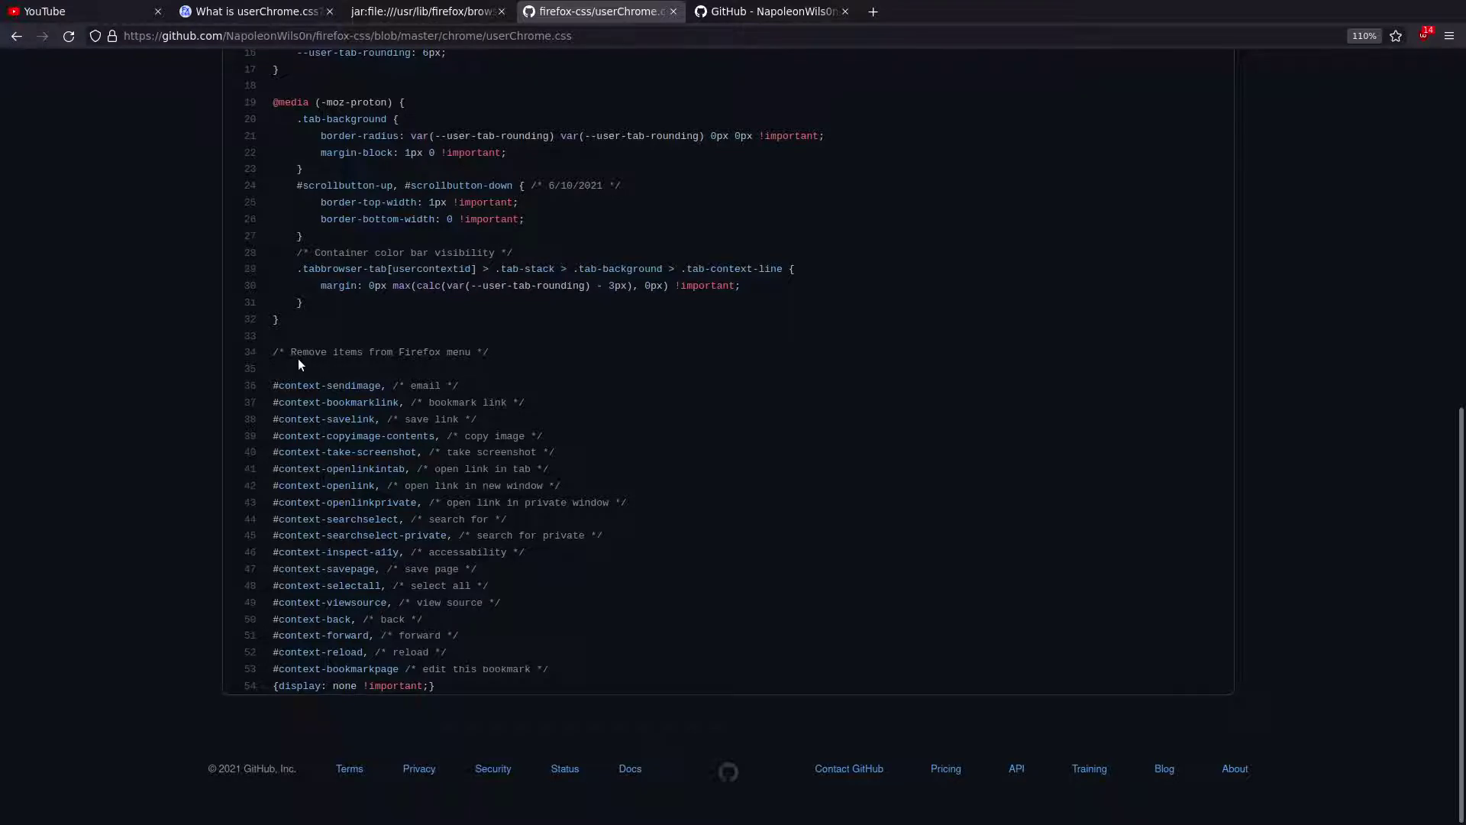
drag(282, 371, 588, 680)
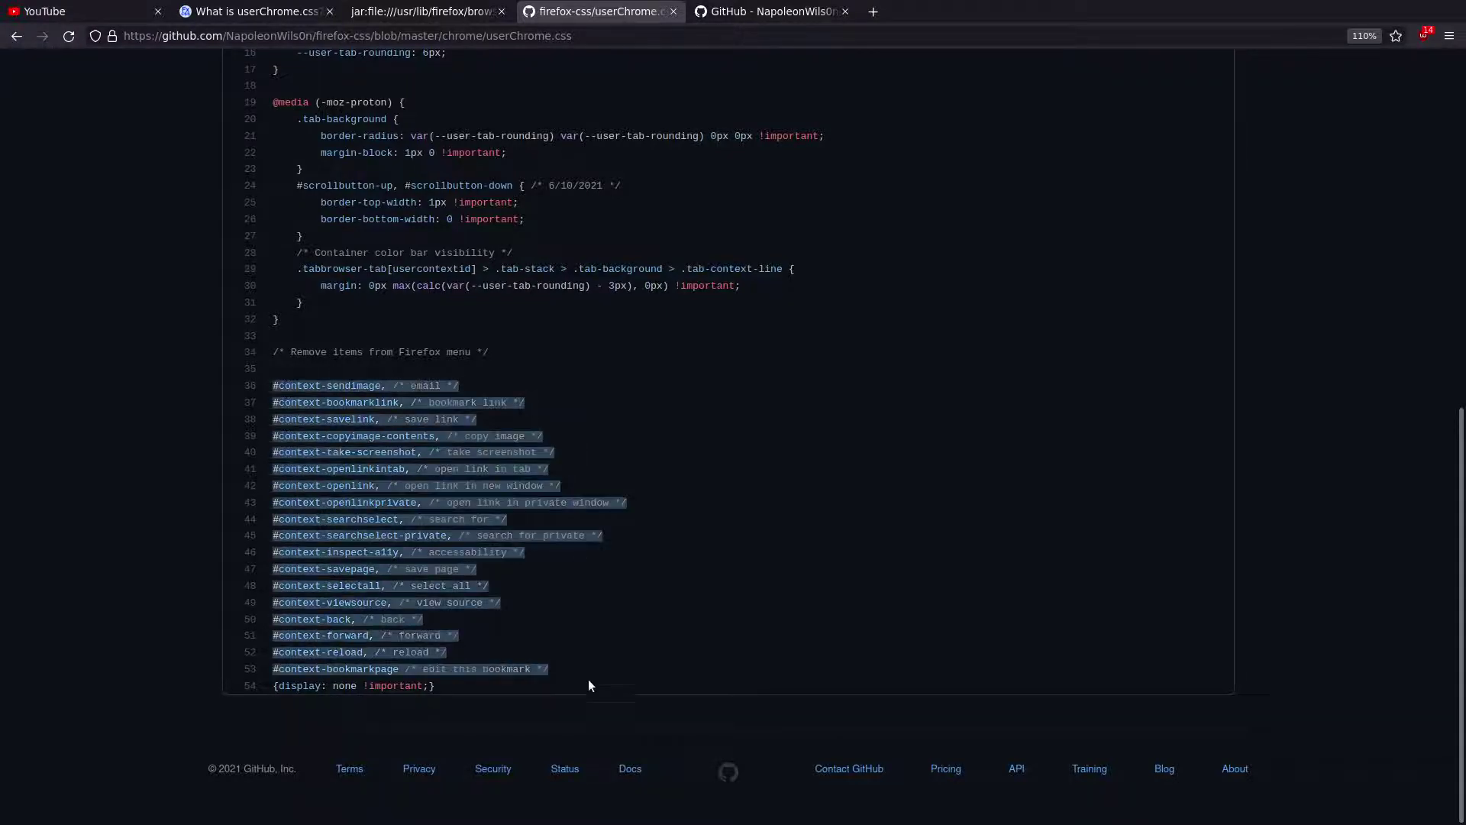
click(615, 680)
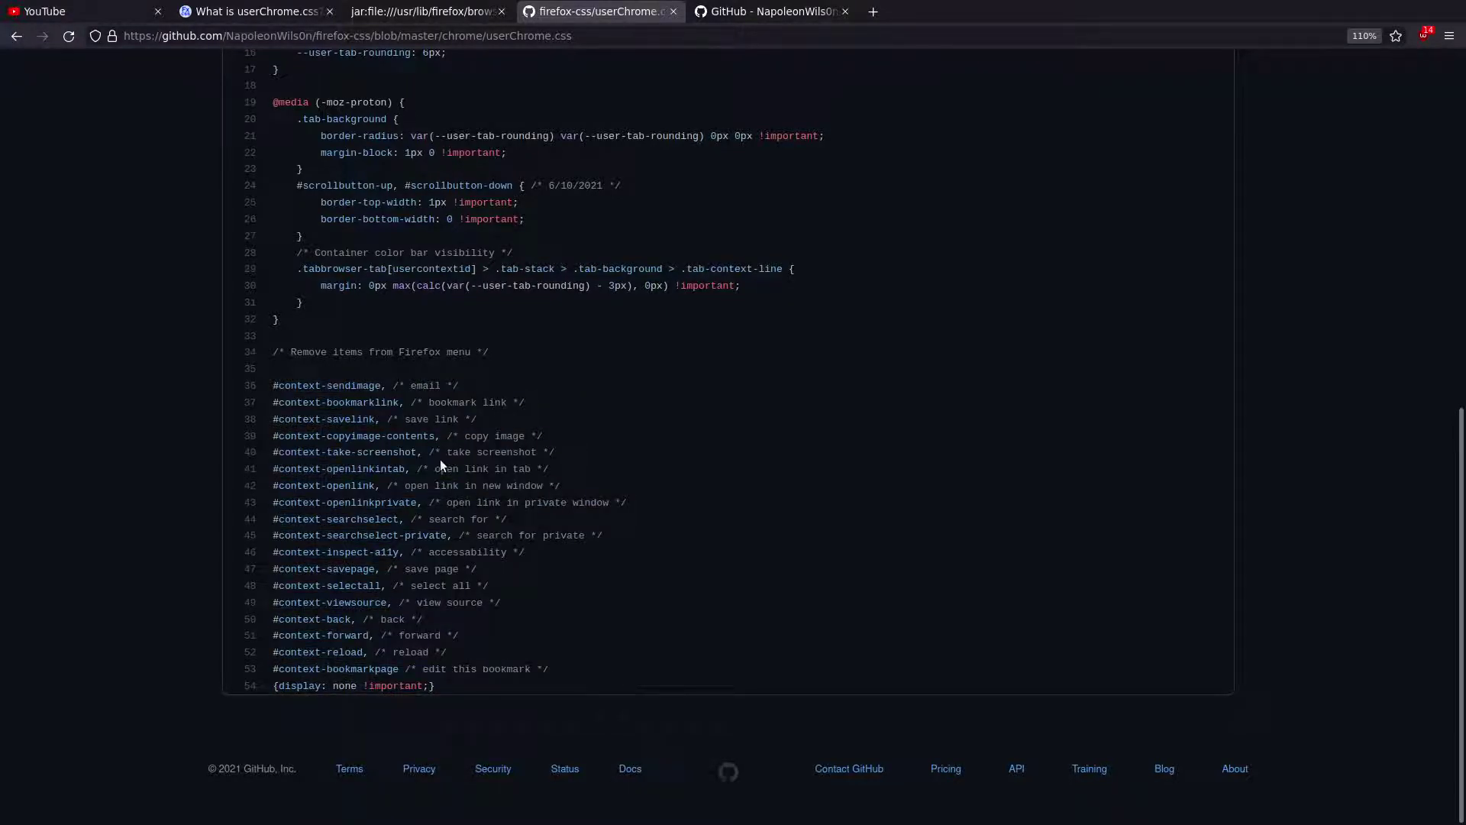
right_click(541, 399)
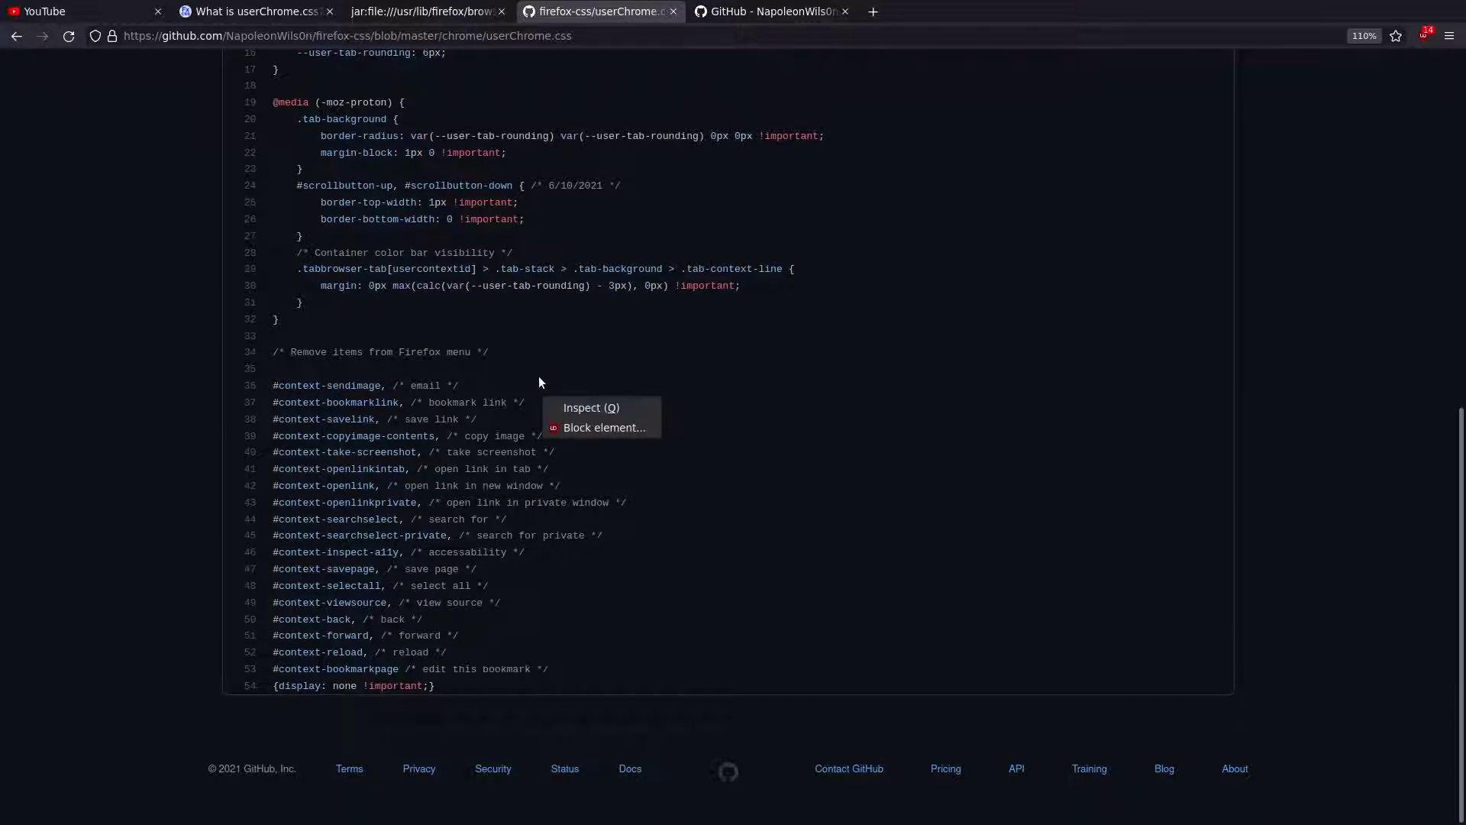
click(538, 376)
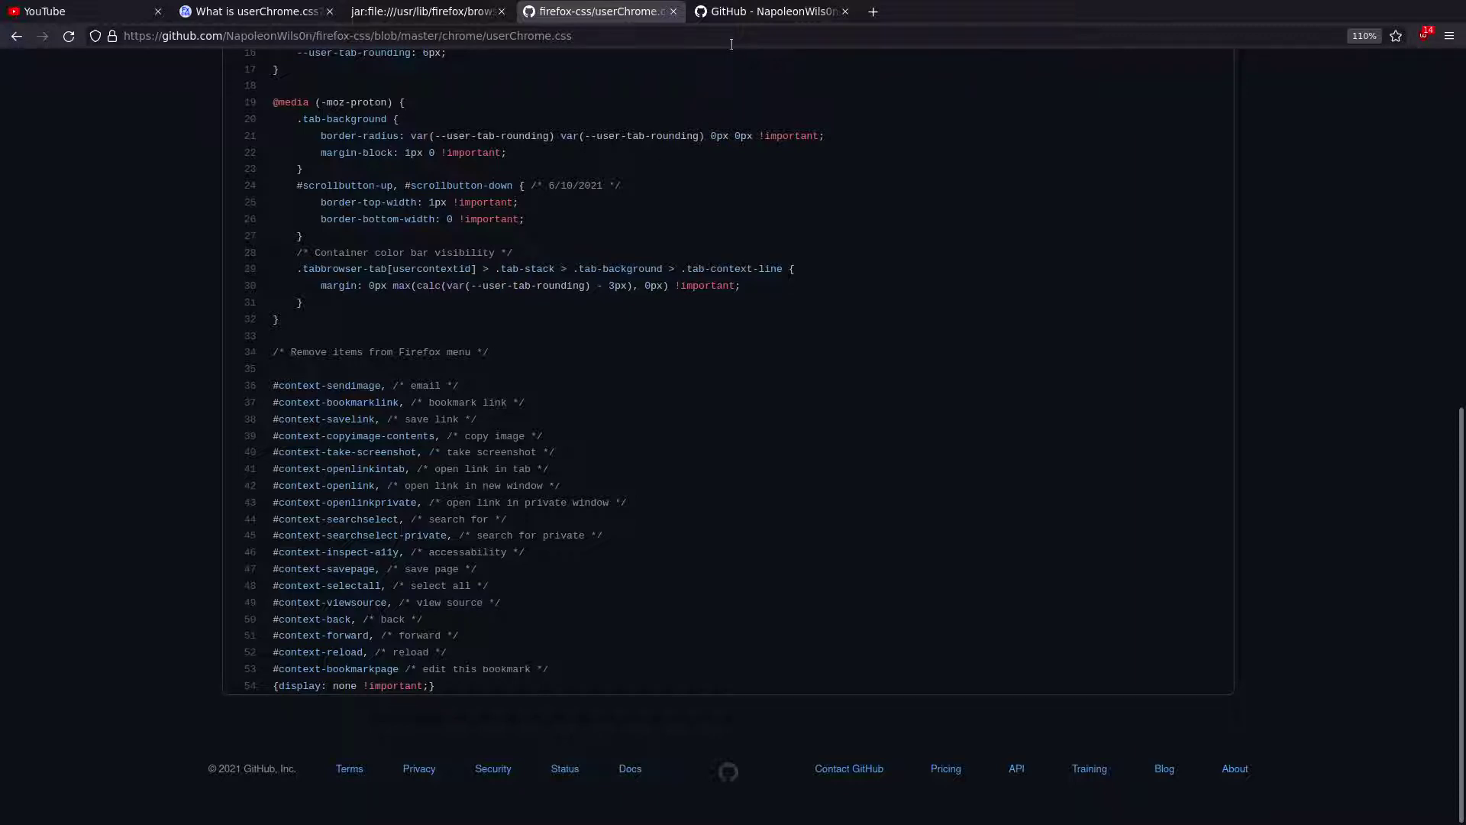
Step: Open menu-system.org from the firefox folder of the cerberus repository and highlight its view-source:chrome://browser/content/browser.xhtml line
click(786, 11)
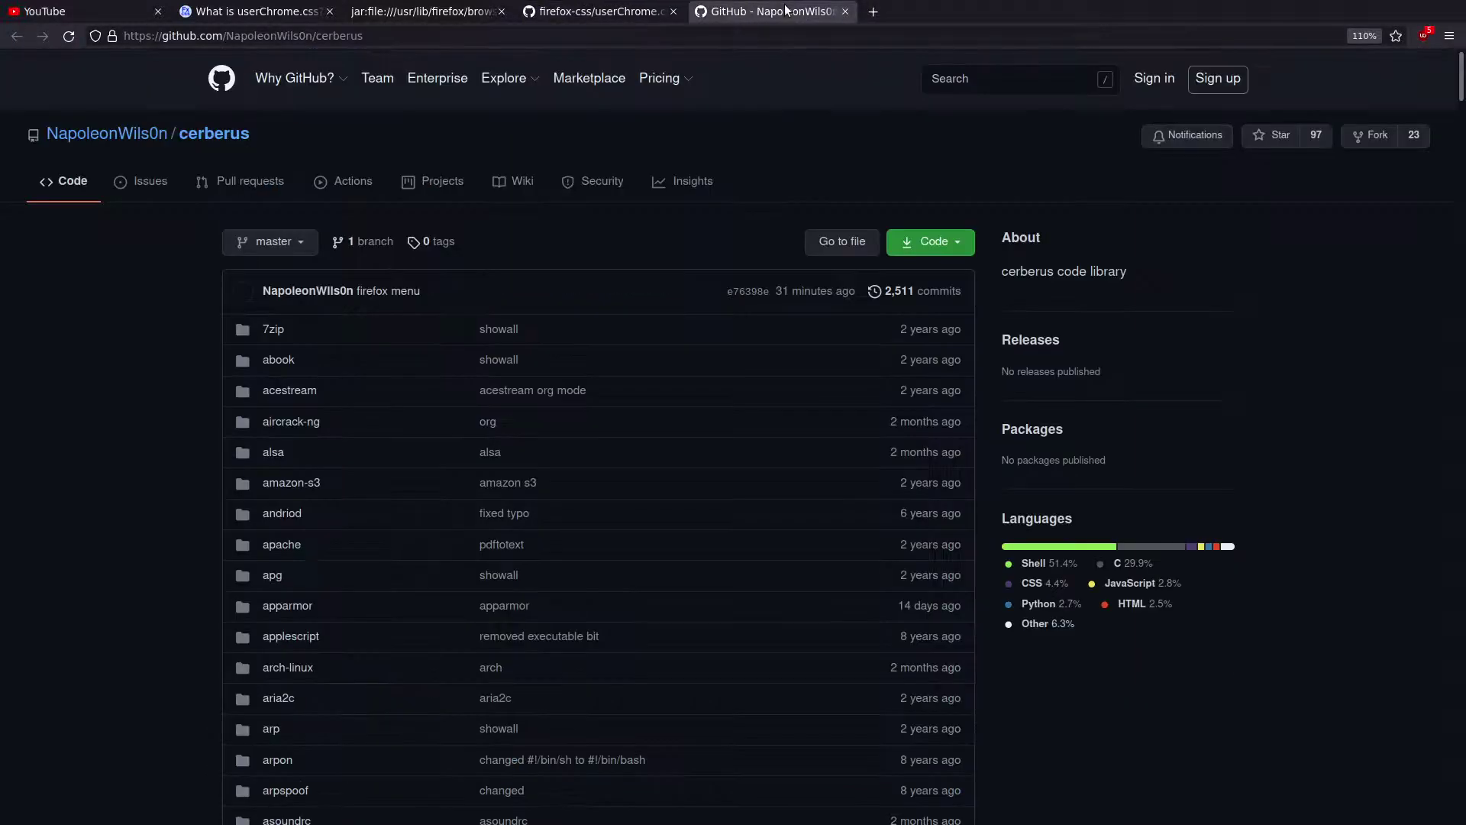
scroll(145, 527, down, 15)
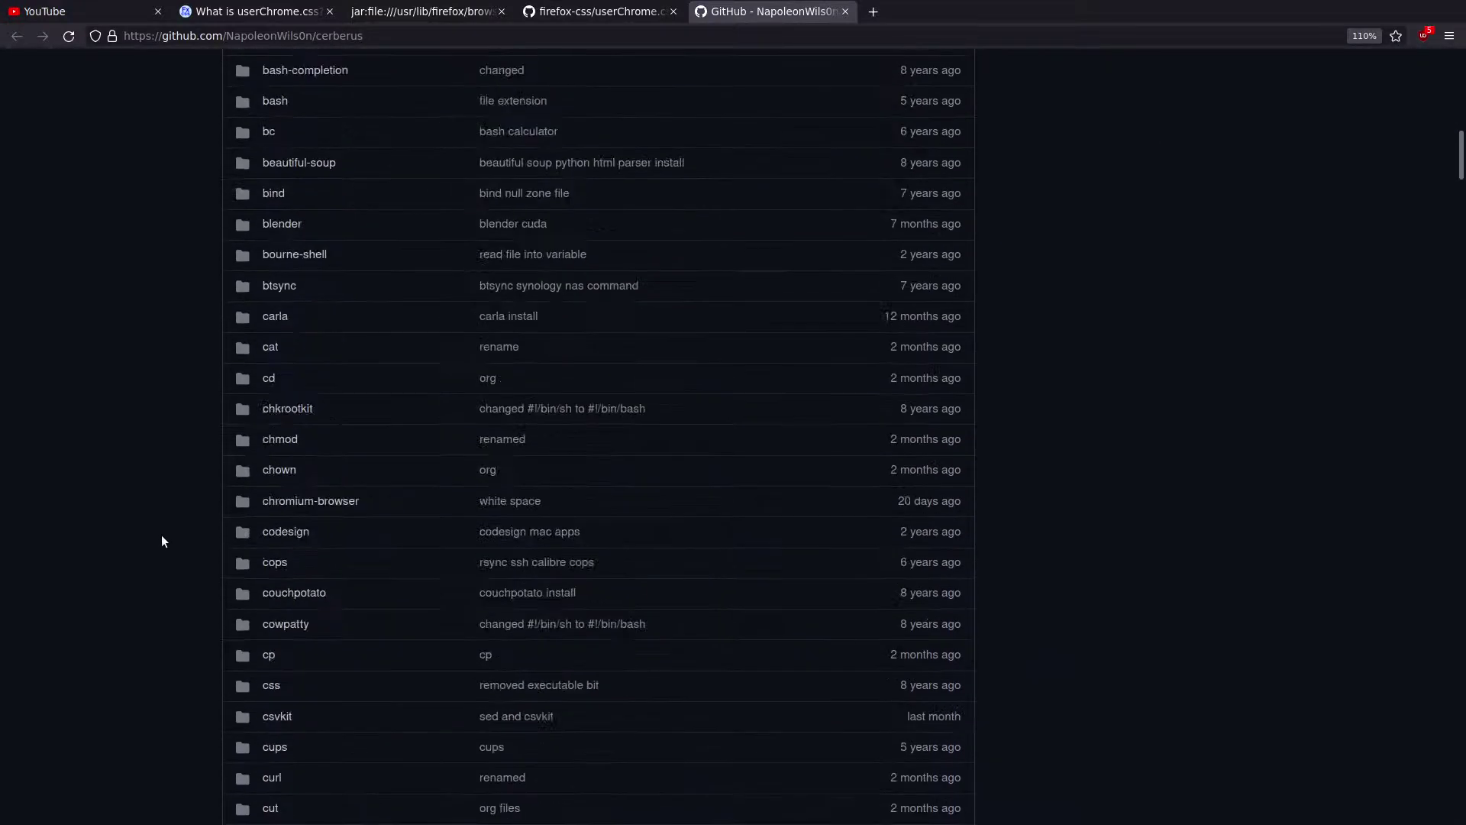
scroll(162, 541, down, 10)
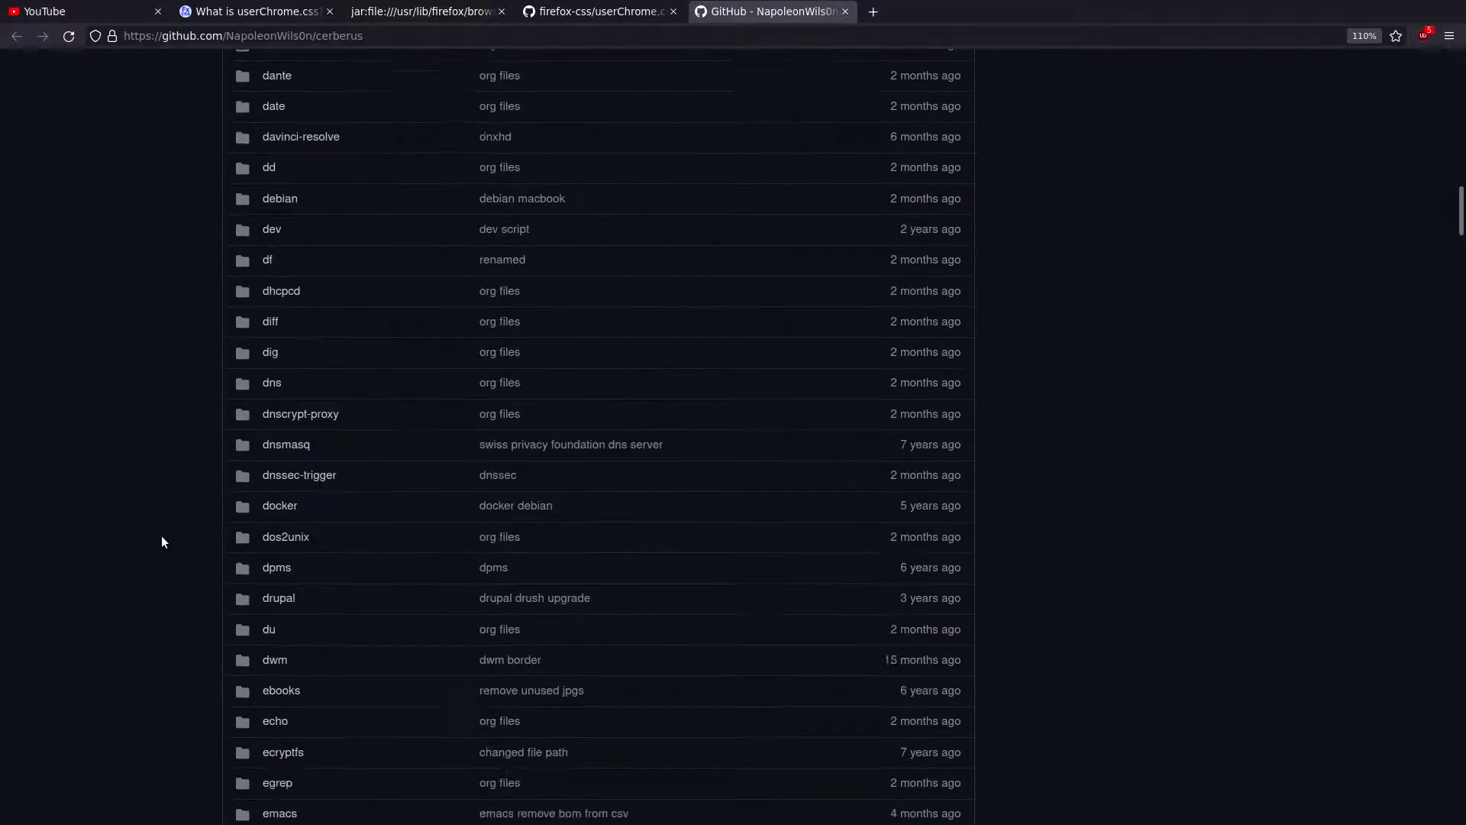
scroll(161, 535, down, 8)
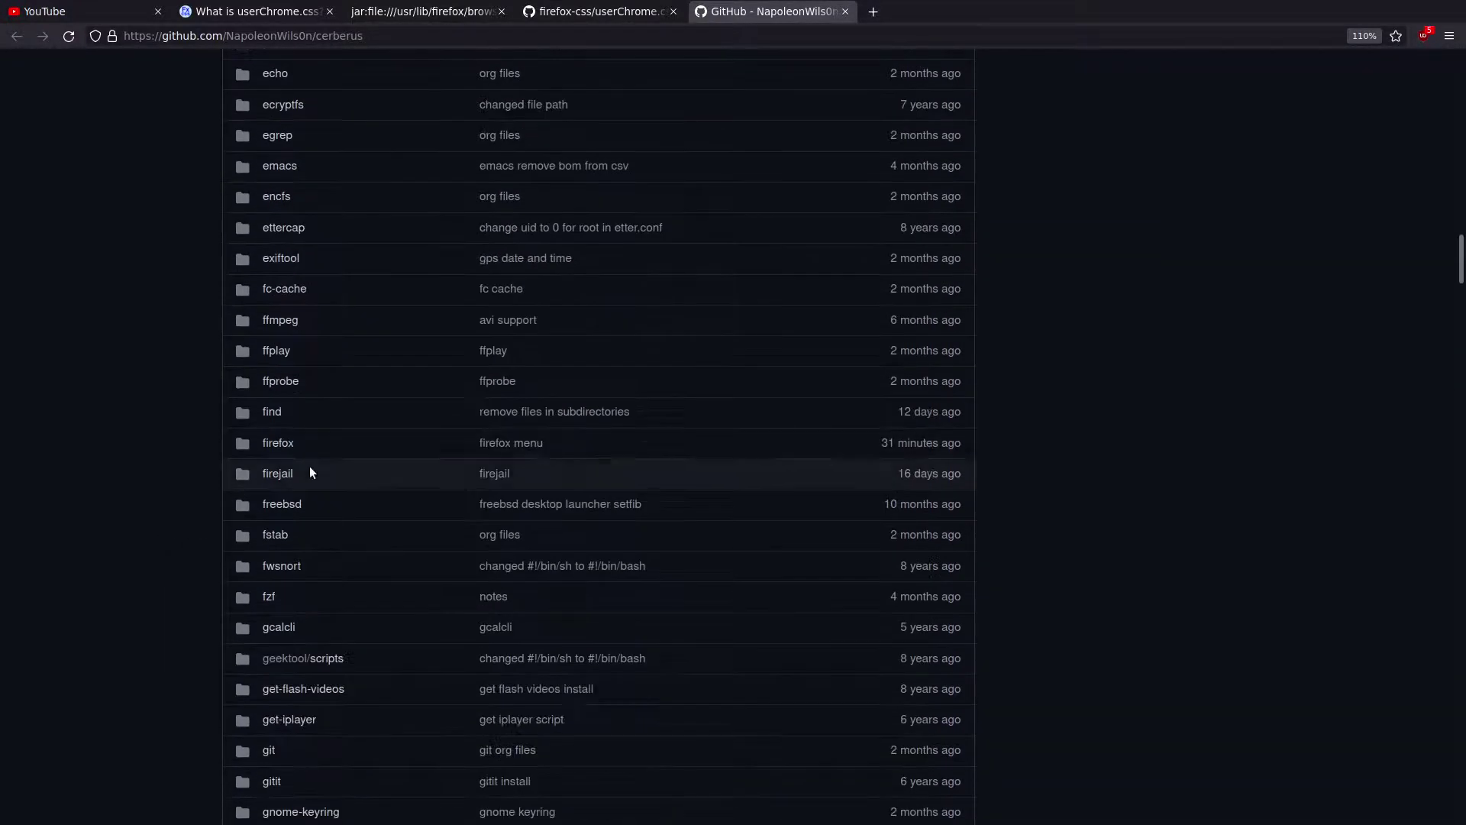
click(282, 445)
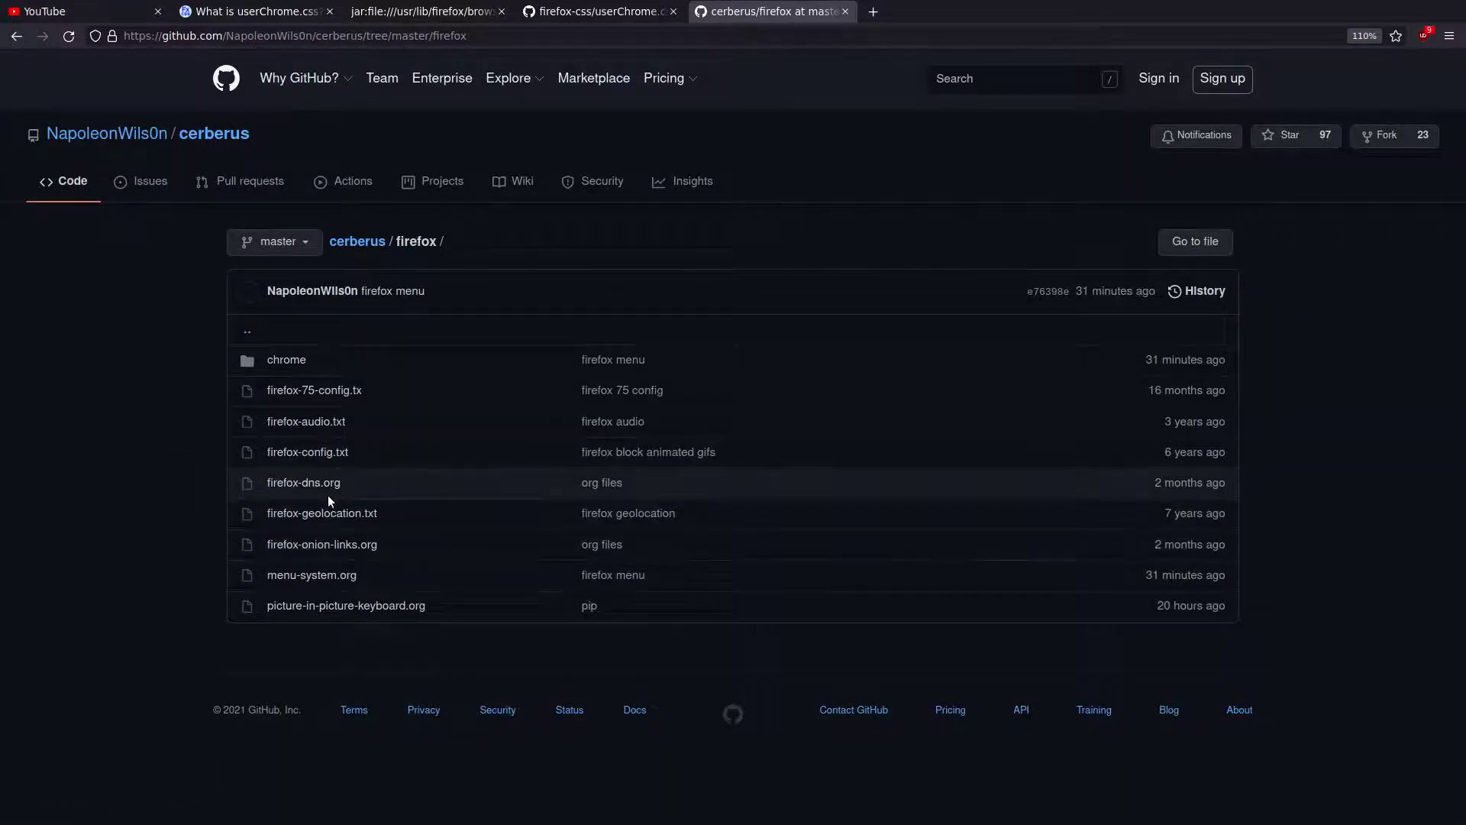
click(336, 577)
scroll(74, 472, down, 5)
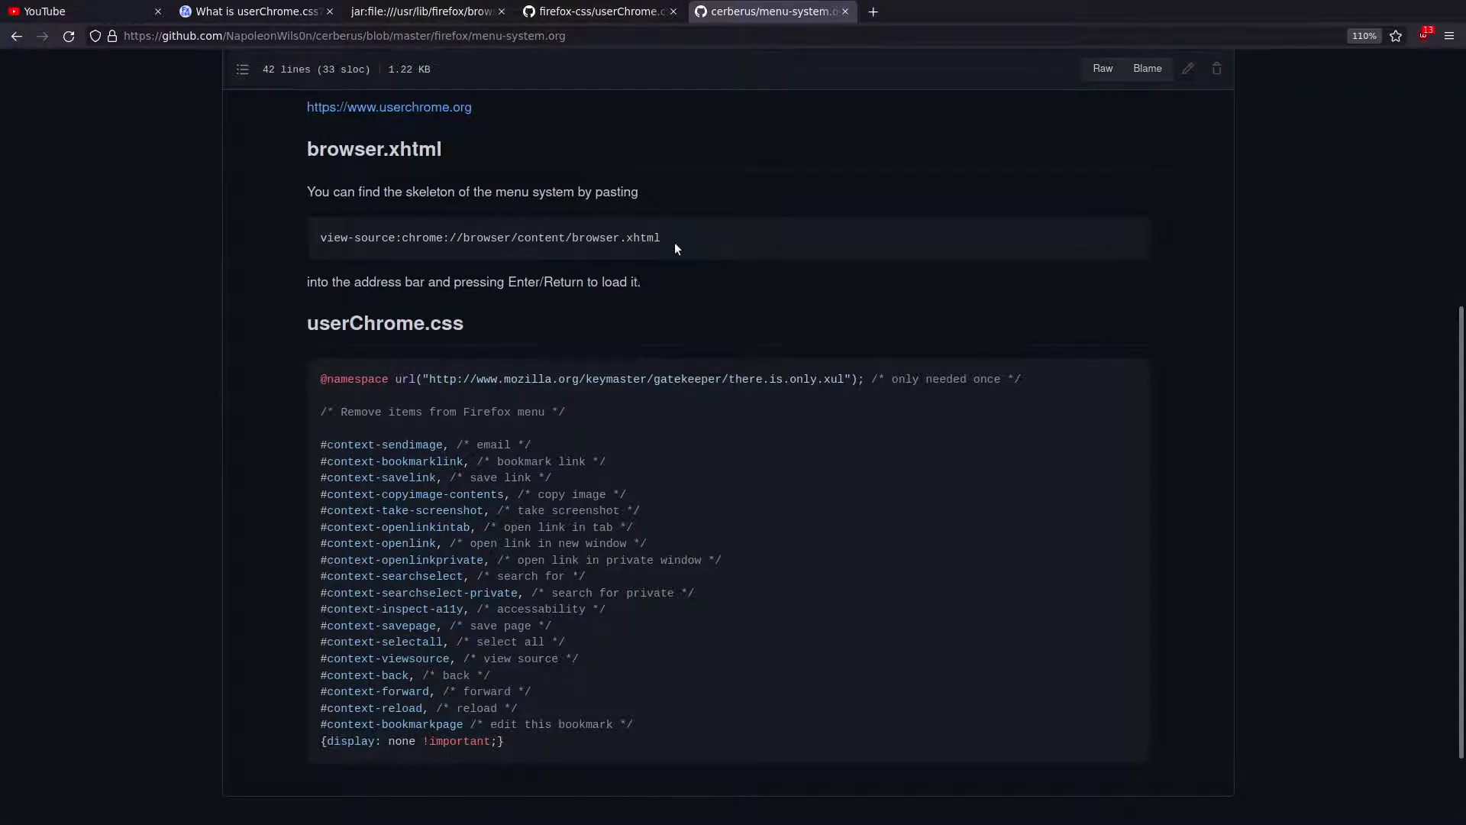
drag(675, 241, 302, 243)
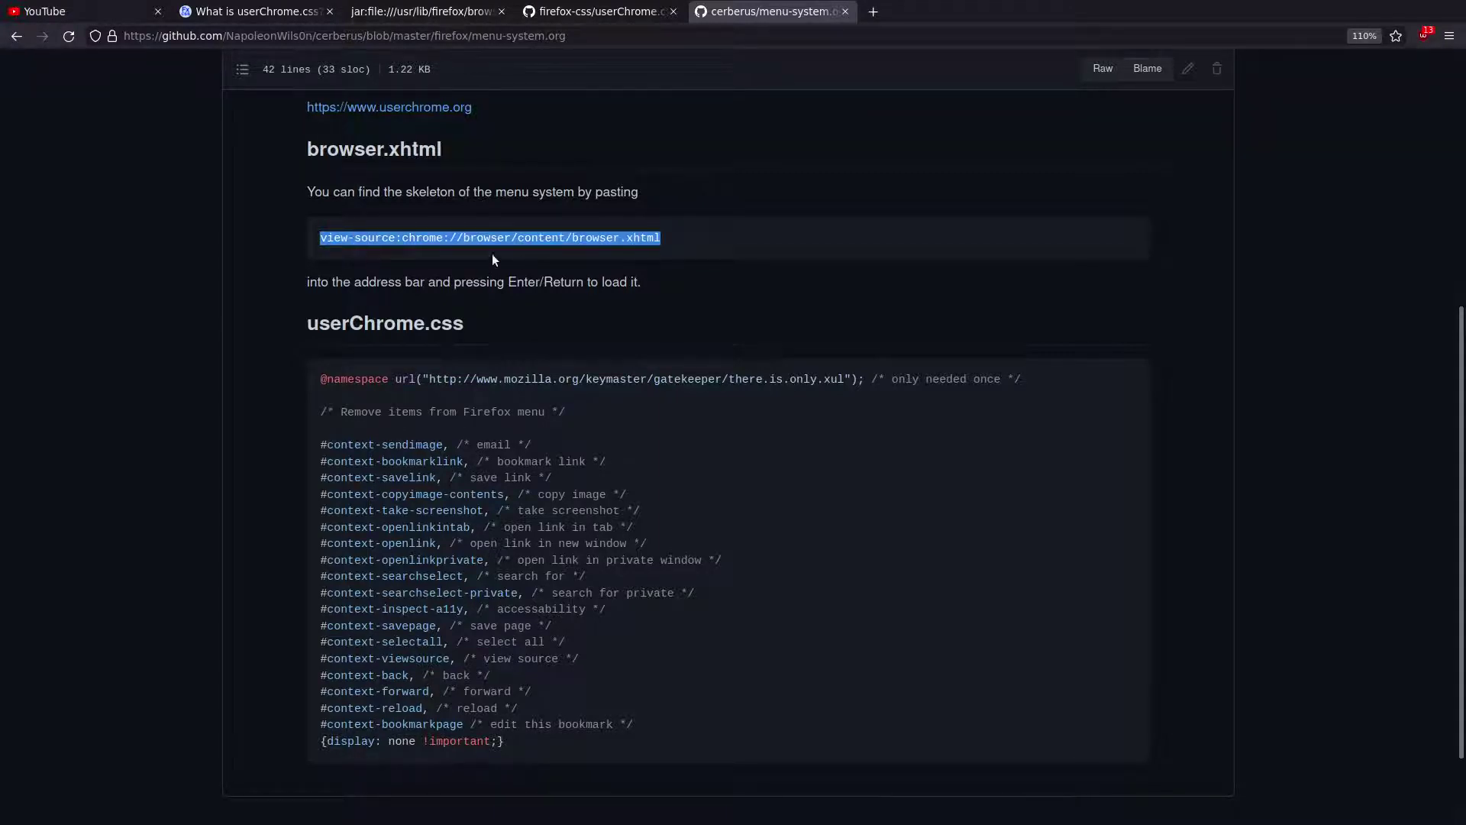
Step: Search the browser.xhtml source page for "context-"
click(433, 17)
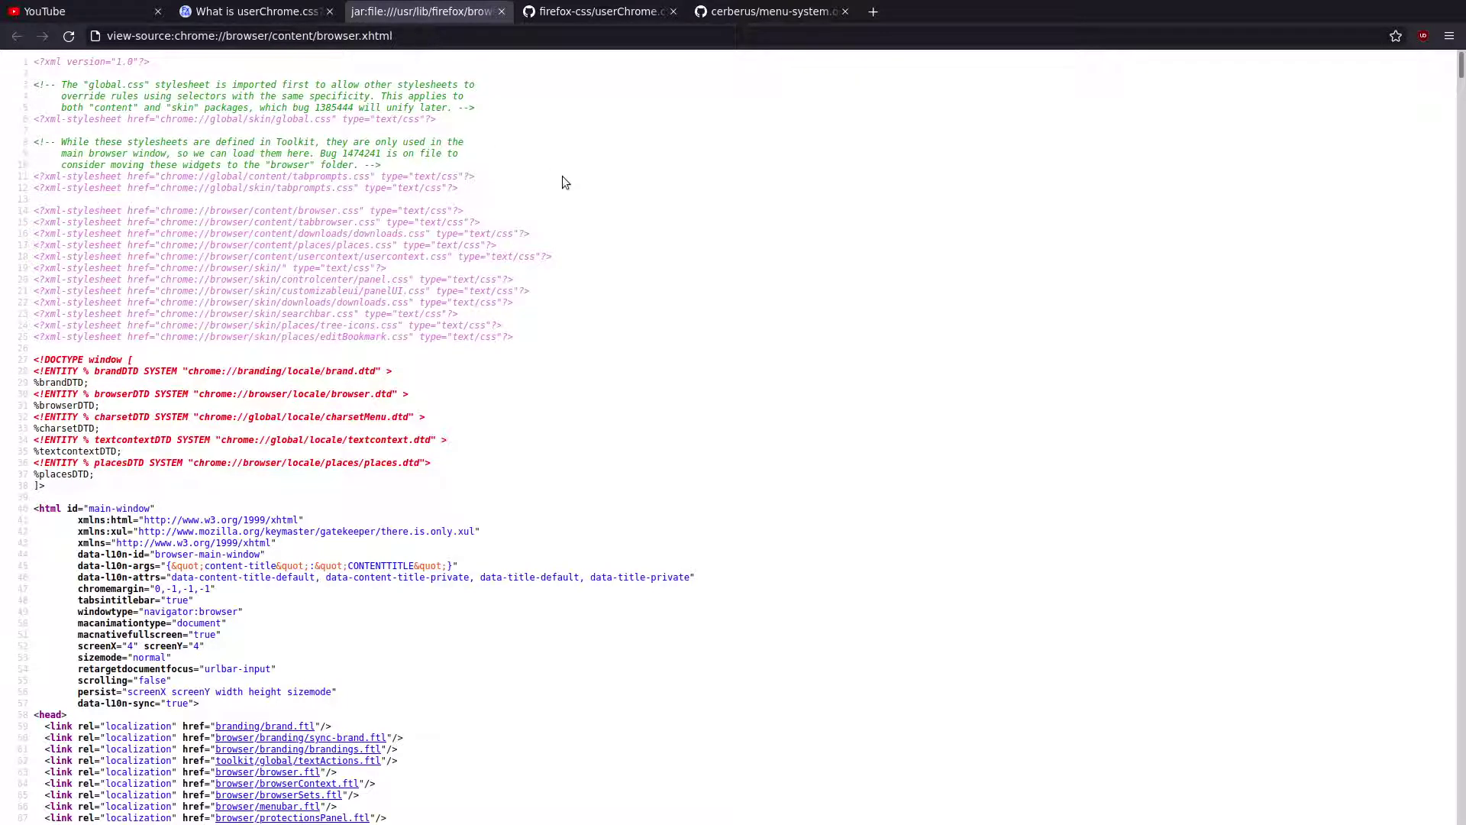
key(ctrl+f)
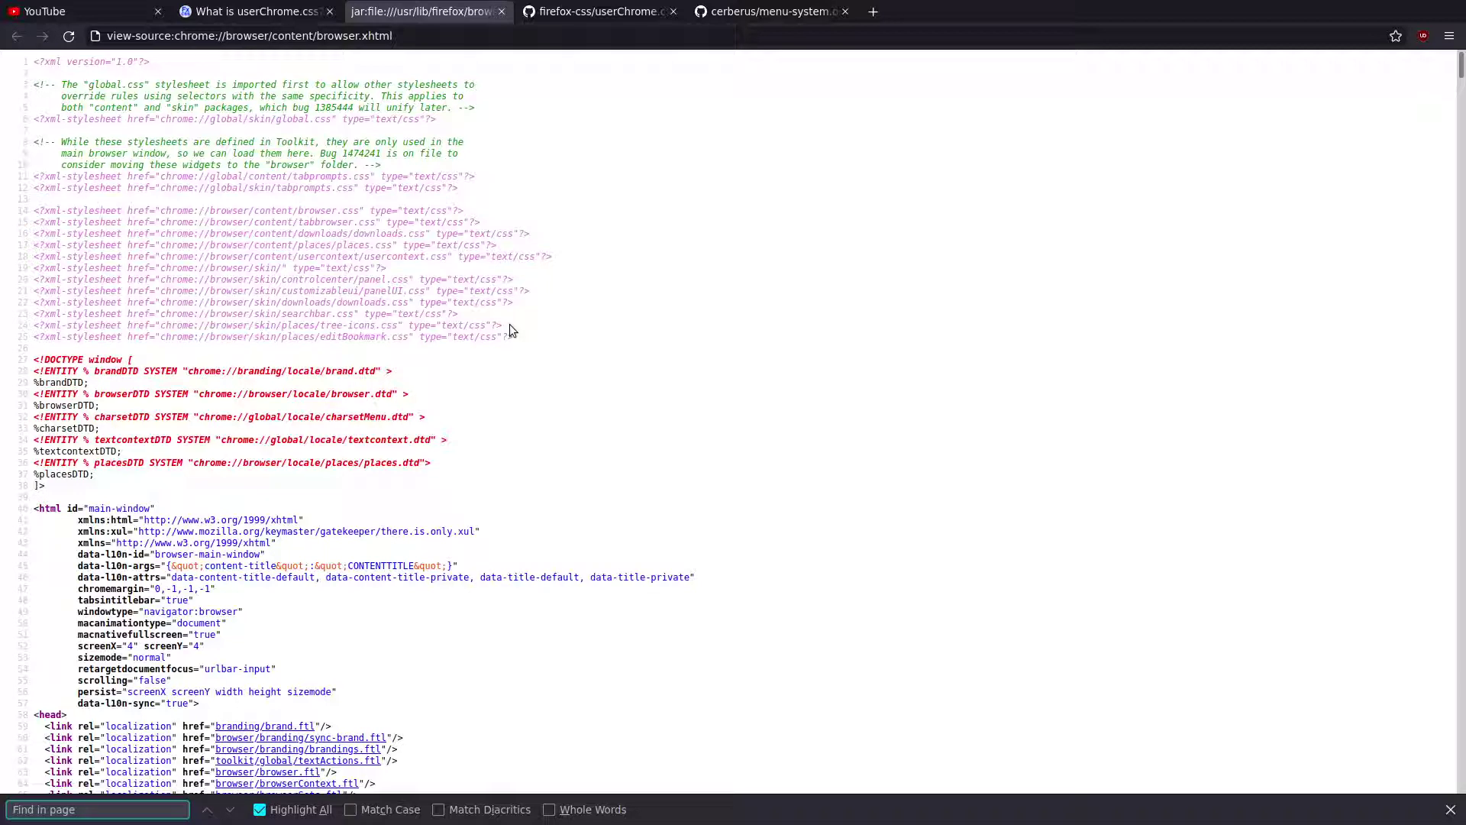
text(contex)
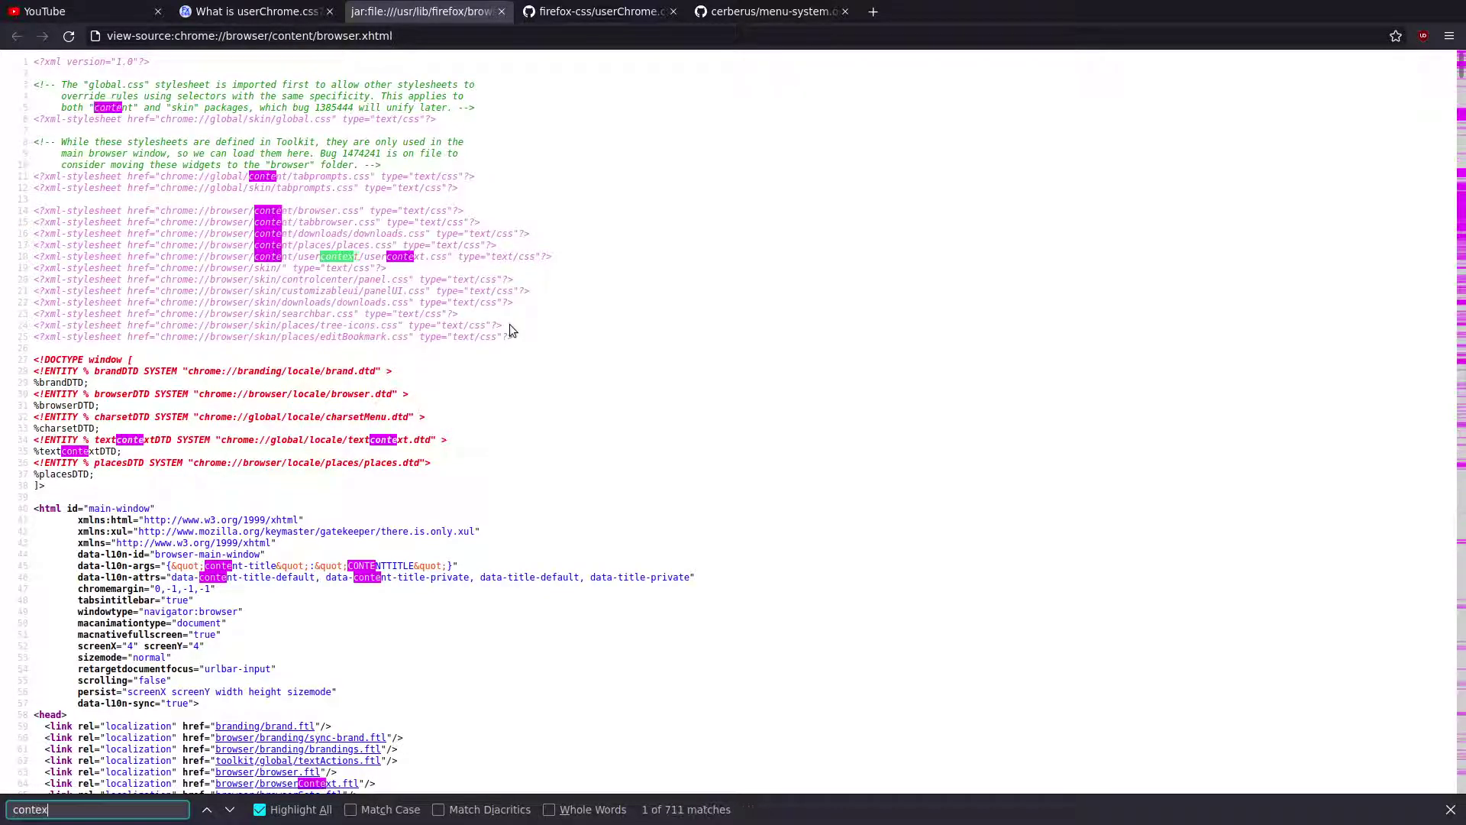
text(t-)
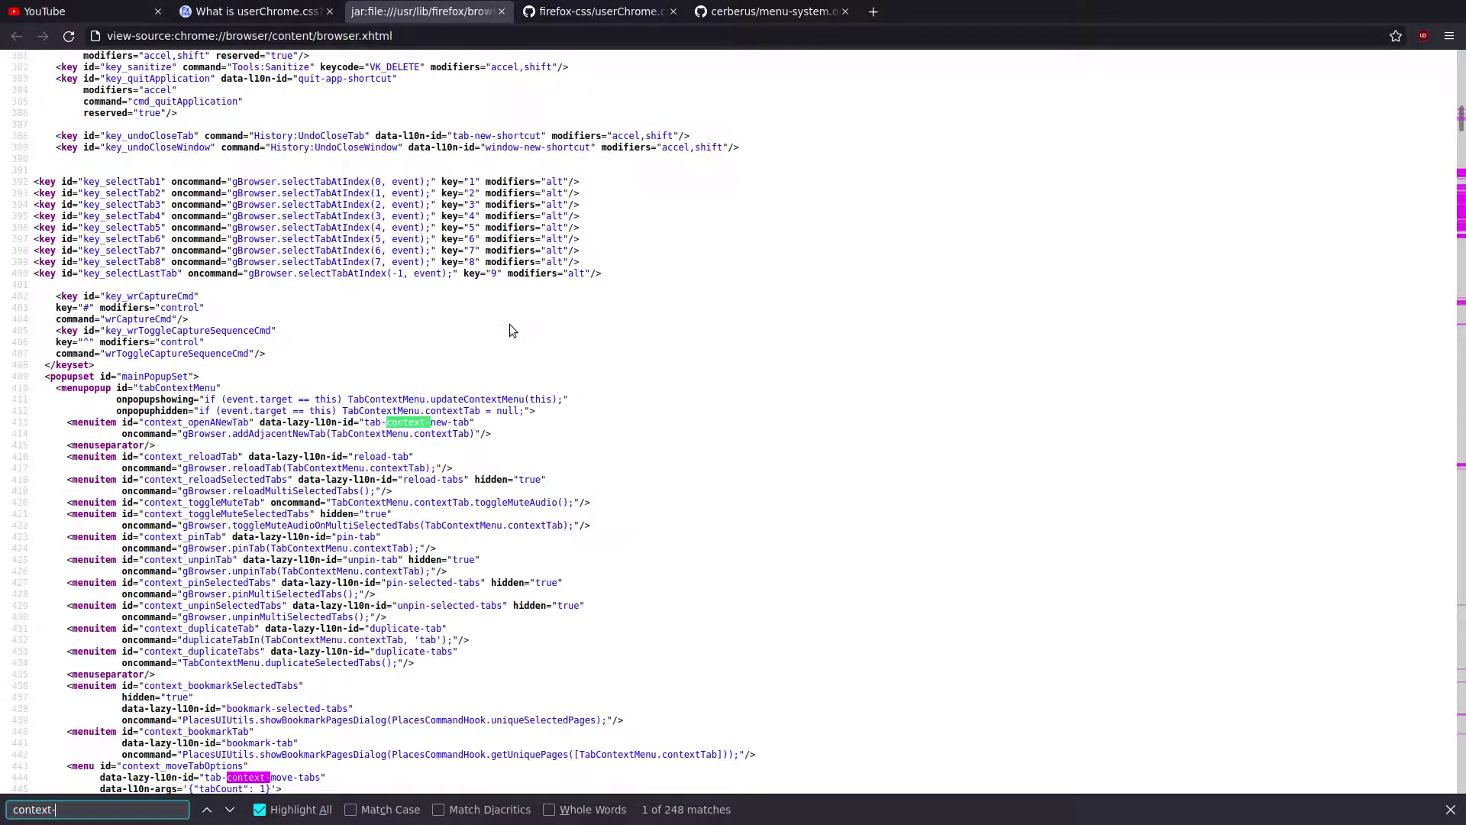
Step: Highlight "savepage" in the #context-savepage selector of userChrome.css on GitHub, and check the page's context menu for the matching item
key(ctrl+Tab)
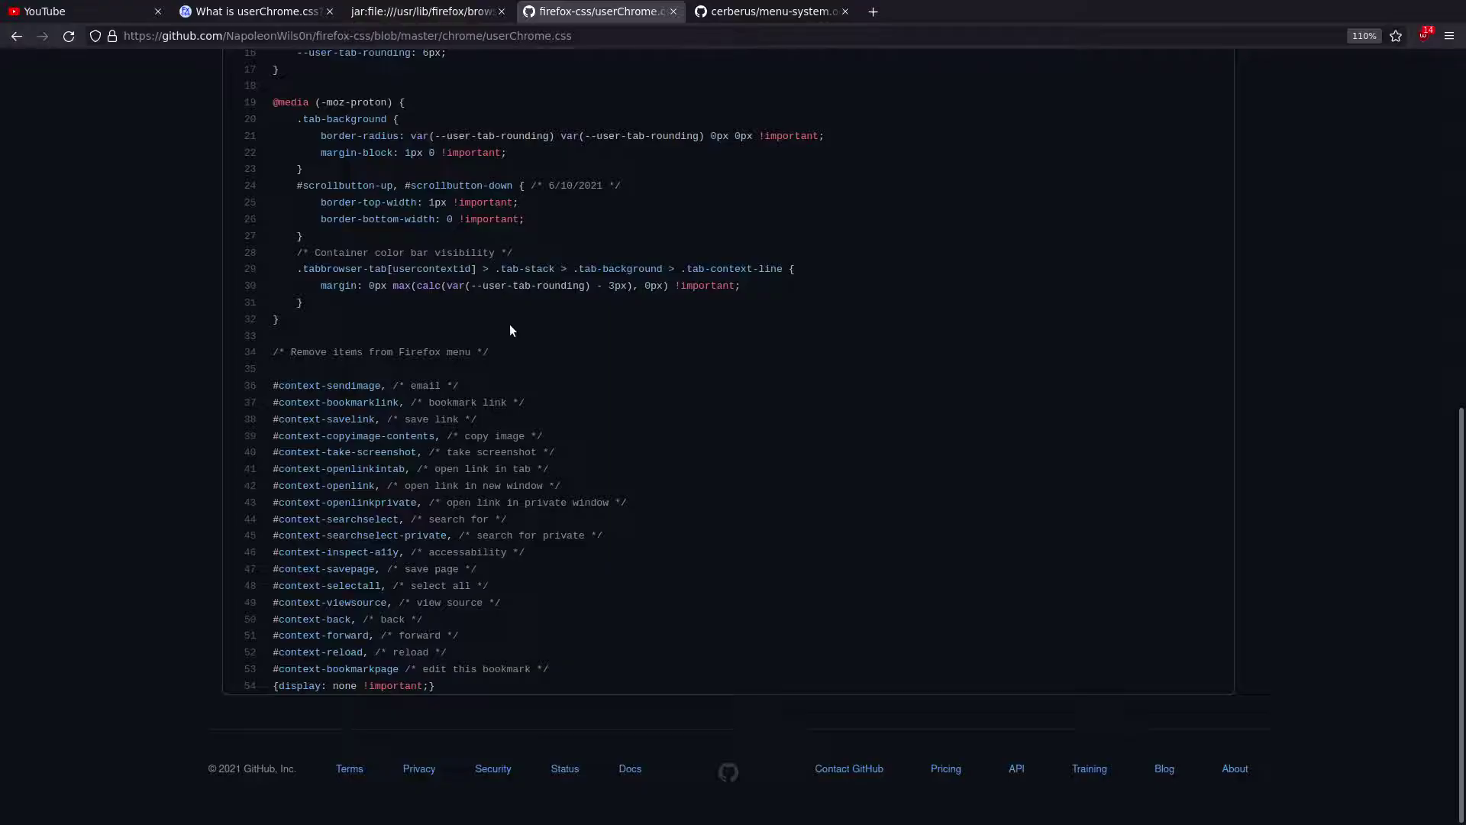
double_click(360, 569)
right_click(598, 565)
click(566, 584)
right_click(657, 622)
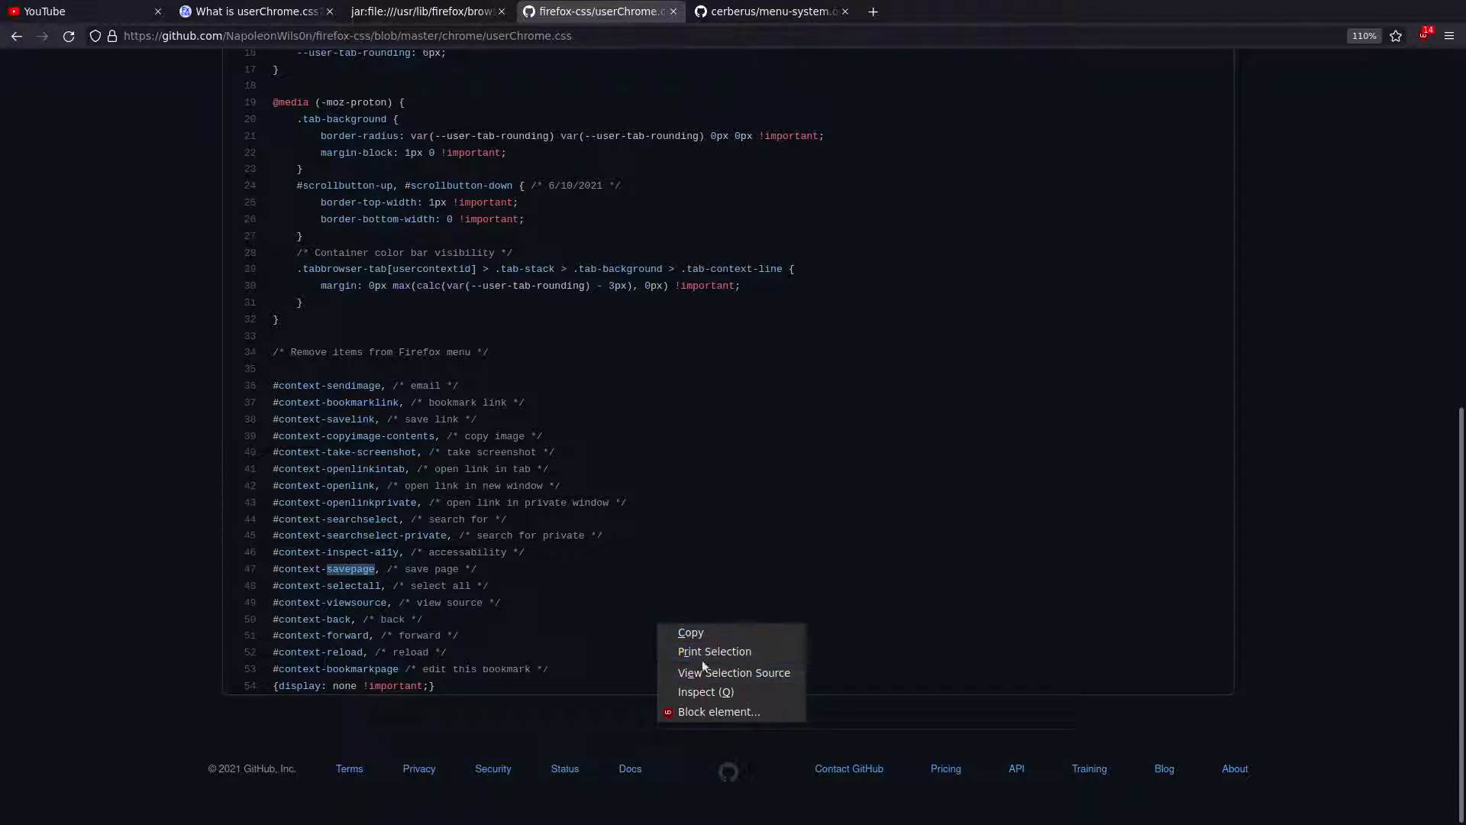
click(587, 630)
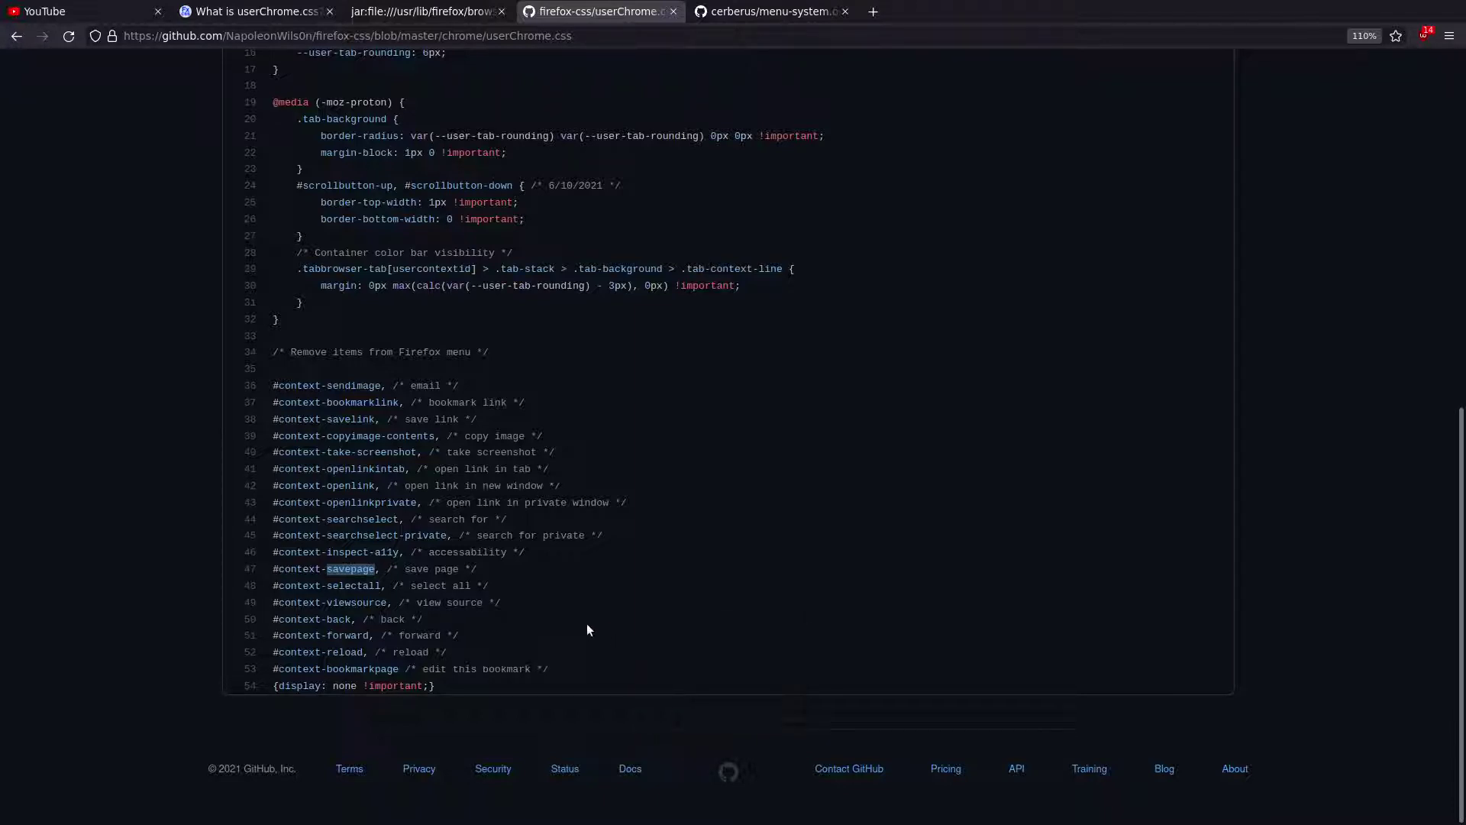
click(339, 416)
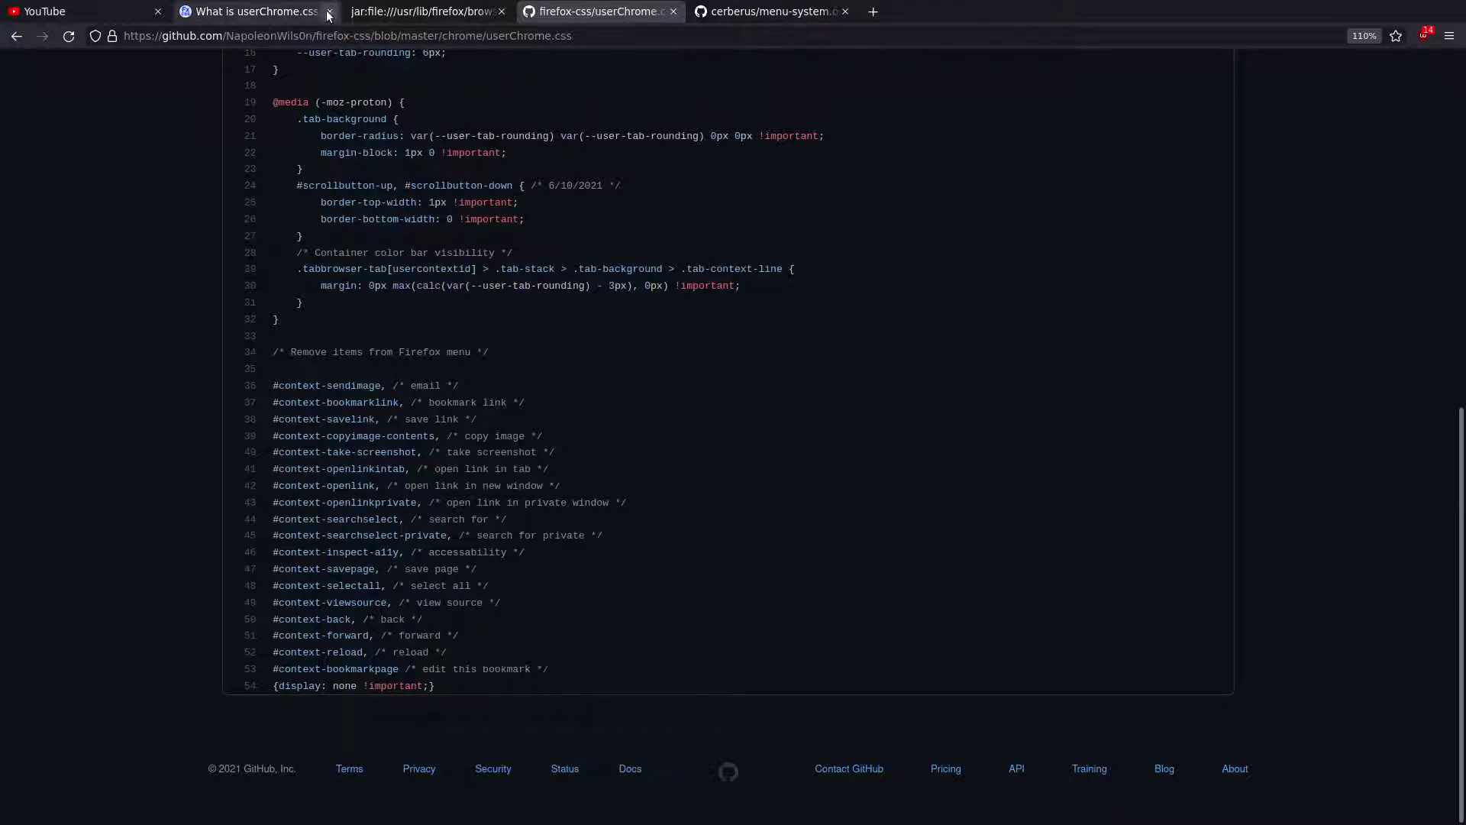
Step: Return to the browser.xhtml source and narrow the page search to "context-savepage"
click(726, 13)
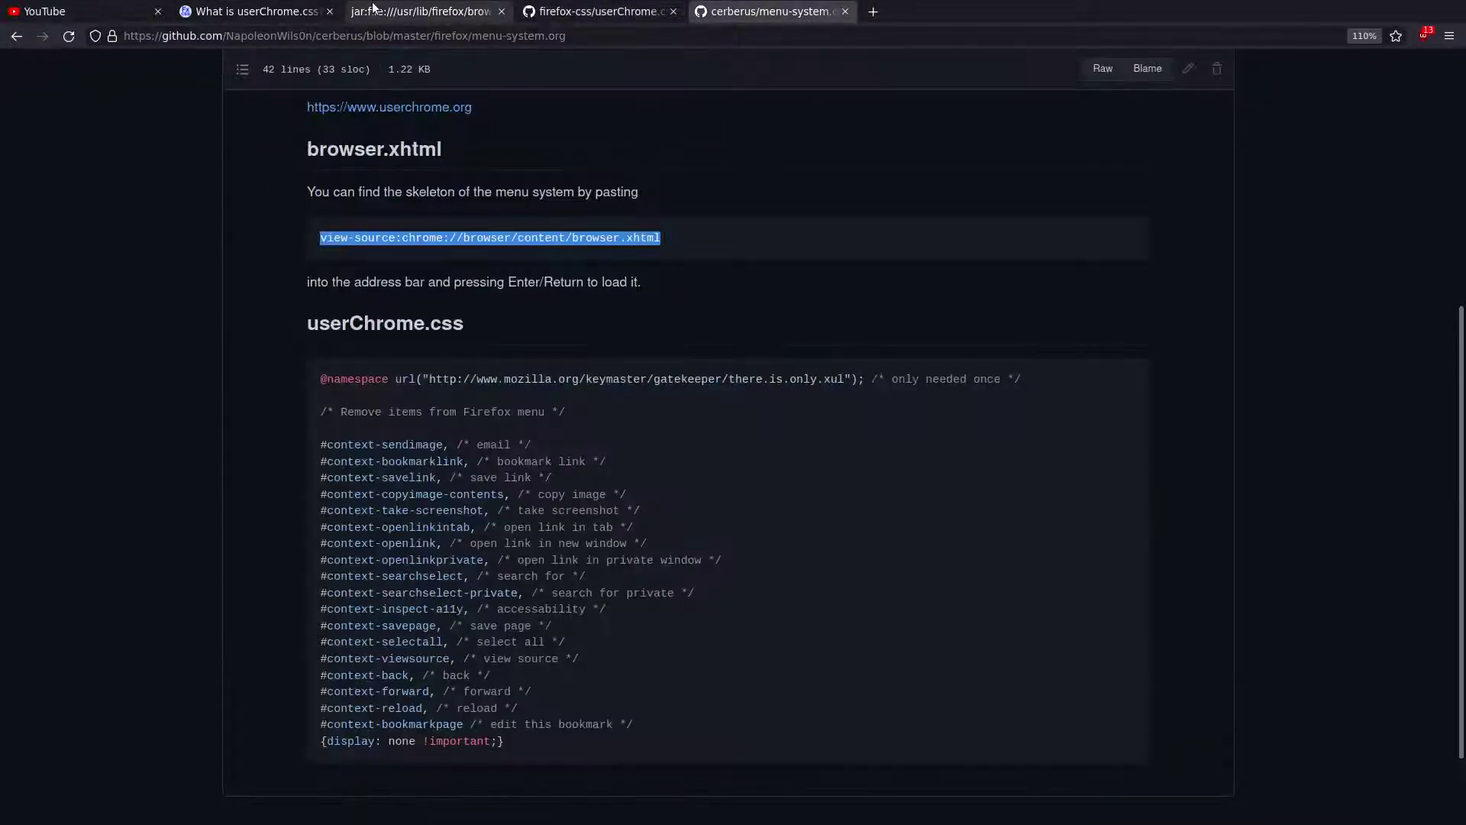
click(420, 11)
click(118, 801)
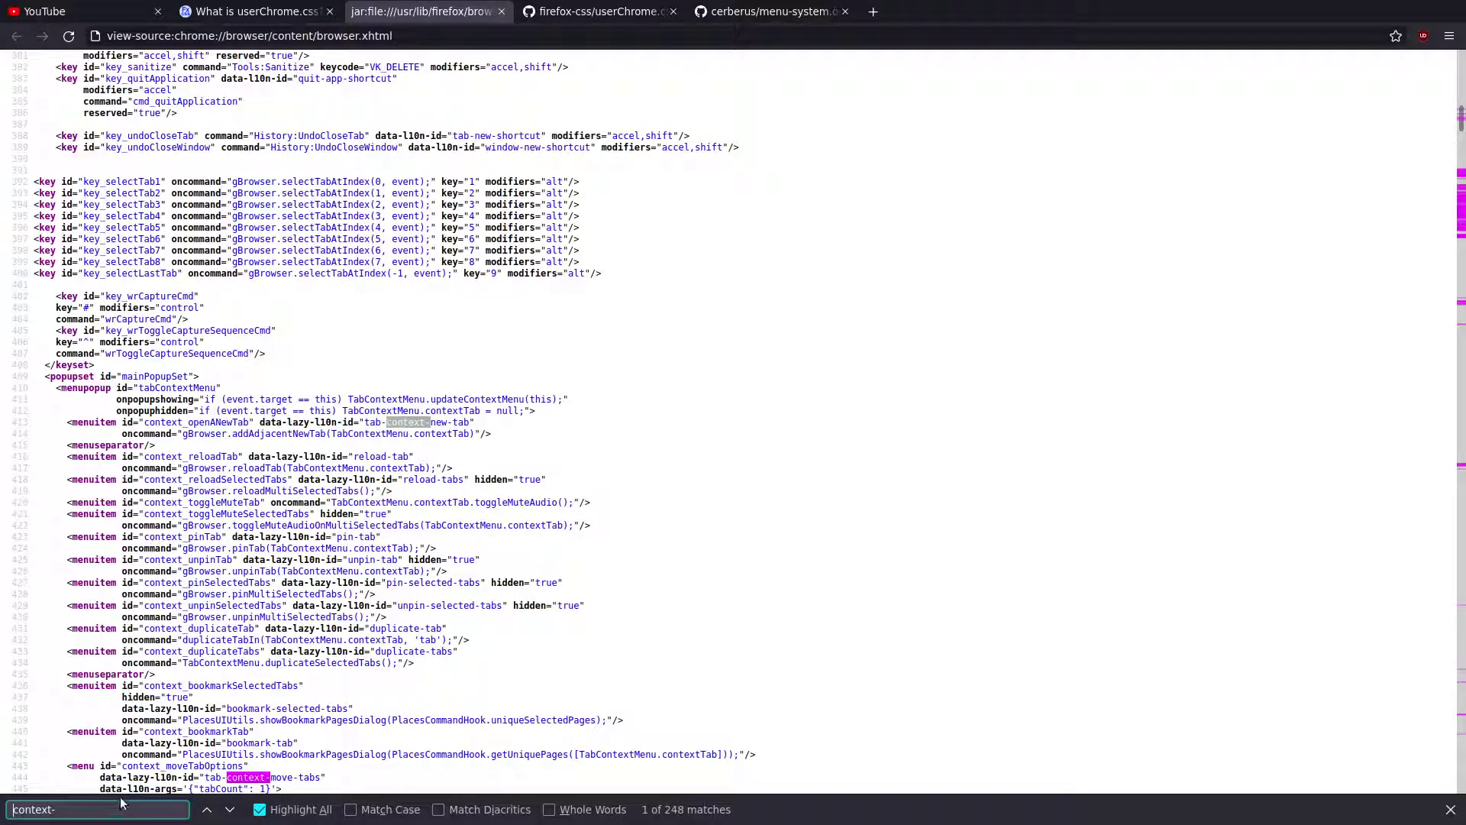
text(save)
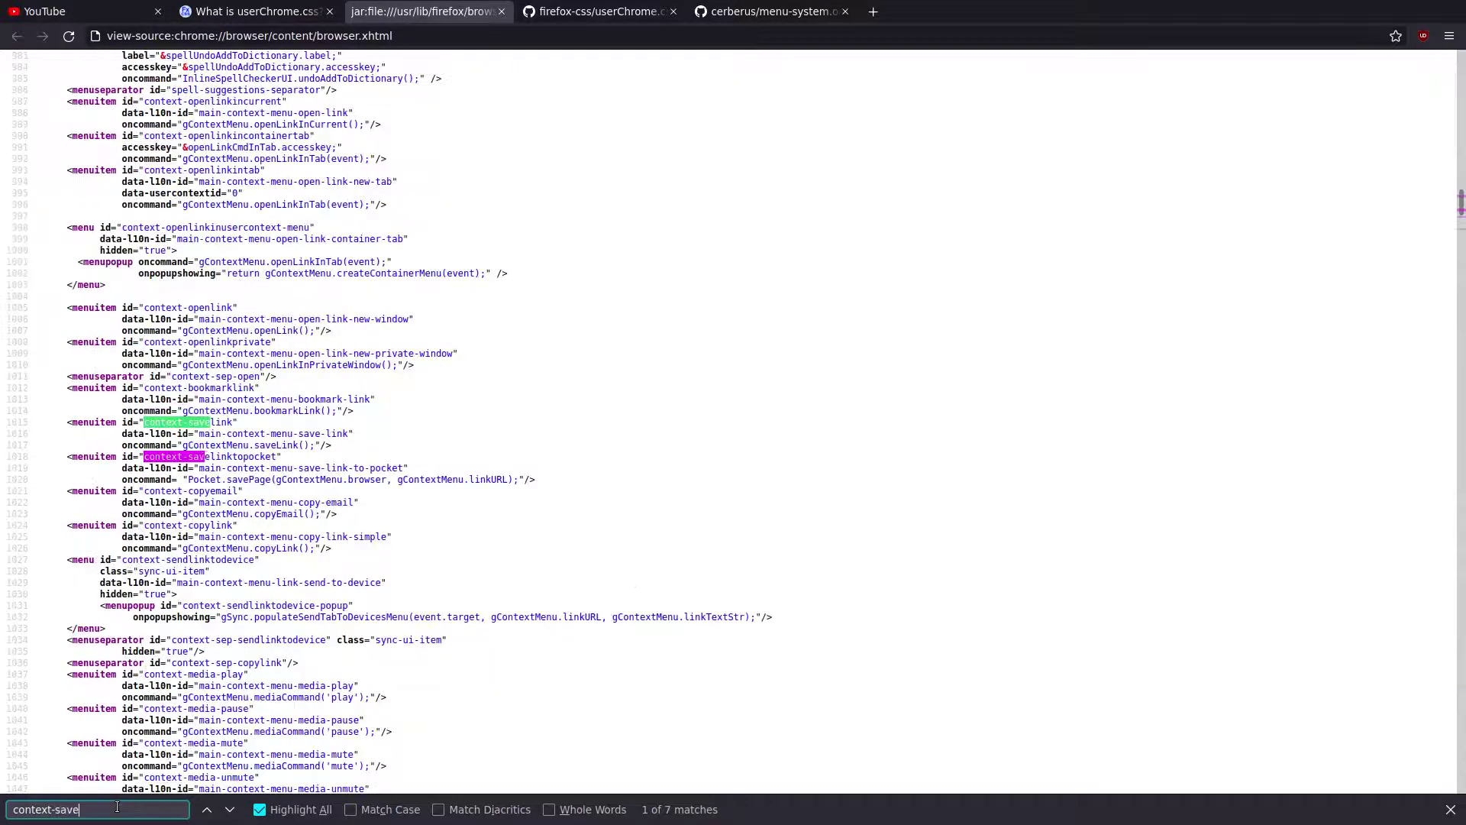
text(page)
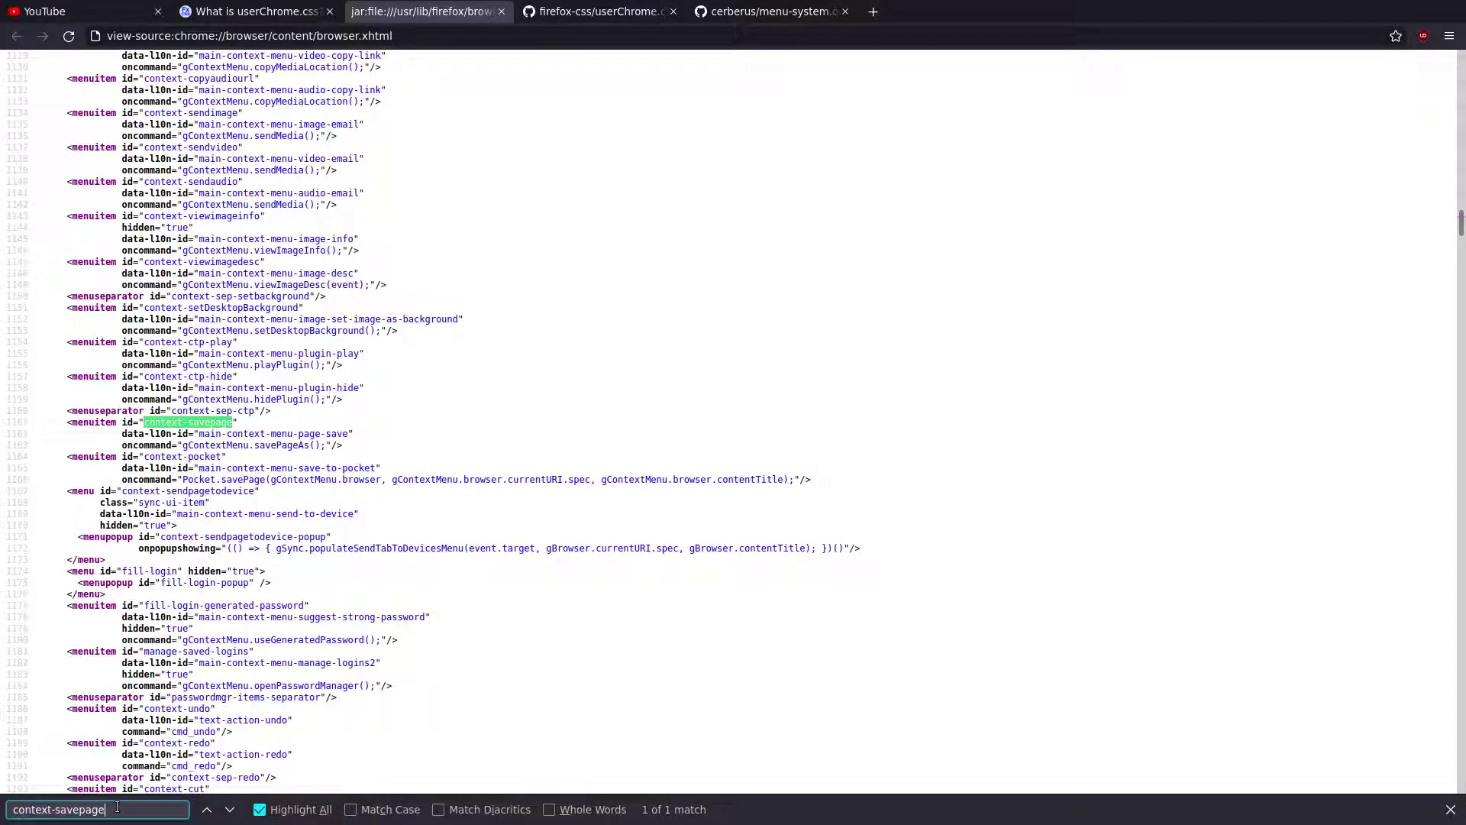
click(197, 447)
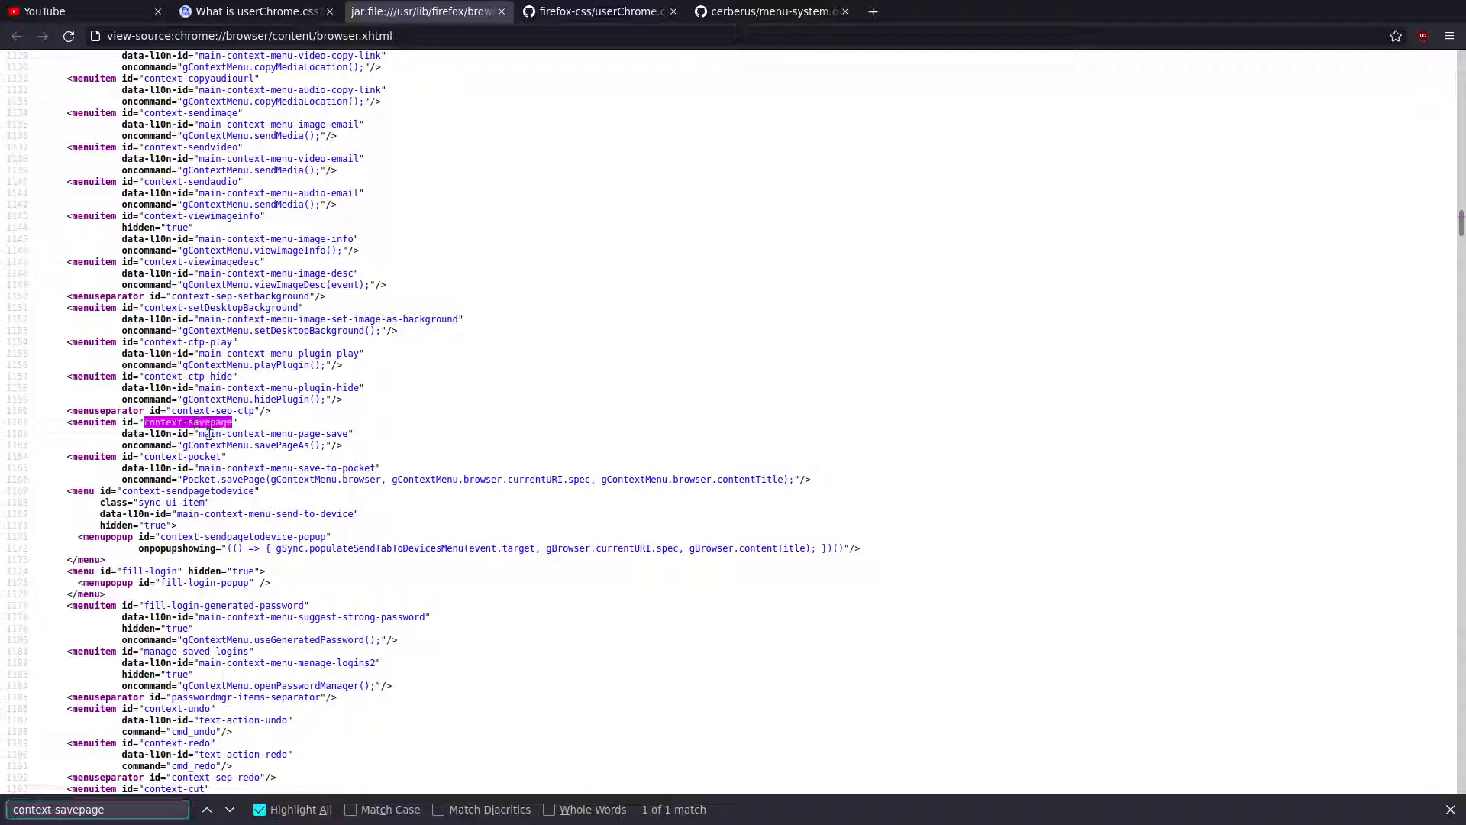
Step: Change the search in the browser.xhtml source to "context-reload"
click(139, 811)
key(BackSpace)
key(BackSpace)
key(BackSpace)
key(BackSpace)
key(BackSpace)
key(BackSpace)
key(BackSpace)
key(BackSpace)
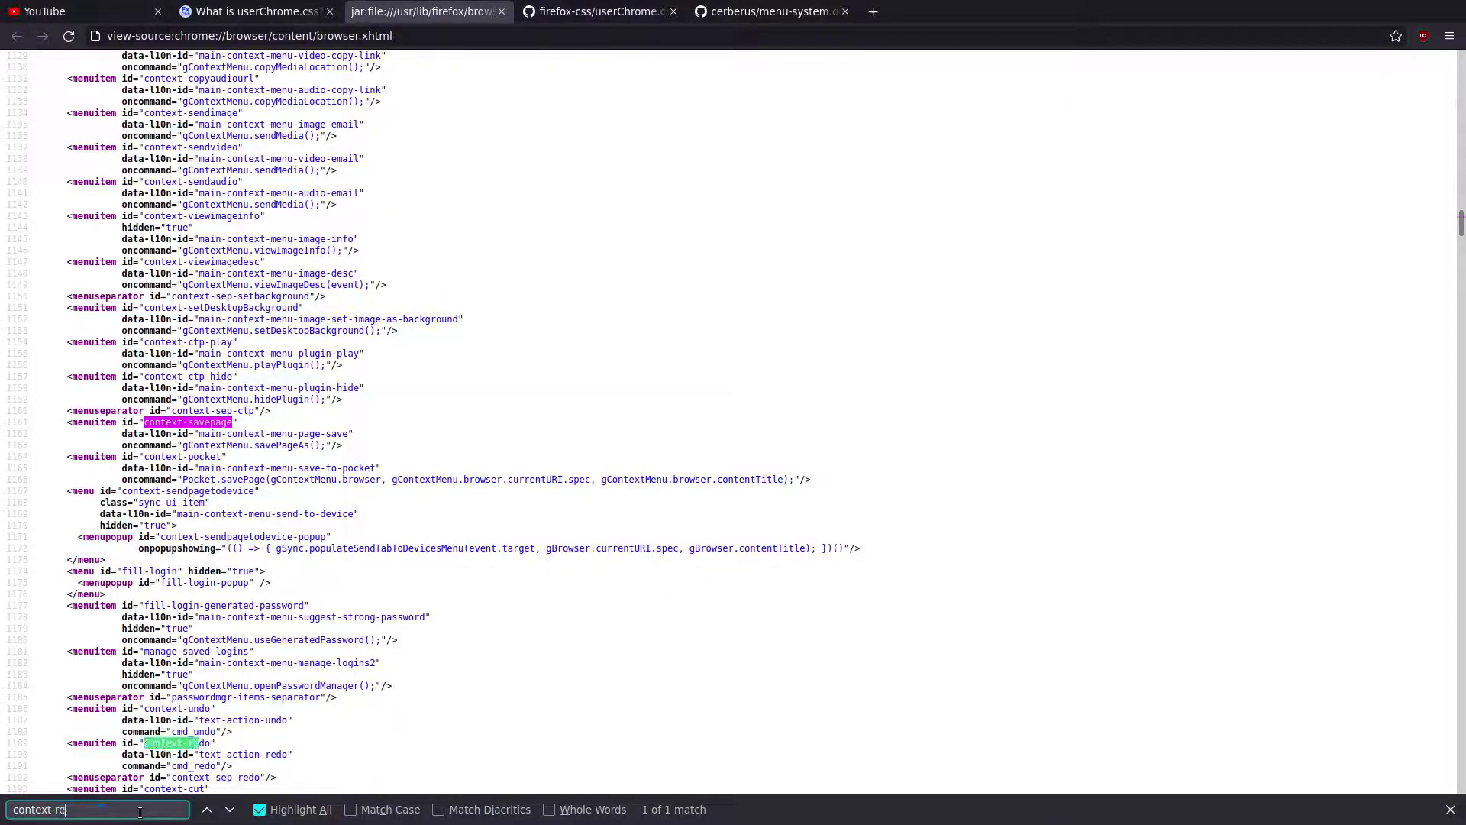
text(reload)
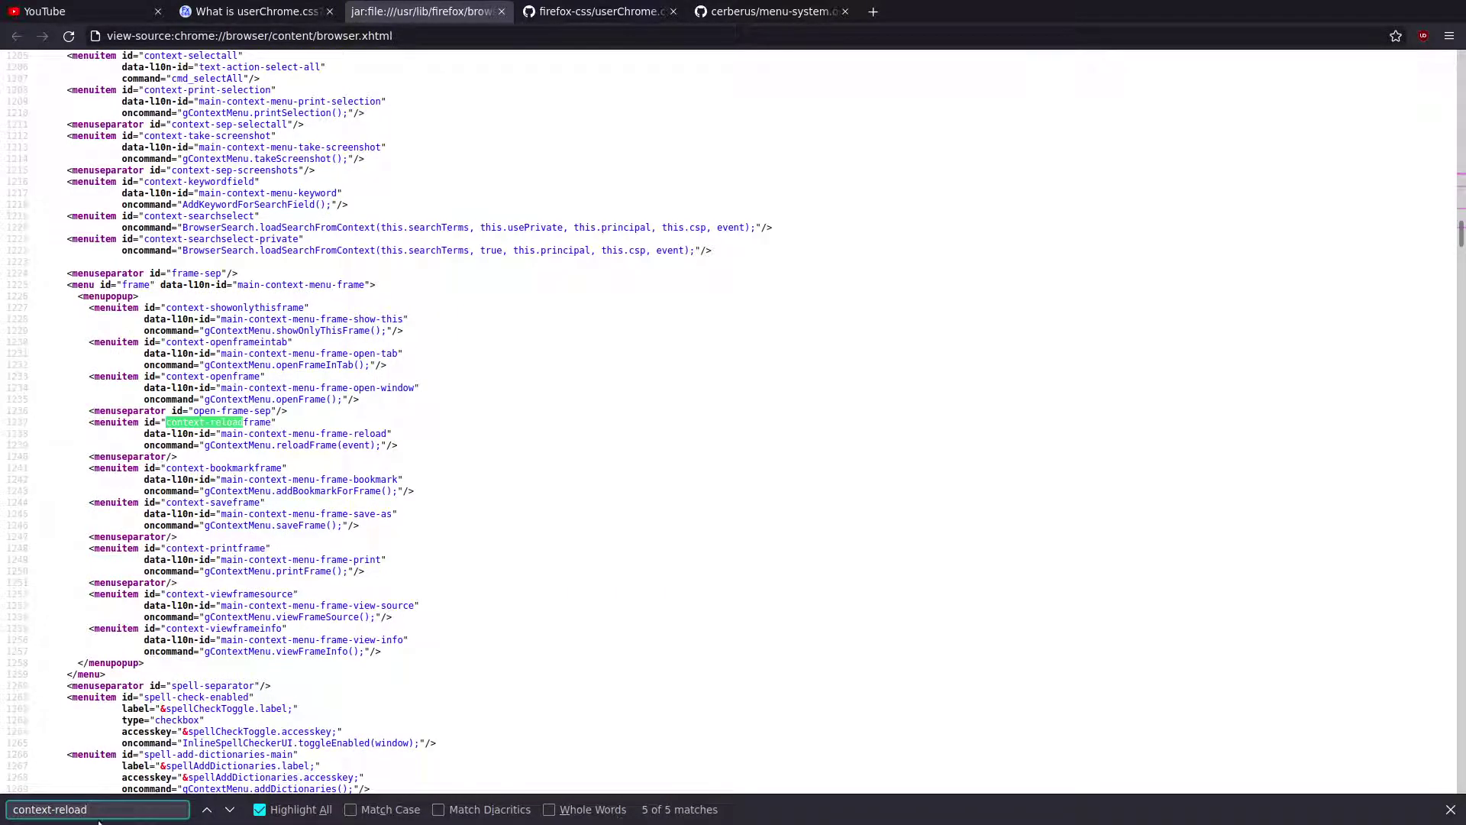
Step: Find the Back menu item in the browser.xhtml source by searching for "context-back"
key(BackSpace)
key(BackSpace)
key(BackSpace)
key(BackSpace)
key(BackSpace)
key(BackSpace)
text(back)
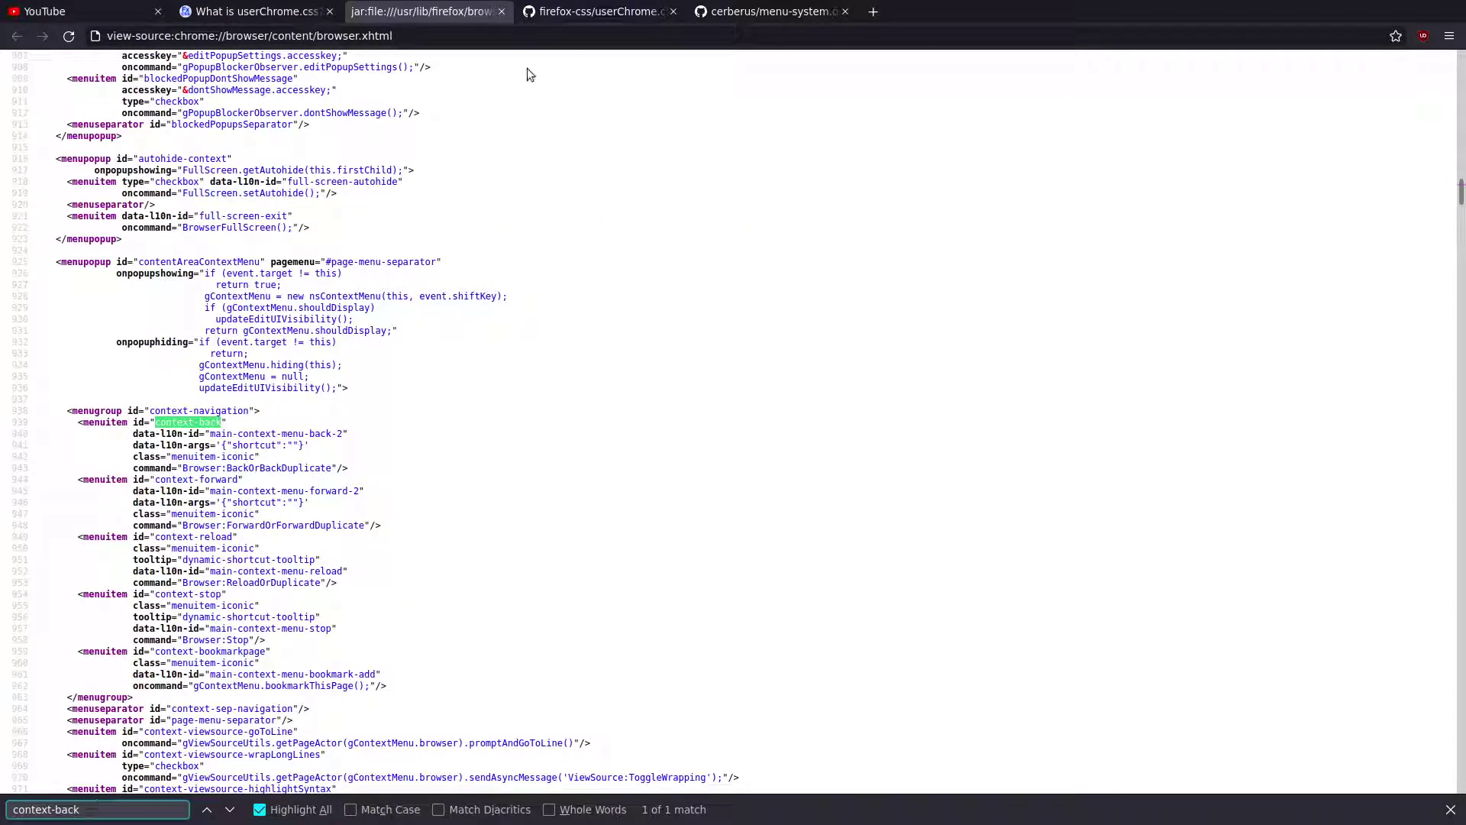
Step: Compare the context menu of the first video's title link on the YouTube home page with the selectors in userChrome.css
click(590, 12)
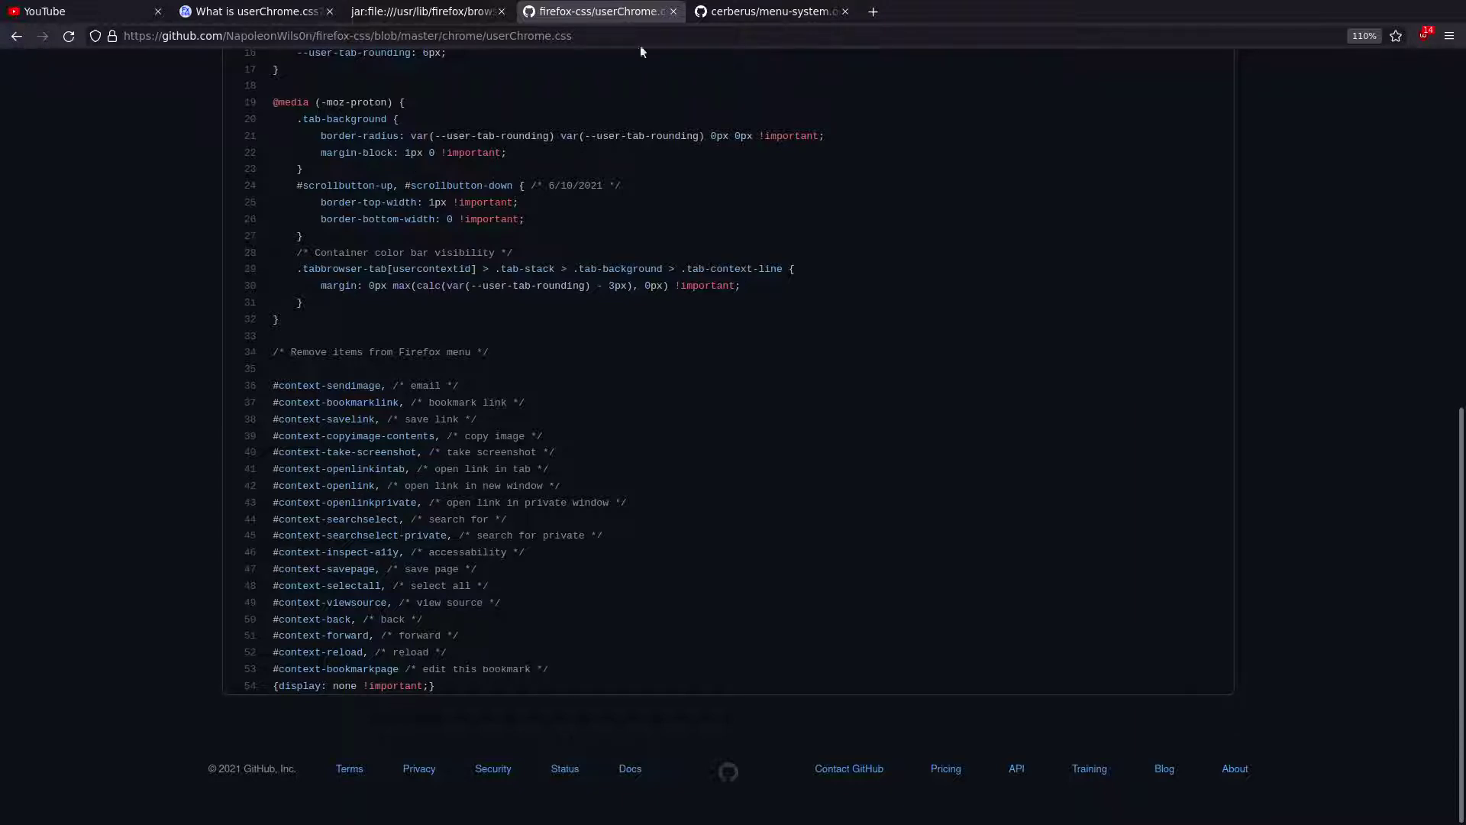
click(113, 9)
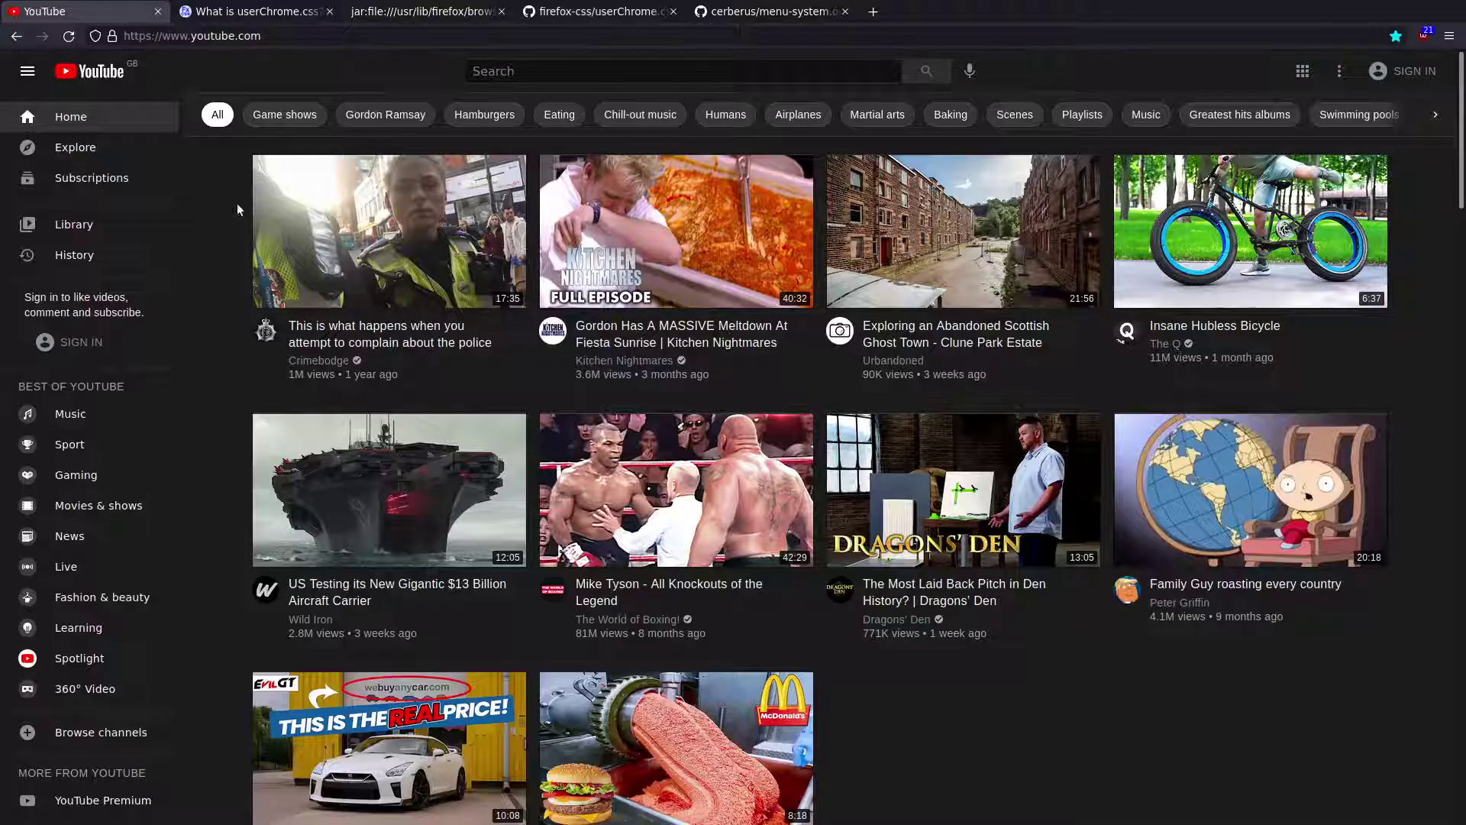
right_click(313, 341)
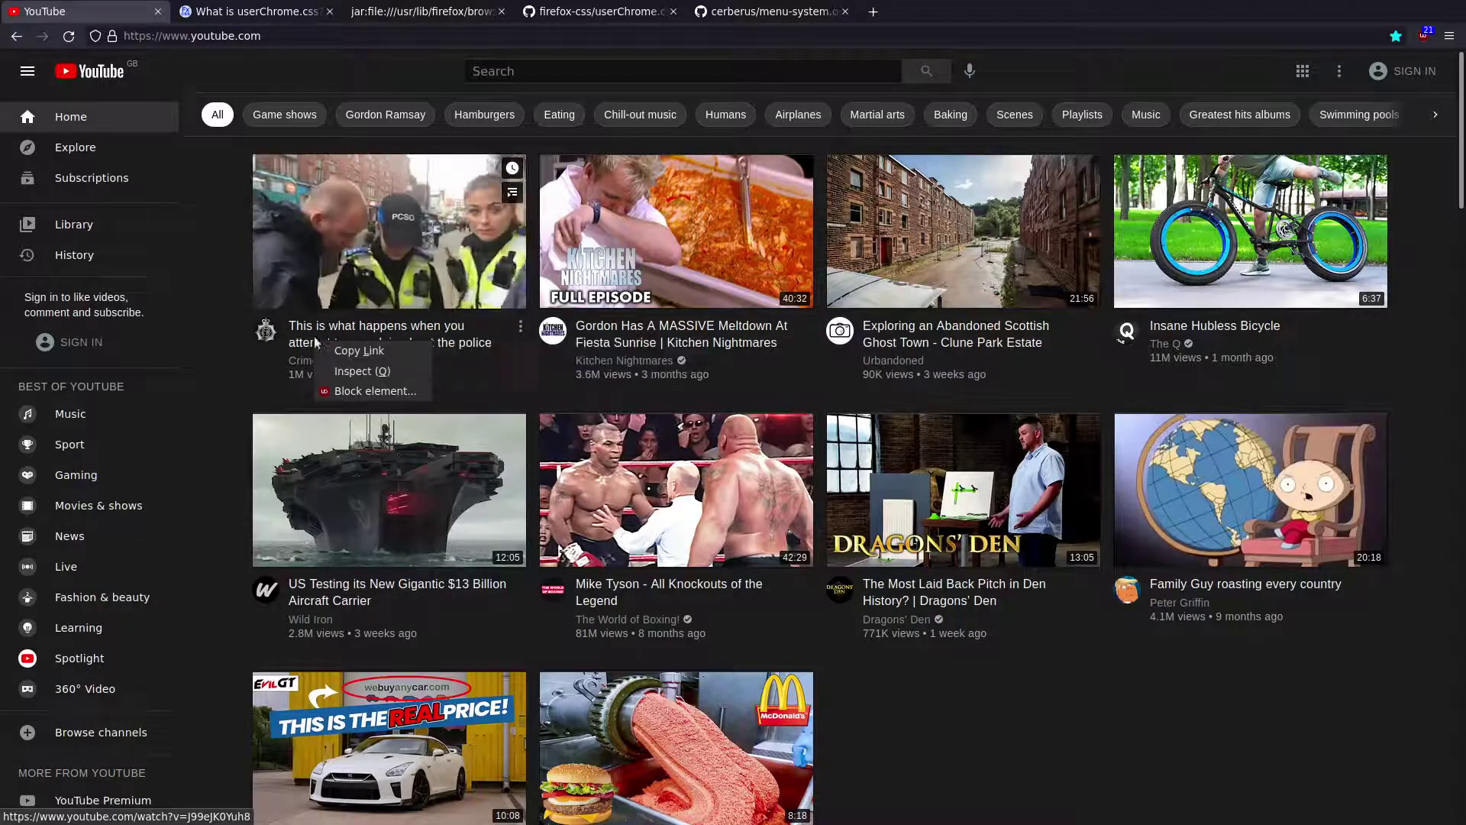
key(Escape)
click(599, 11)
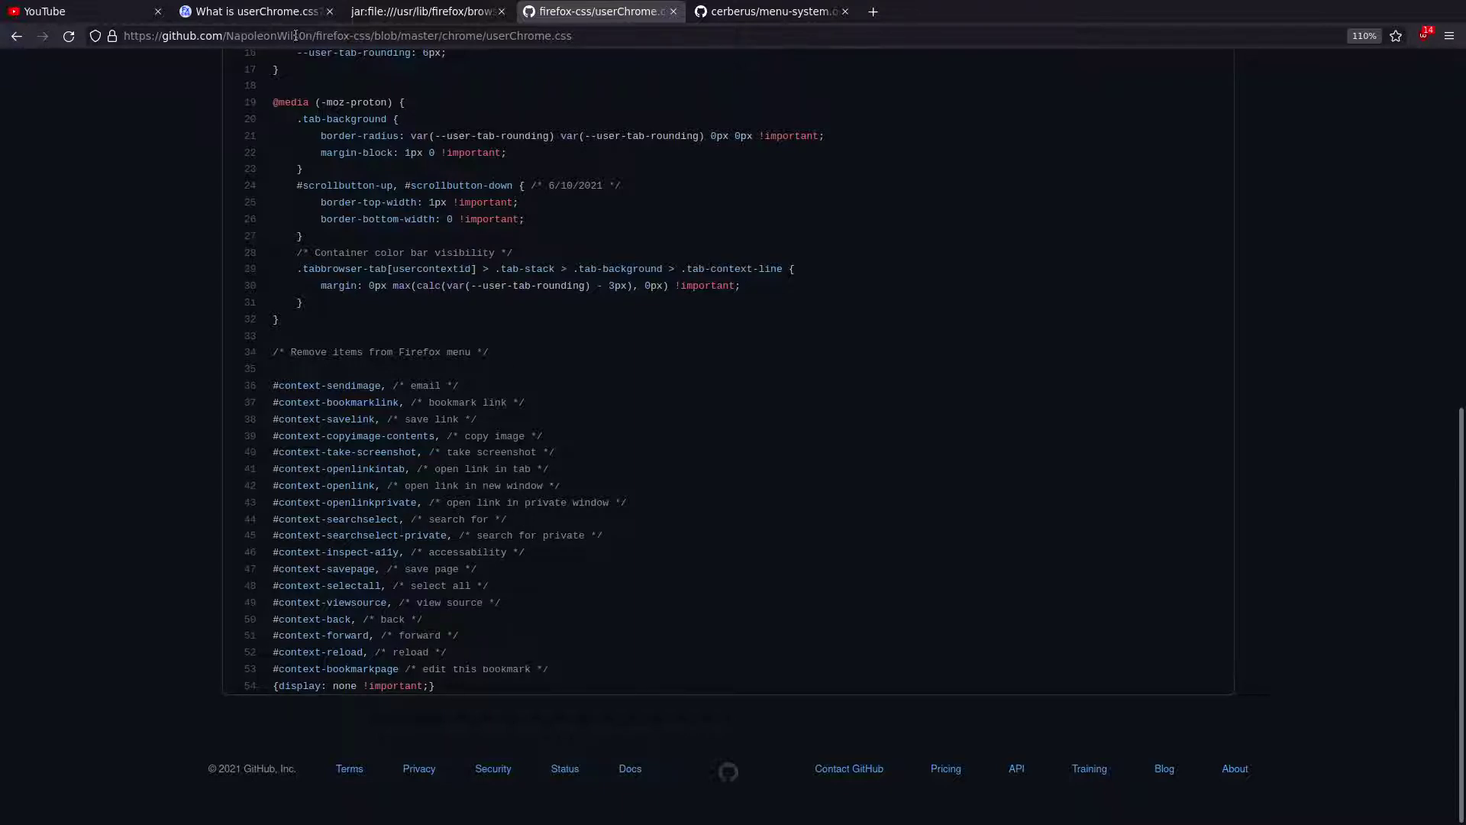
click(115, 12)
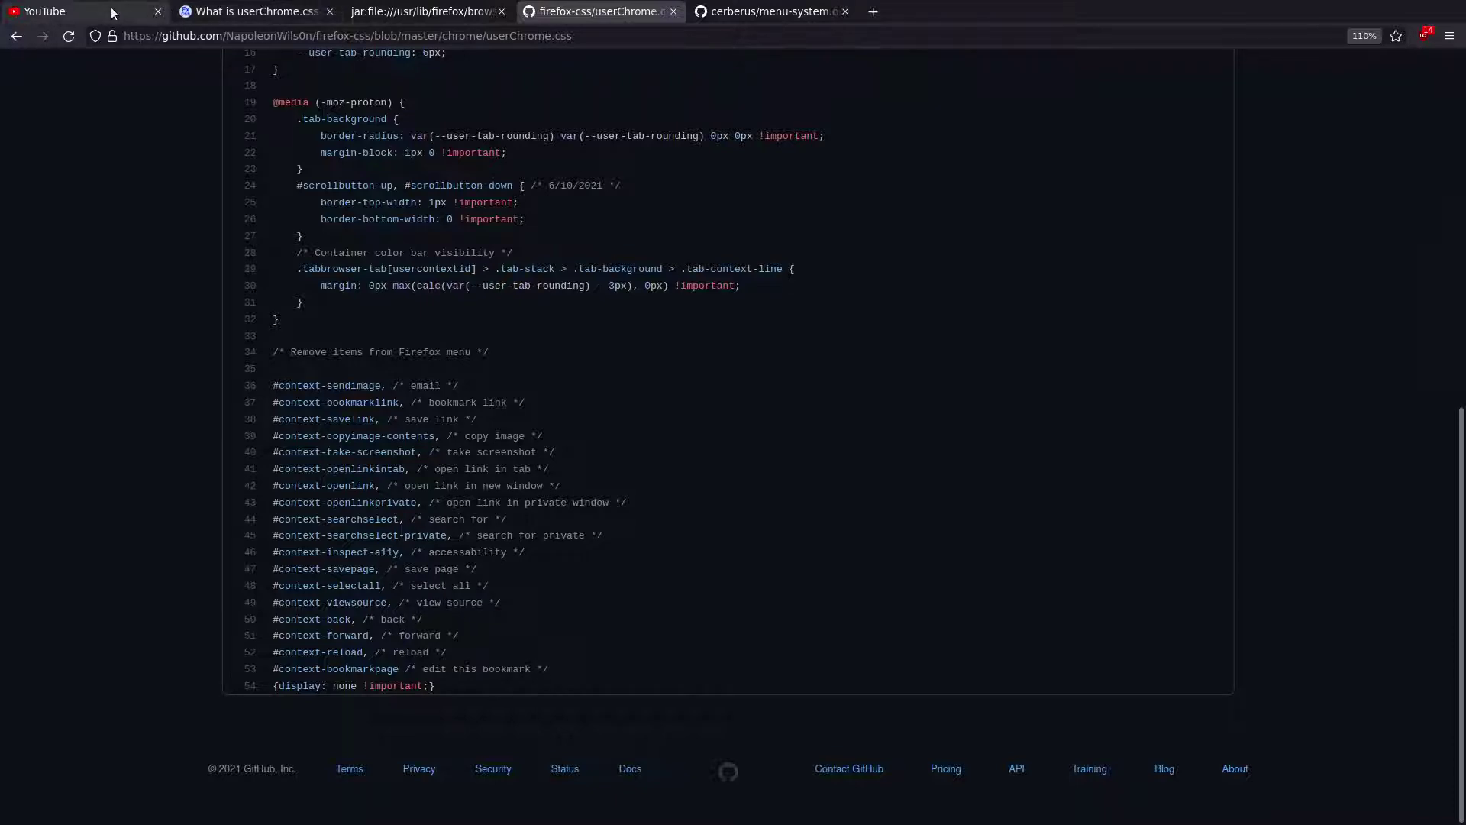
right_click(351, 332)
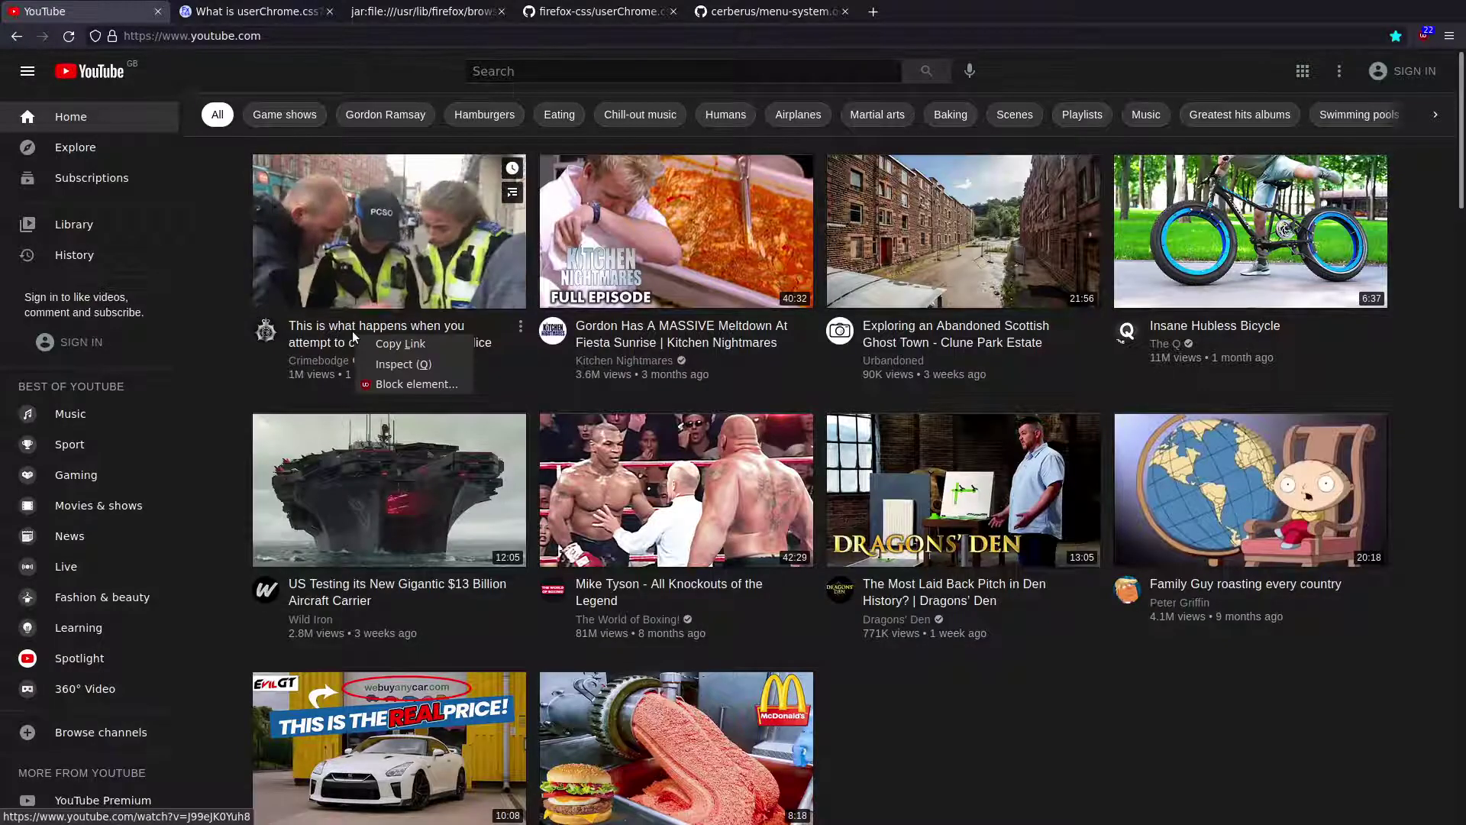
click(282, 371)
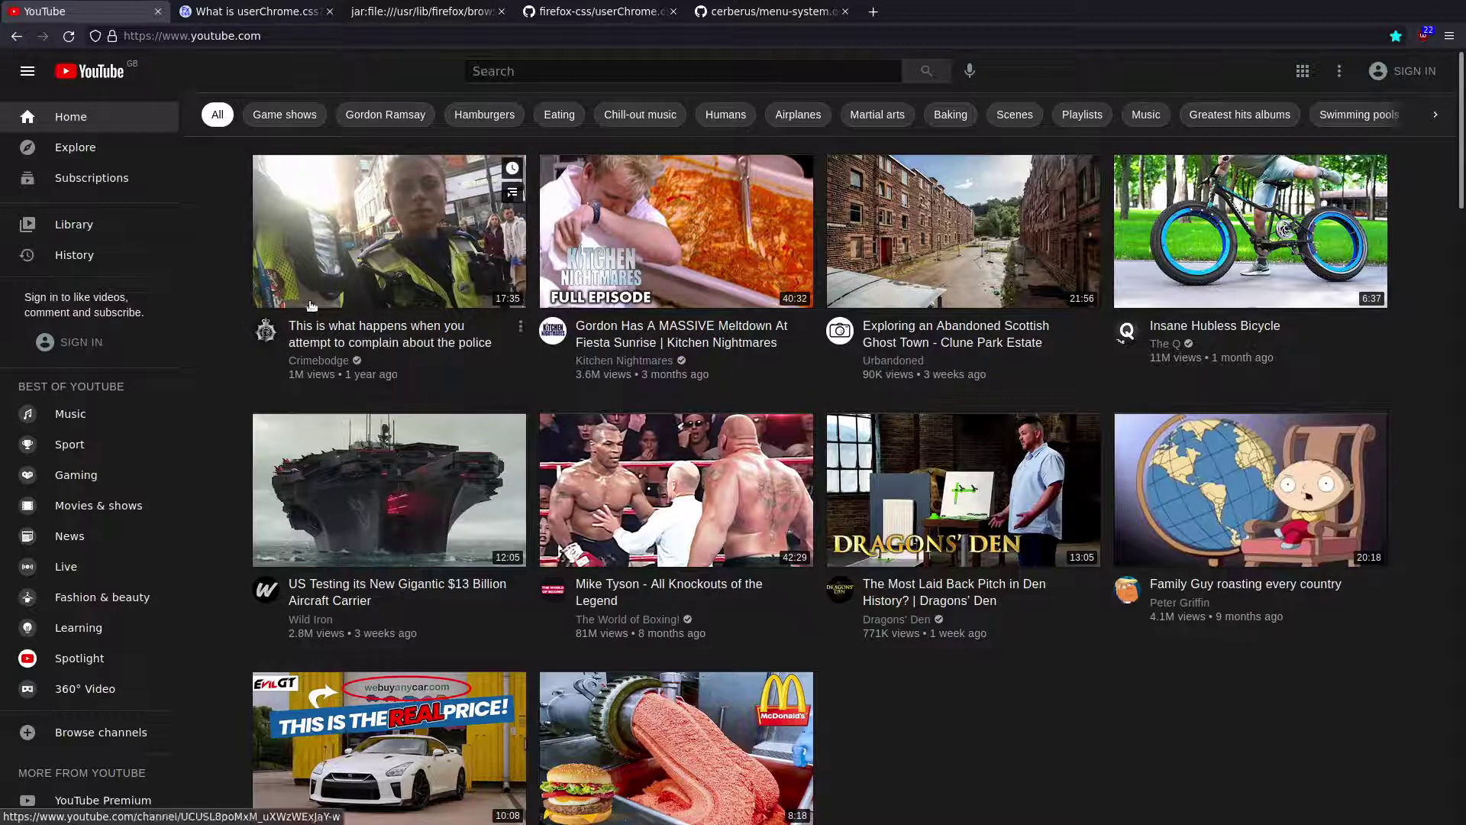
Step: Check the context menus of the first video's thumbnail and of the empty page area between the videos
right_click(361, 183)
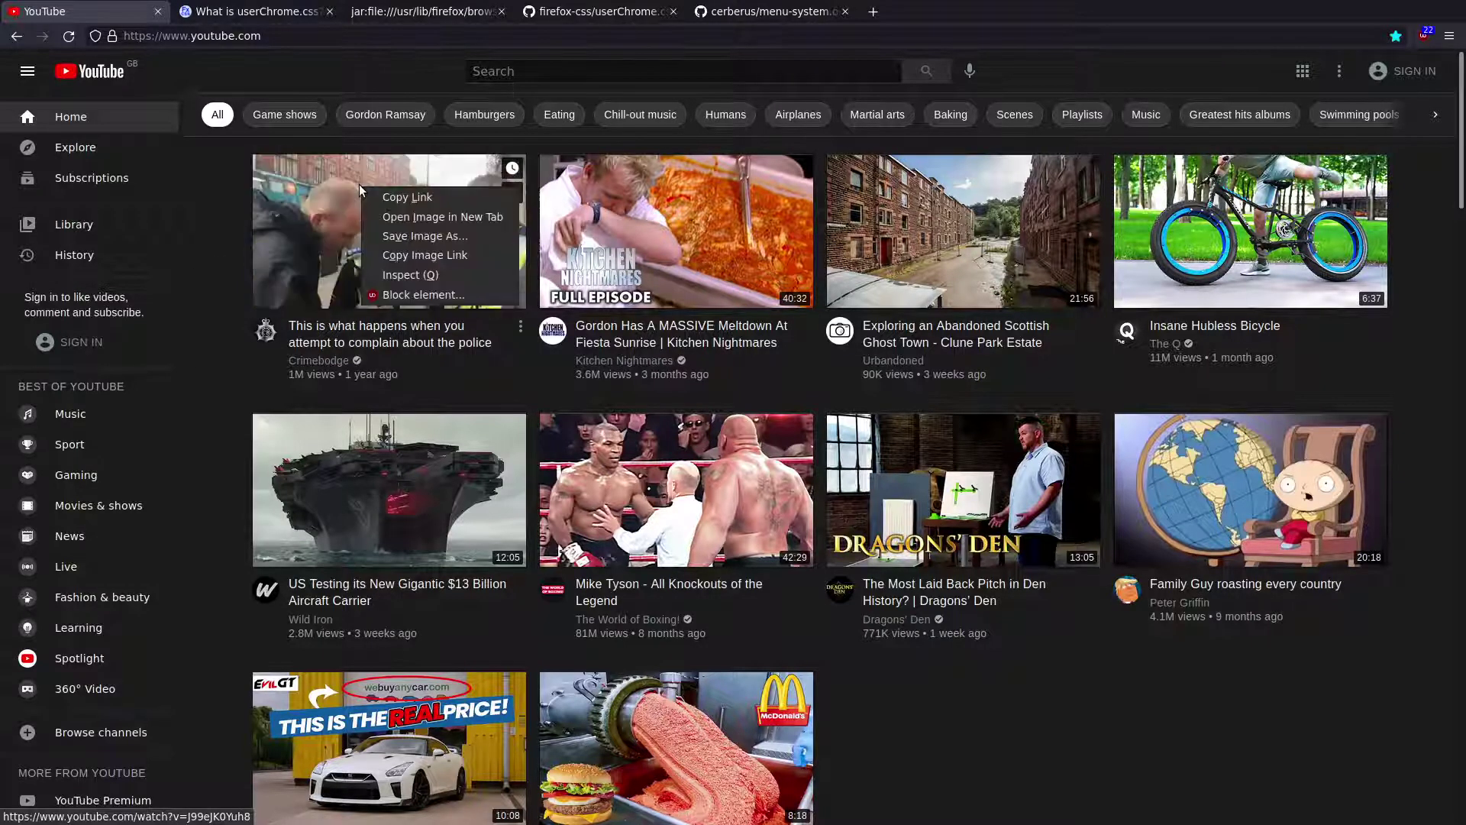
click(210, 384)
right_click(1240, 391)
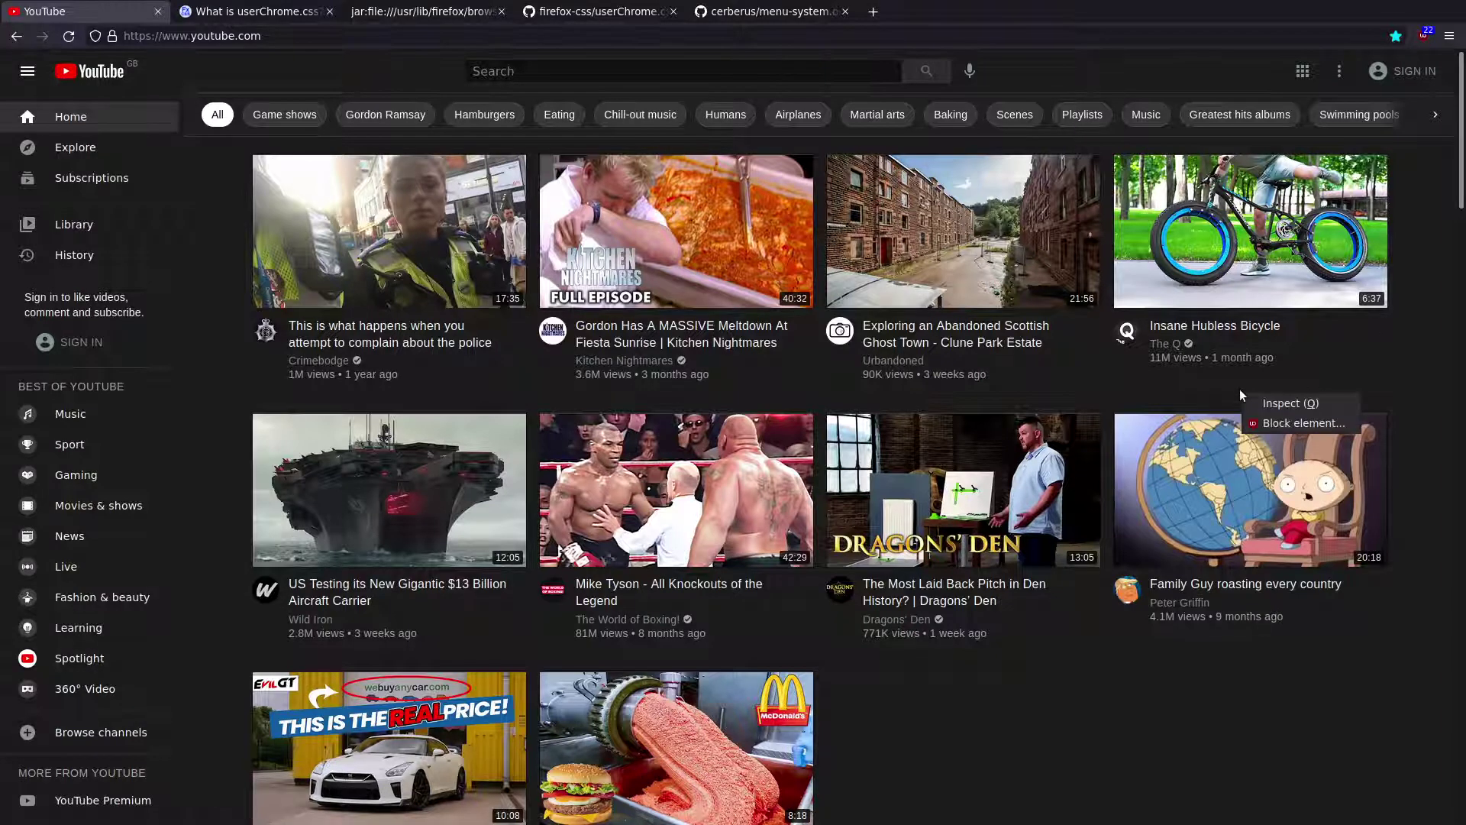
click(1216, 394)
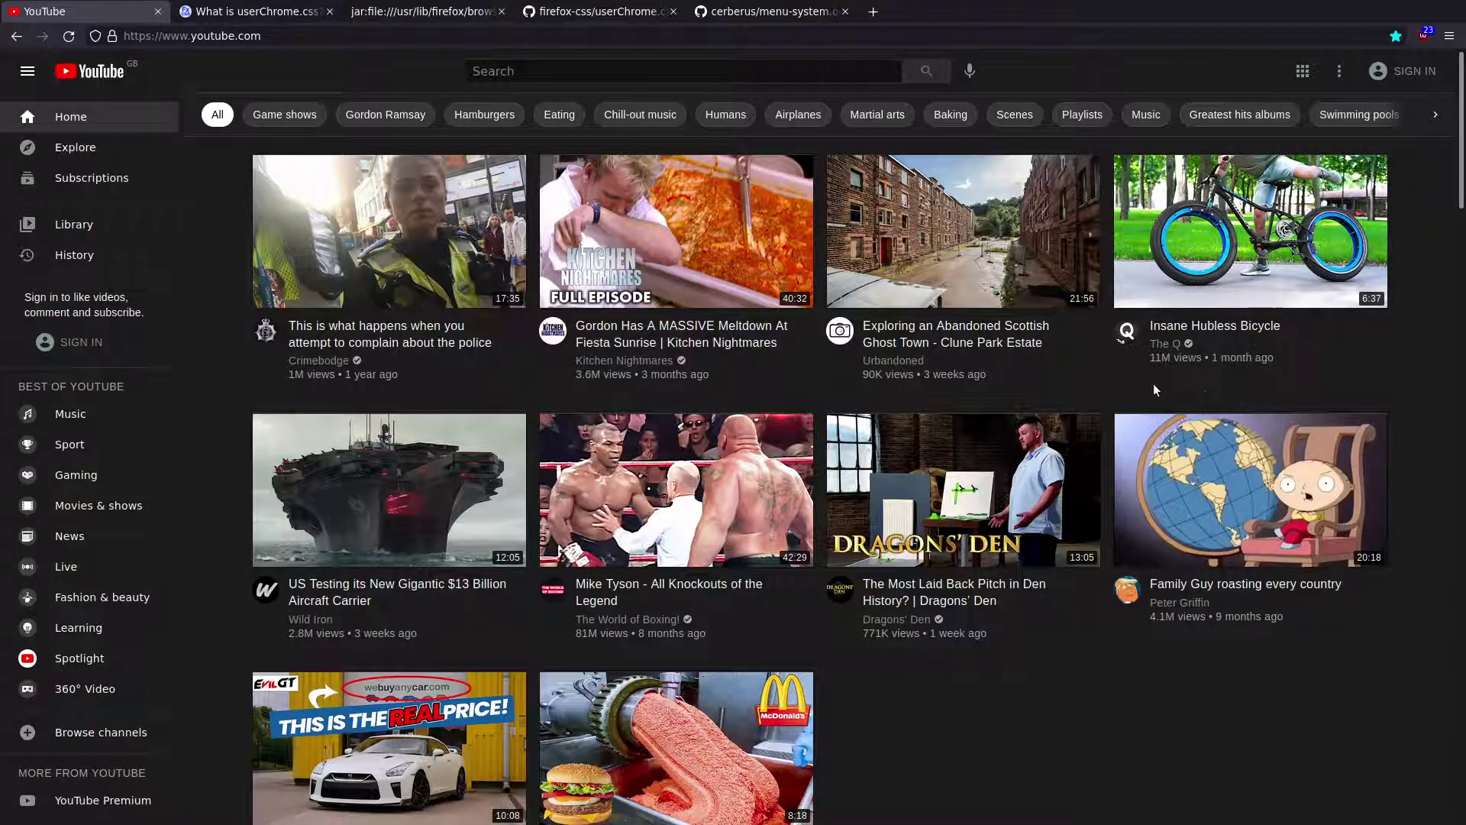
right_click(1076, 385)
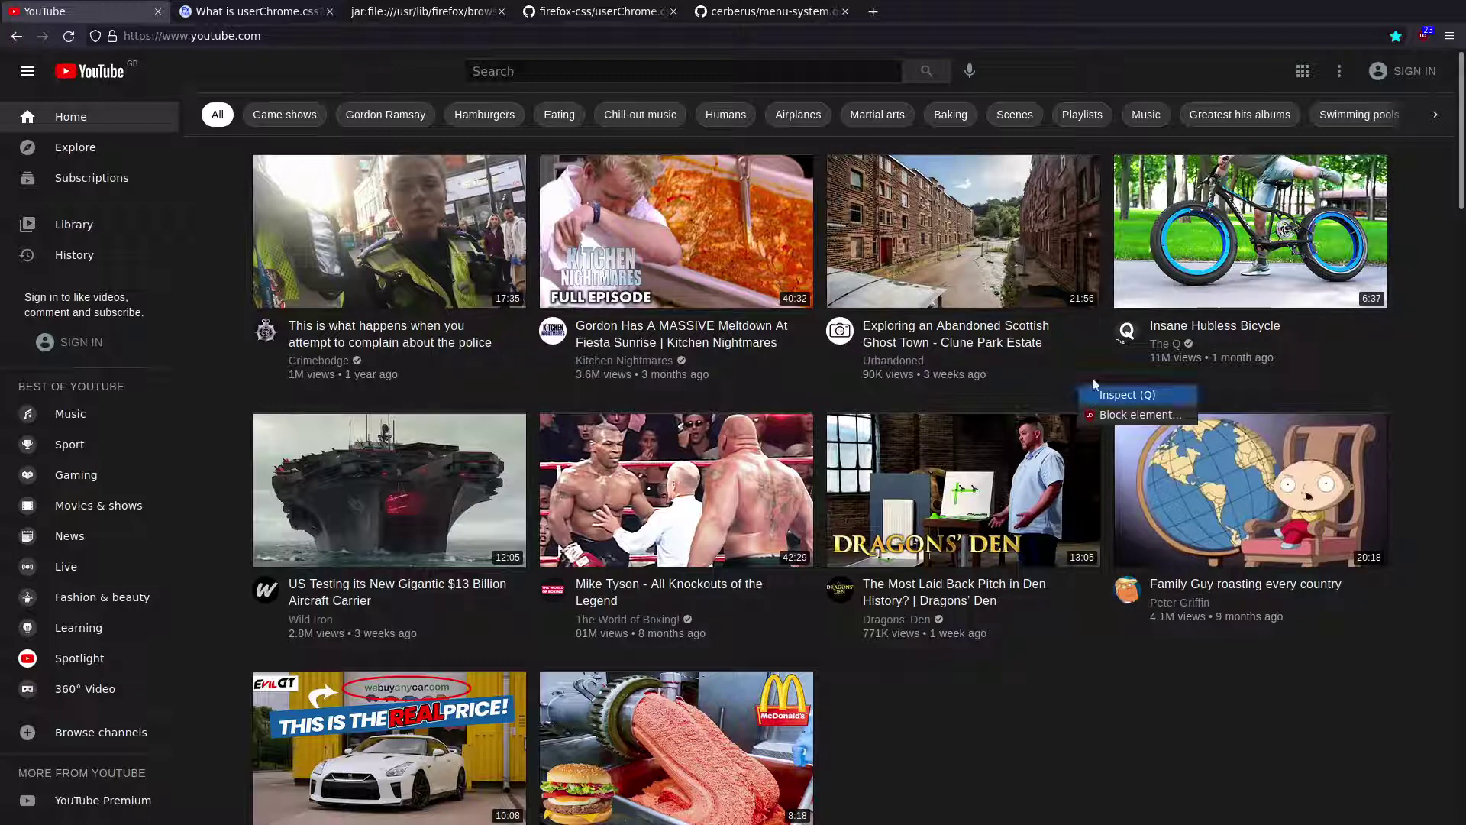
key(Escape)
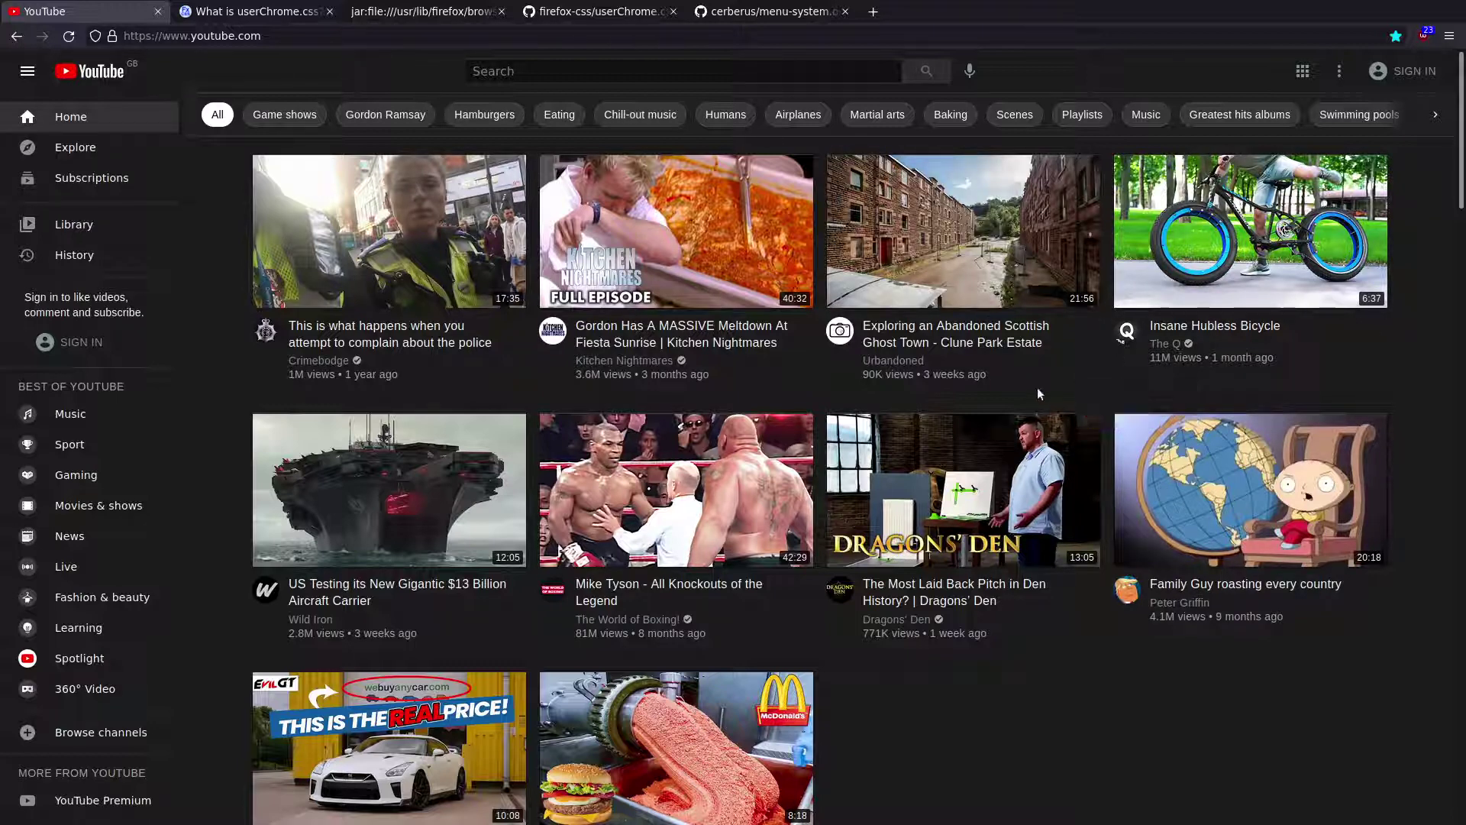
Step: Revisit the browser.xhtml source and the "Remove items from Firefox menu" section of userChrome.css in Emacs
click(441, 11)
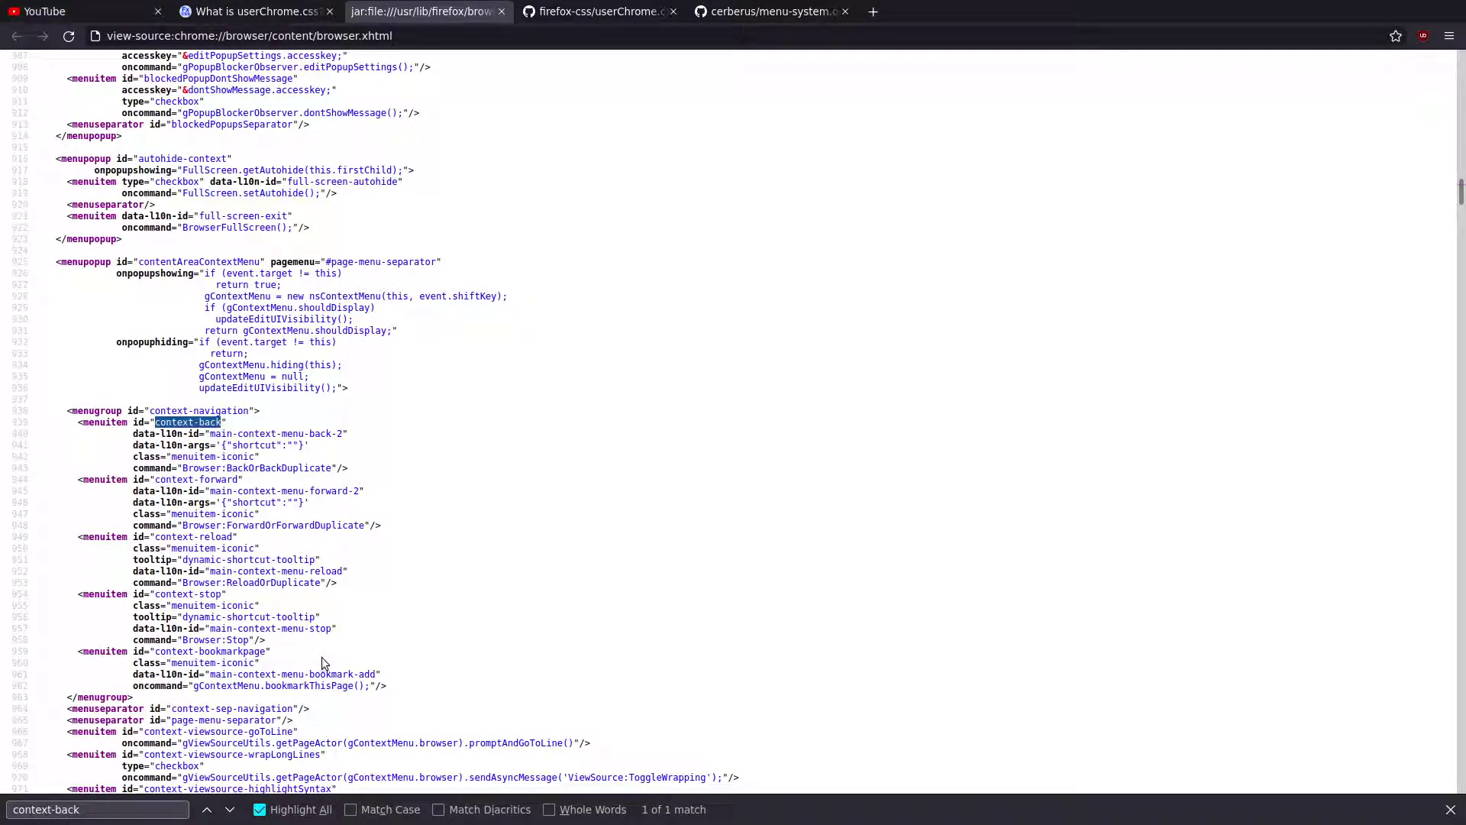
key(alt+Tab)
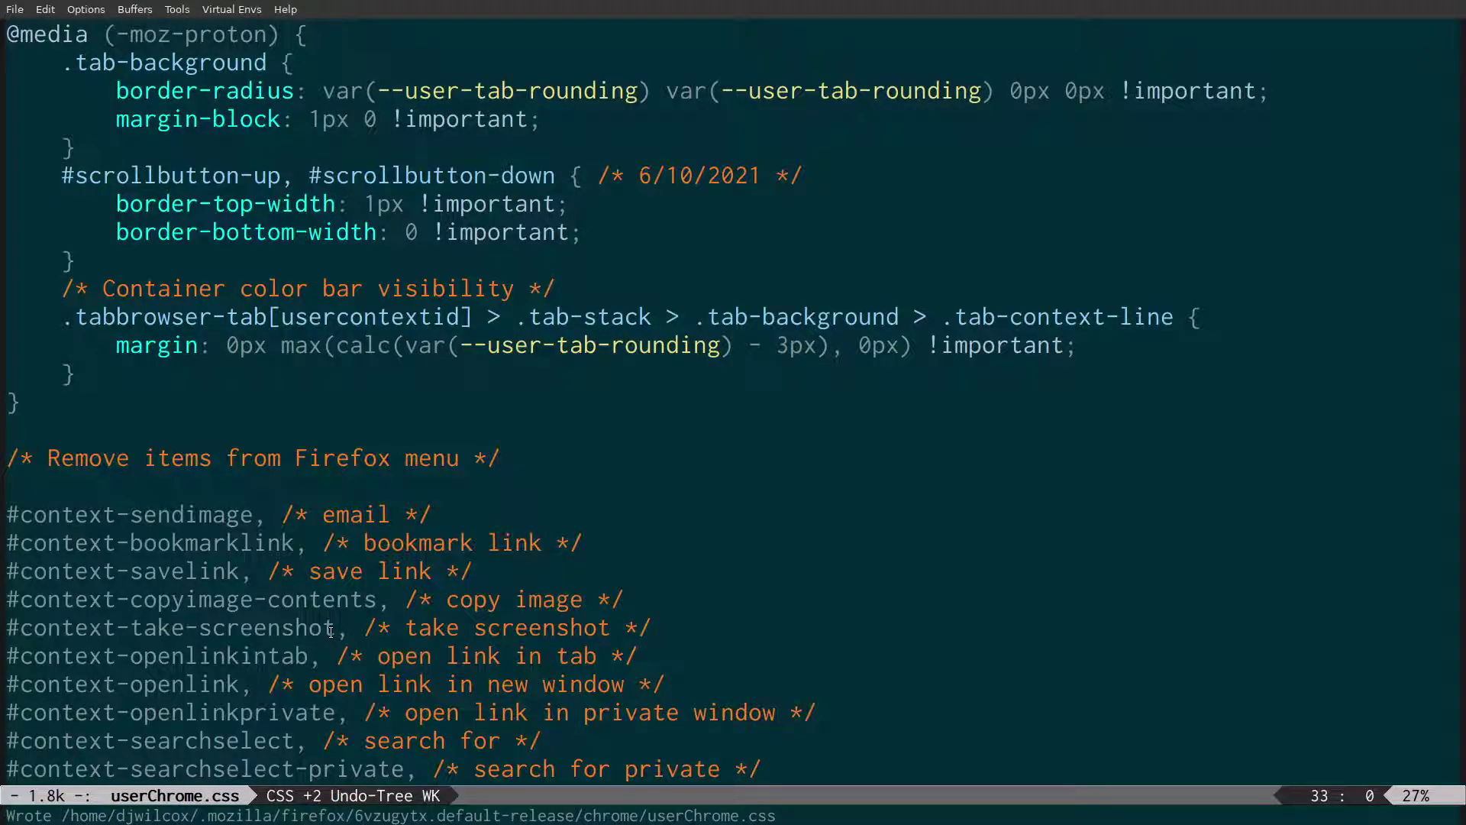
key(Down)
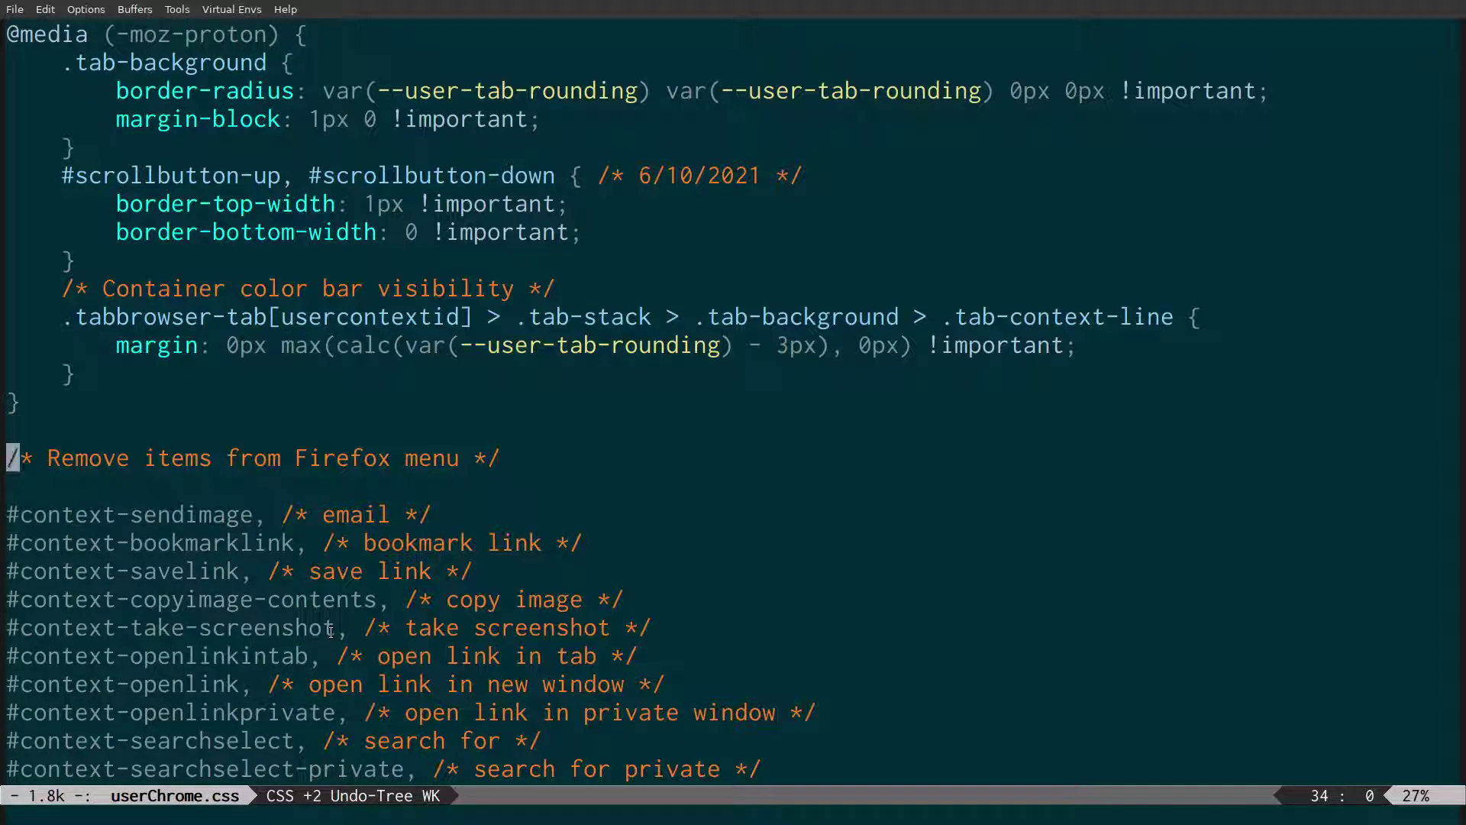
Step: In a cleared terminal, list the contents of the chrome folder inside the 6vzugytx.default-release Firefox profile
key(alt+Tab)
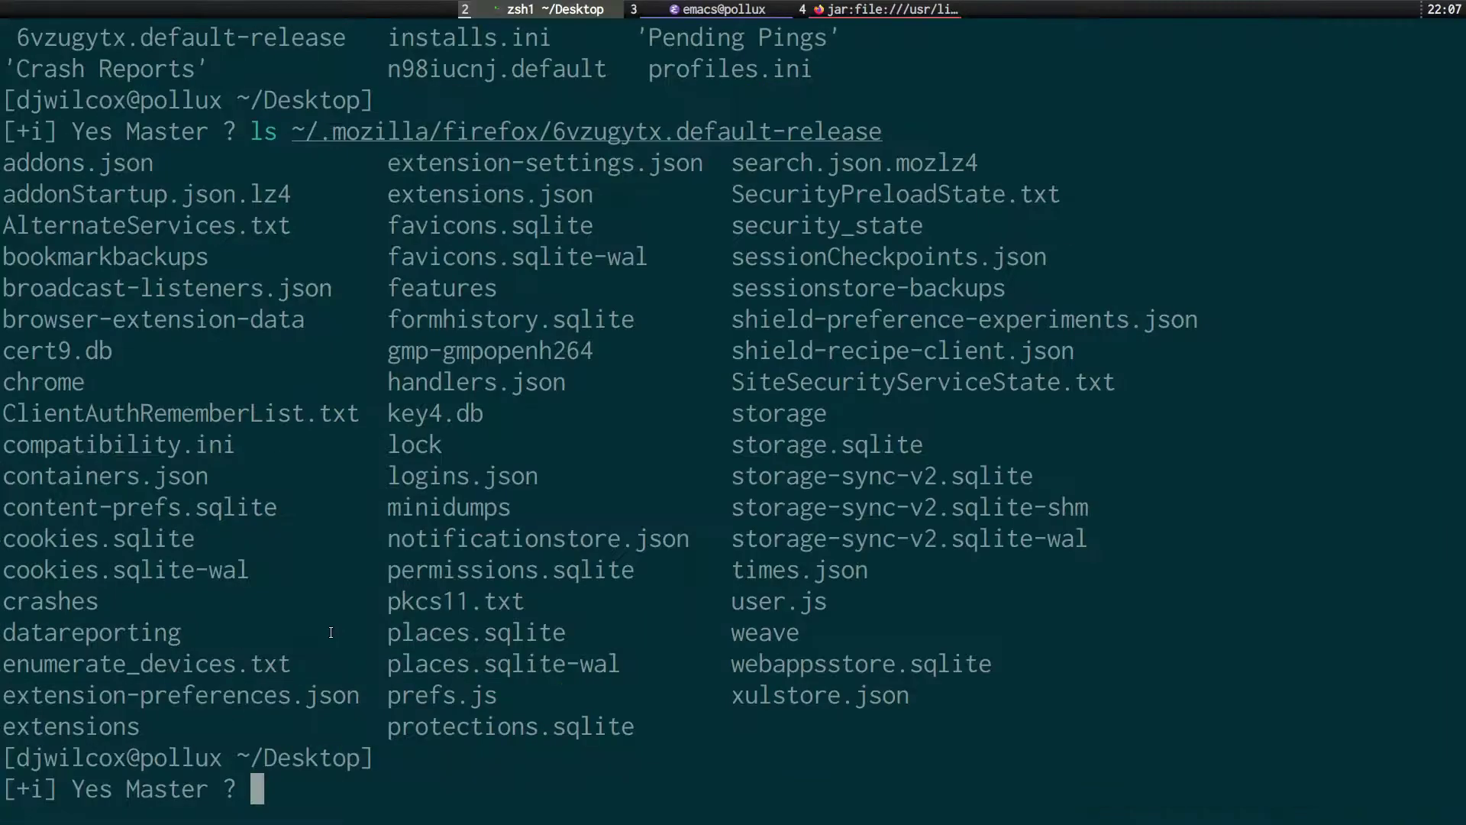
key(ctrl+l)
key(Up)
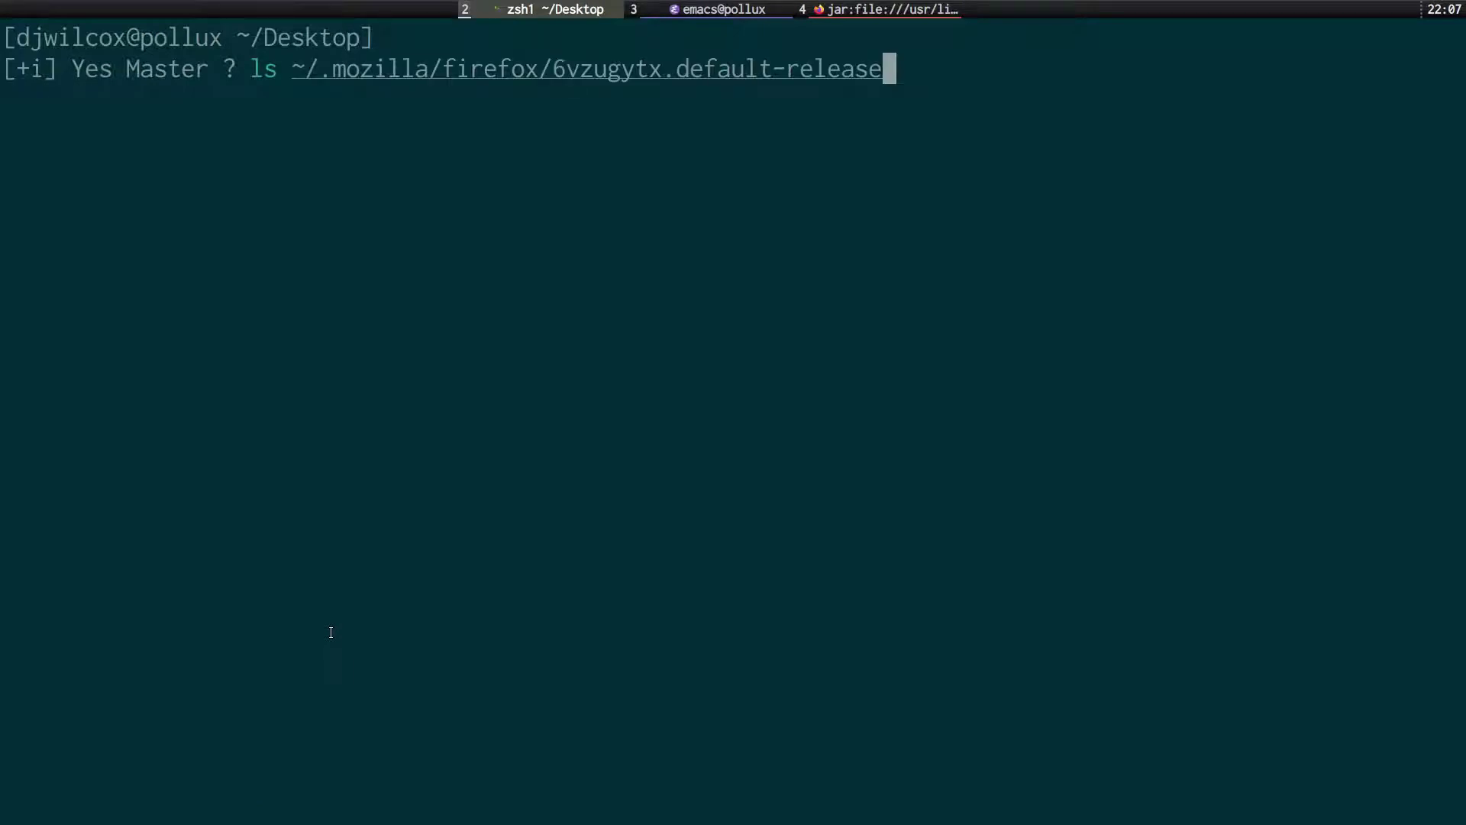
text(/chr)
key(Tab)
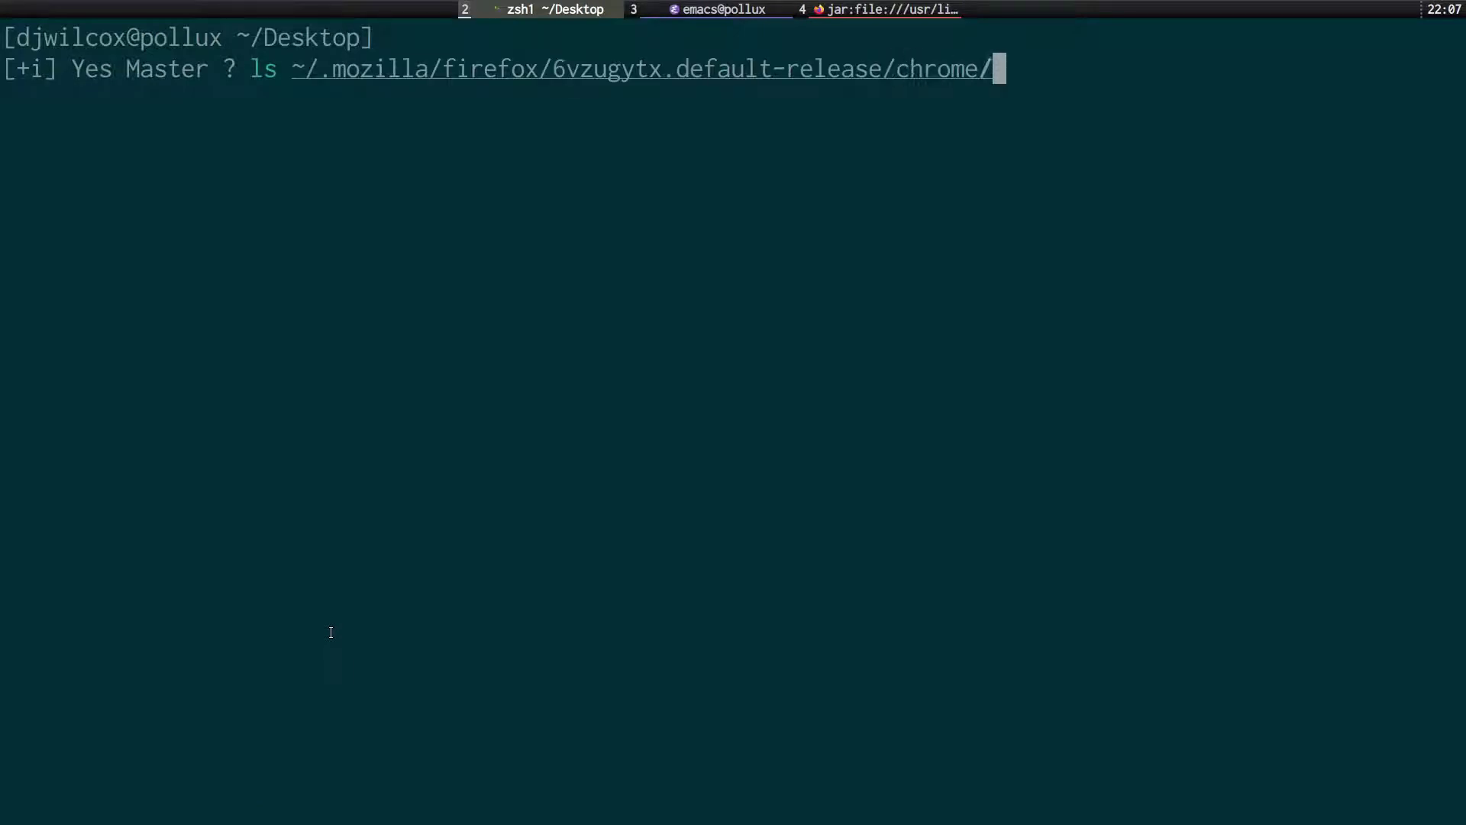
key(Return)
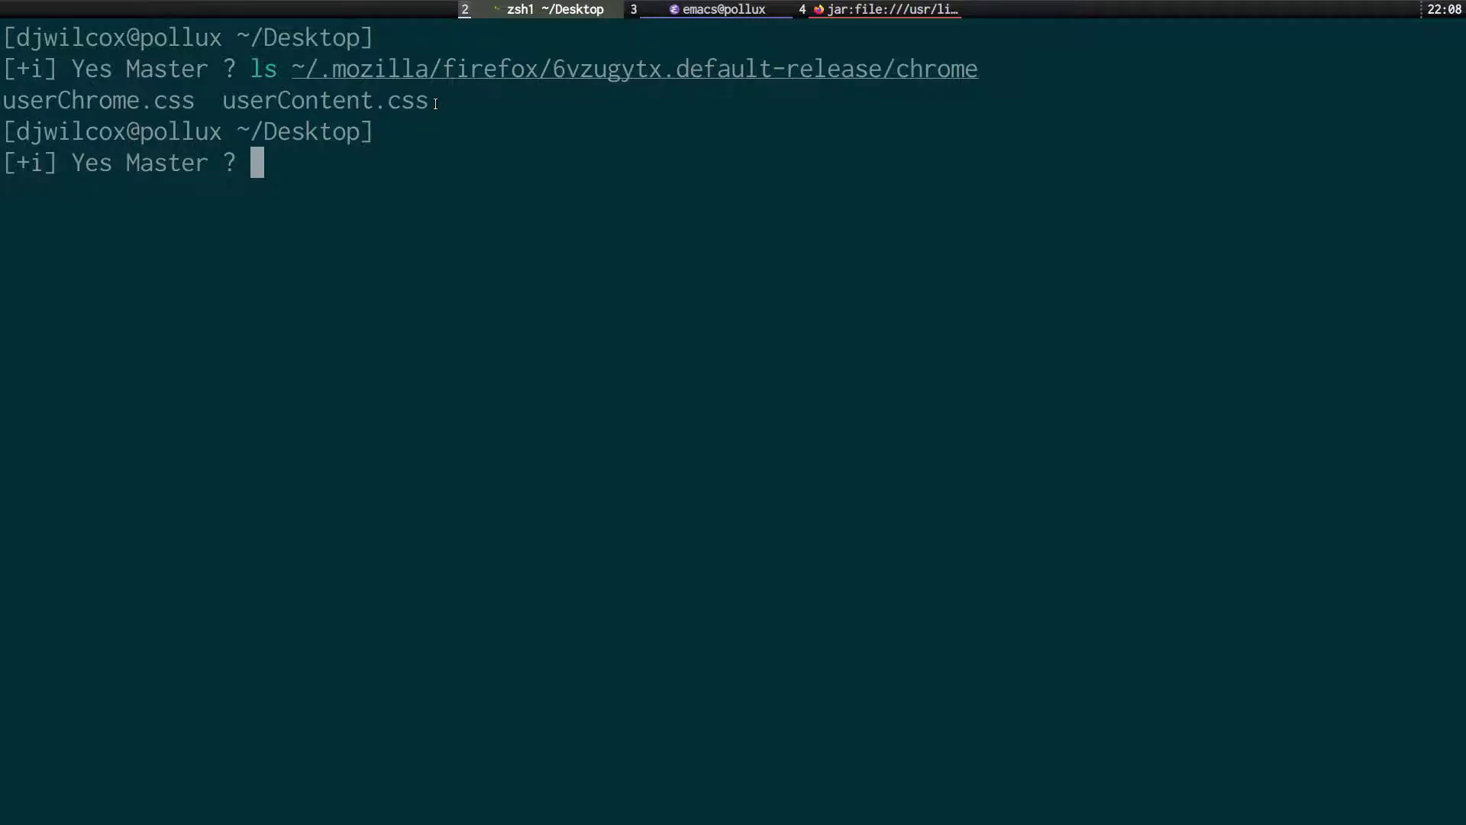
Step: Bring up the image context menu example and its CSS on the userChrome.org page in Firefox
key(super+4)
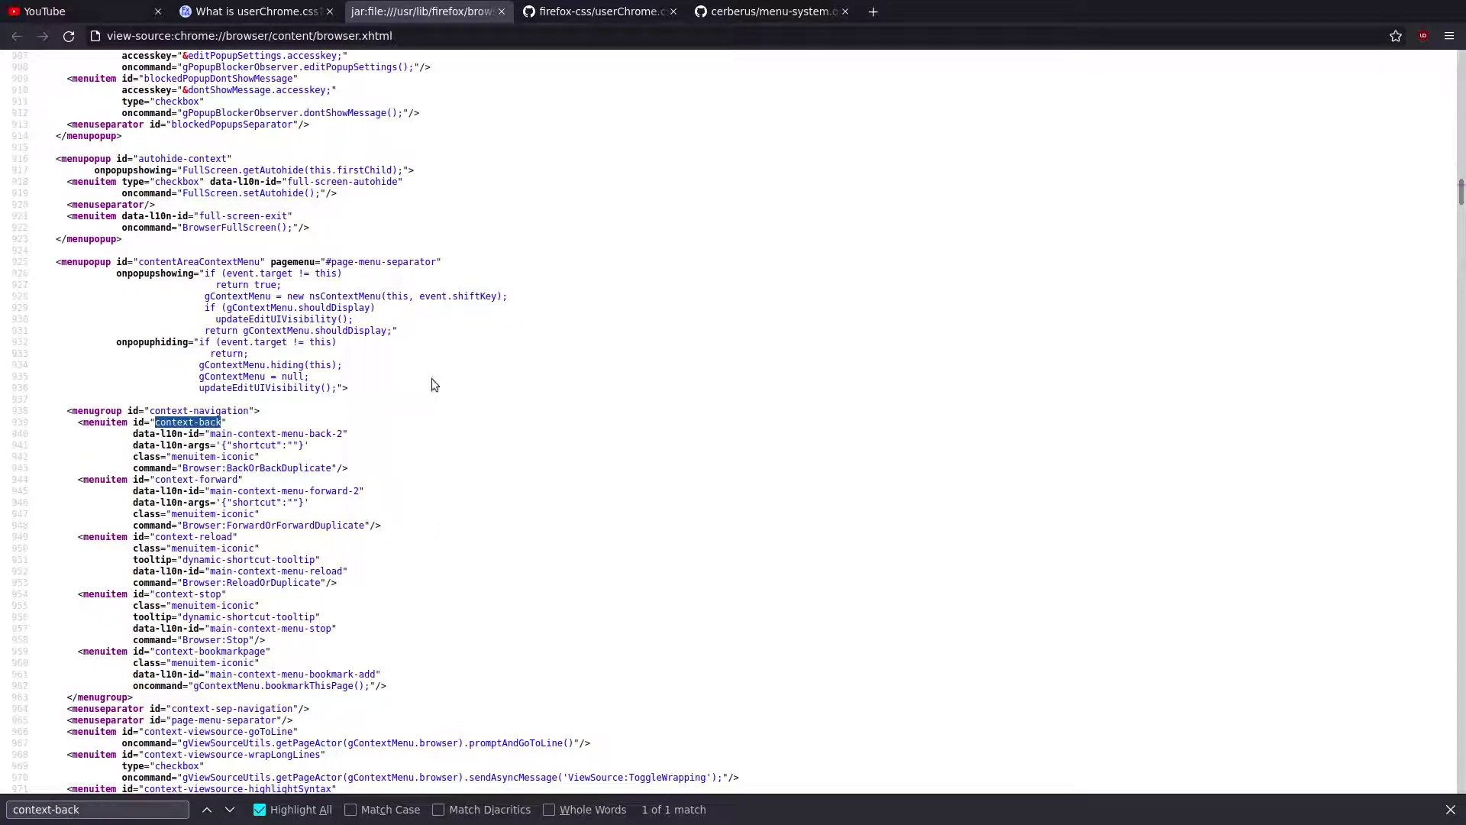
click(275, 12)
scroll(496, 425, up, 4)
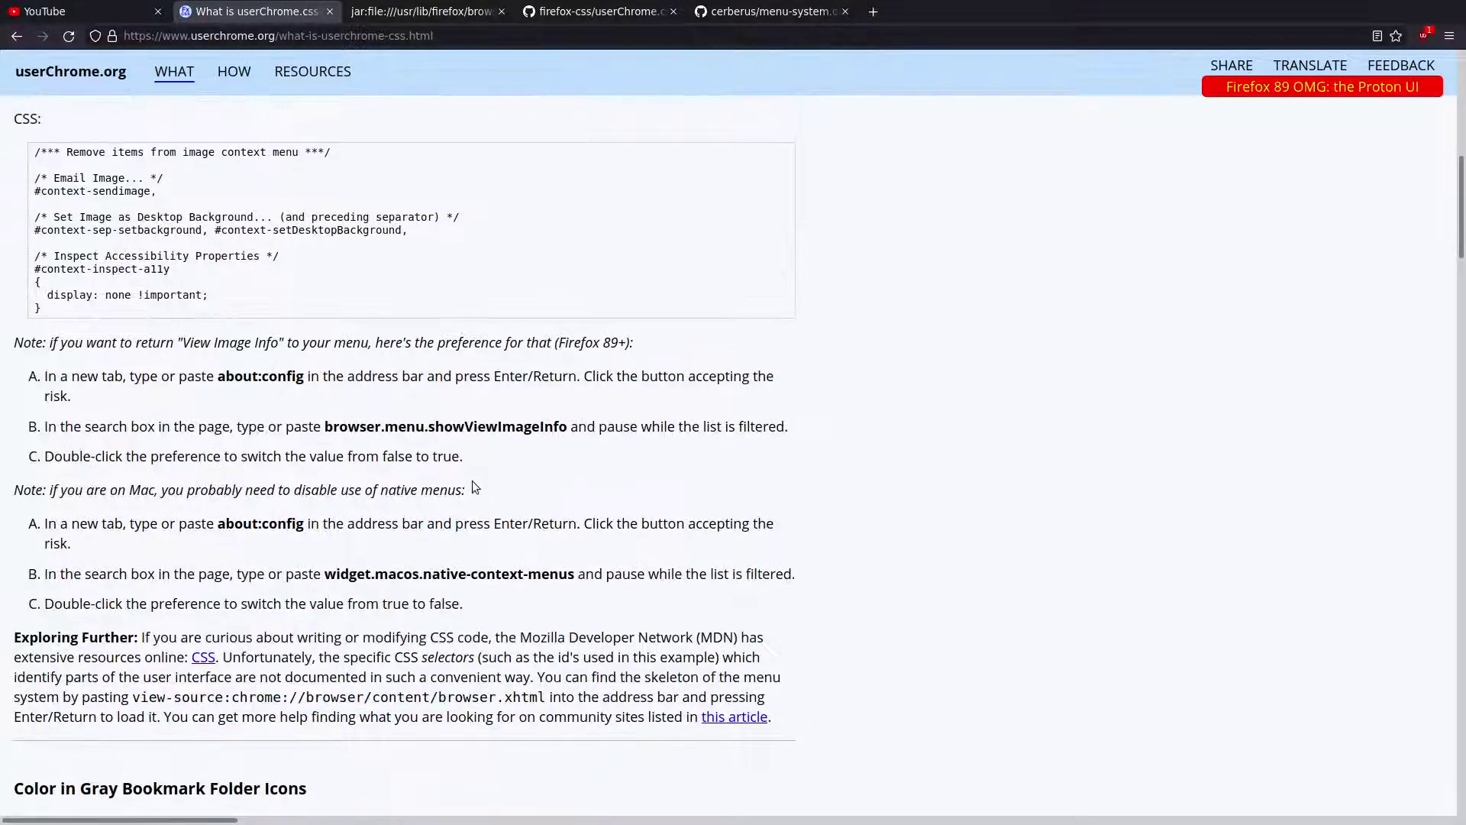
scroll(473, 487, up, 2)
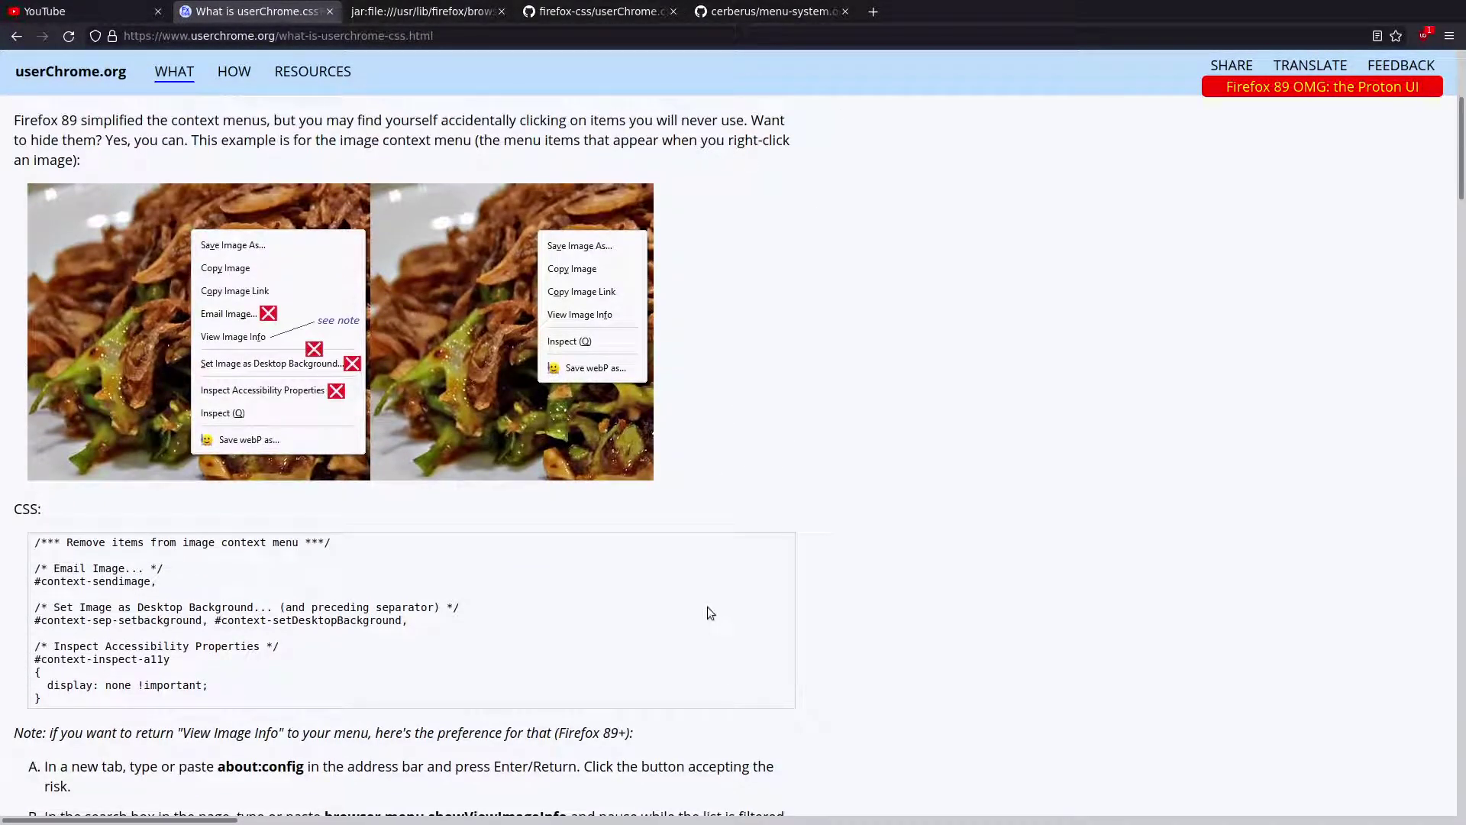
Step: Check the context menus of the userChrome.org page's blank area, the RESOURCES link and the example image
right_click(890, 330)
click(762, 262)
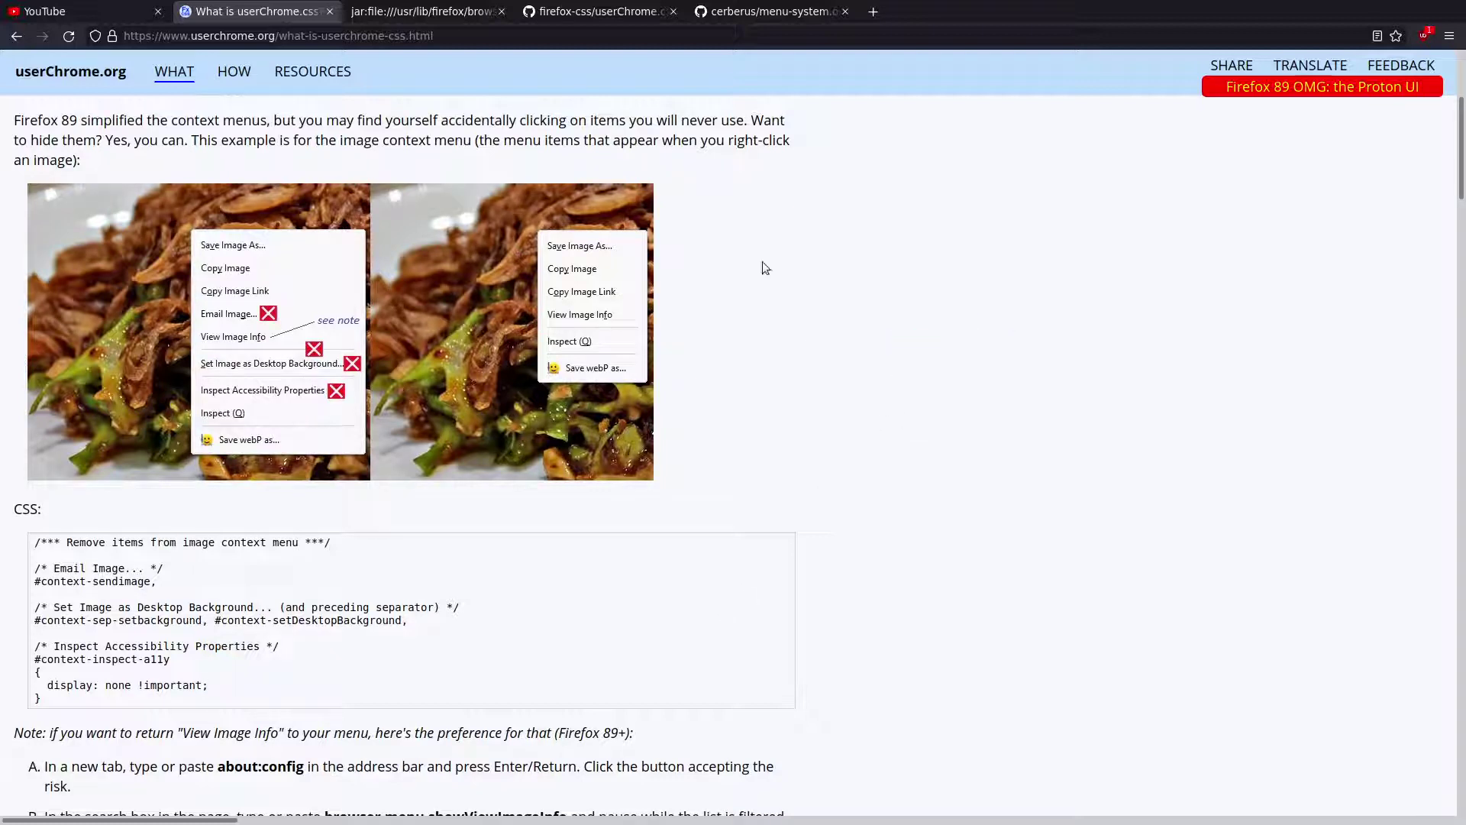
right_click(309, 71)
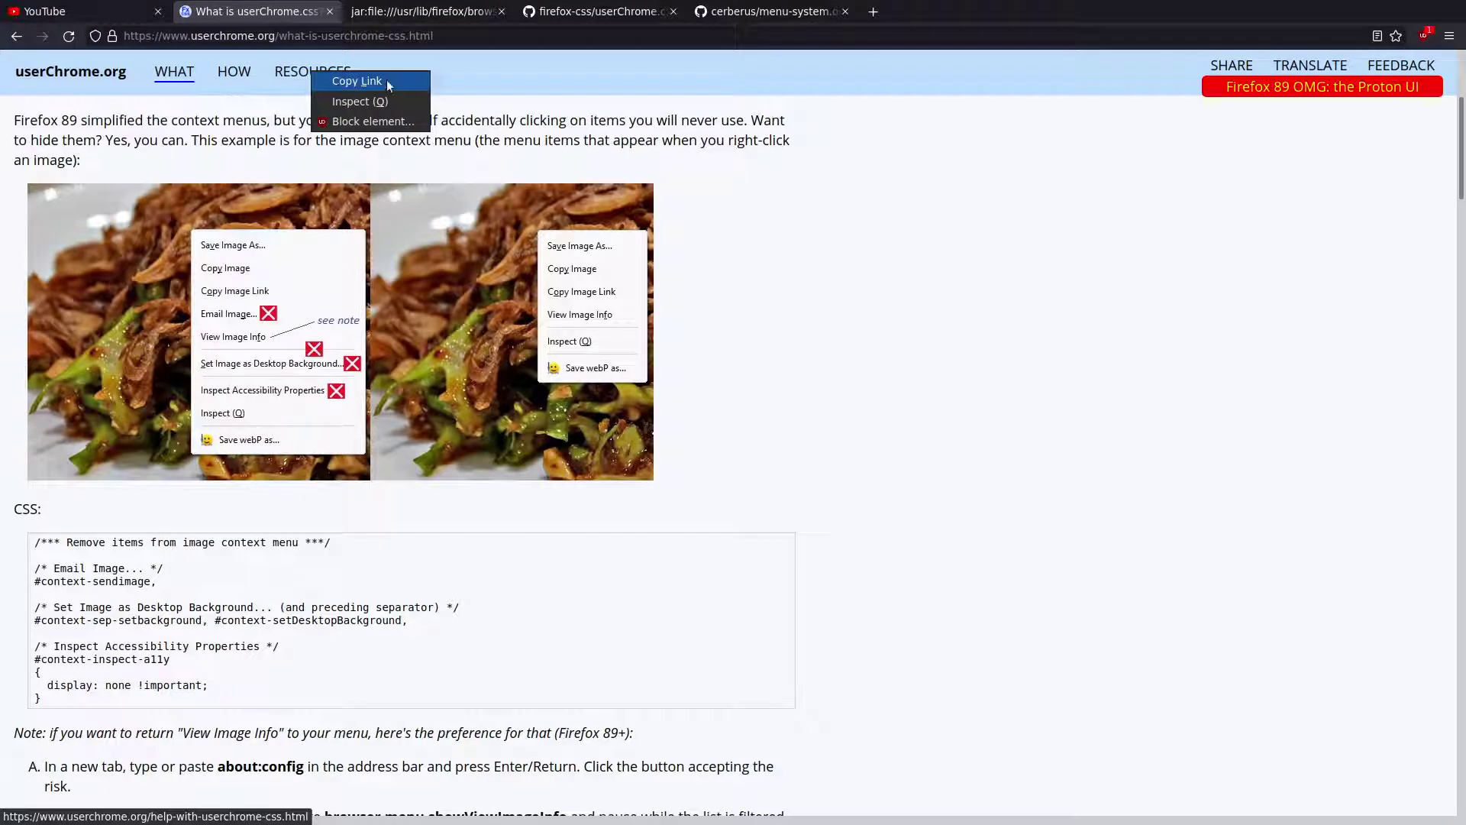
click(258, 126)
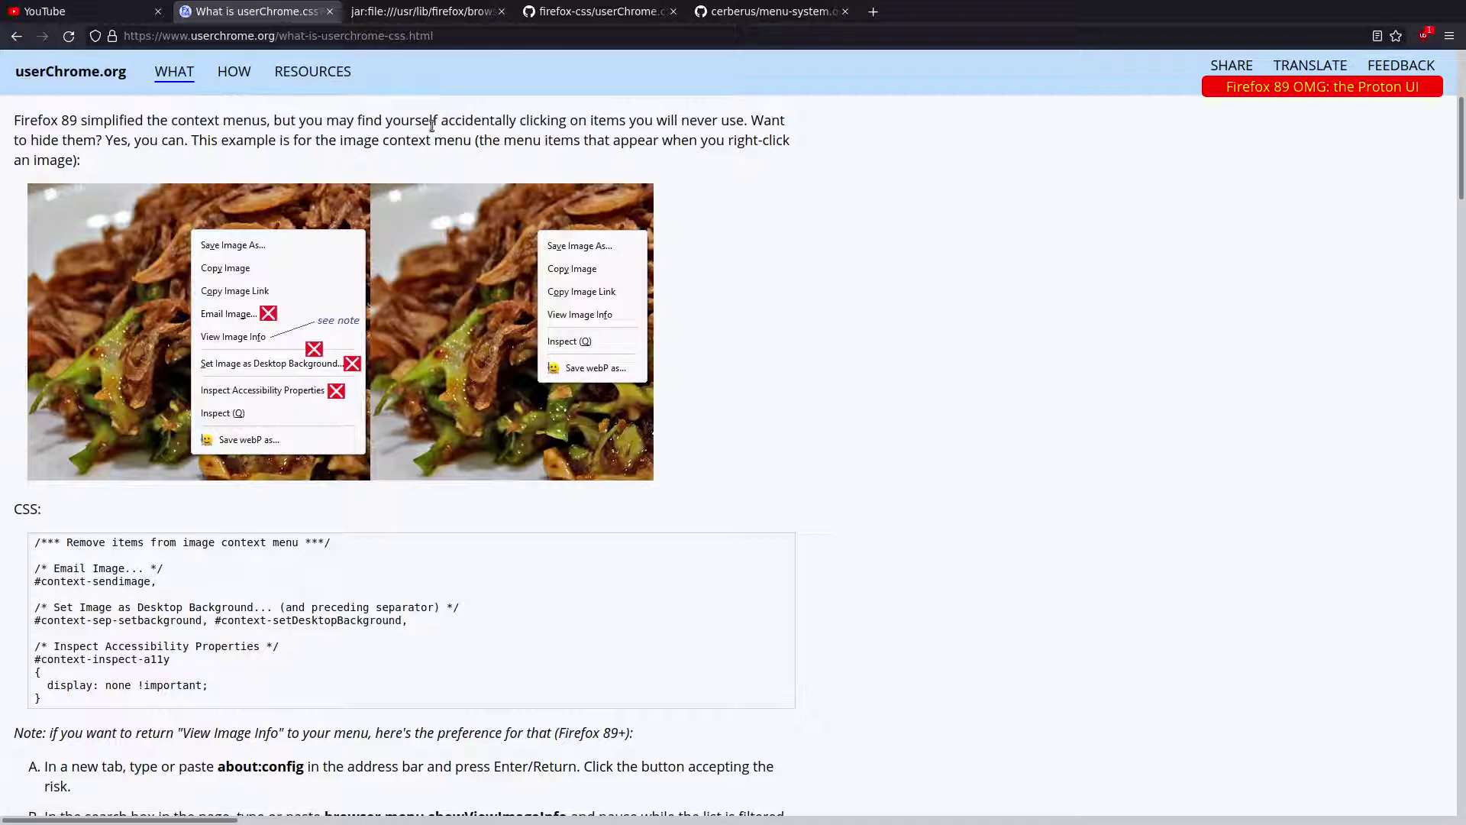
right_click(324, 259)
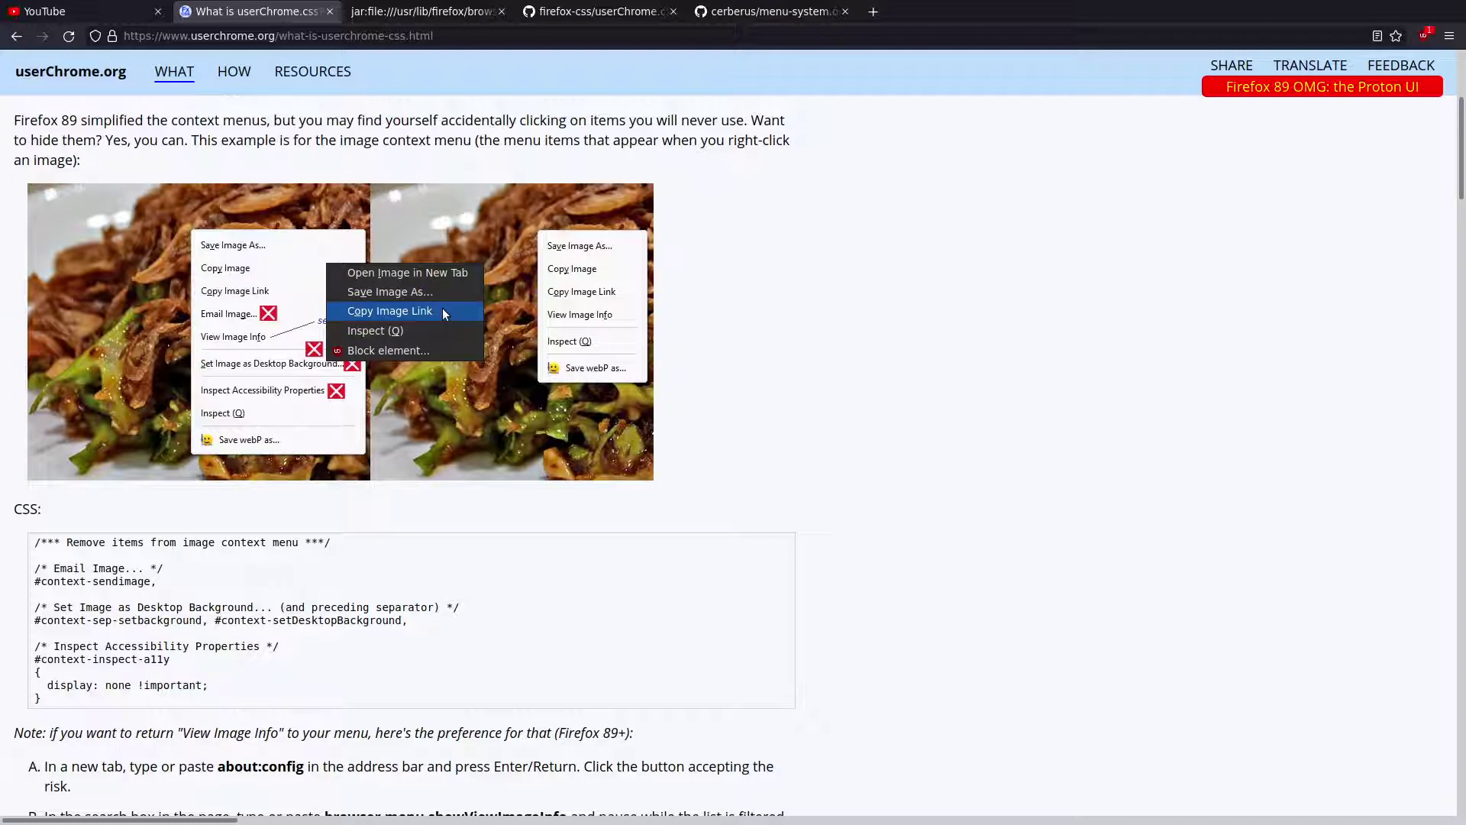
click(413, 539)
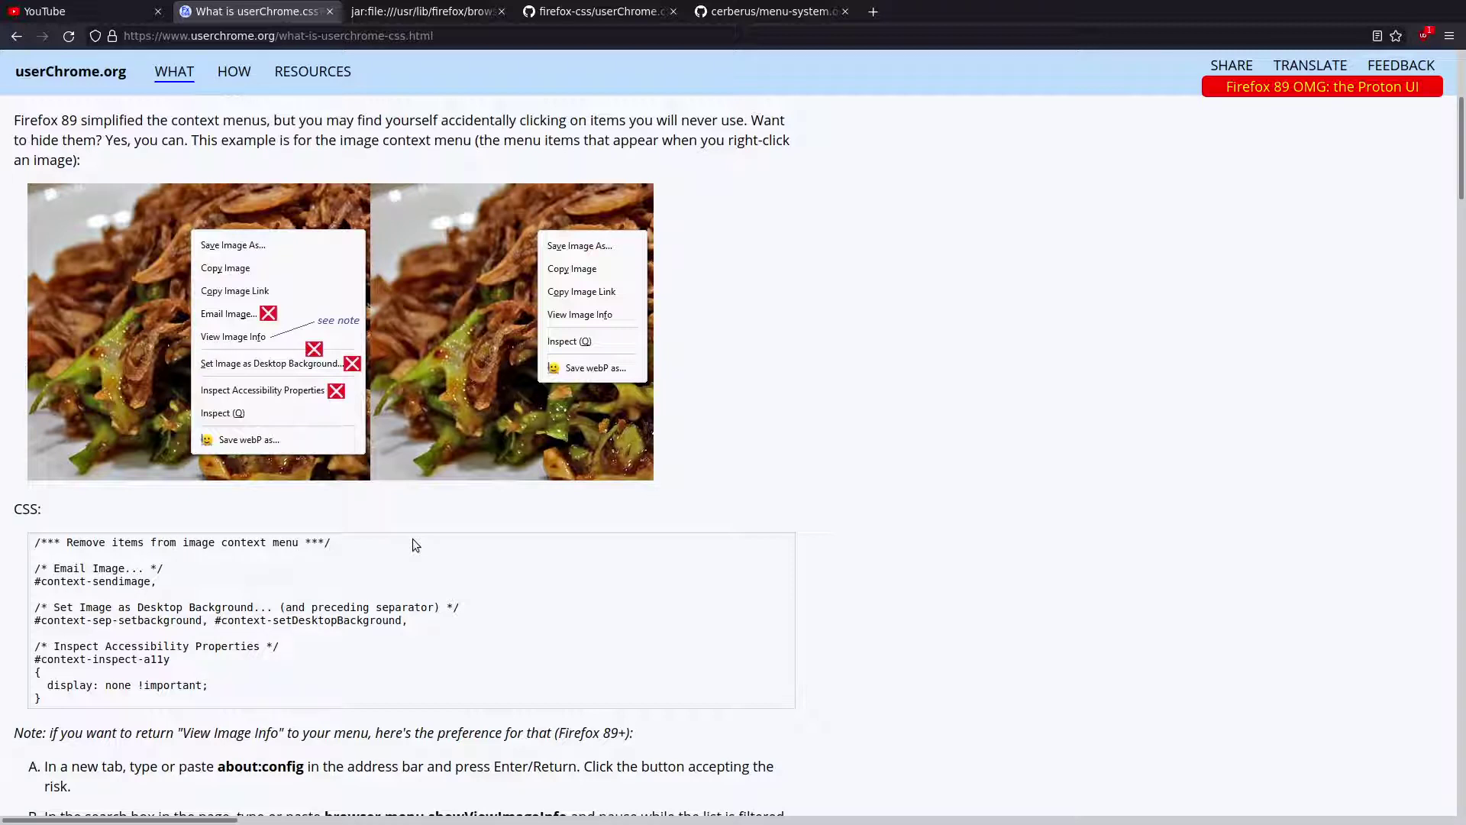
Step: Find the Print Selection menu item in the browser.xhtml source by searching for "context-print" and select its ID "context-print-selection"
click(461, 11)
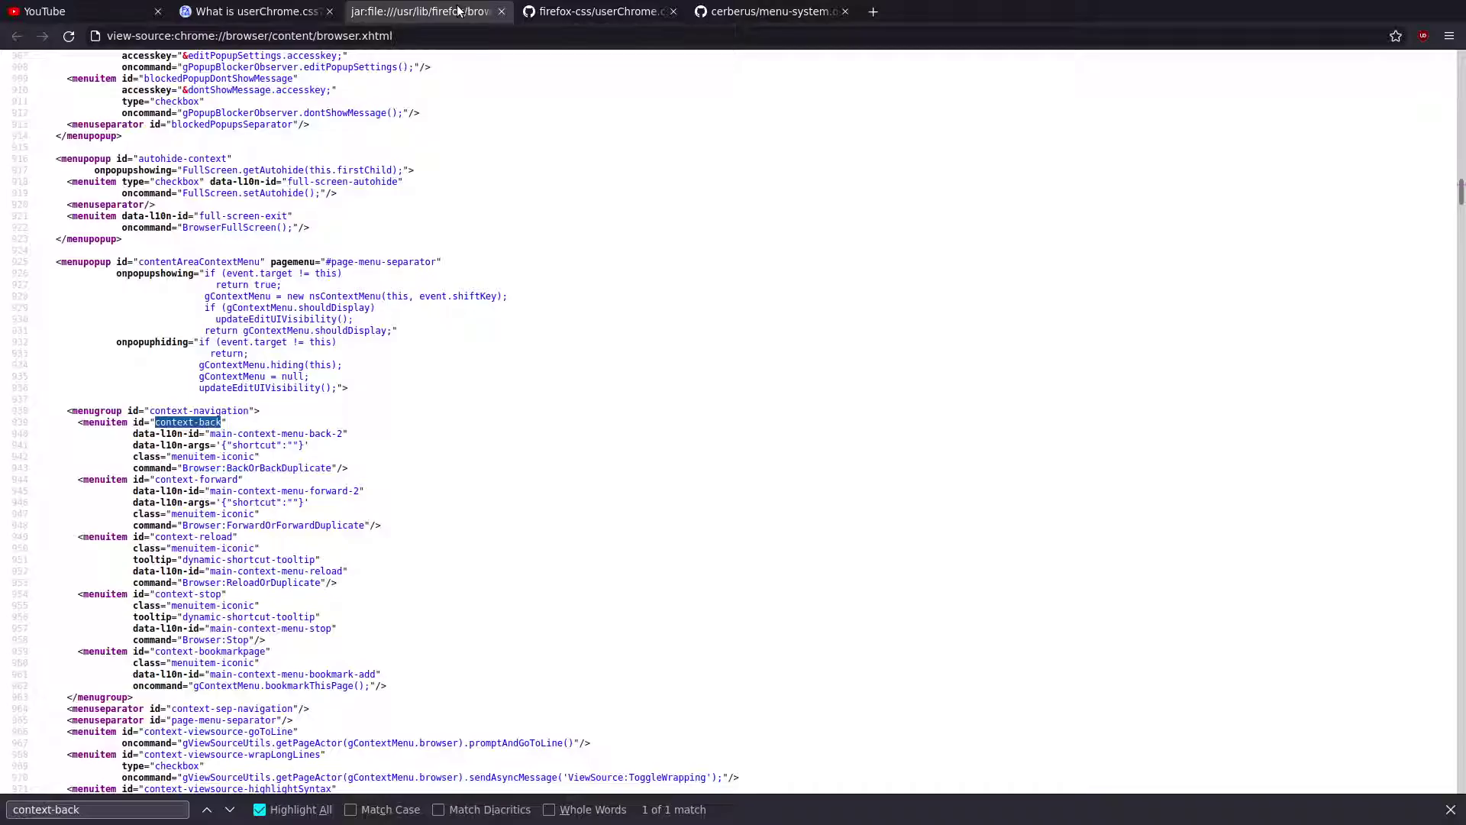
right_click(510, 254)
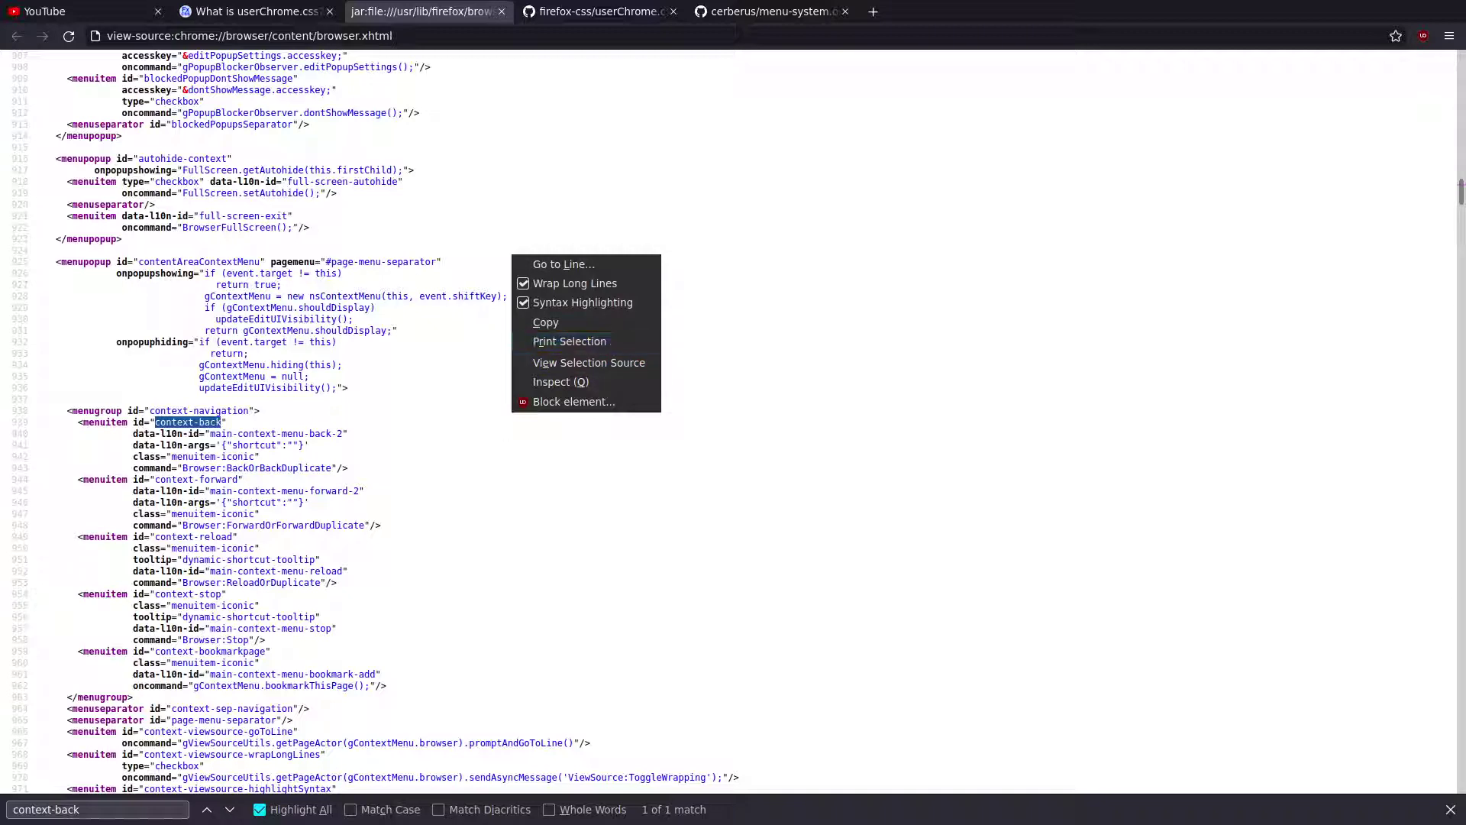
click(90, 811)
click(89, 810)
key(BackSpace)
key(BackSpace)
key(BackSpace)
key(BackSpace)
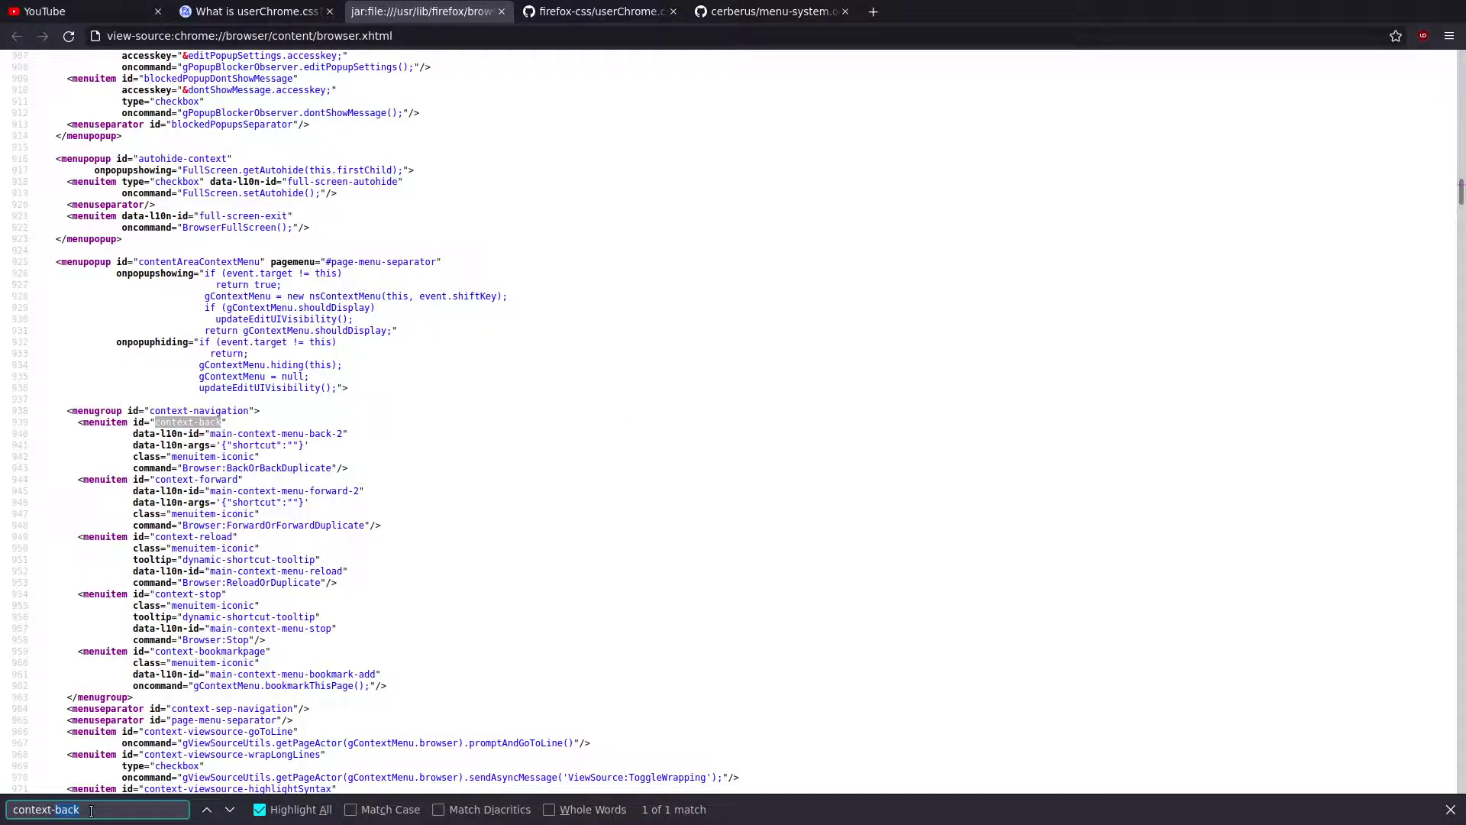
text(print)
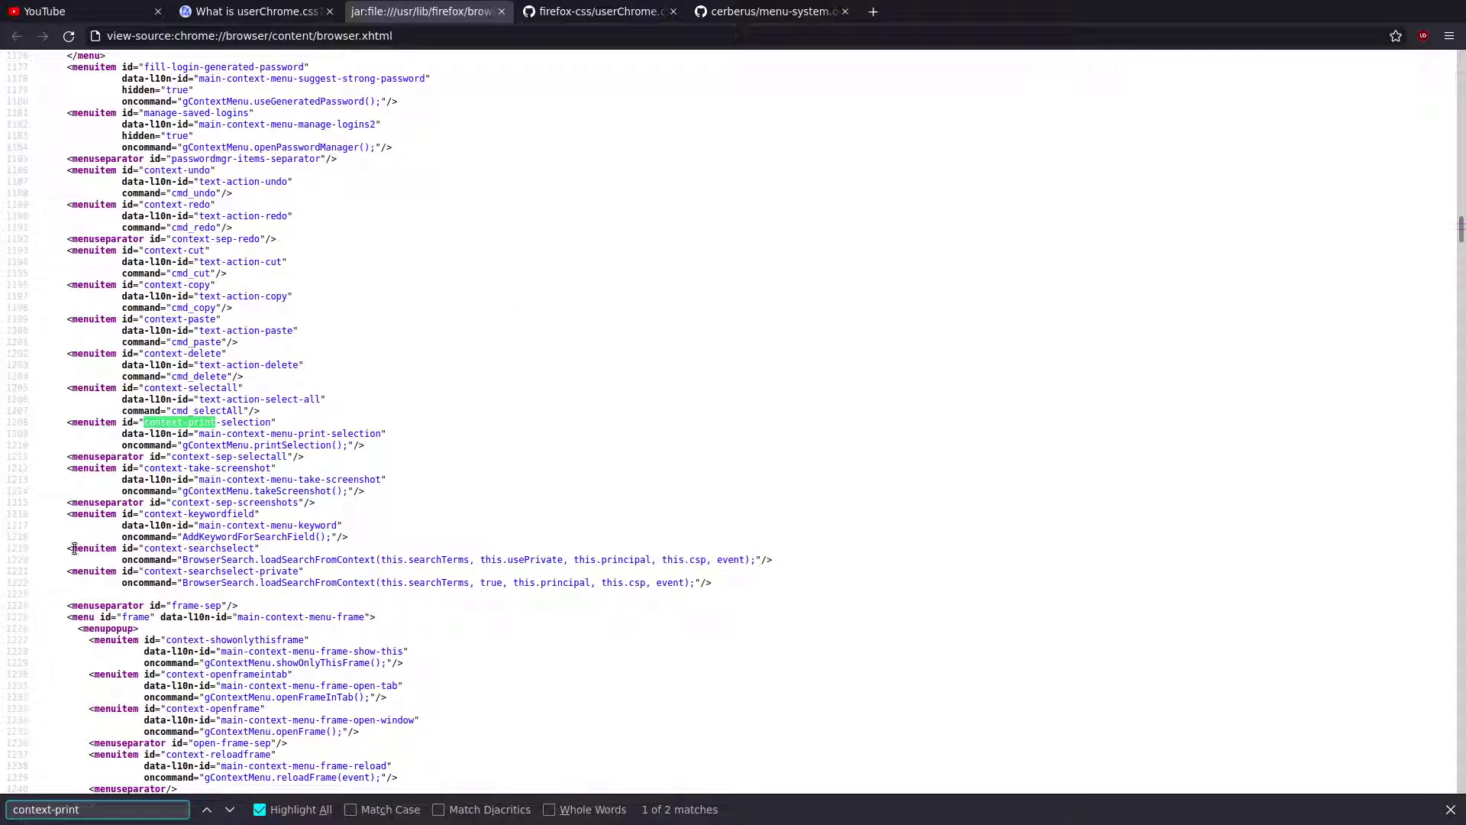
click(269, 433)
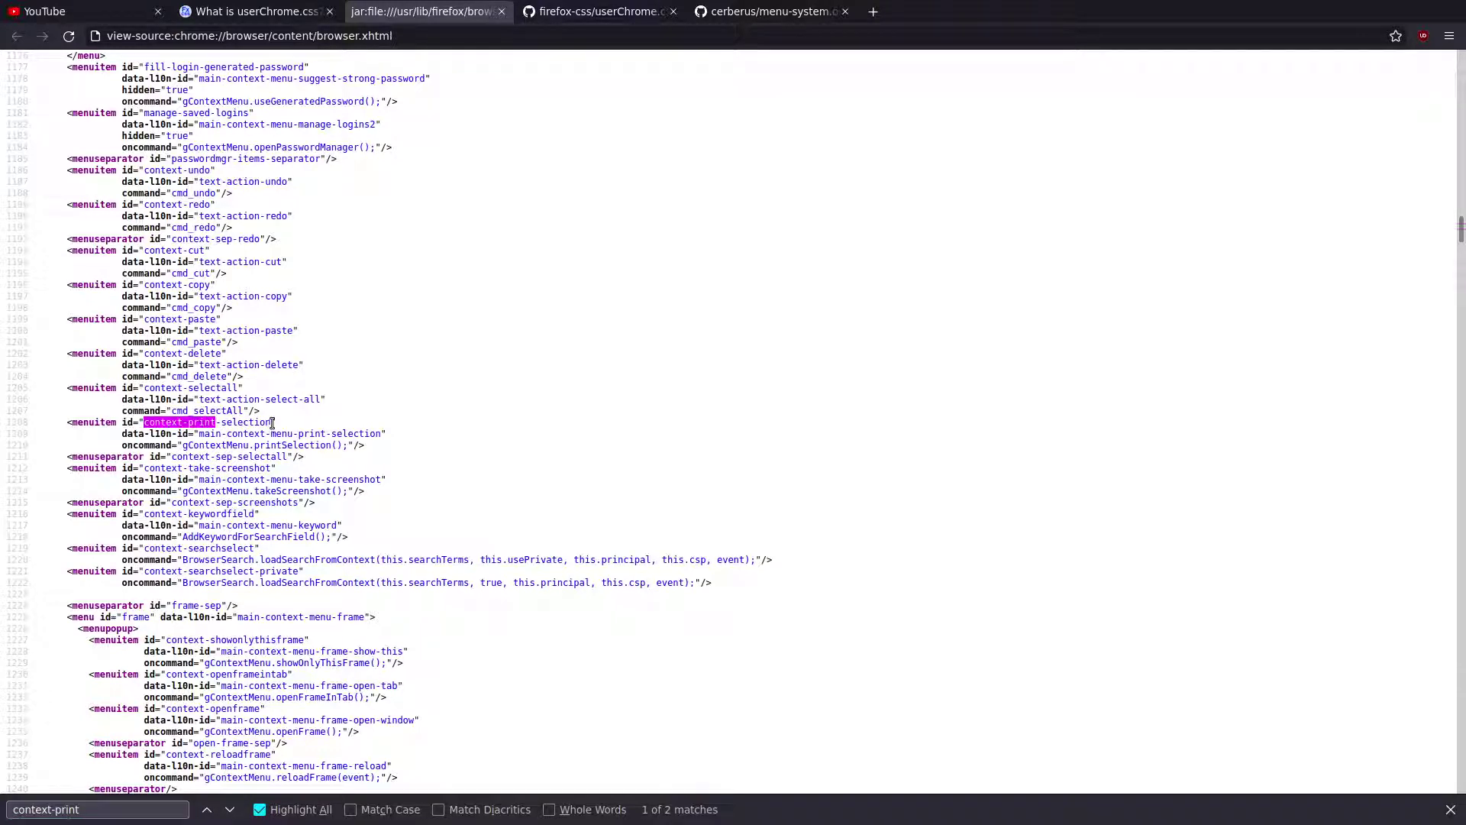
drag(271, 422, 143, 422)
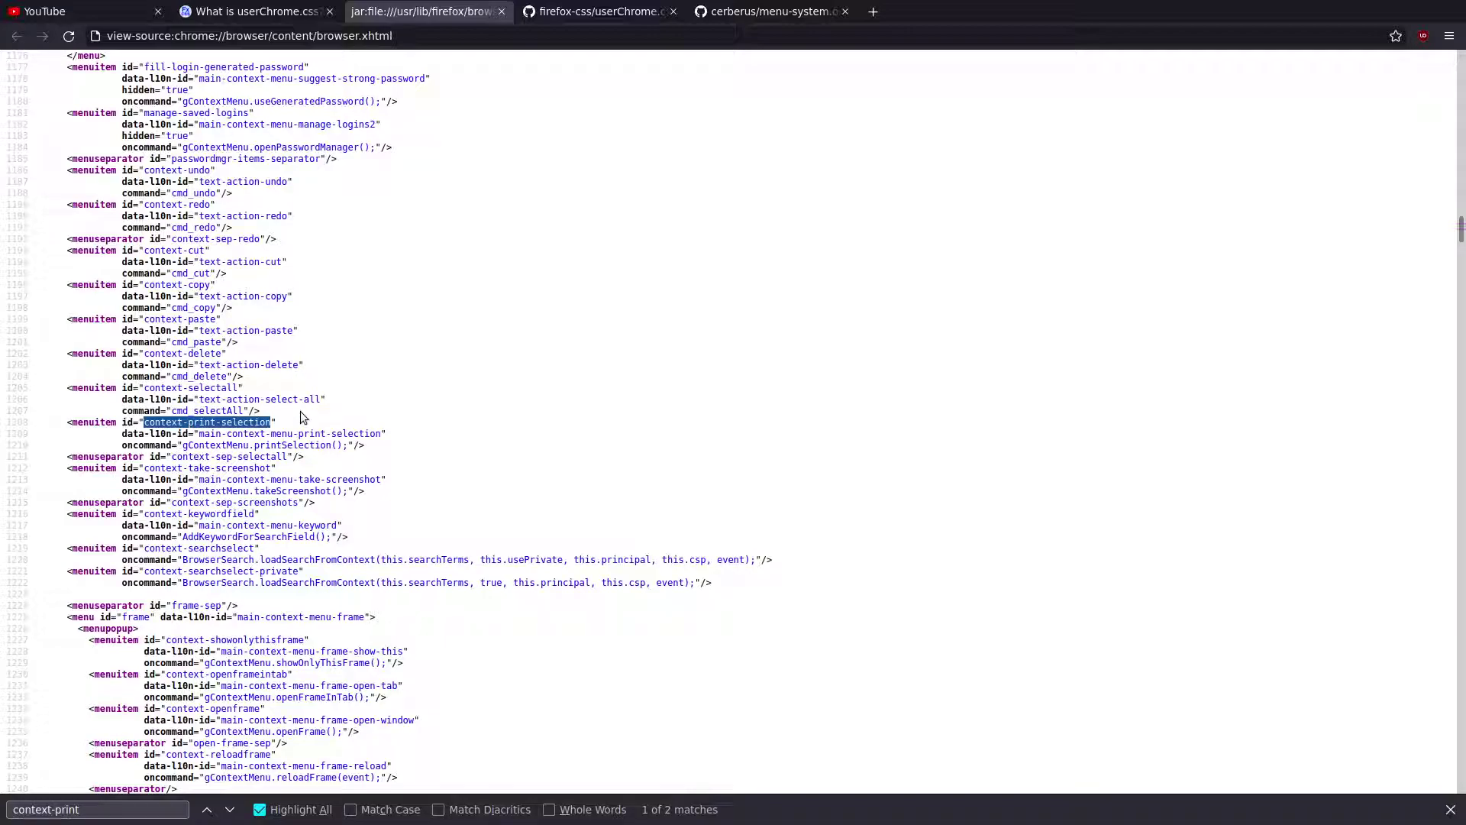
Step: Go through the context menu selectors in userChrome.css, from #context-sendimage down to the closing display: none rule
key(alt+Tab)
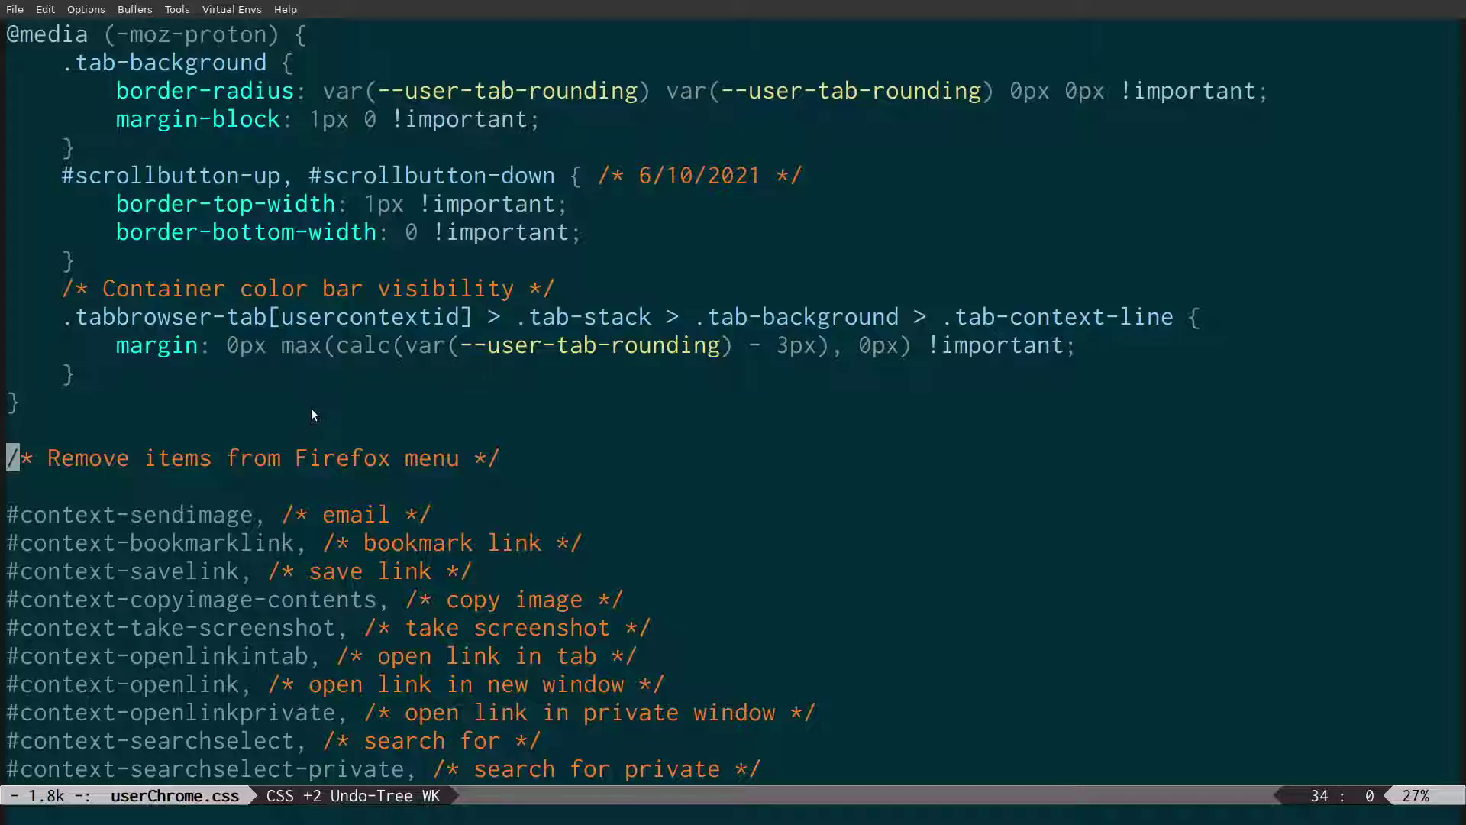
key(alt+greater)
key(Up)
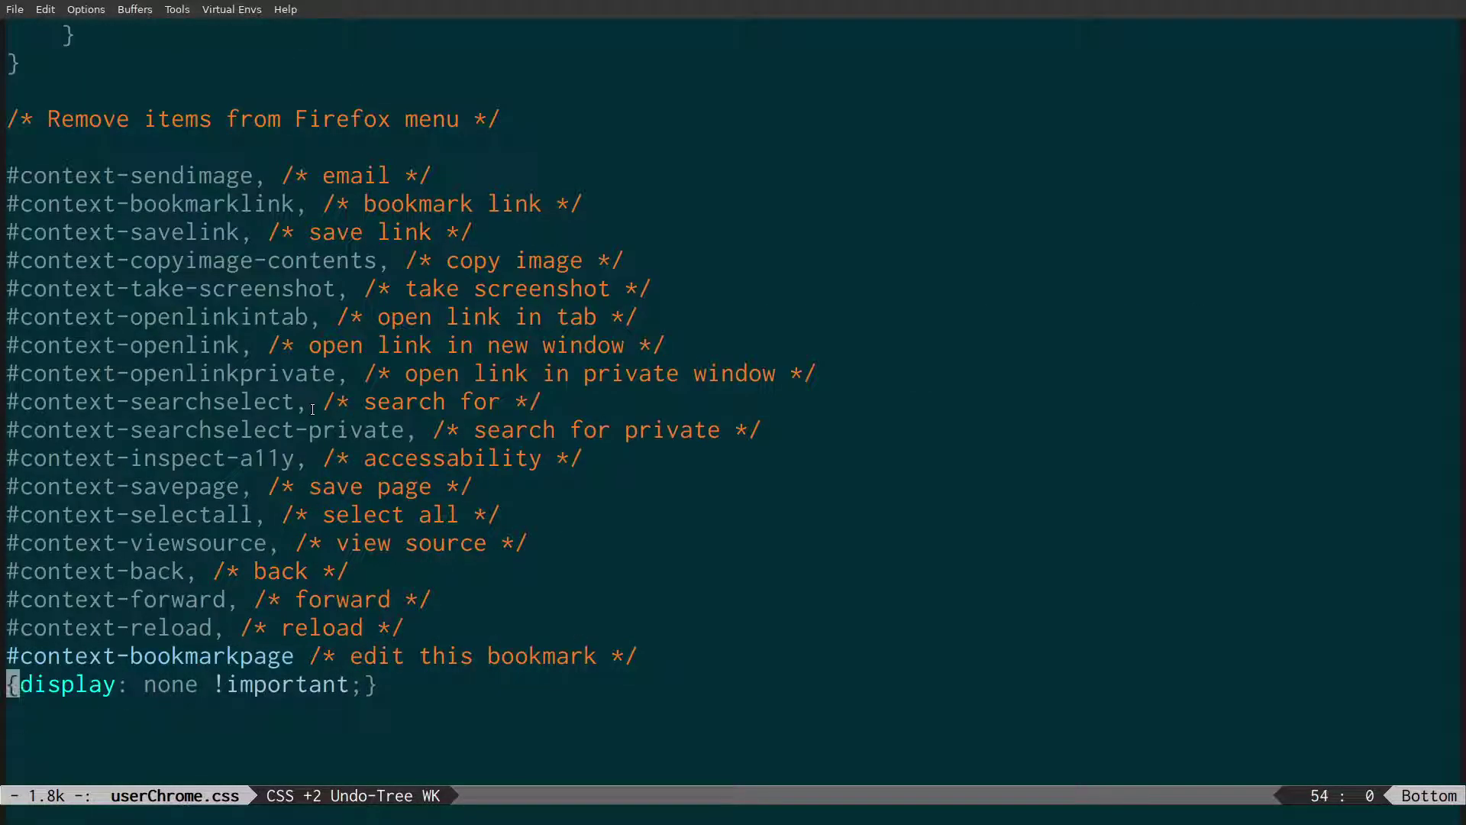
key(Up)
key(Up)
key(Up)
key(Up)
key(Up)
key(Up)
key(Up)
key(Up)
key(Up)
key(Up)
key(Up)
key(Up)
key(Up)
key(Up)
key(Up)
key(Up)
key(Up)
key(Up)
key(Up)
key(Down)
key(Down)
key(Up)
key(Right)
key(Right)
key(Right)
key(Right)
key(Right)
key(Right)
key(Right)
key(Right)
key(Right)
key(Right)
key(Right)
key(Right)
key(Right)
key(Right)
key(Right)
key(Right)
key(Right)
key(Right)
key(Right)
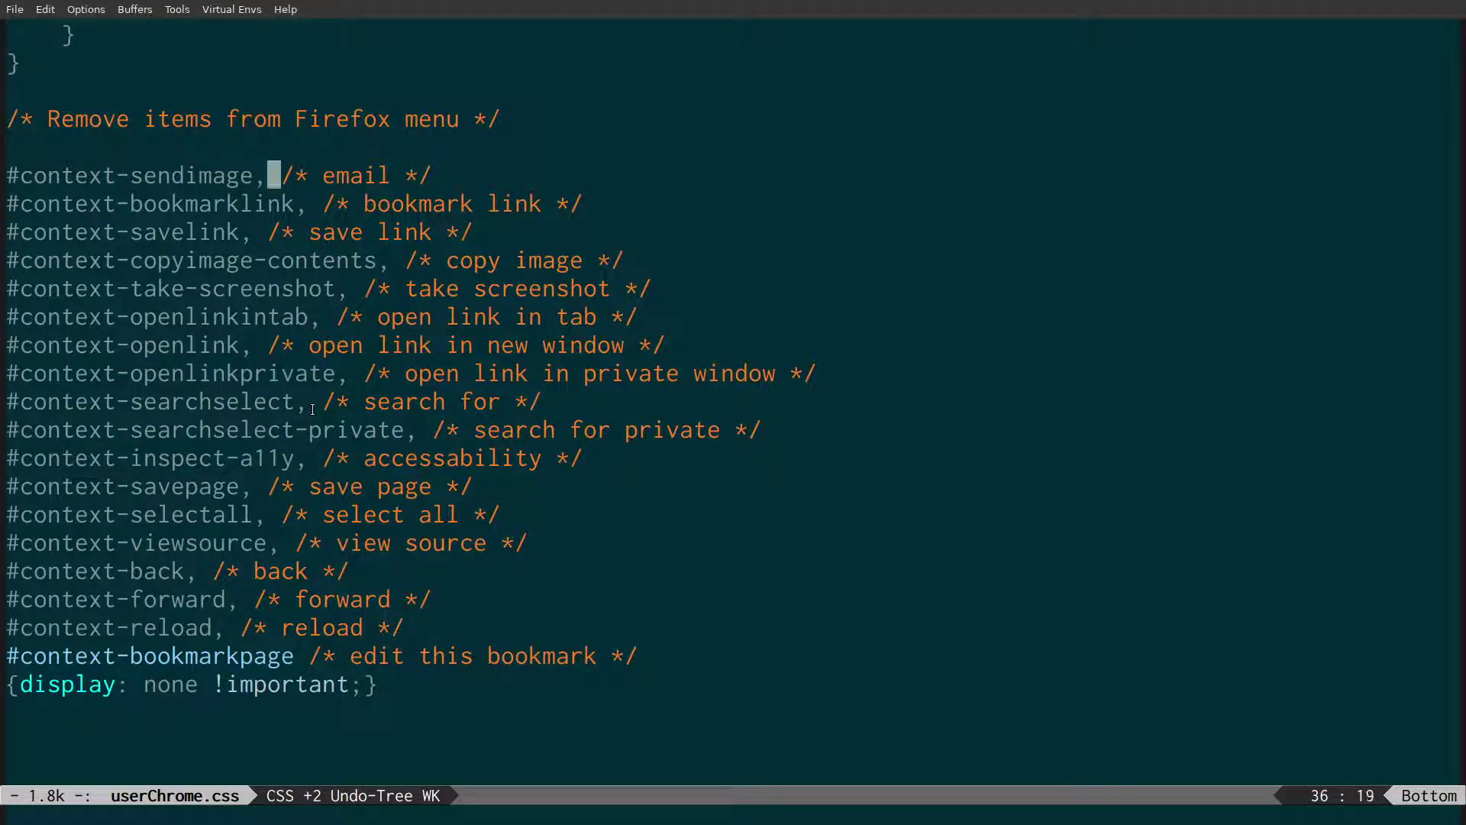
key(Right)
key(Right)
key(Down)
key(Down)
key(Down)
key(Down)
key(Down)
key(Down)
key(Down)
key(Down)
key(Down)
key(Down)
key(Down)
key(Down)
key(Down)
key(Down)
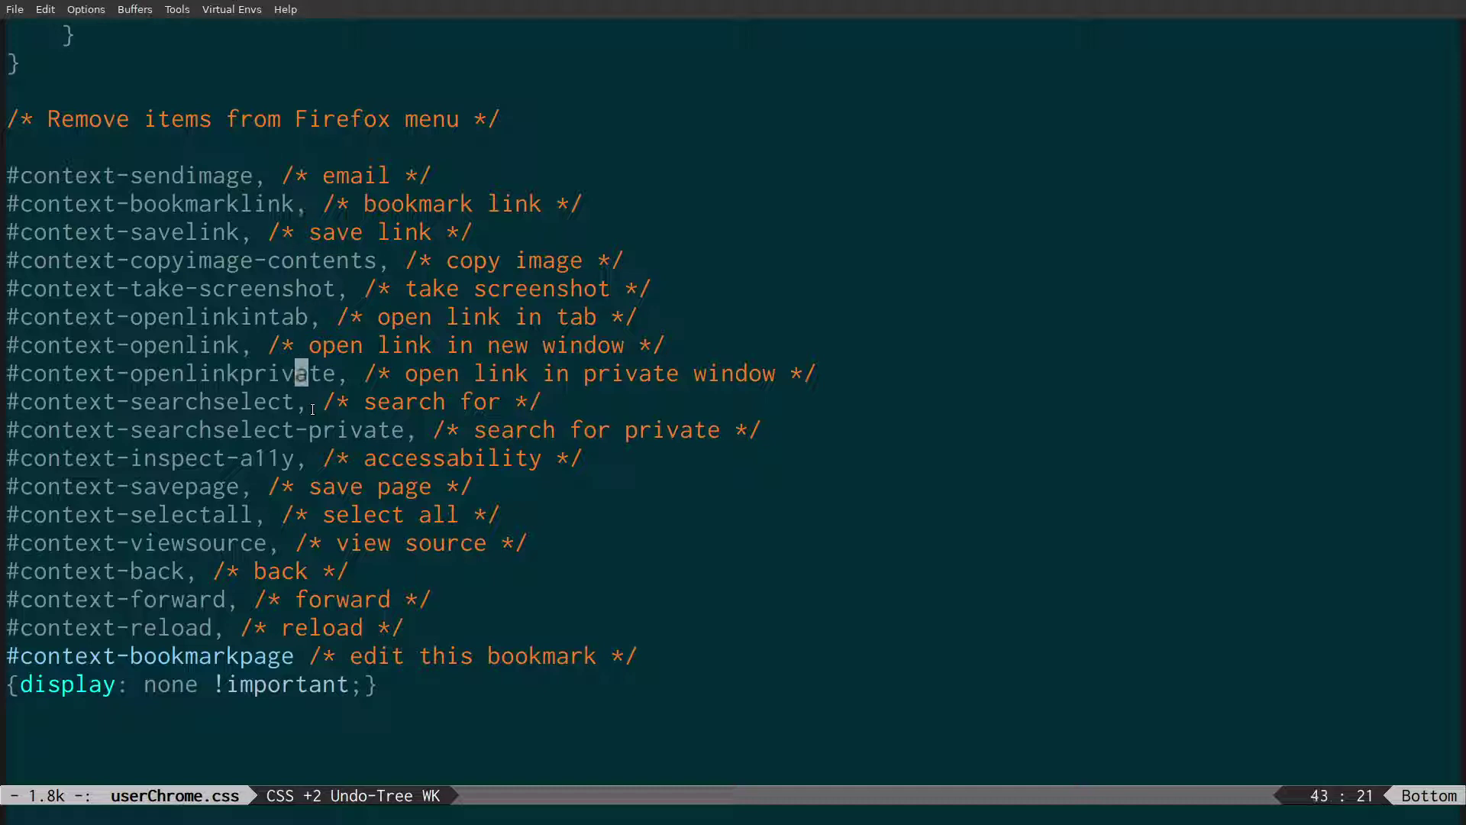
key(Down)
key(Down)
key(Down)
key(Left)
key(Left)
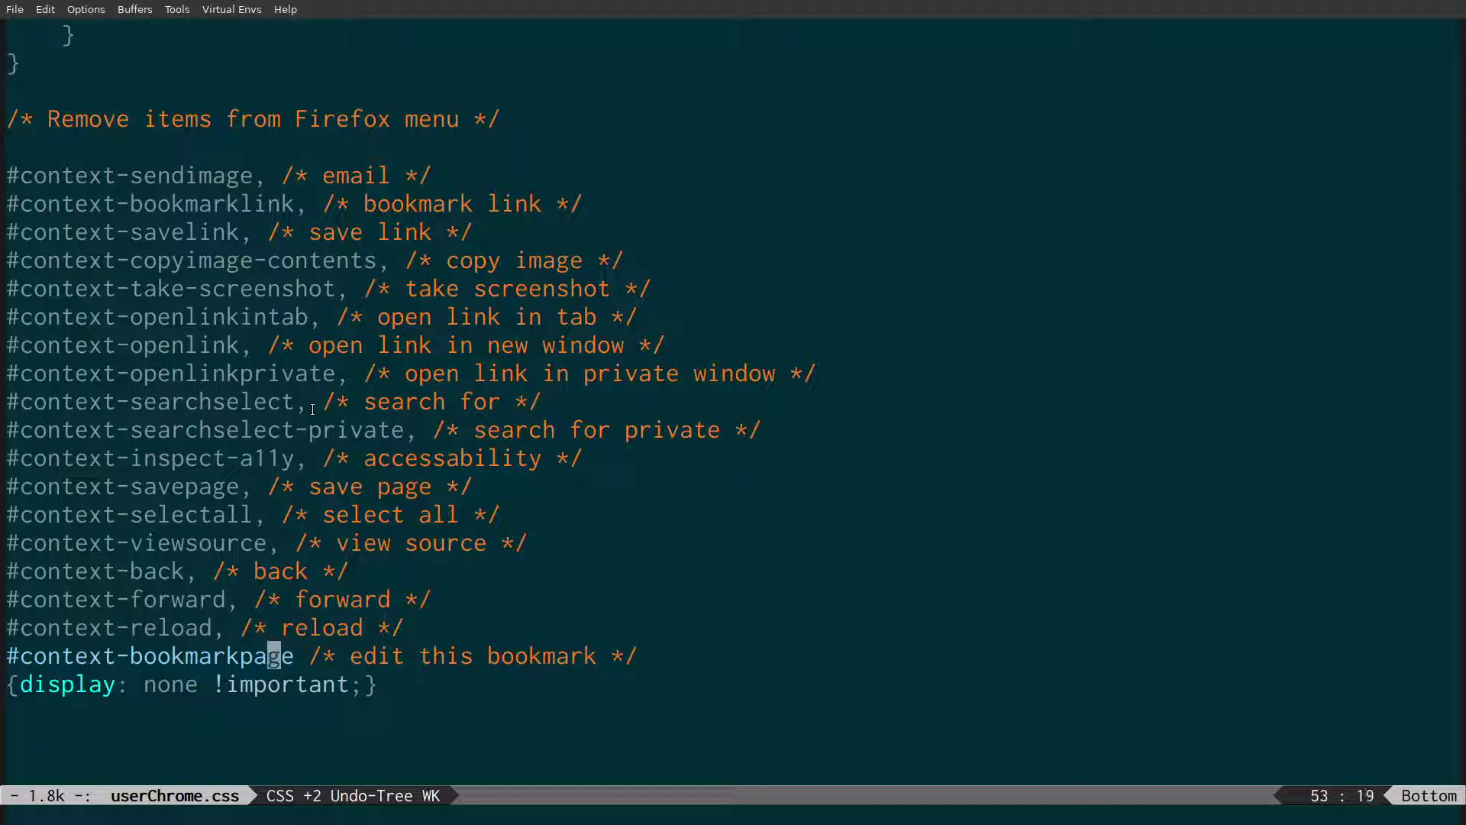
key(Up)
key(Down)
key(Right)
key(Down)
key(Left)
key(Left)
key(Left)
key(Left)
key(Left)
key(Left)
key(Right)
key(Right)
key(Right)
key(Right)
key(Right)
key(Right)
key(Right)
key(Right)
key(Right)
key(Right)
key(Right)
Step: Deselect the text in the browser.xhtml source and check the page's context menu without a selection
key(alt+Tab)
click(328, 402)
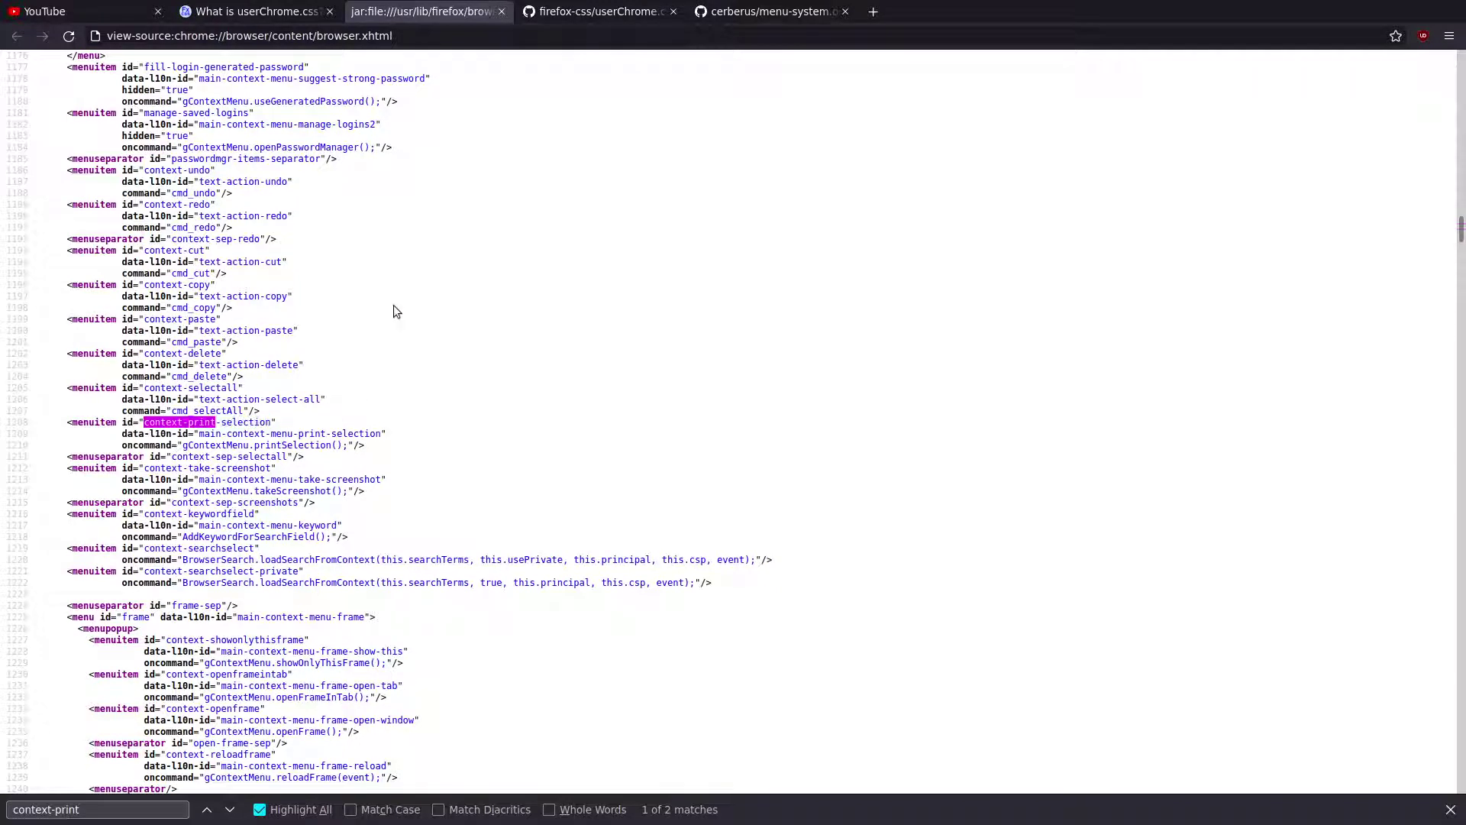
right_click(405, 281)
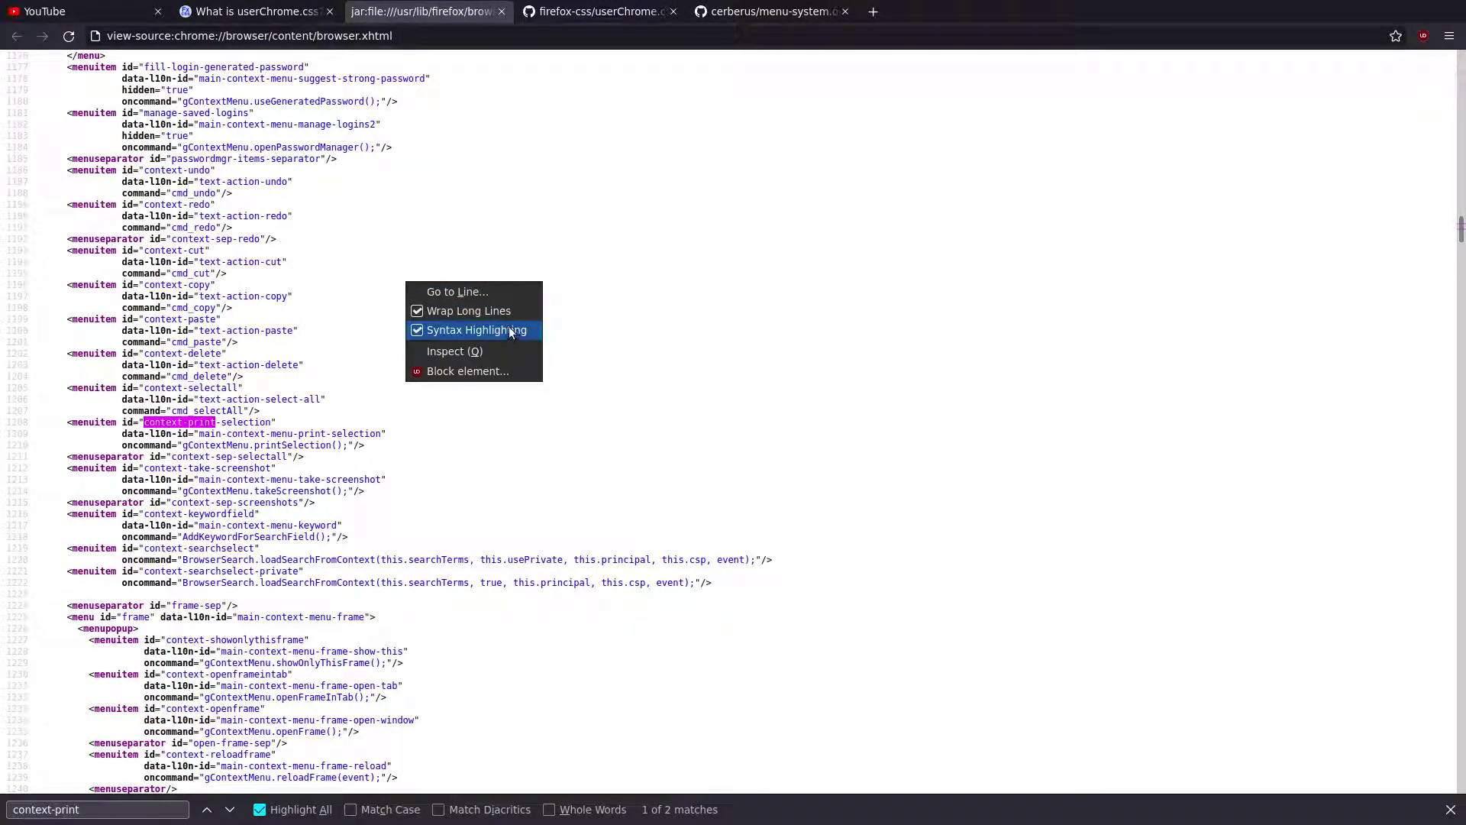
click(714, 364)
right_click(554, 328)
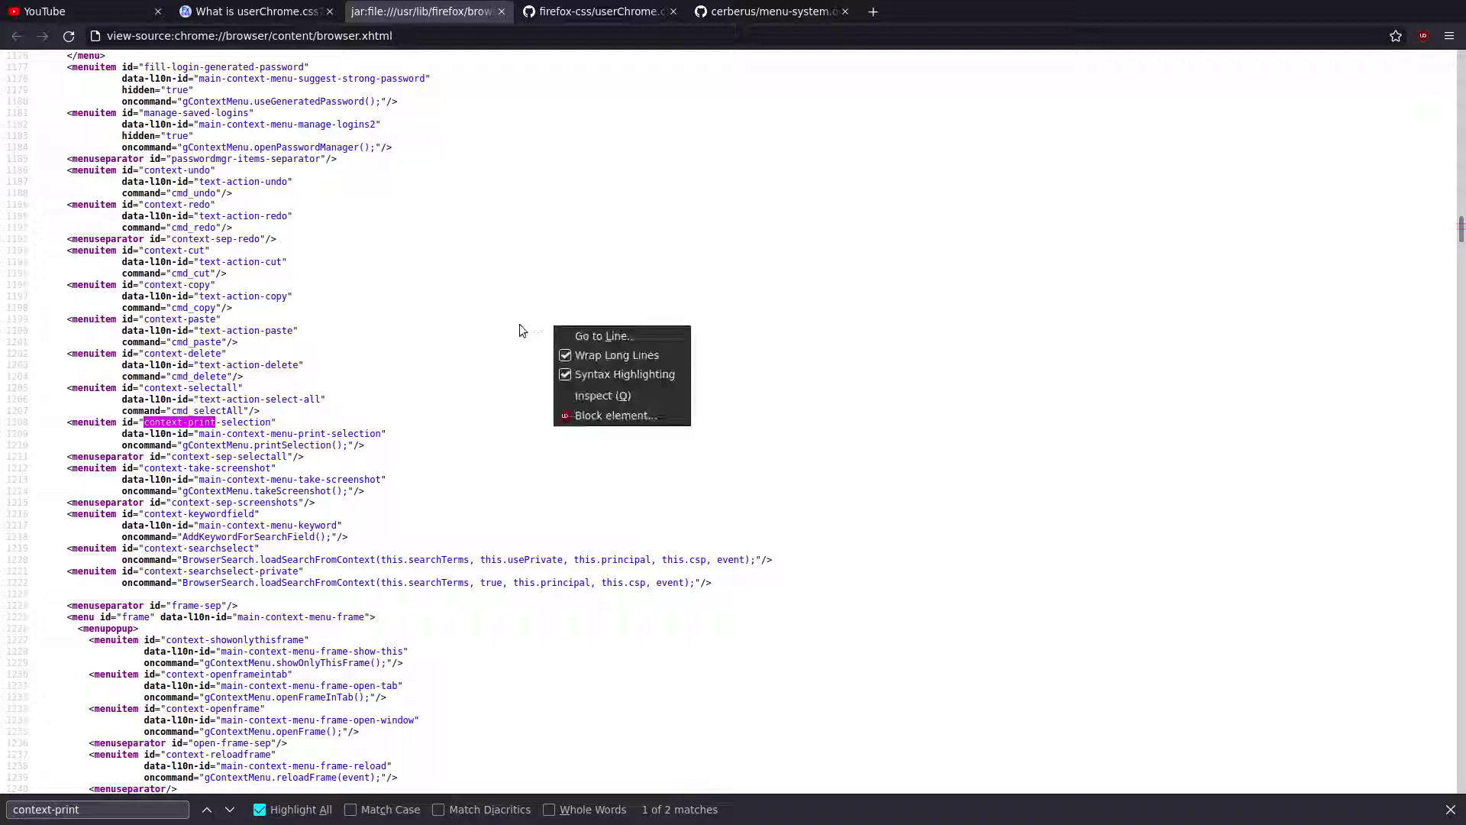
click(491, 326)
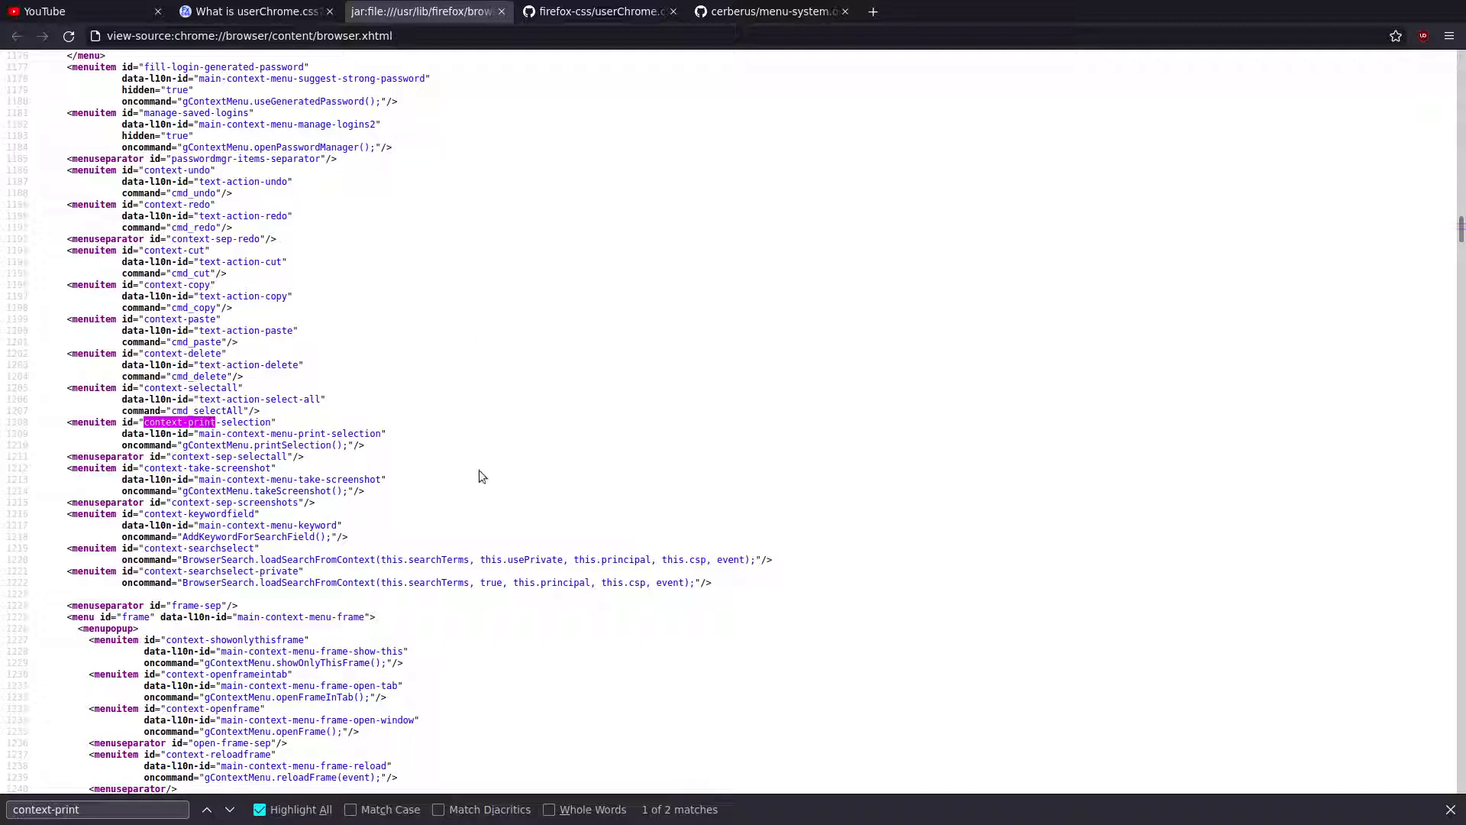
Step: Close the page search, reload the browser.xhtml source and check its context menu again
click(1451, 810)
right_click(521, 267)
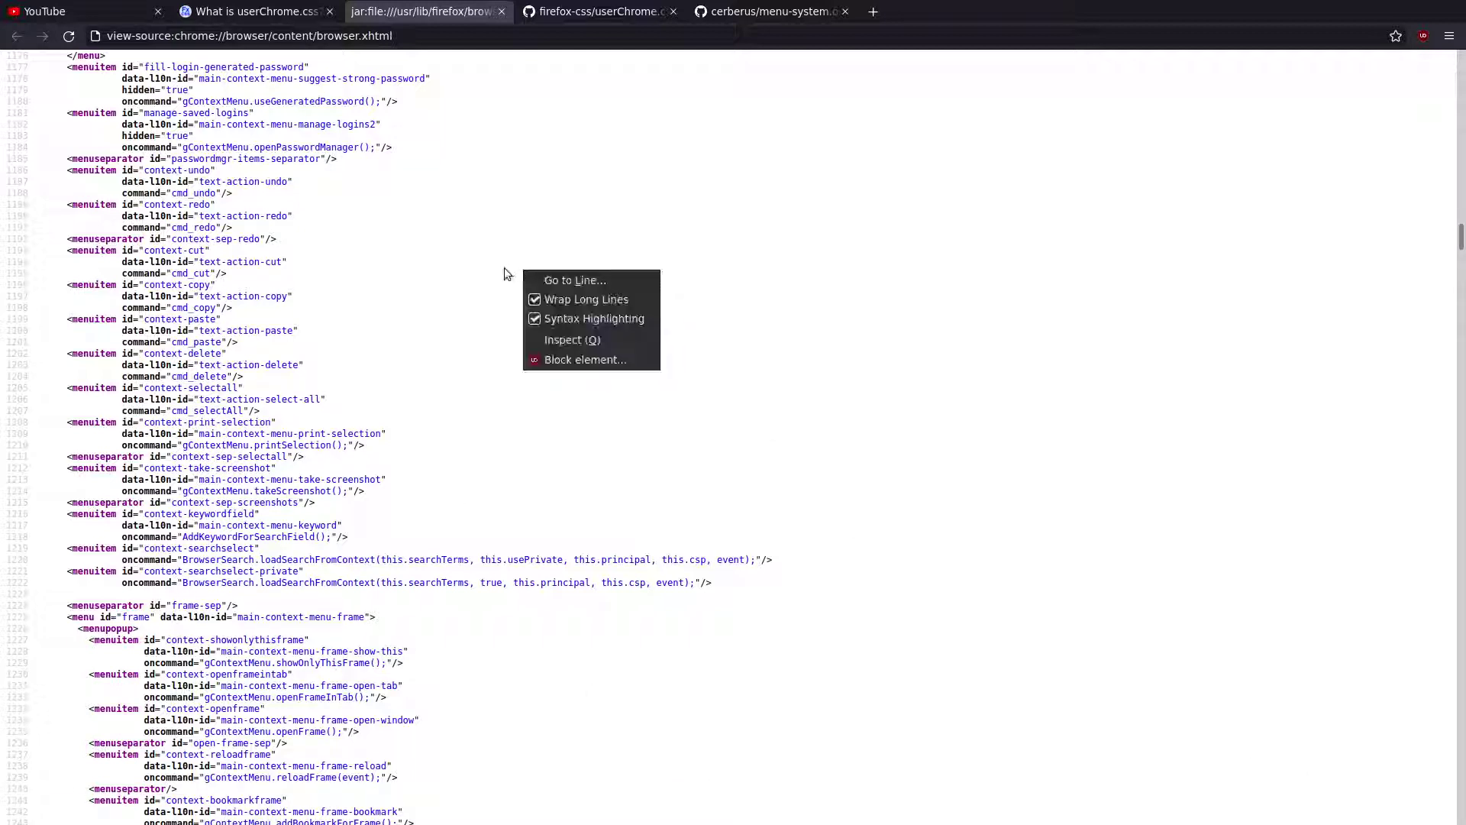
click(393, 275)
key(F5)
right_click(546, 292)
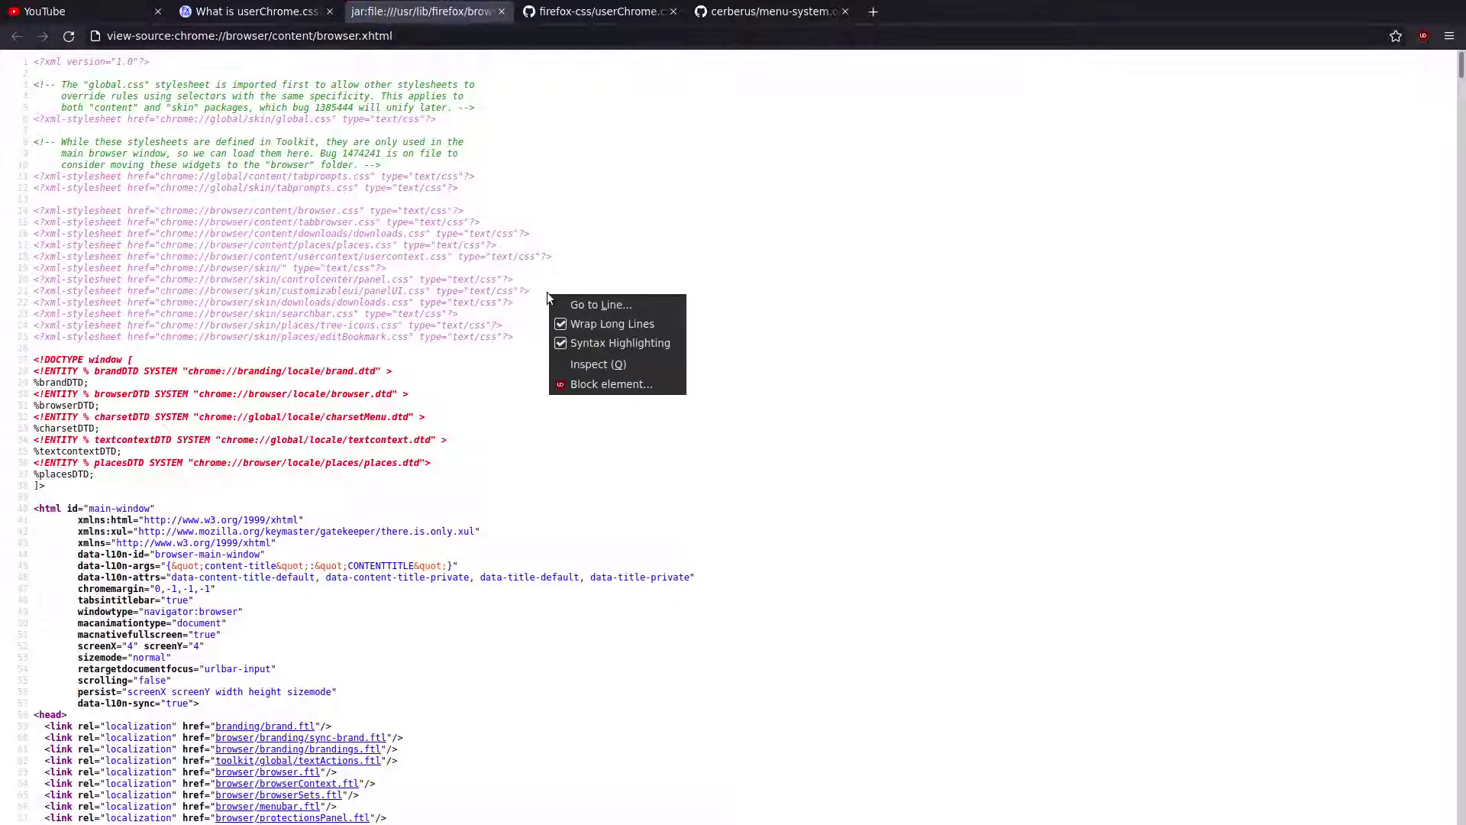
click(490, 342)
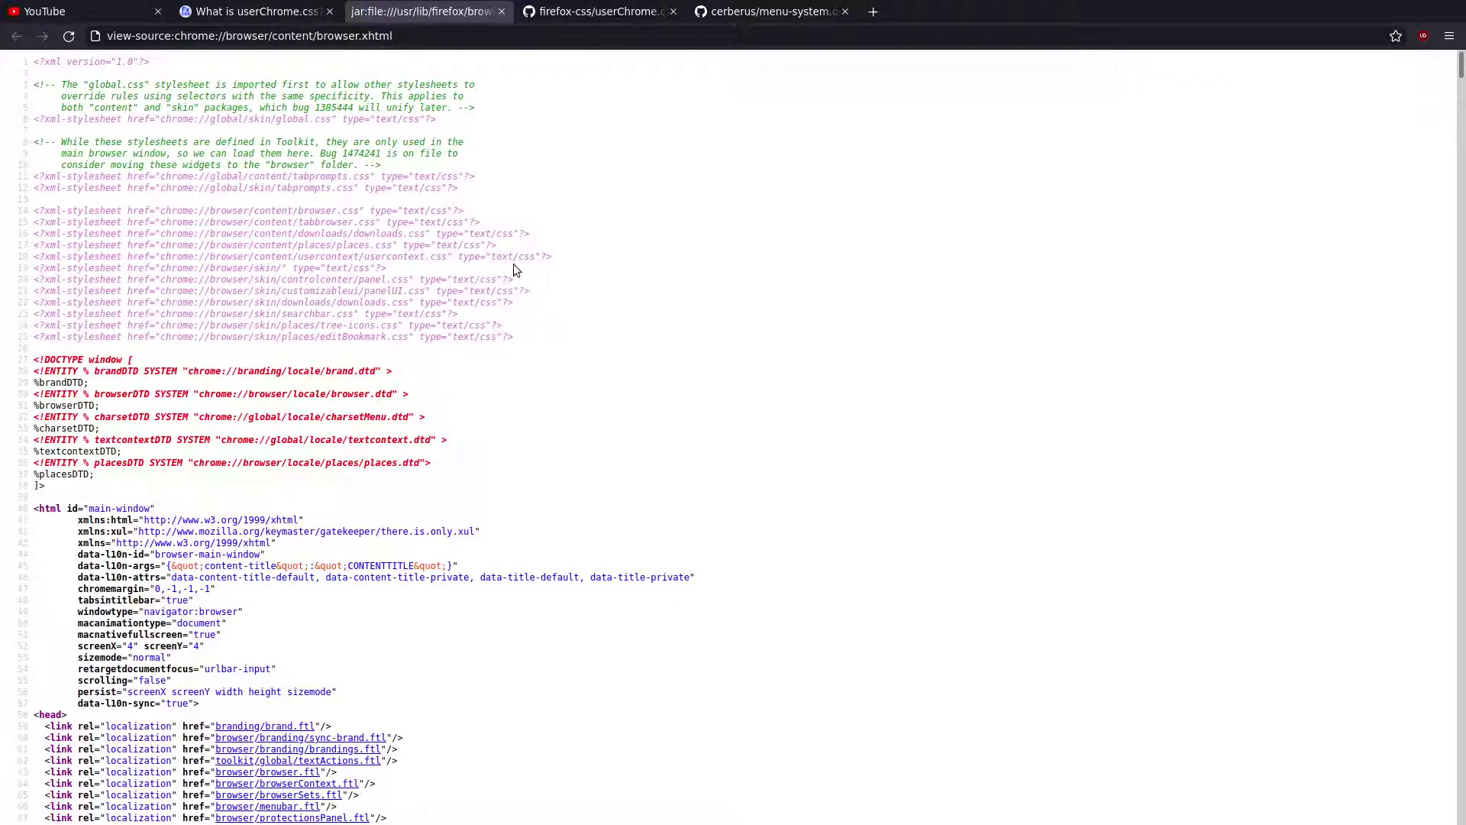
Step: Check the context menus on the firefox-css userChrome.css and cerberus menu-system.org GitHub pages
click(588, 12)
right_click(545, 379)
click(608, 243)
key(ctrl+Tab)
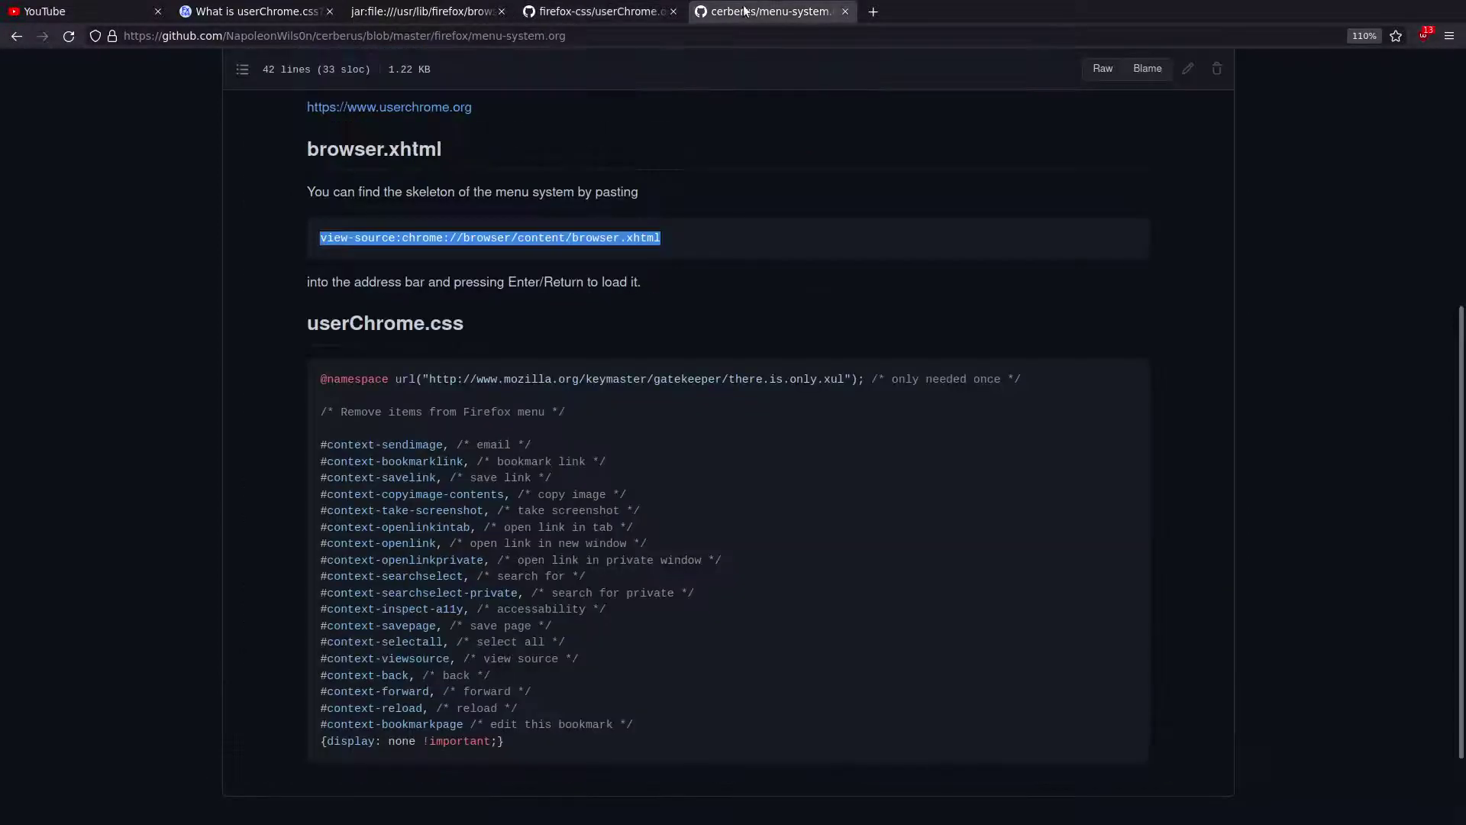
right_click(612, 501)
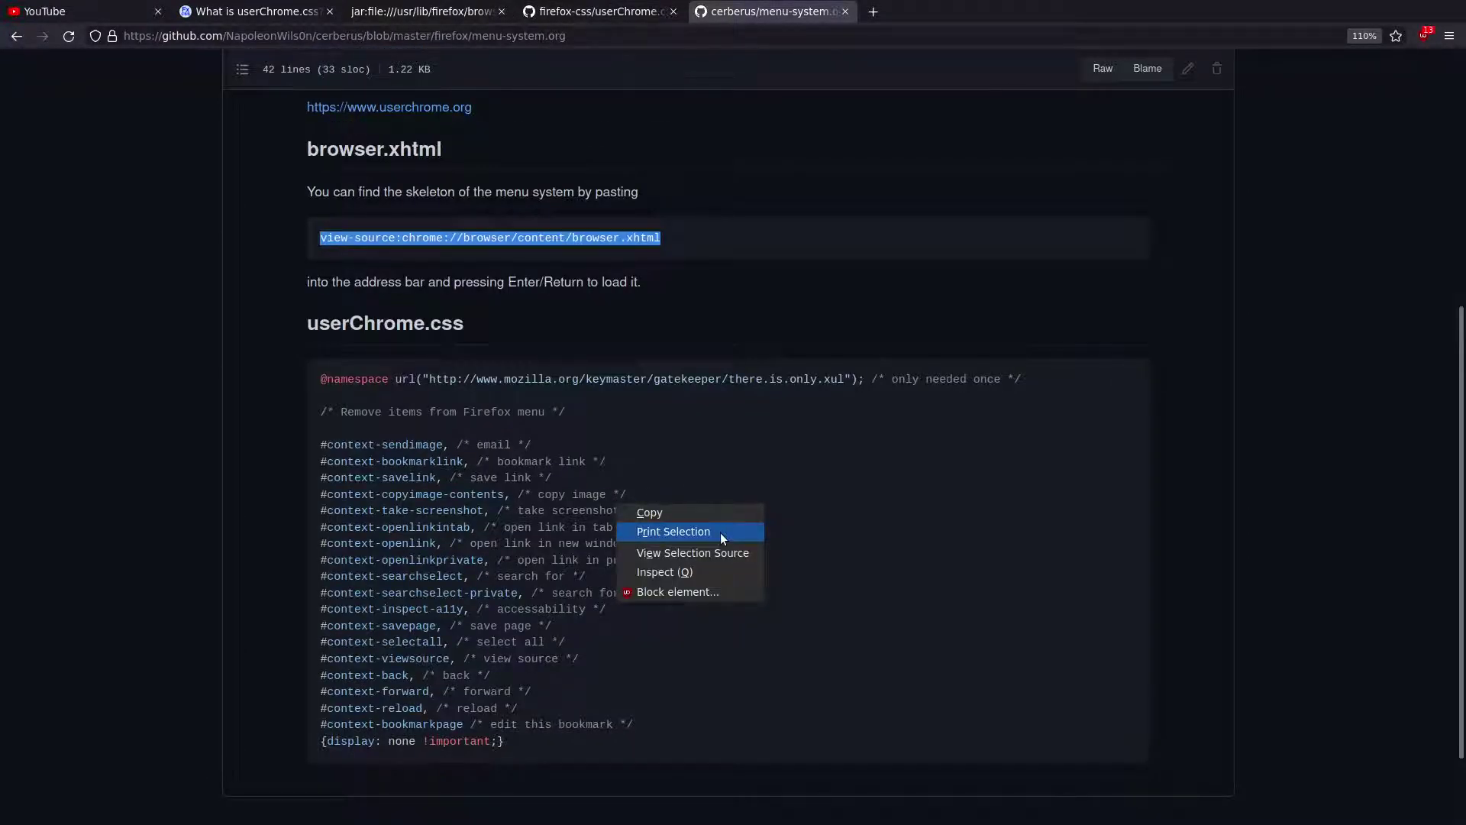
Step: Close the context menu on the cerberus menu-system.org page and search the browser.xhtml source for context-view
key(Escape)
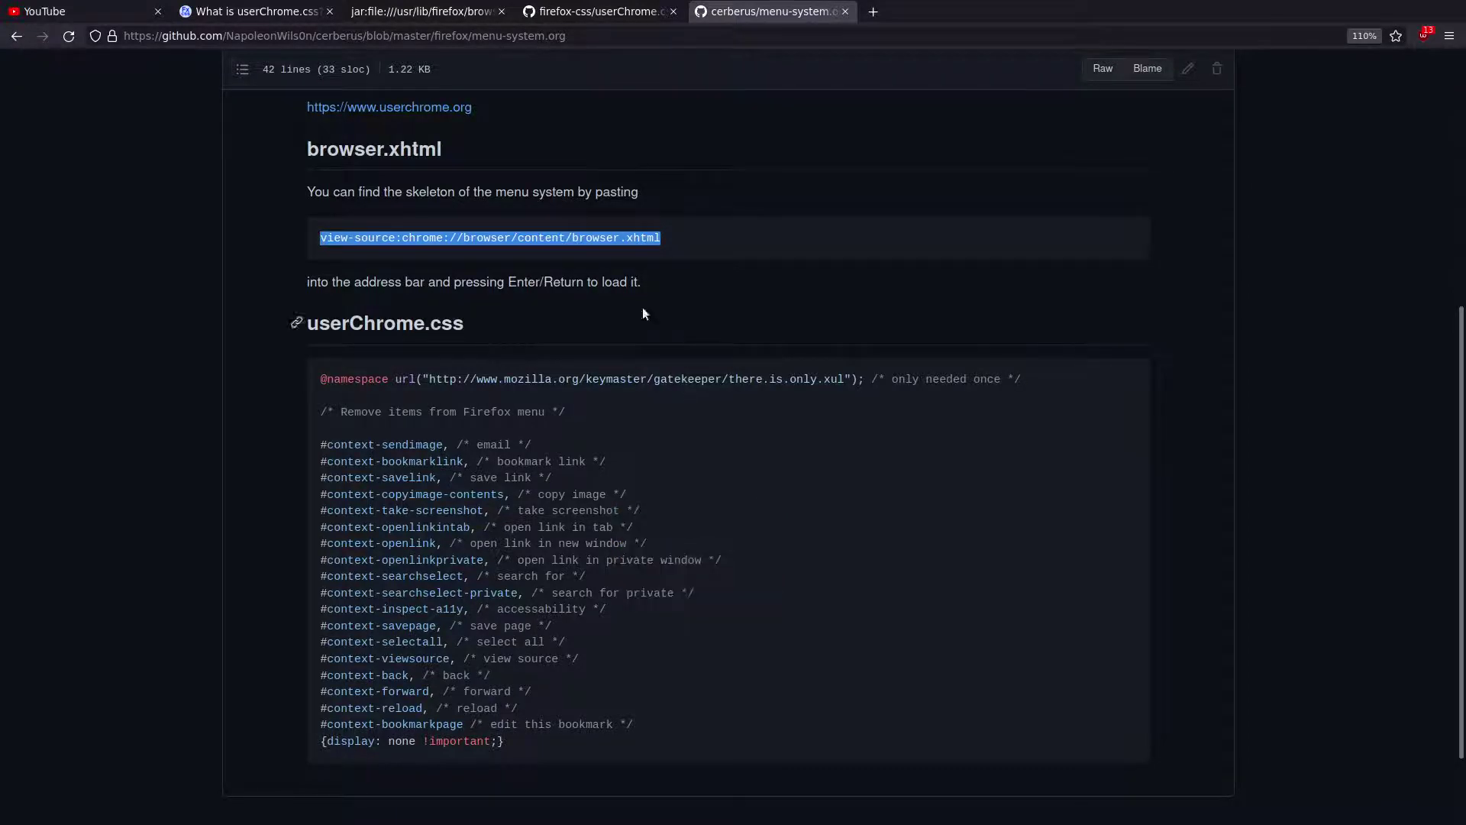
key(ctrl+shift+Tab)
key(ctrl+shift+Tab)
key(ctrl+f)
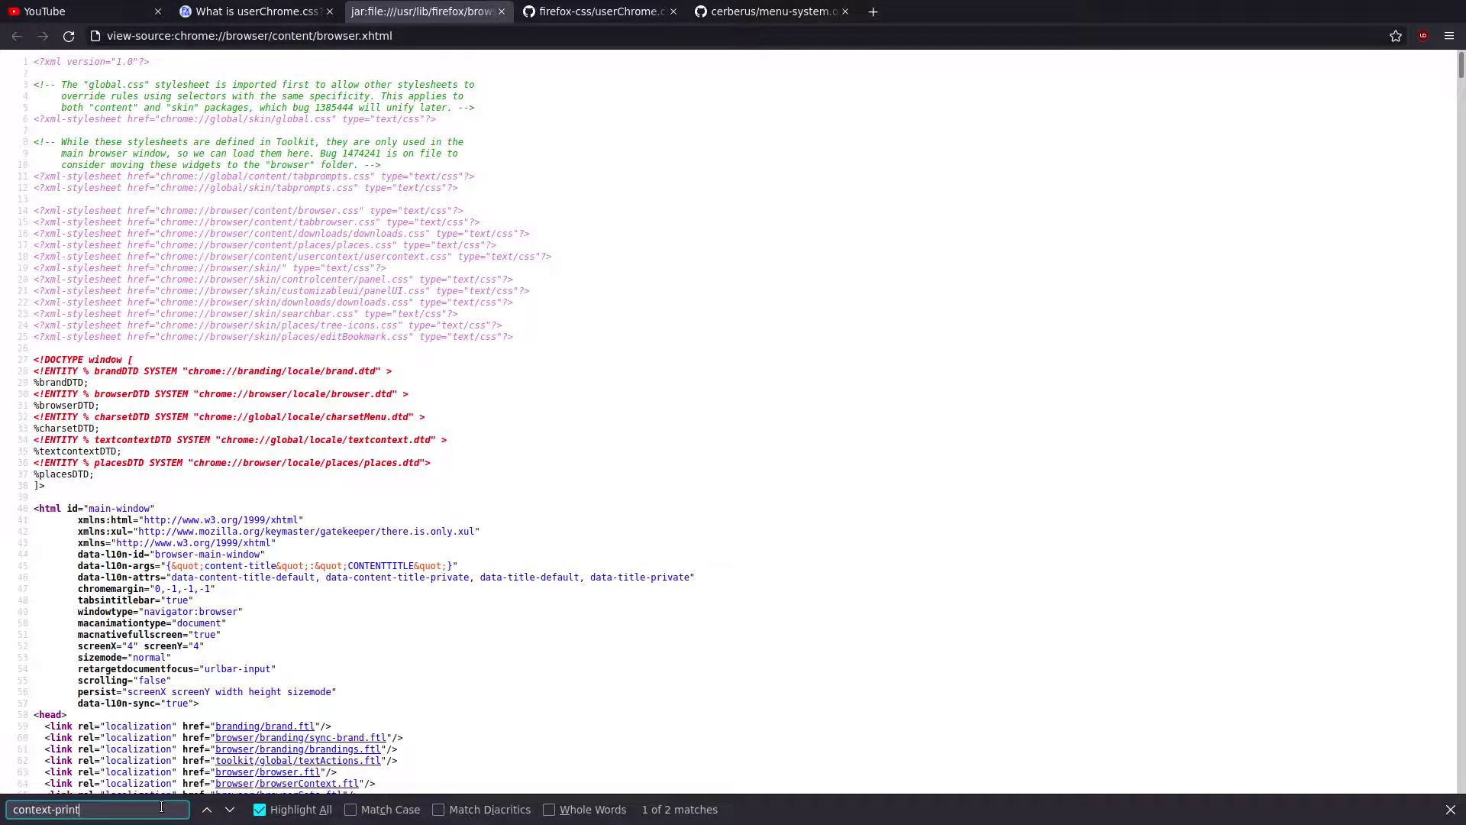
key(BackSpace)
key(BackSpace)
key(BackSpace)
key(BackSpace)
key(BackSpace)
text(view)
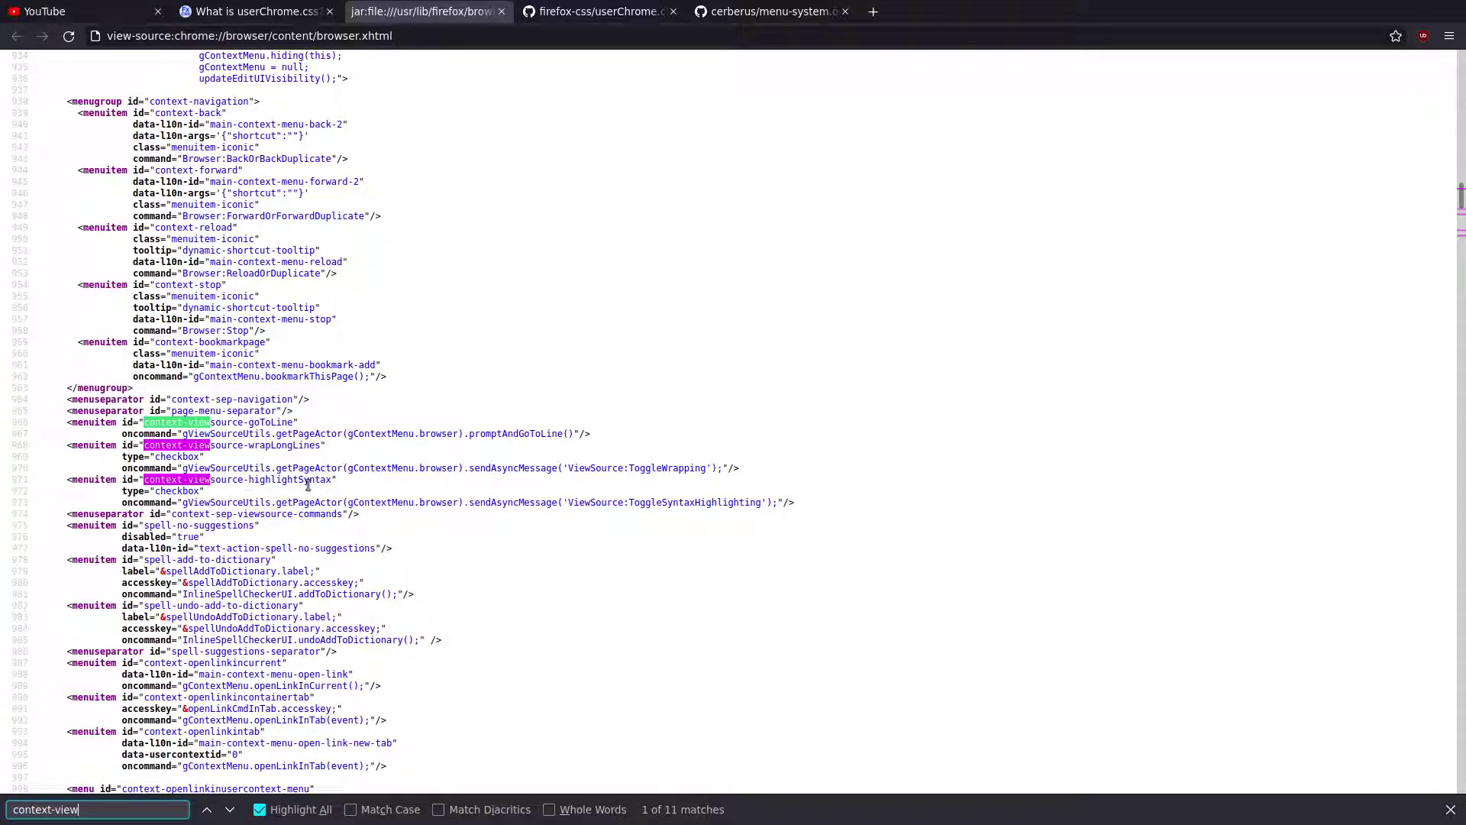
Step: Advance through the context-view matches to the context-viewvideo menu item, and return to the What is userChrome.css page
click(229, 810)
click(229, 810)
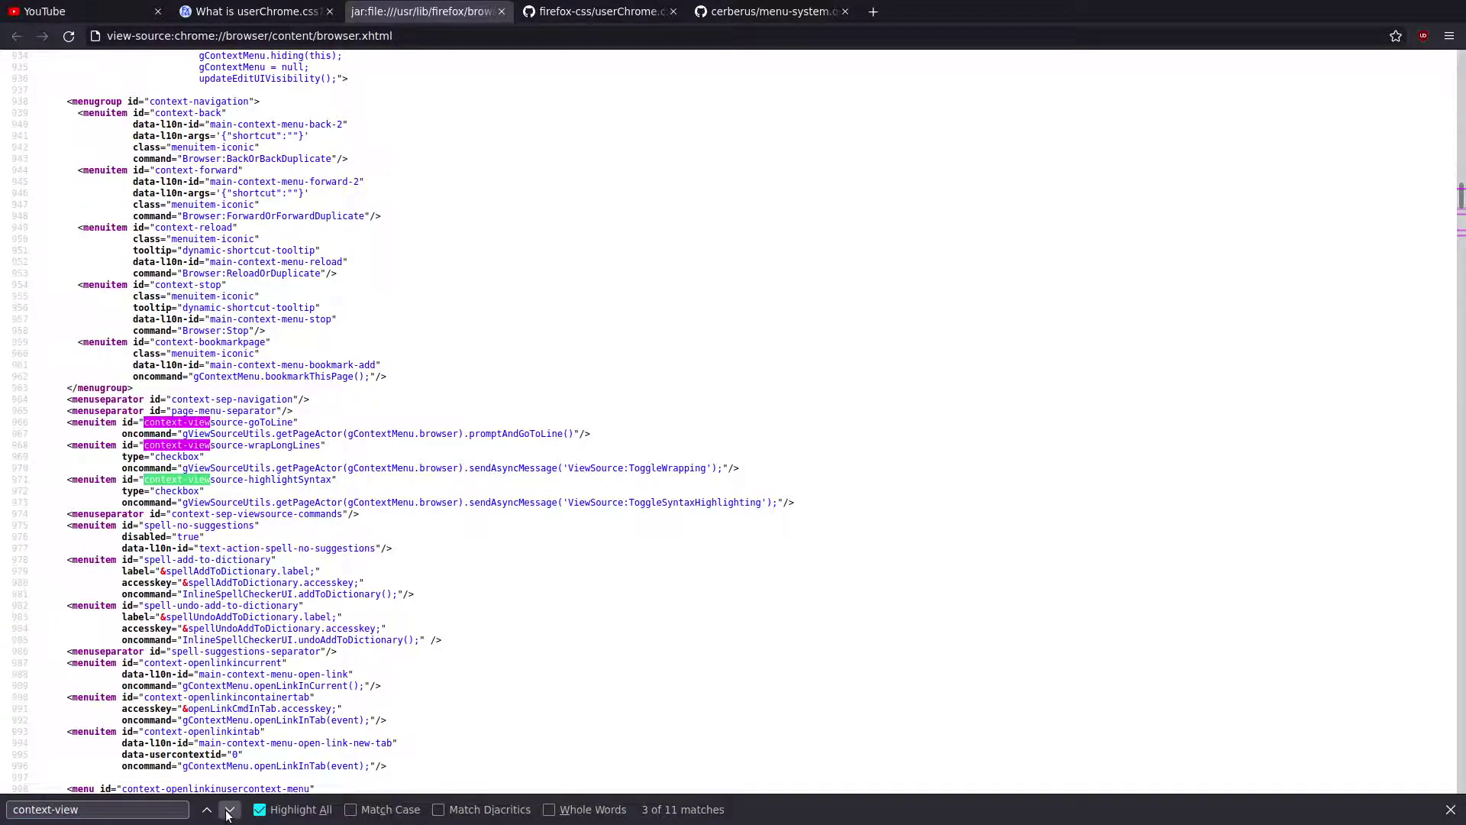
click(229, 809)
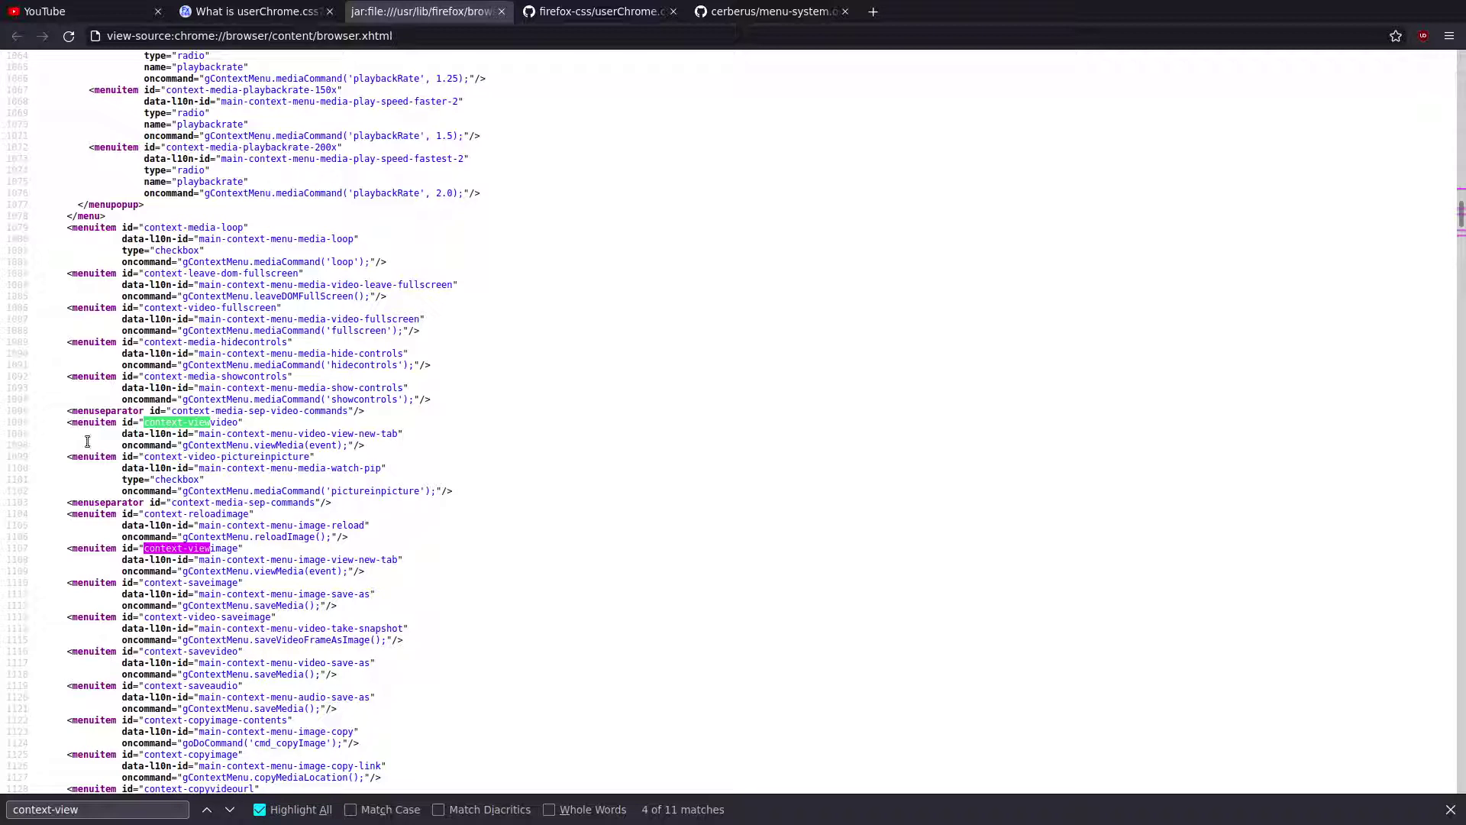
click(218, 13)
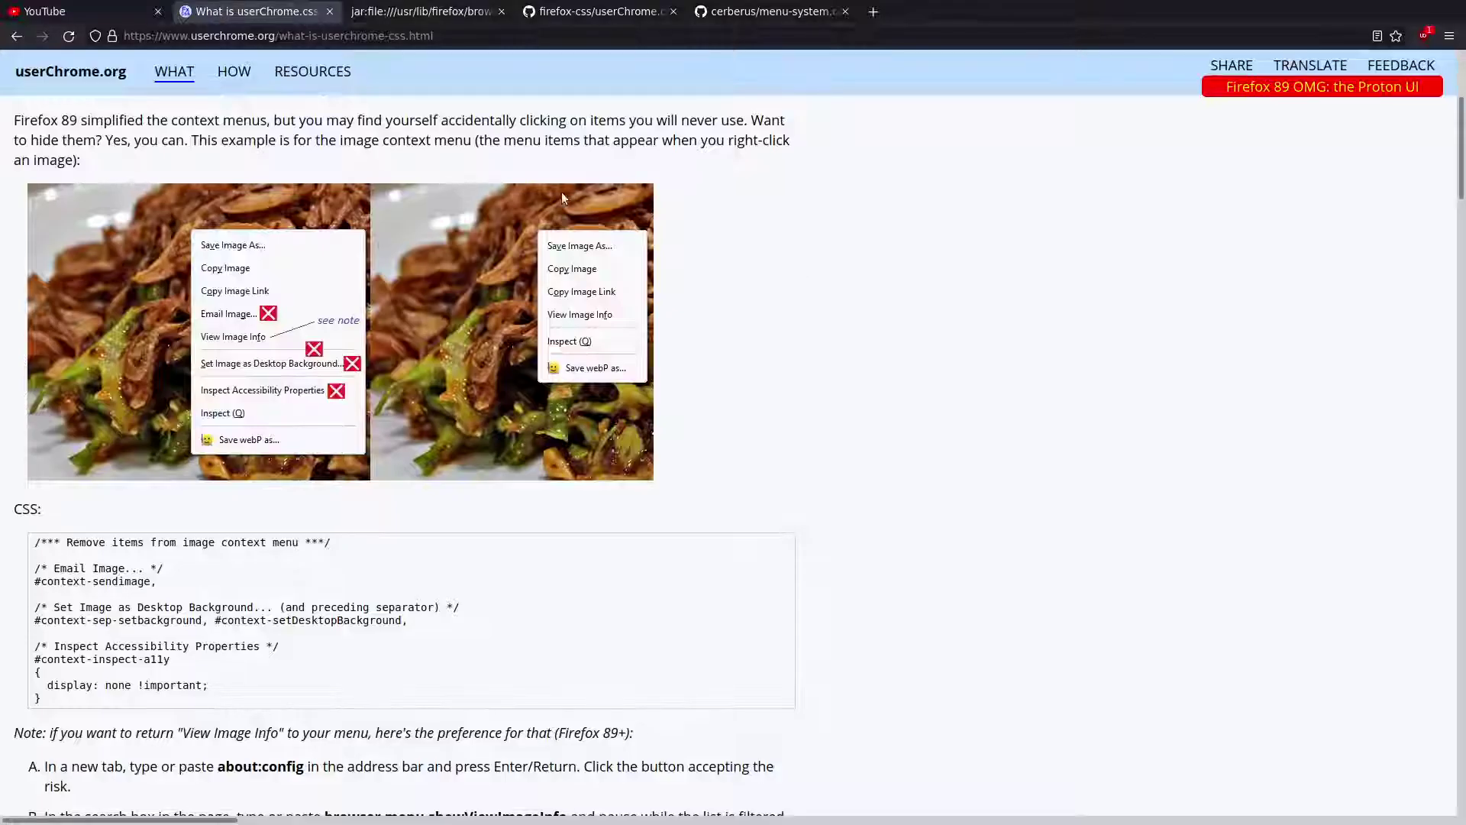